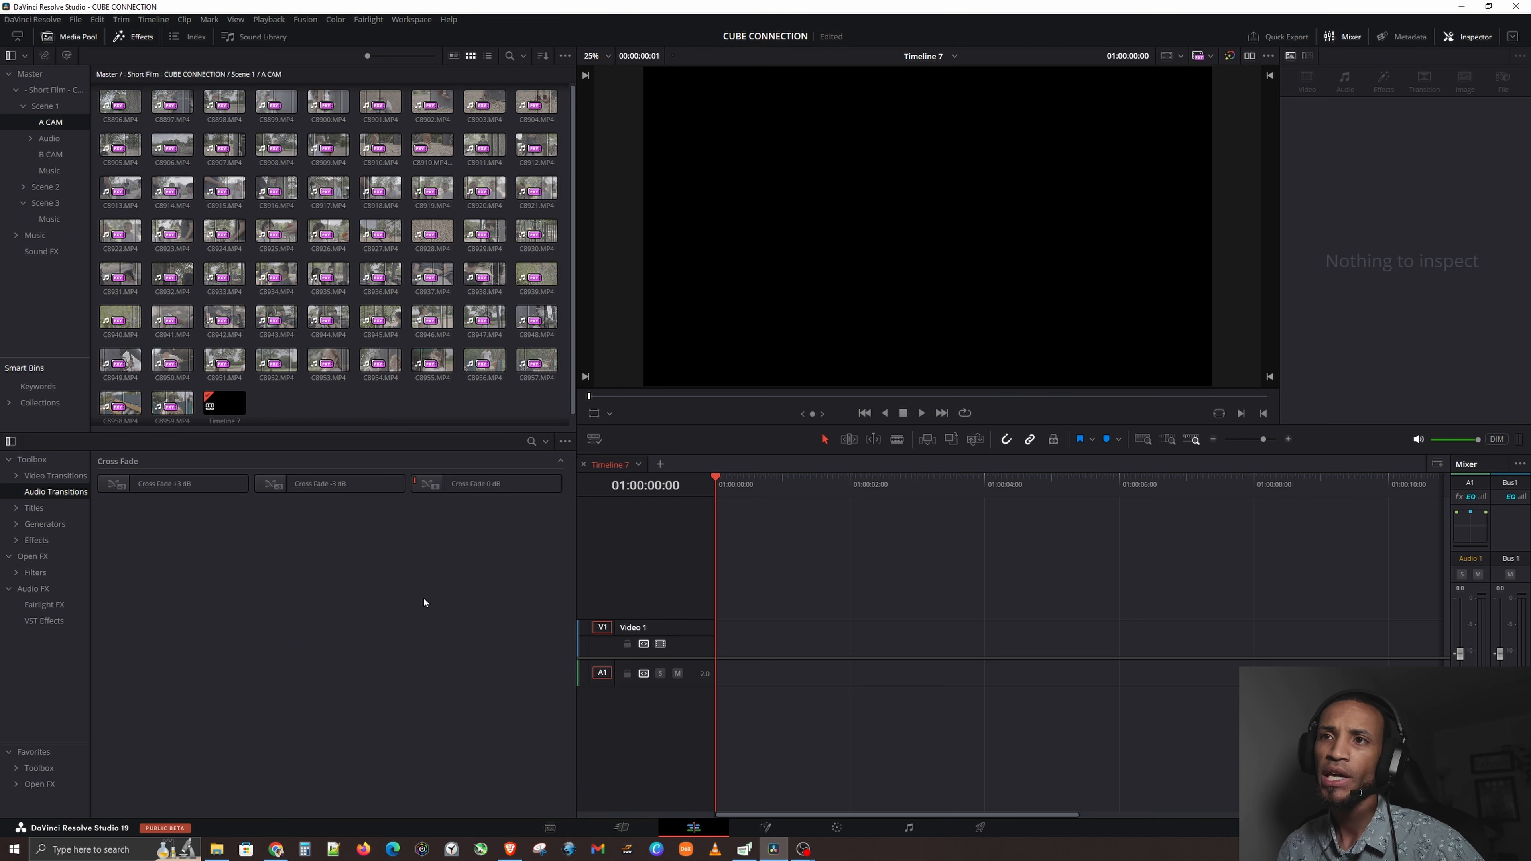
click(446, 365)
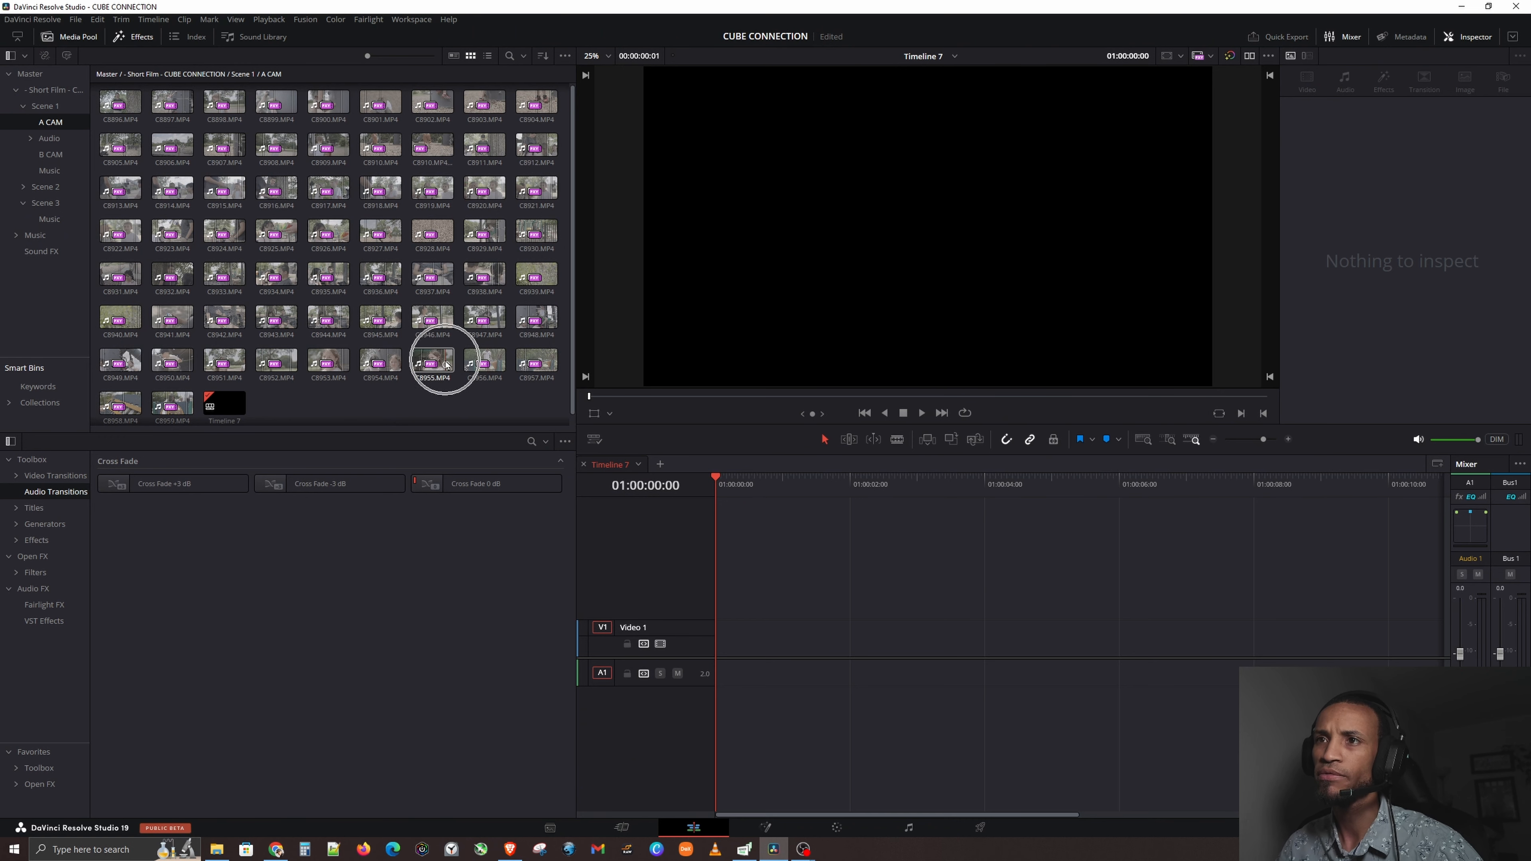
click(446, 365)
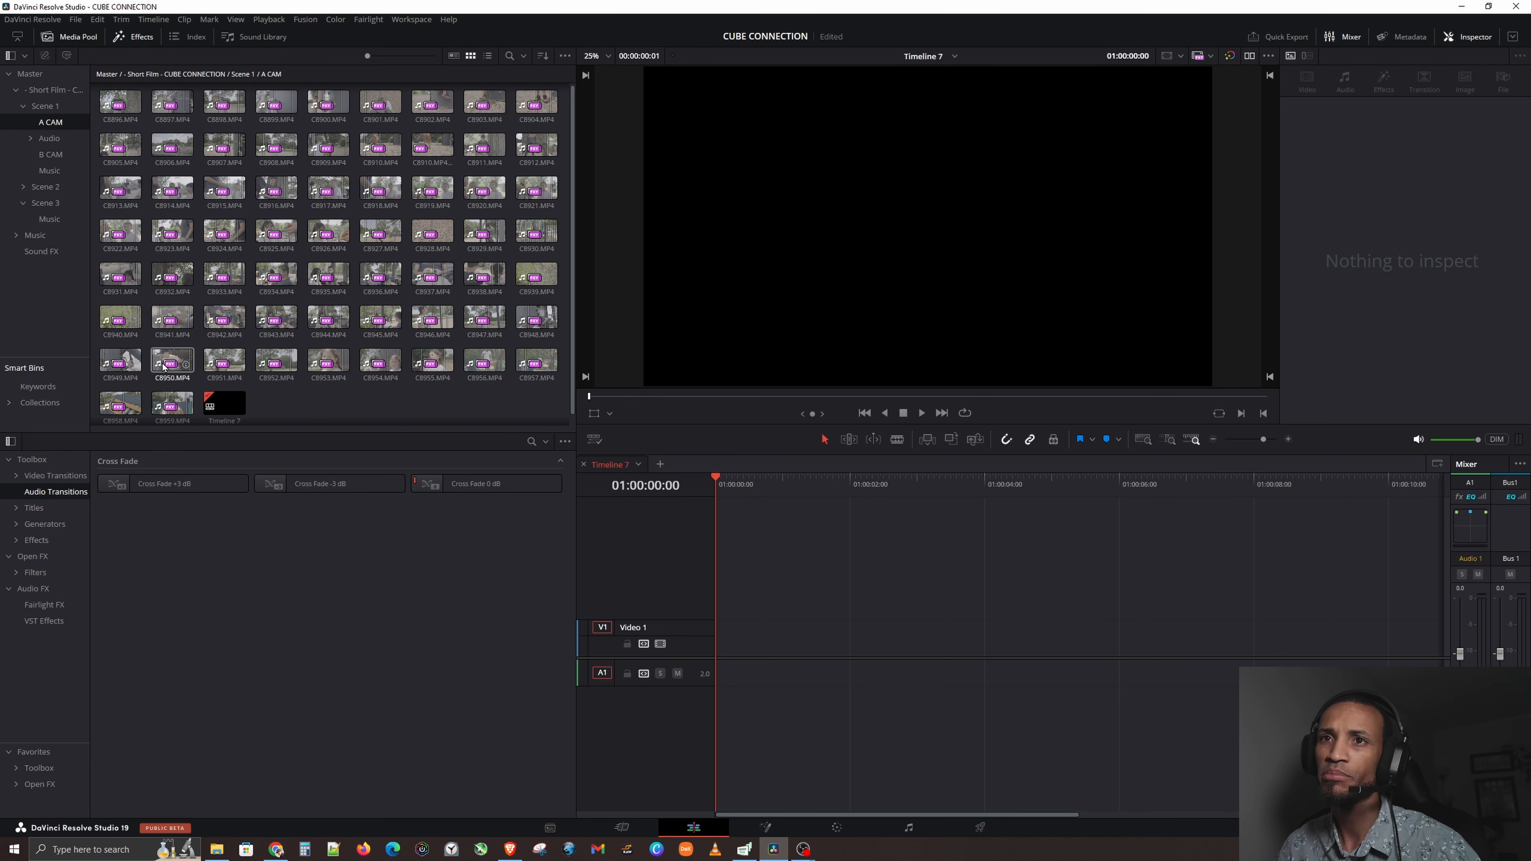
click(120, 362)
click(119, 362)
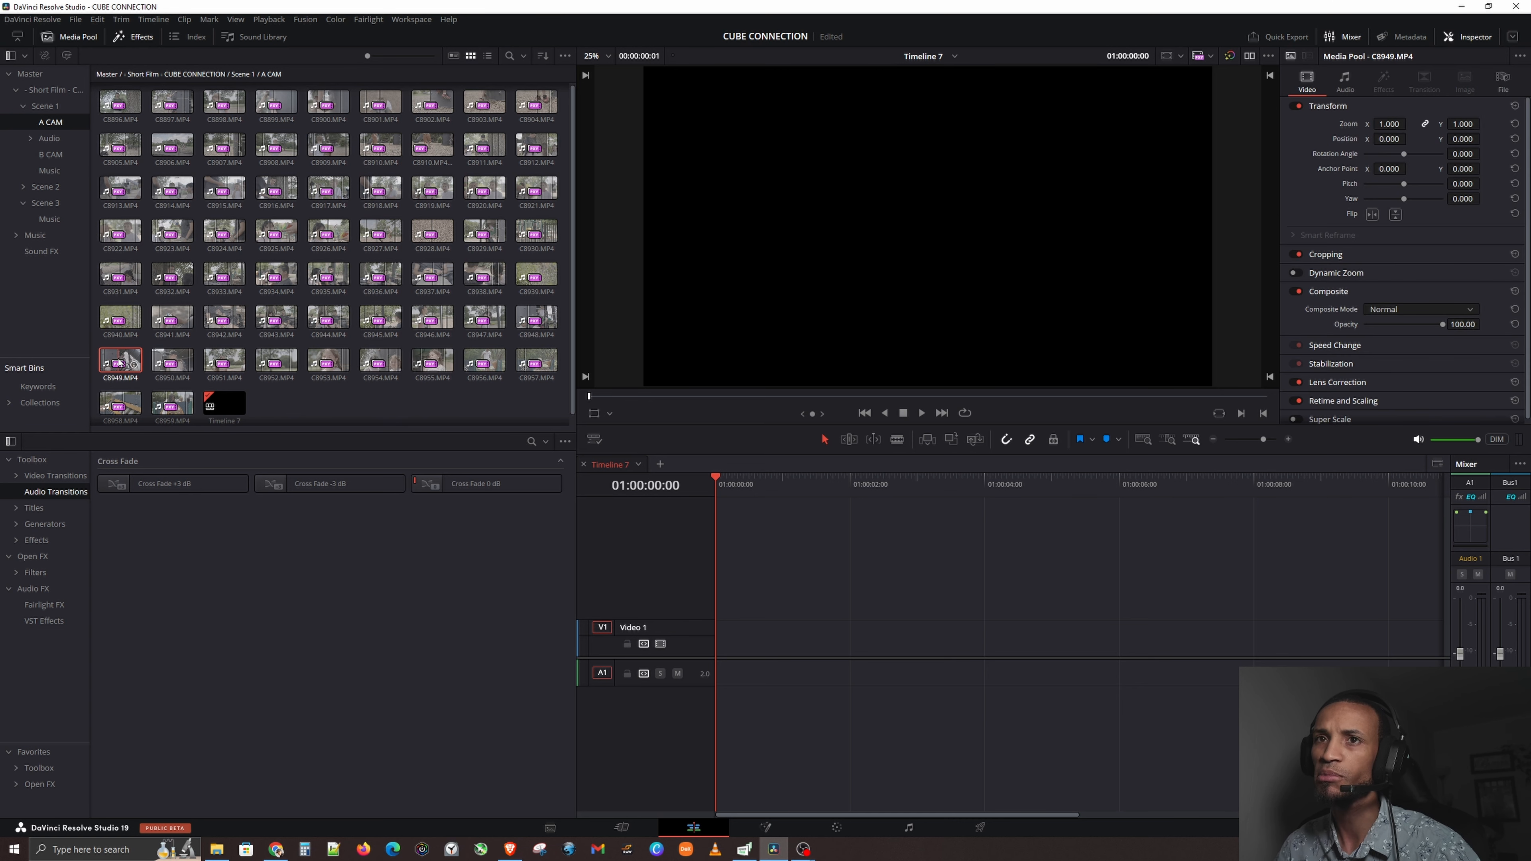
click(119, 362)
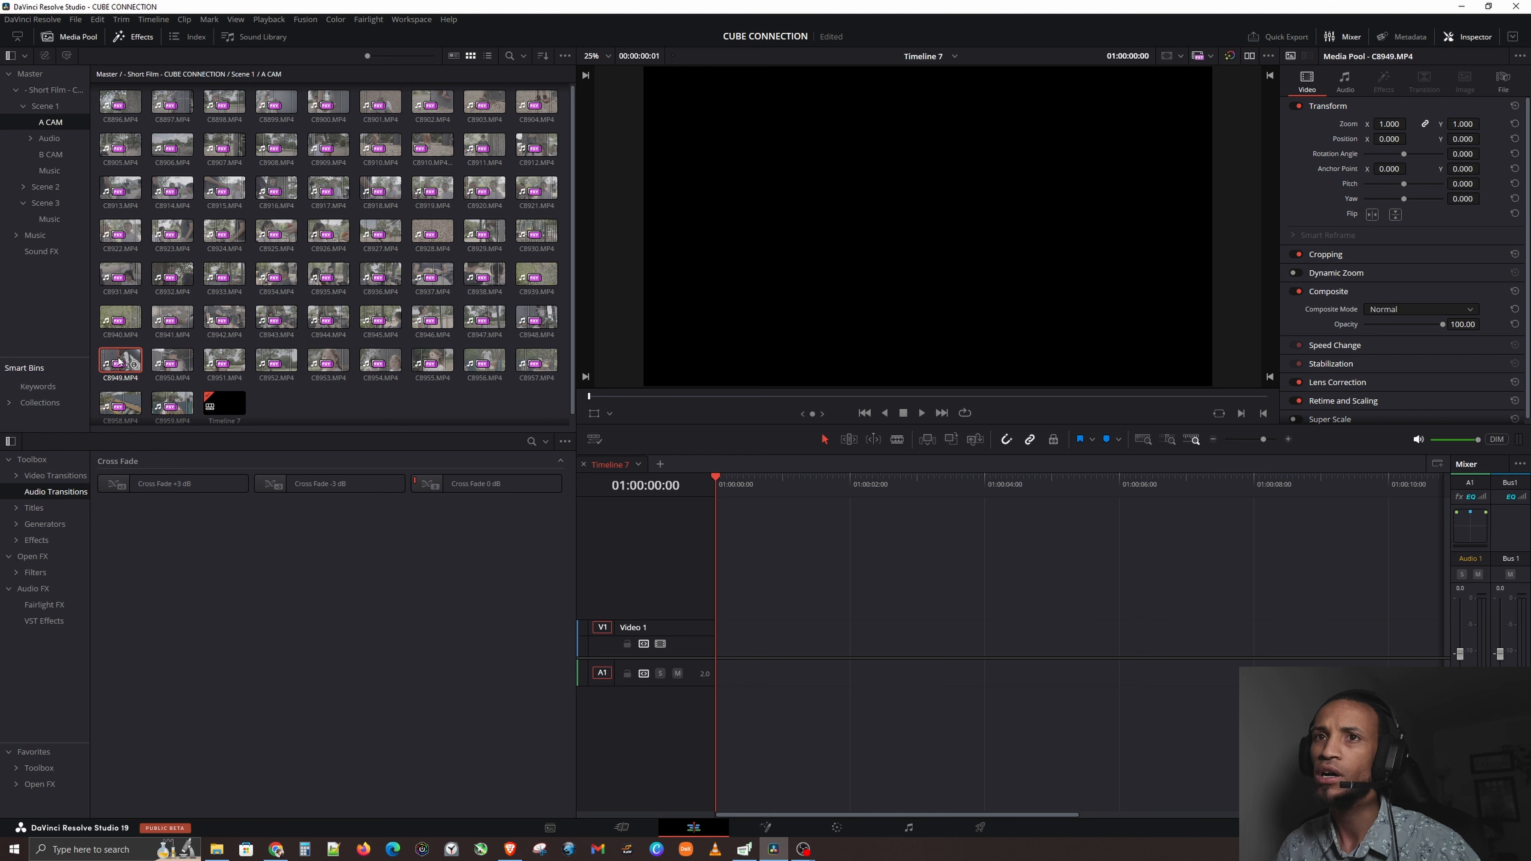
drag(119, 362, 770, 638)
double_click(772, 640)
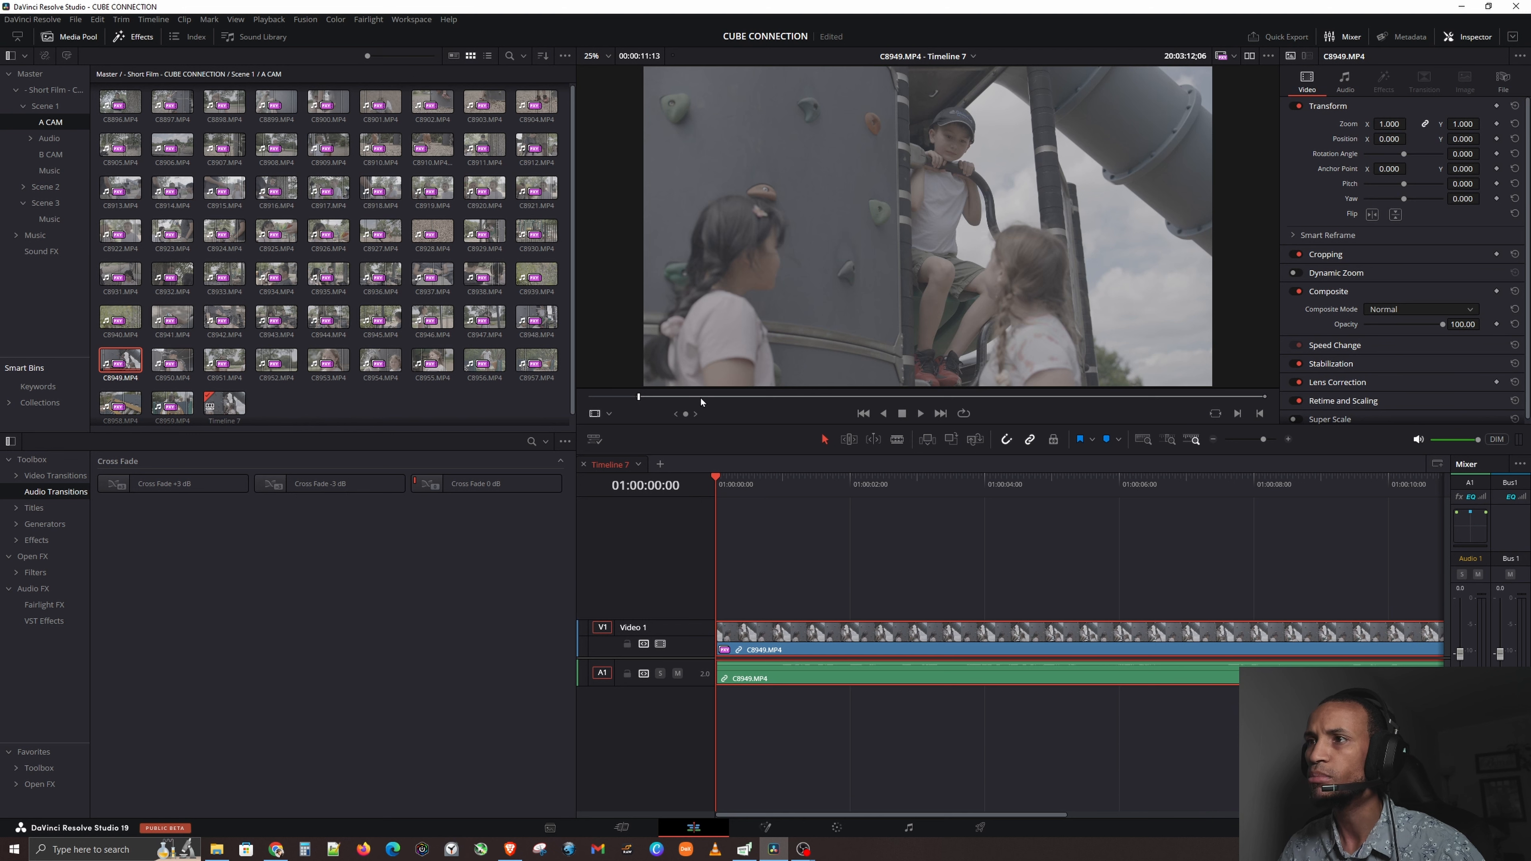
click(824, 596)
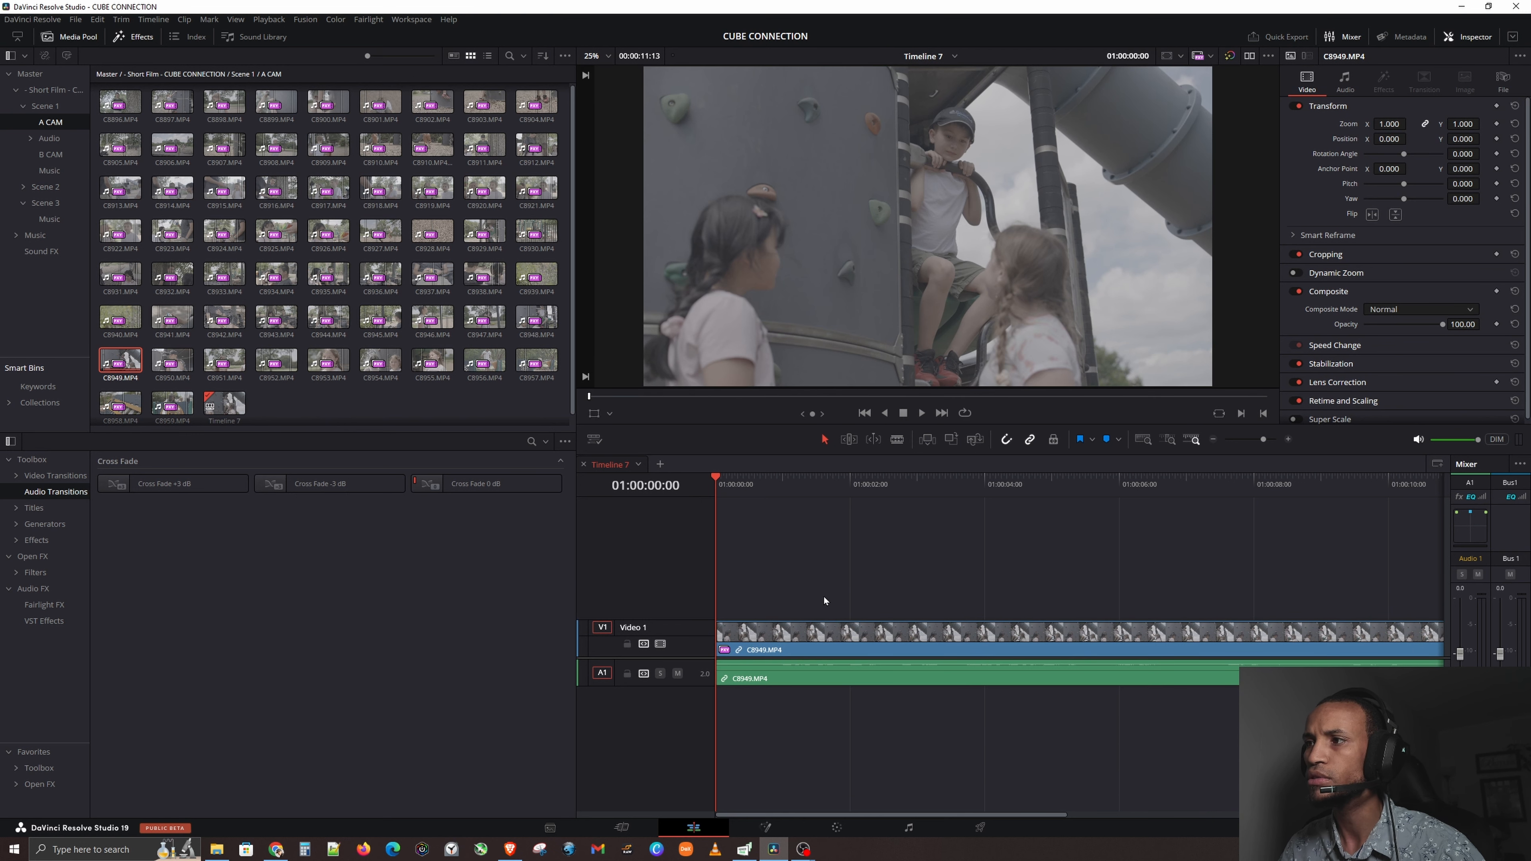
click(816, 642)
key(Delete)
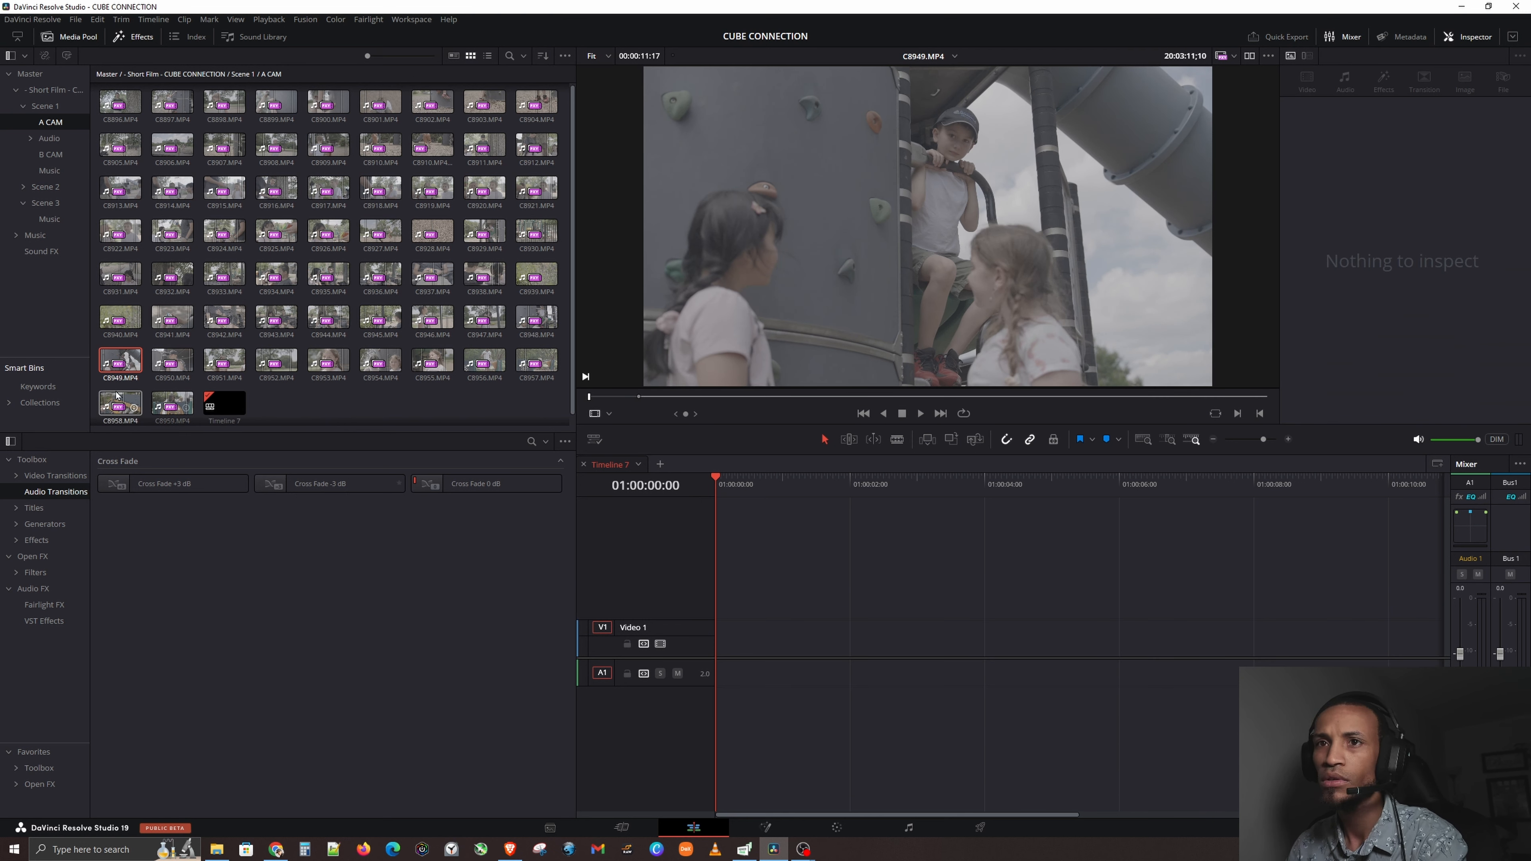
Place clip C8949.MP4 at the start of Timeline 7 on Video 1 and open it for color grading.
drag(119, 362, 718, 647)
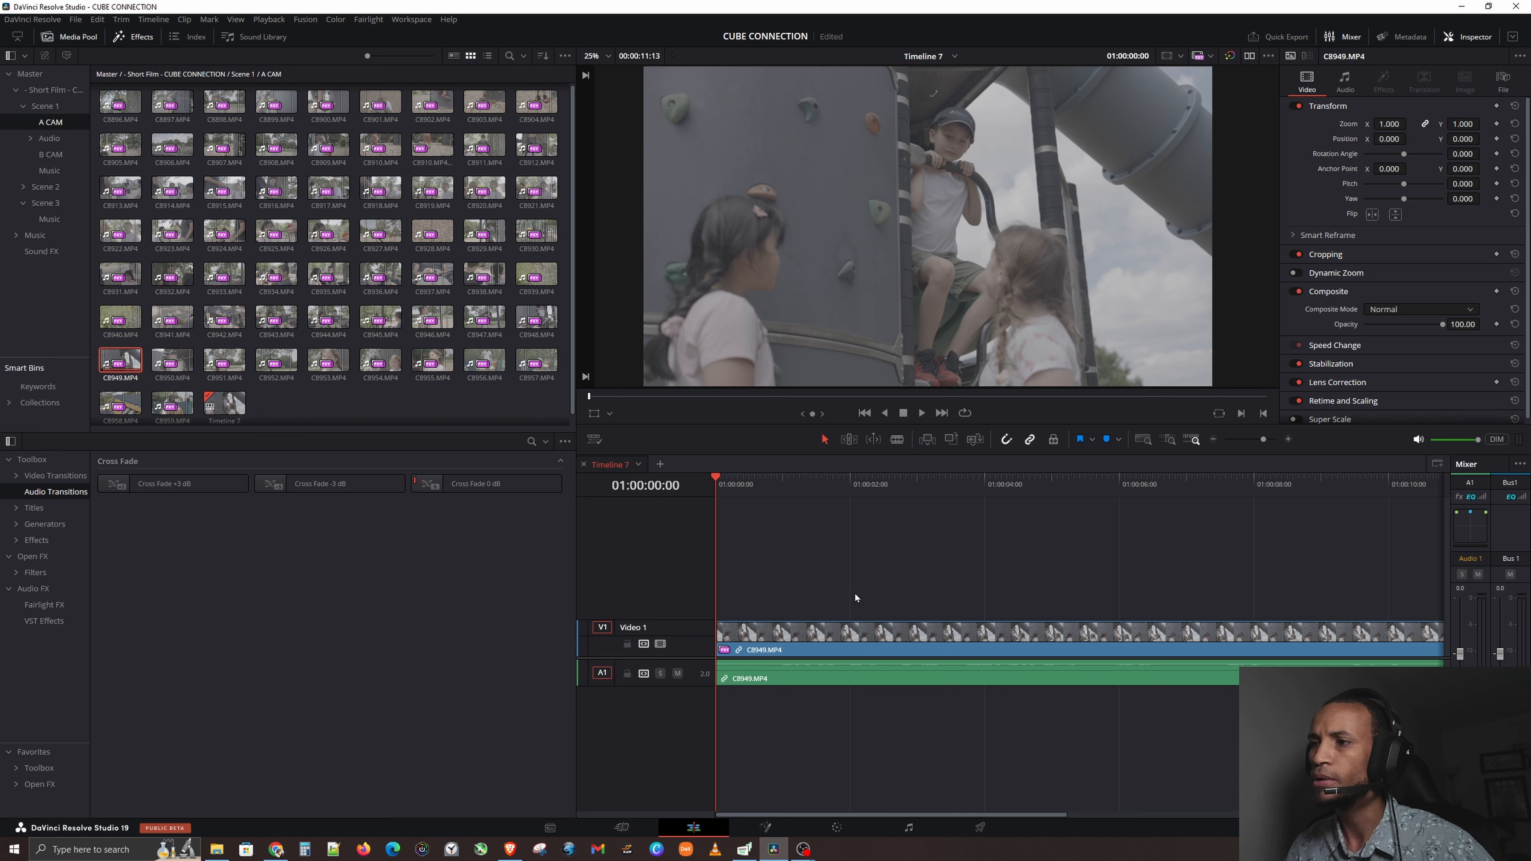
click(837, 828)
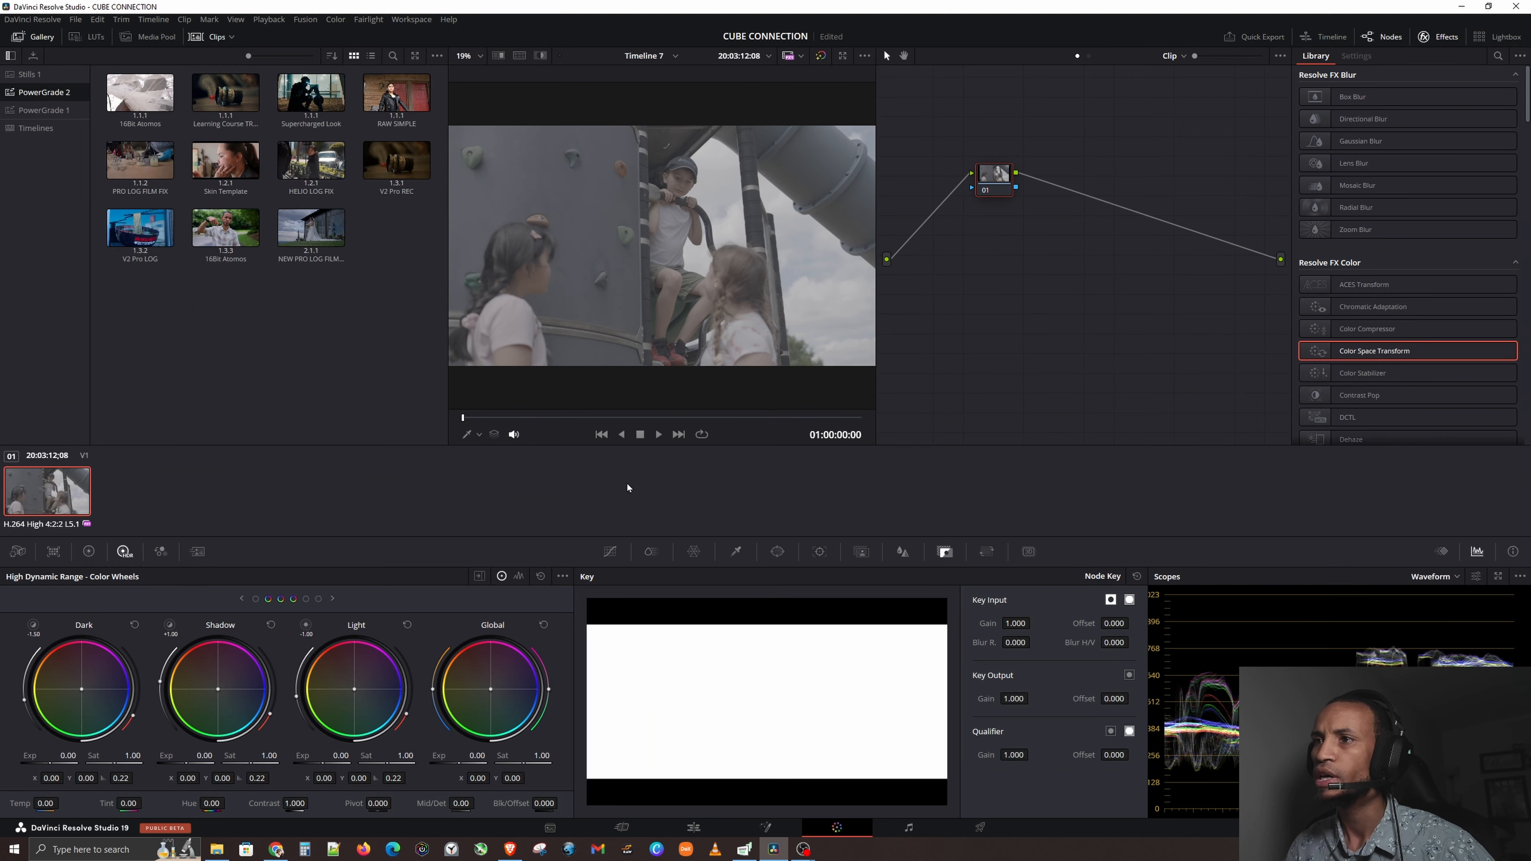
Add a serial node after node 01 and apply the Dehancer Pro 7.2.0 effect to it.
drag(997, 179, 976, 176)
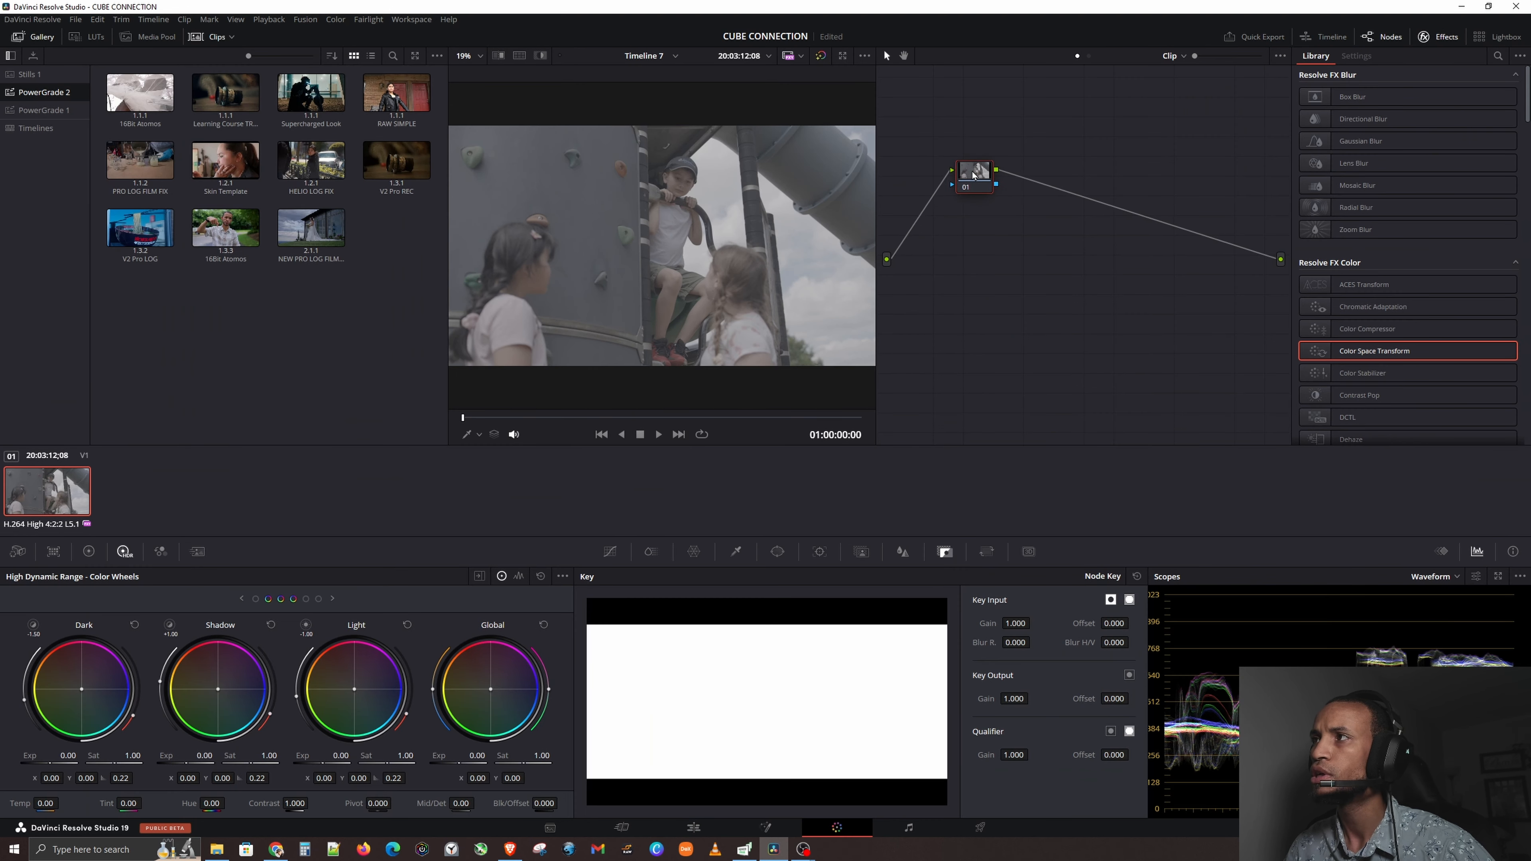
scroll(1469, 301, down, 20)
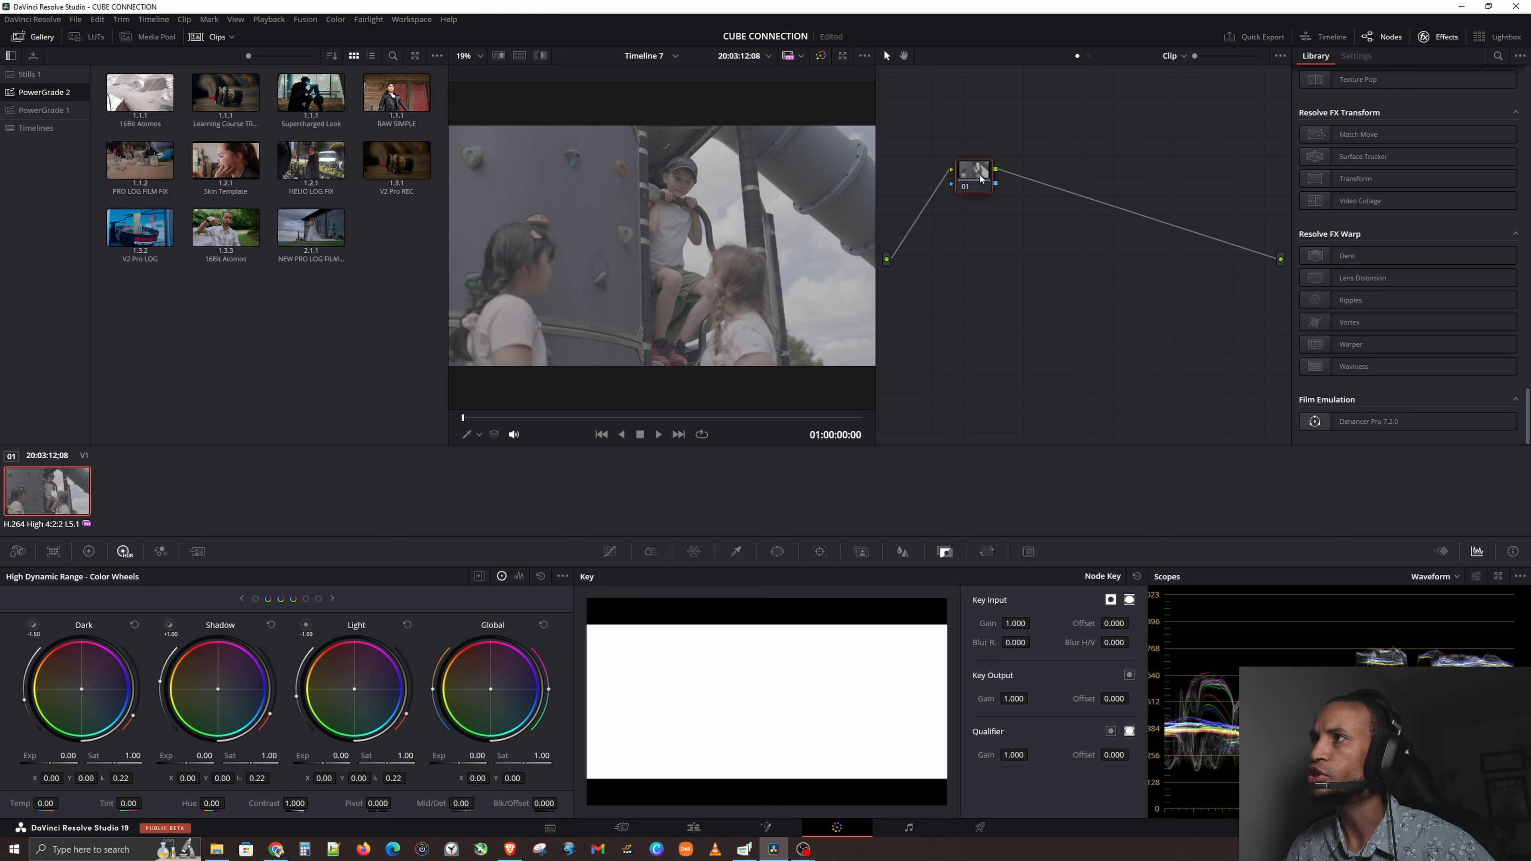
key(alt+s)
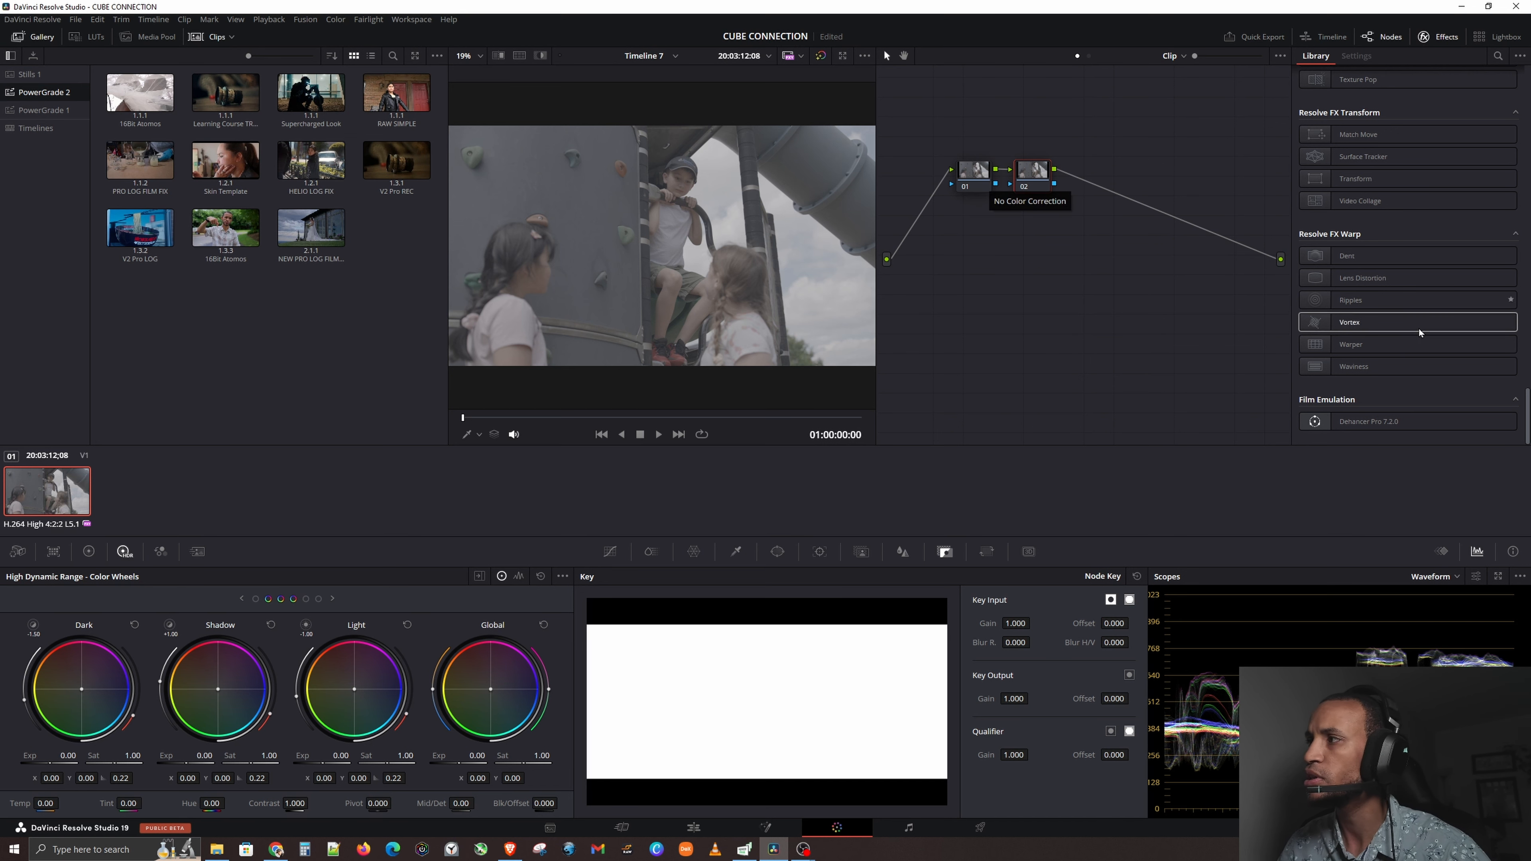
drag(1387, 423, 1049, 180)
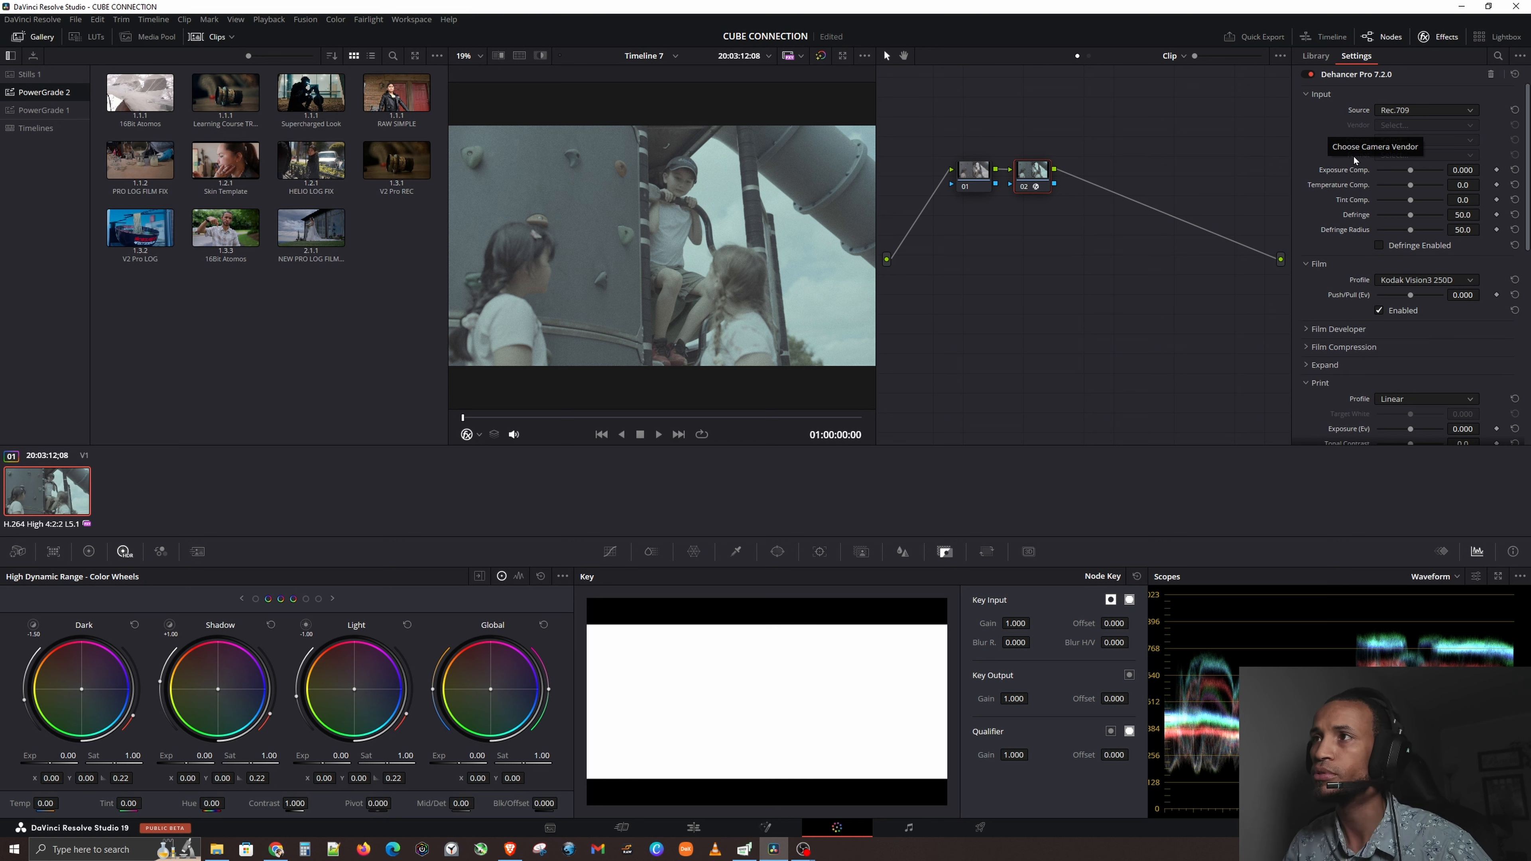
Collapse the Print and Film Breath sections of the Dehancer Pro settings and look over the remaining sections.
scroll(1330, 238, down, 3)
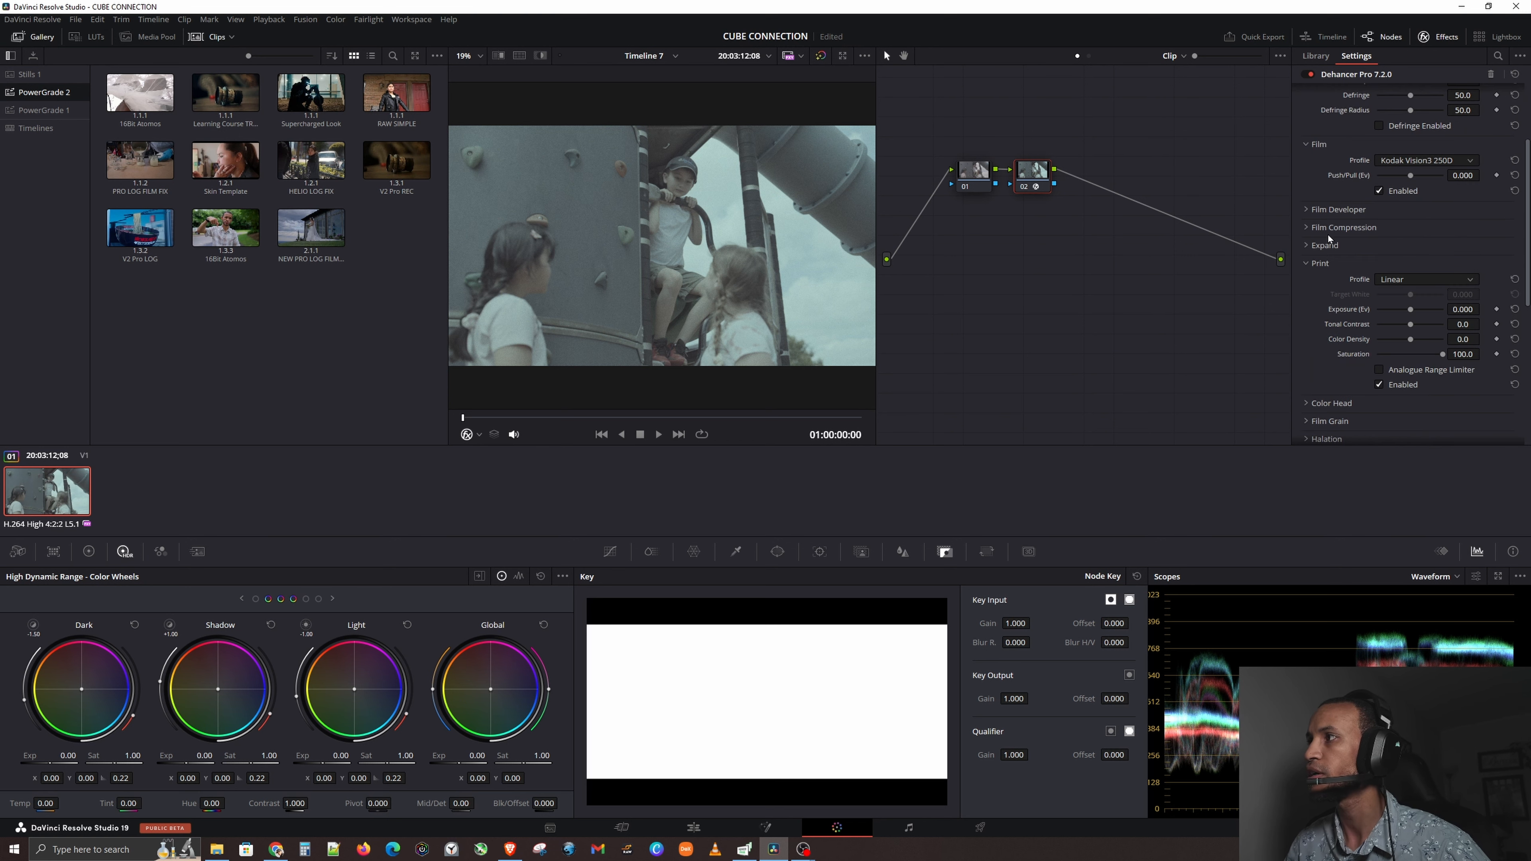
click(1326, 265)
scroll(1326, 280, down, 2)
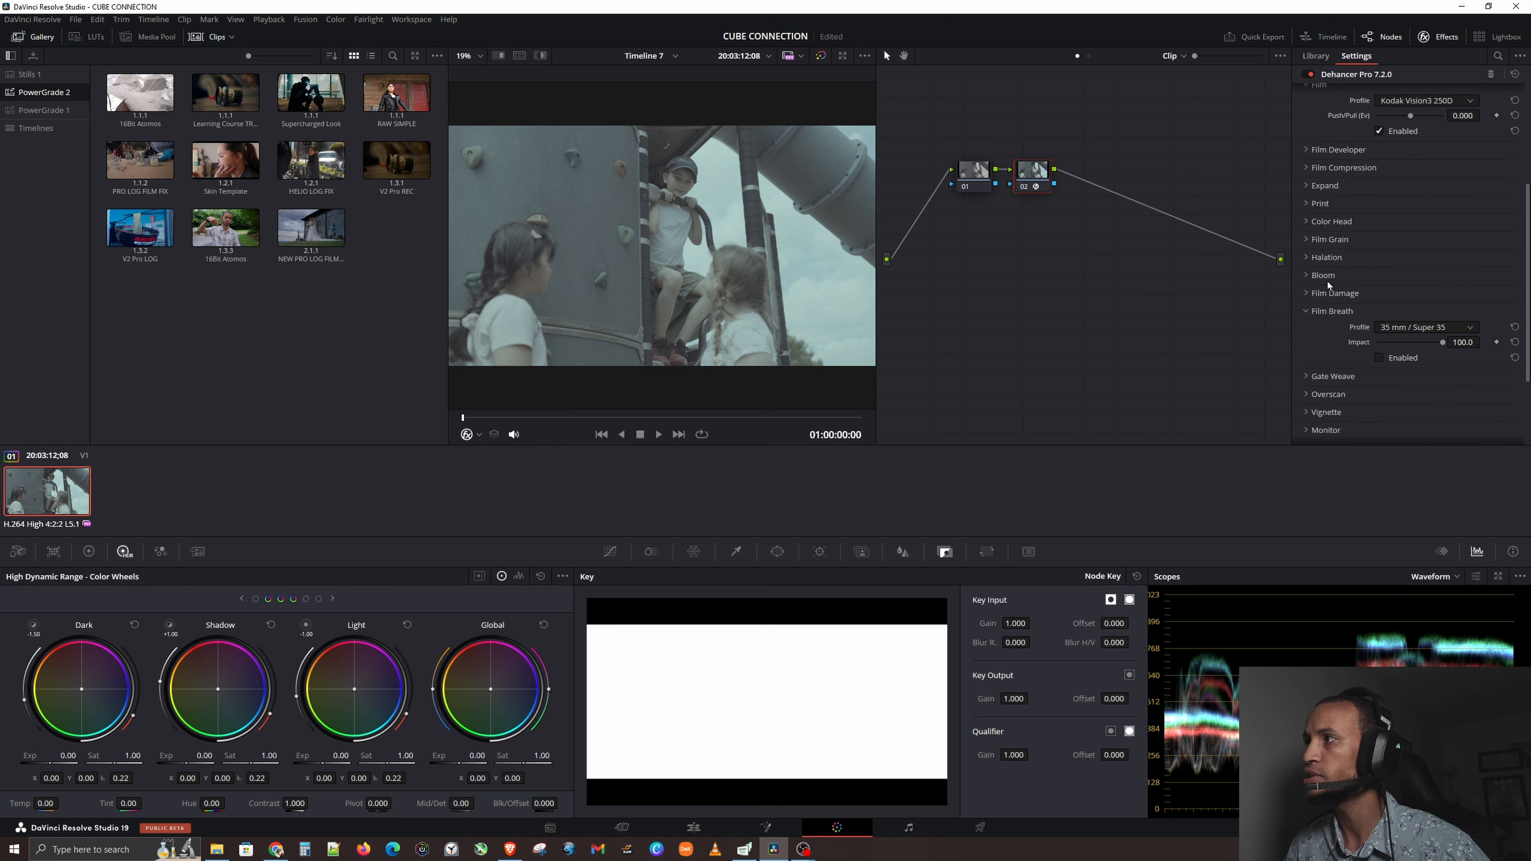
click(1338, 253)
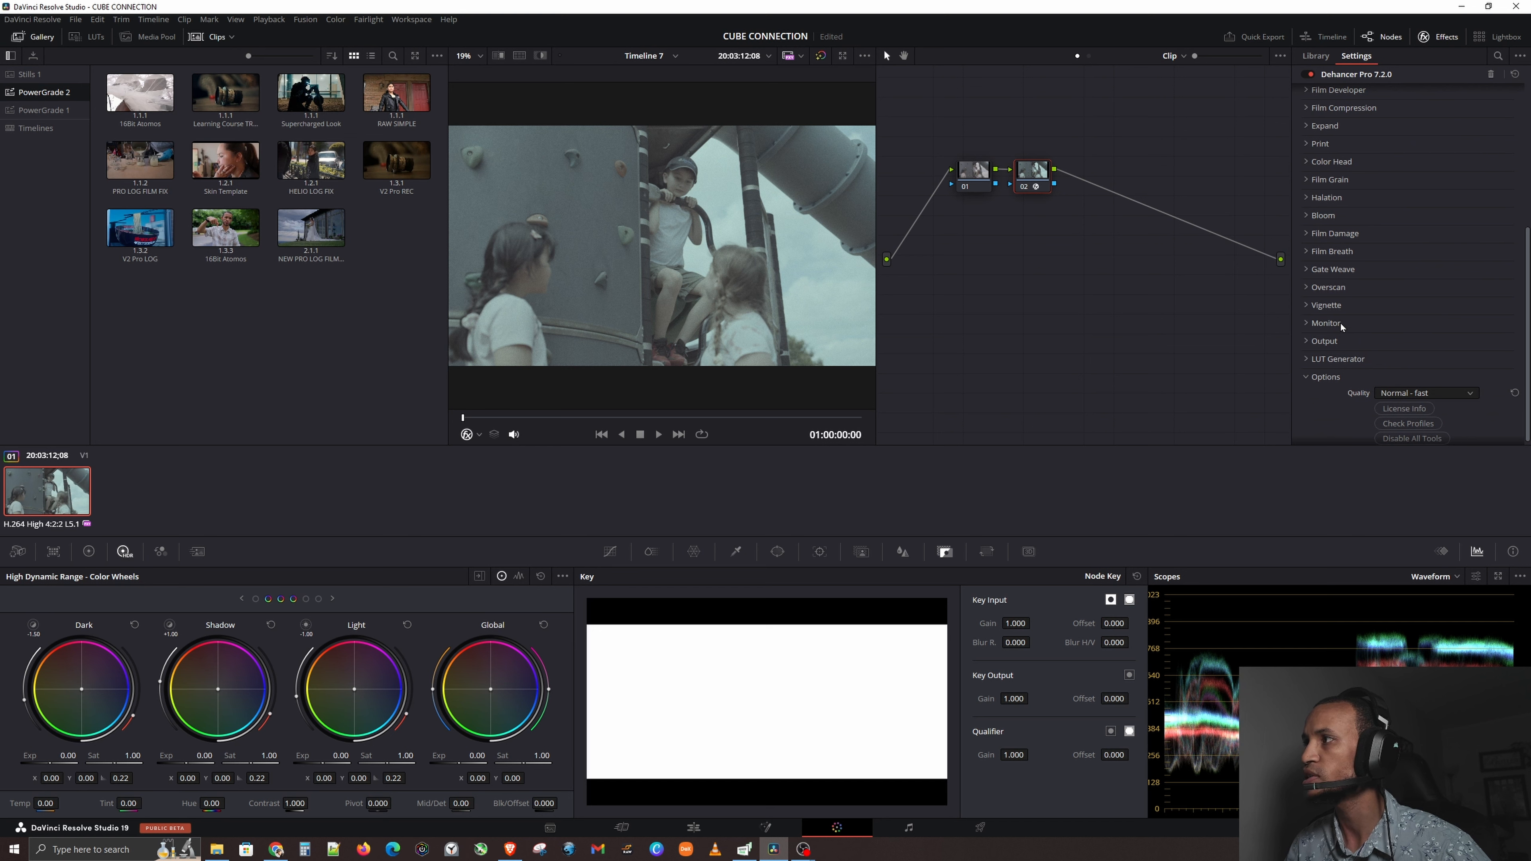
scroll(1354, 312, up, 4)
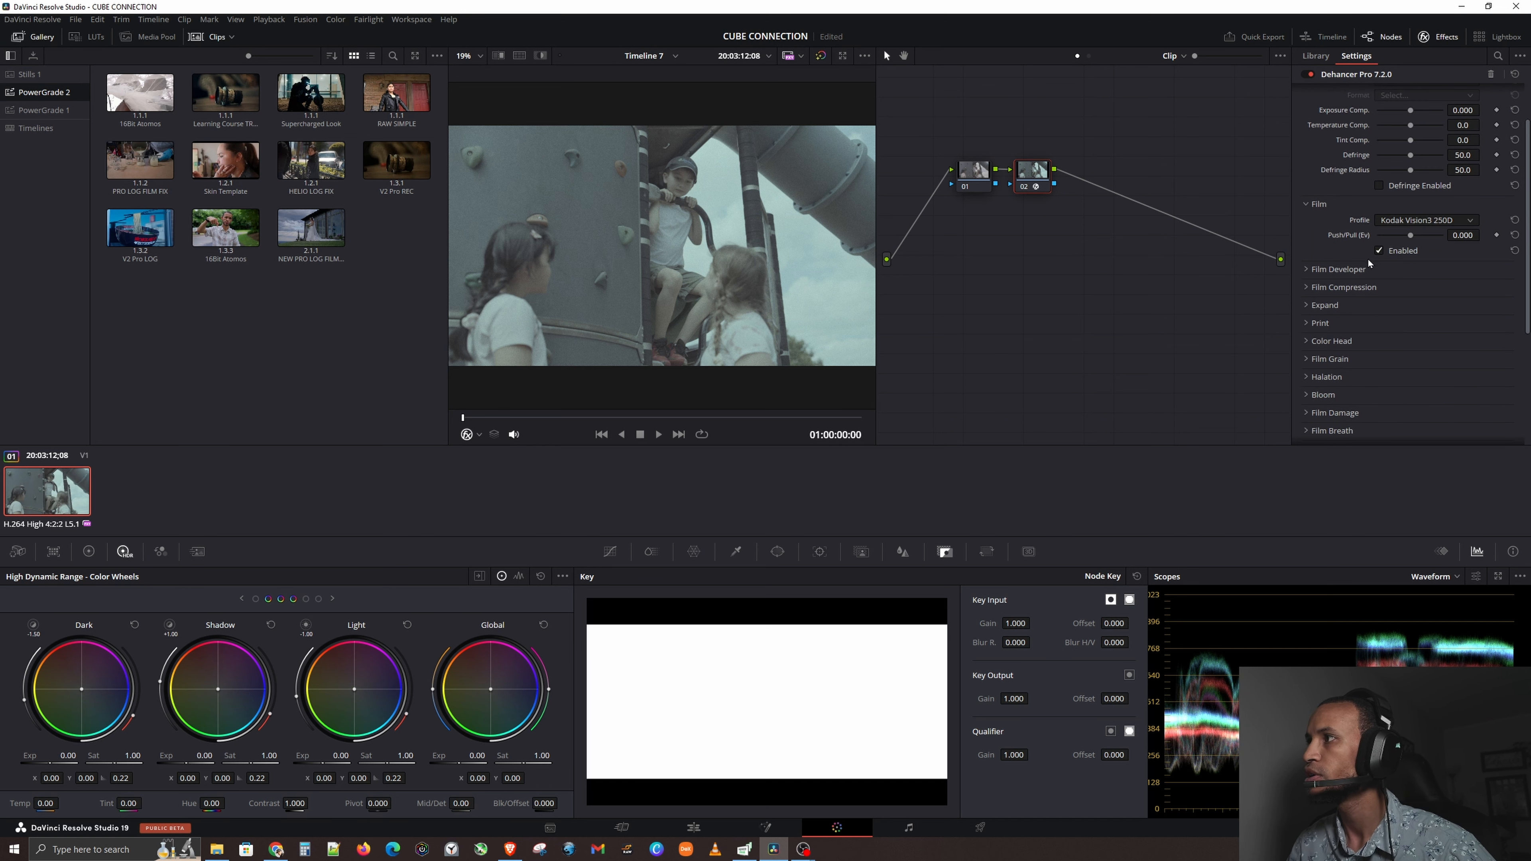
scroll(1381, 289, down, 2)
scroll(1399, 314, up, 4)
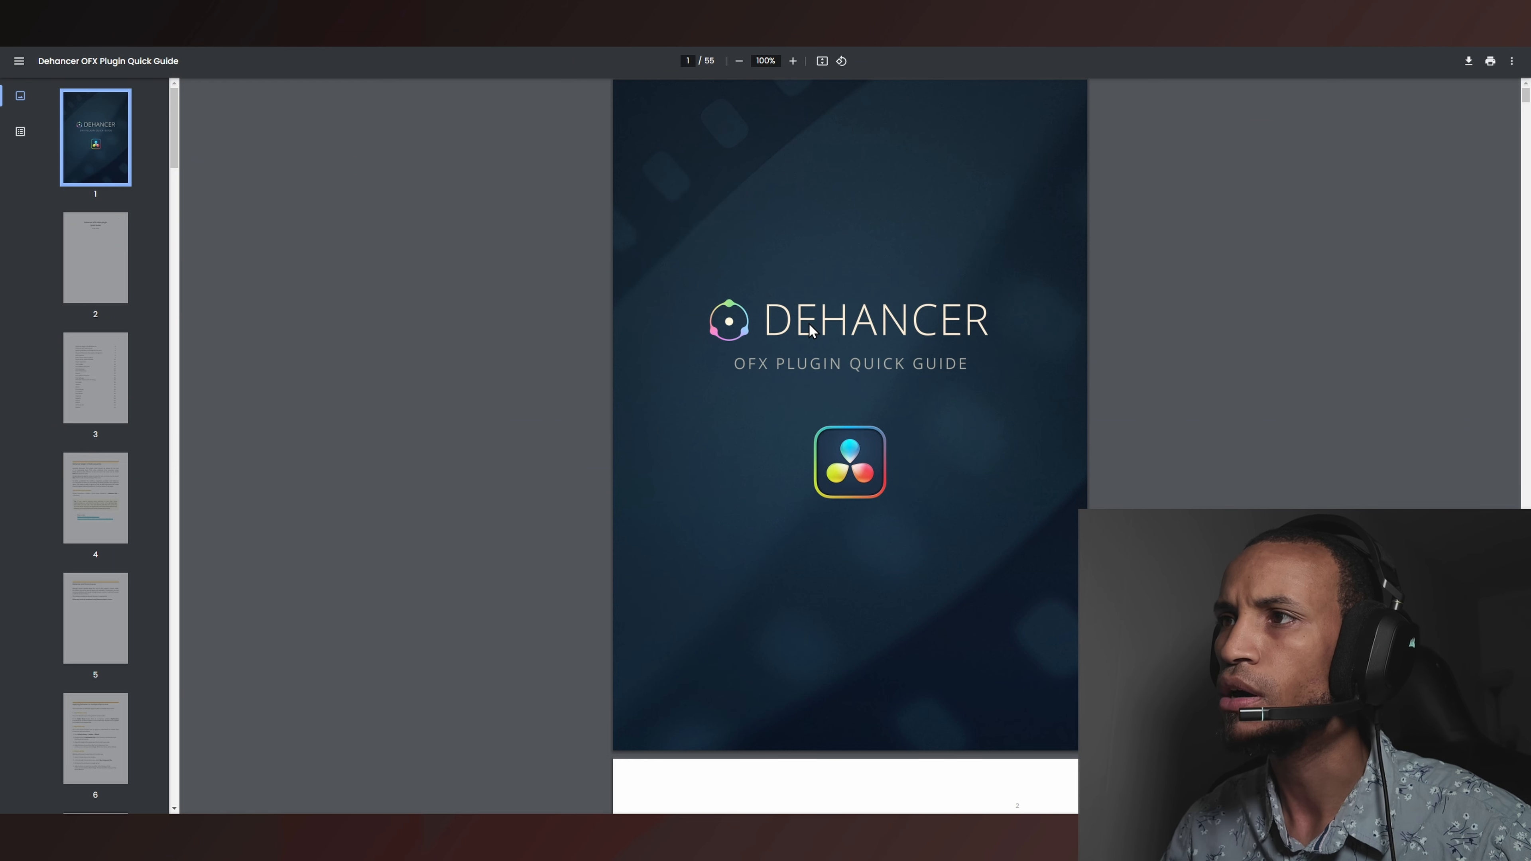
In the Dehancer OFX Plugin Quick Guide PDF, go from the table of contents to the Film Profiles, Push/Pull chapter.
scroll(811, 330, down, 15)
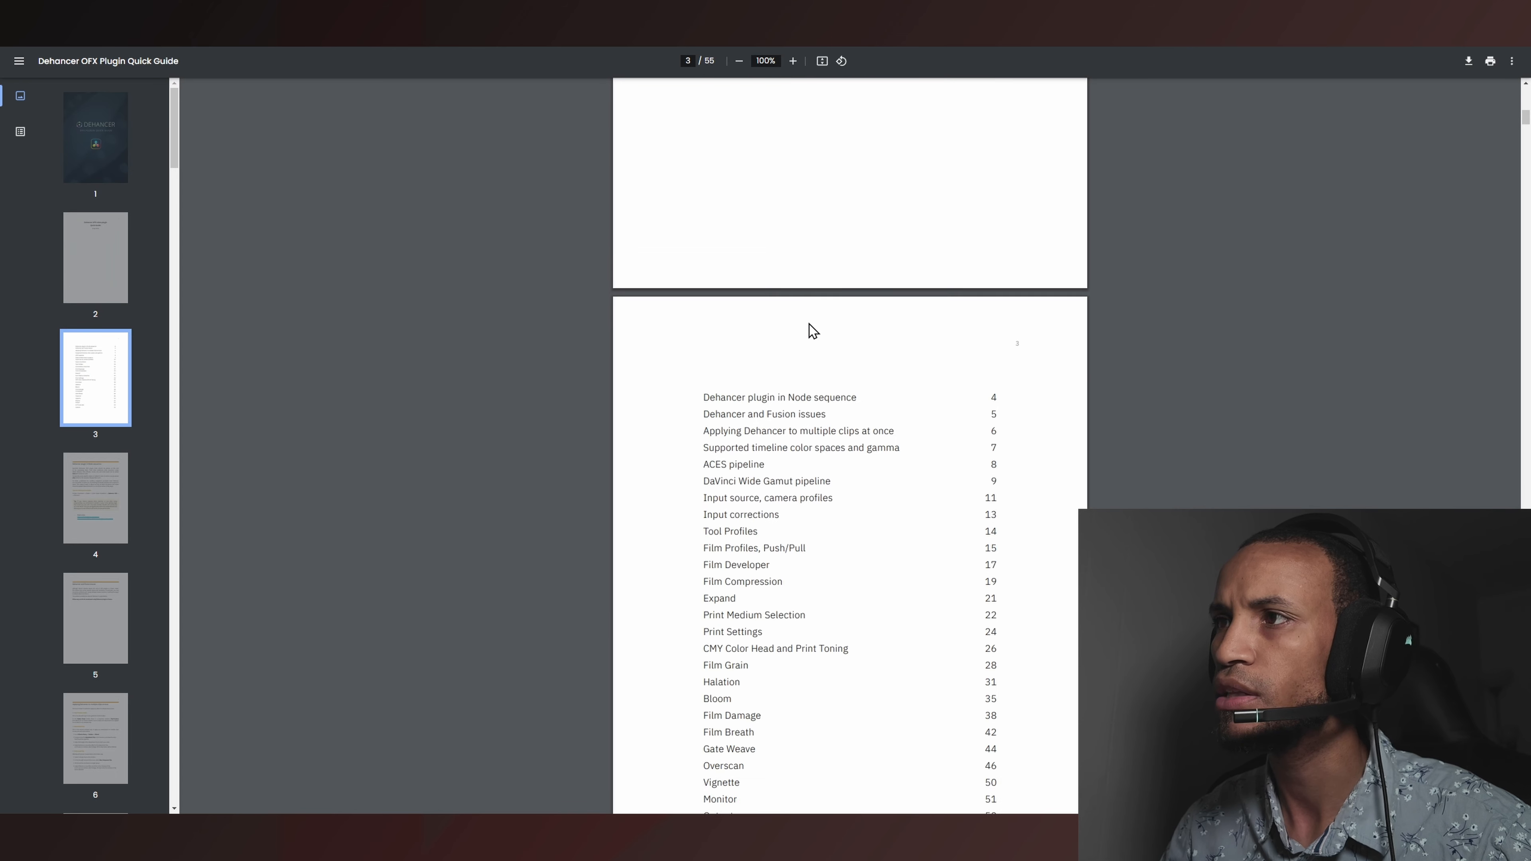
scroll(813, 330, down, 5)
scroll(811, 331, up, 2)
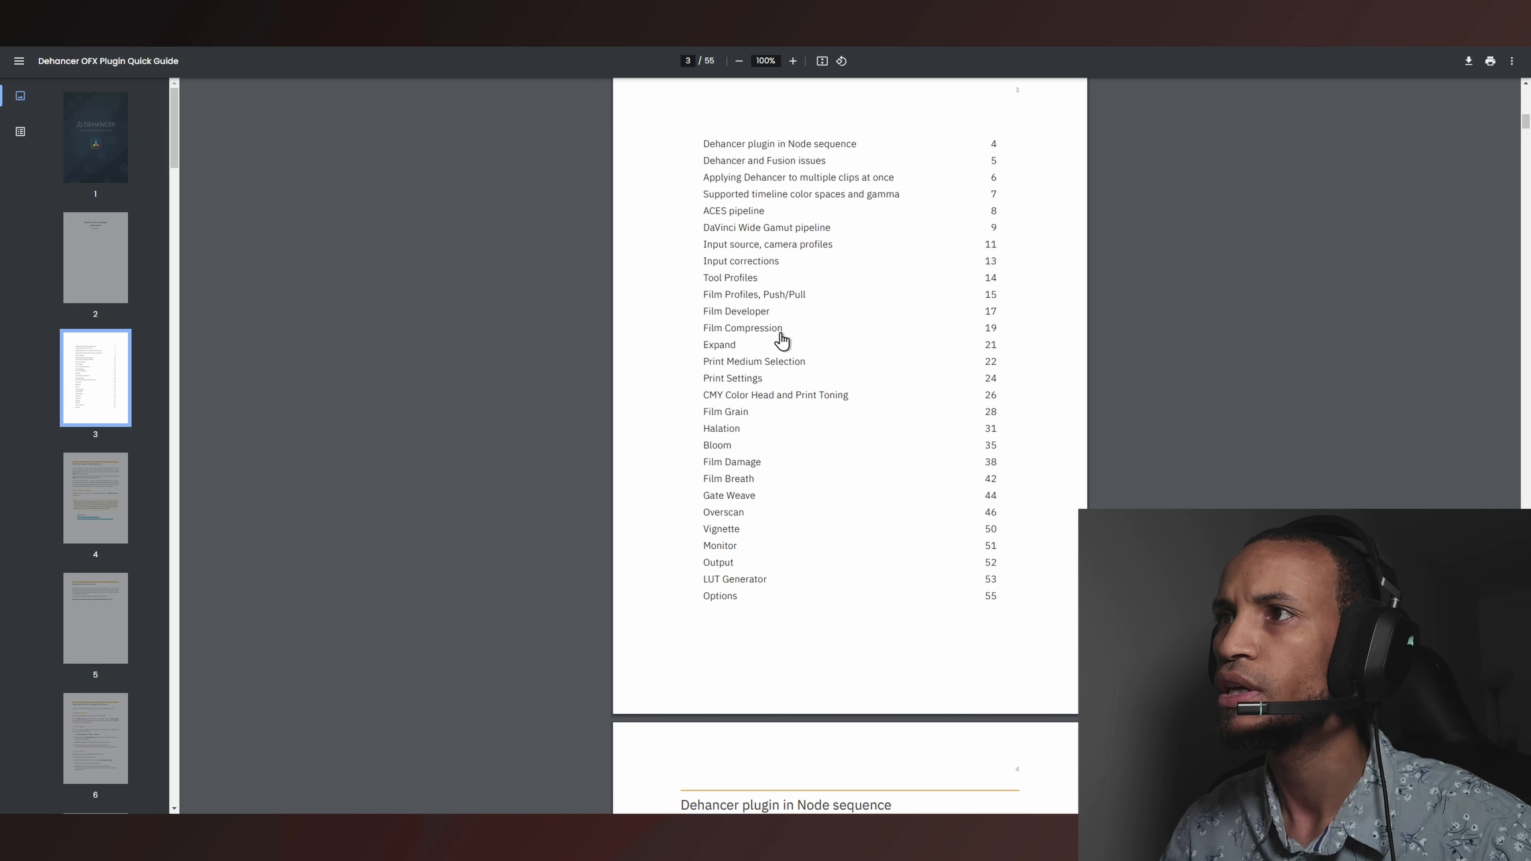
click(735, 300)
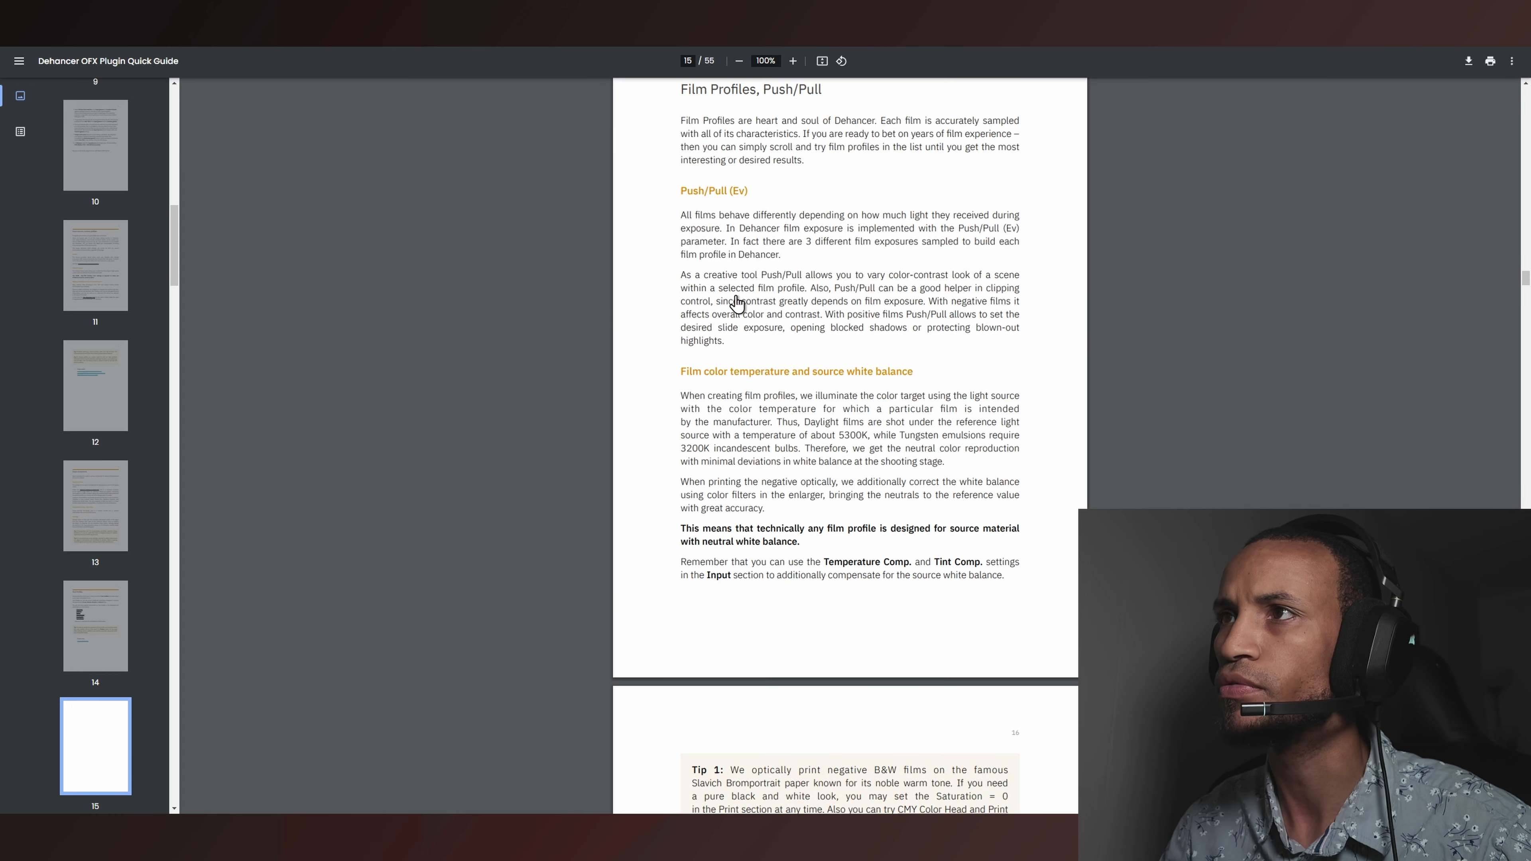
Read the guide's explanation of Push/Pull (Ev), highlighting text in its first paragraph.
scroll(709, 276, up, 4)
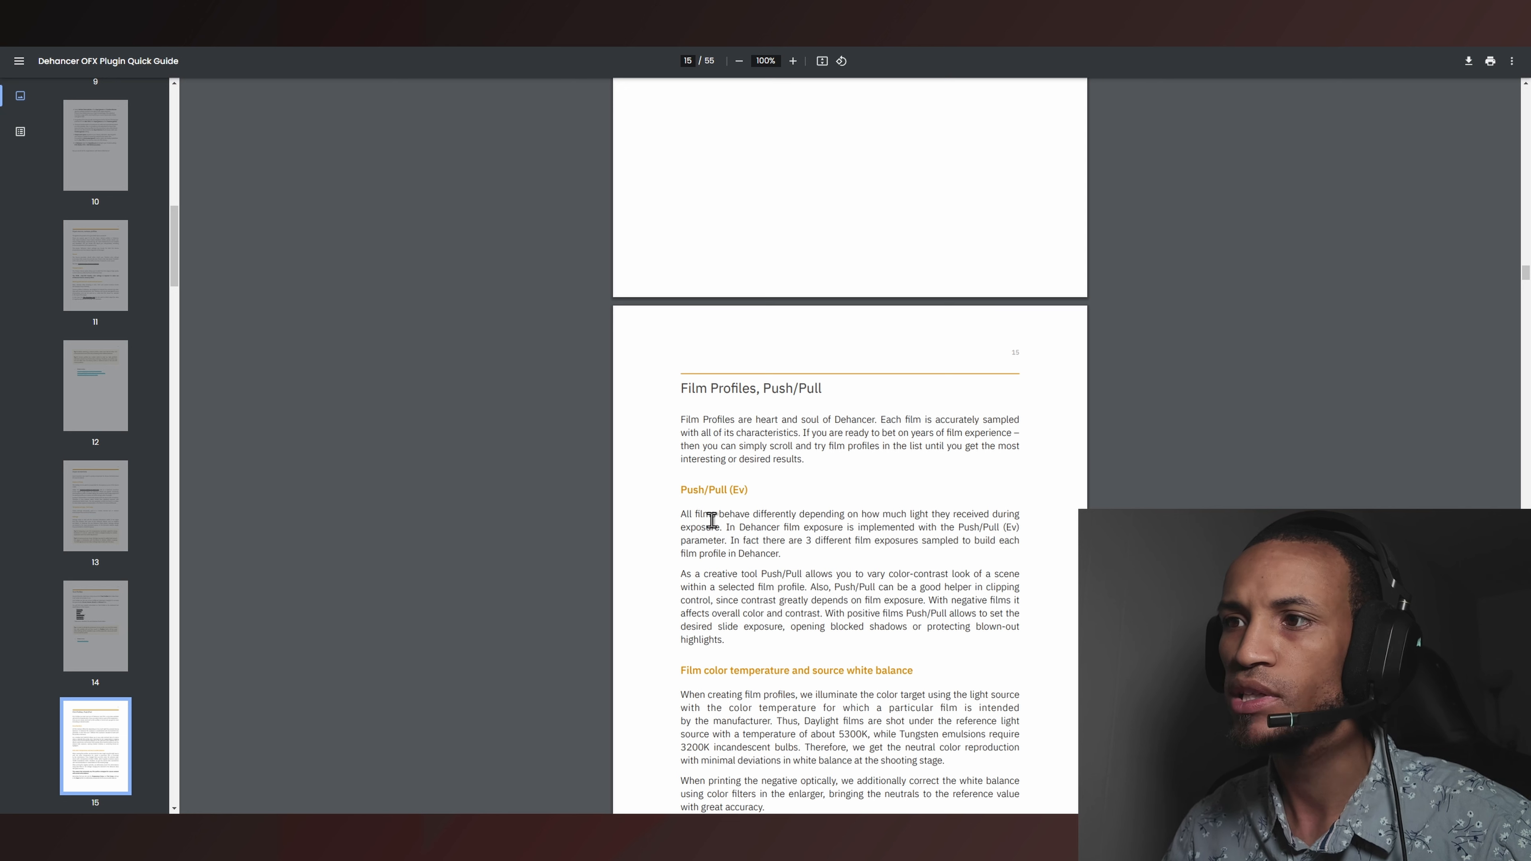
drag(680, 514, 834, 540)
click(834, 540)
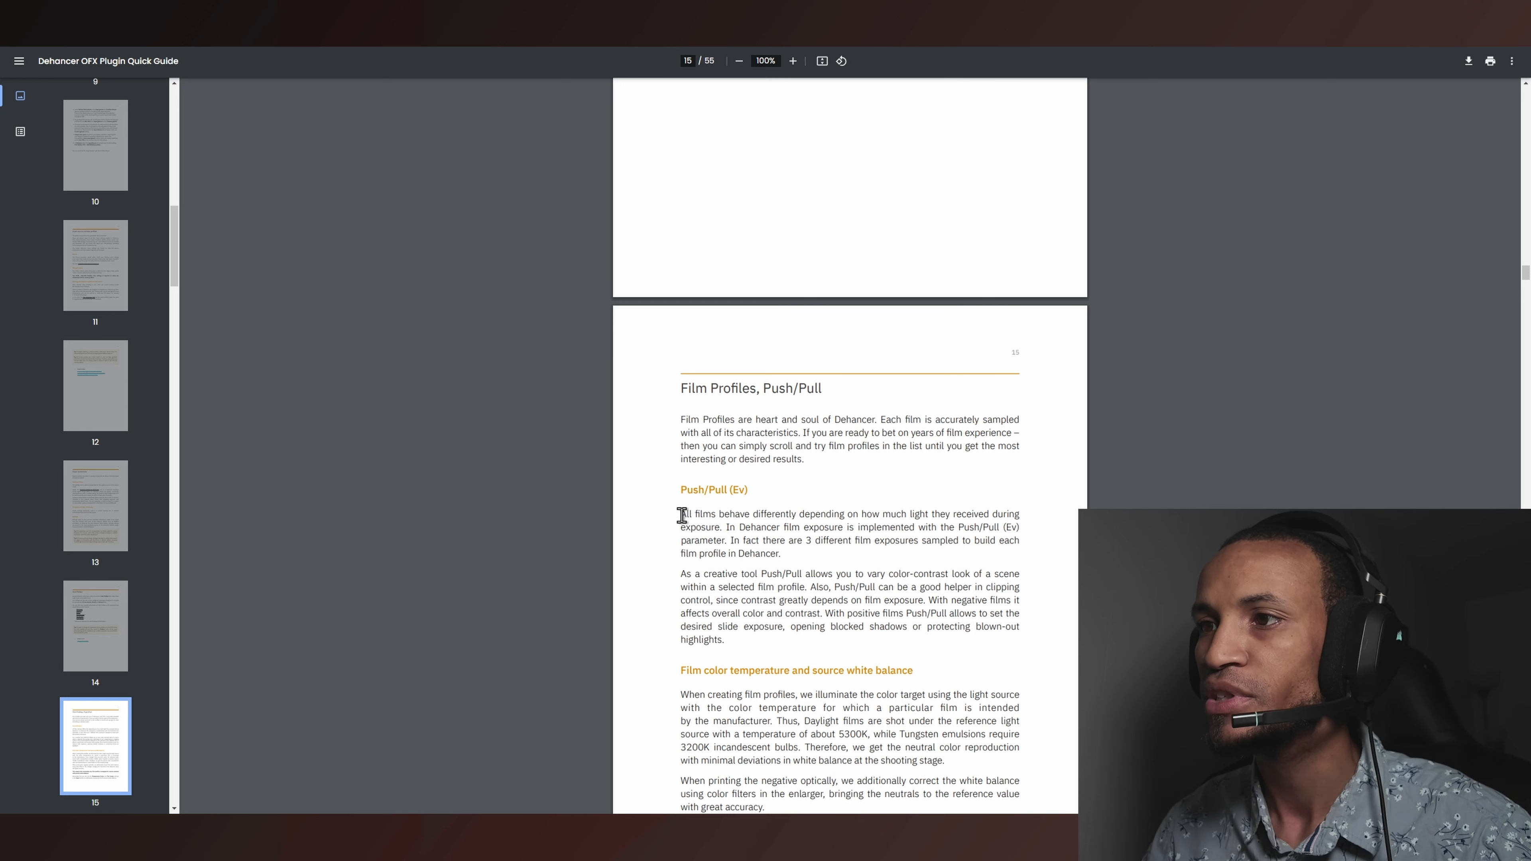
drag(682, 515, 755, 518)
click(778, 516)
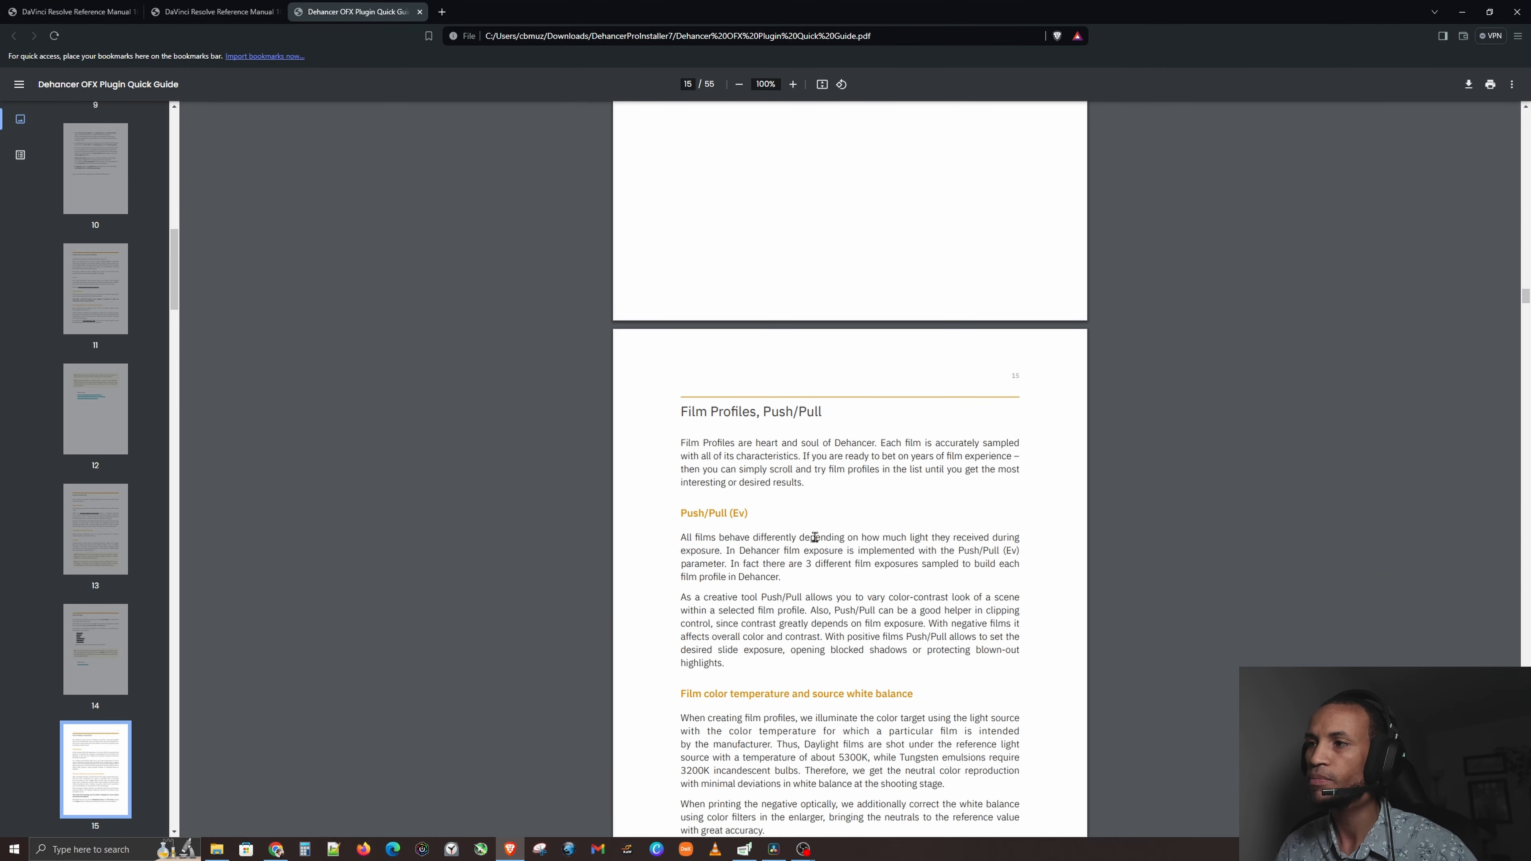
Switch back to DaVinci Resolve, browse Dehancer's film profiles and set the profile to Kodak Vision3 500T.
click(774, 849)
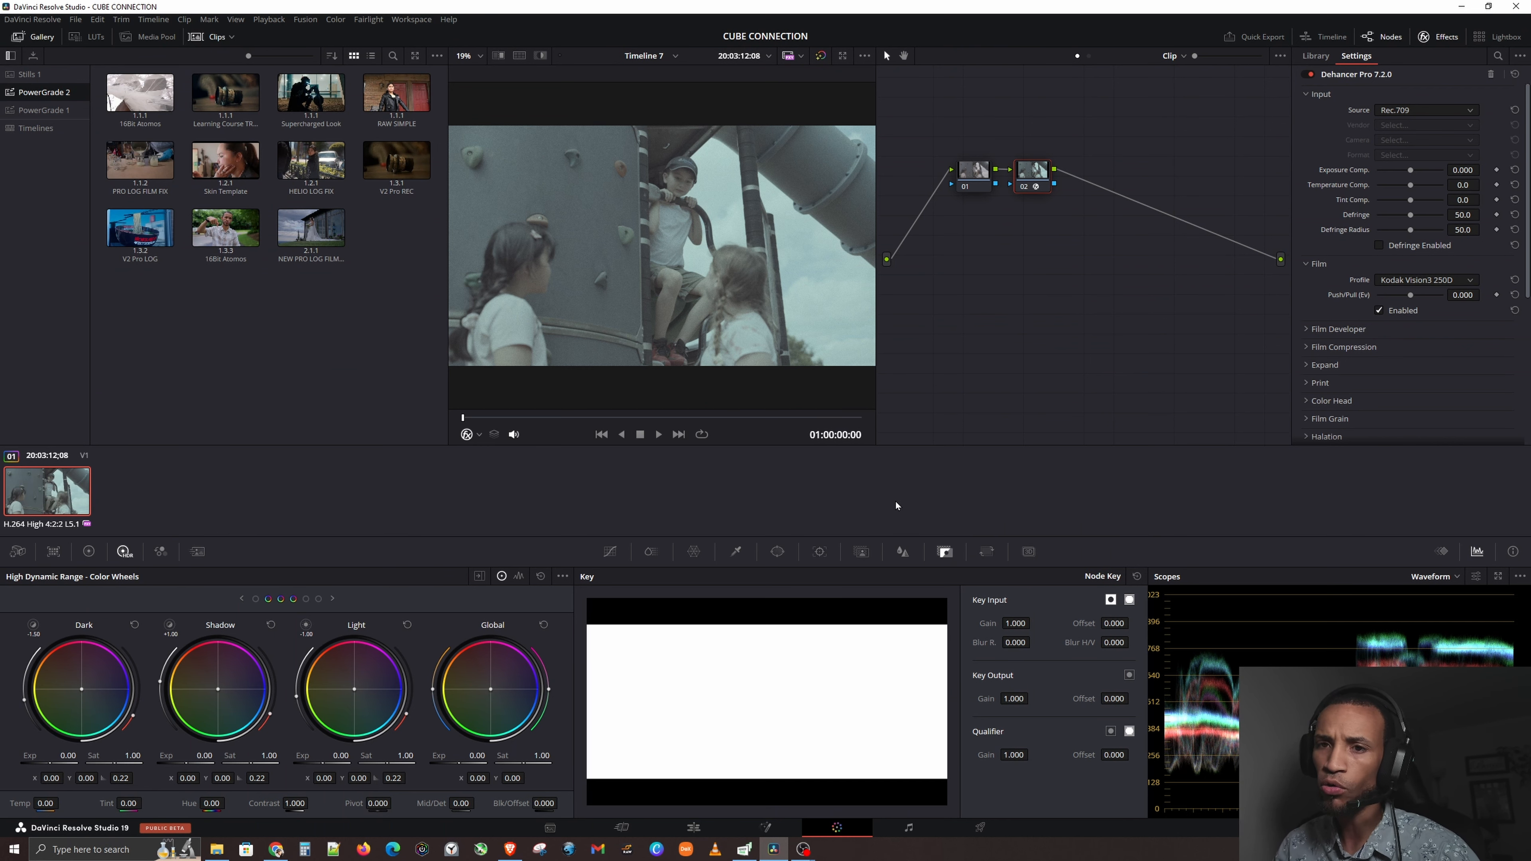
click(1418, 283)
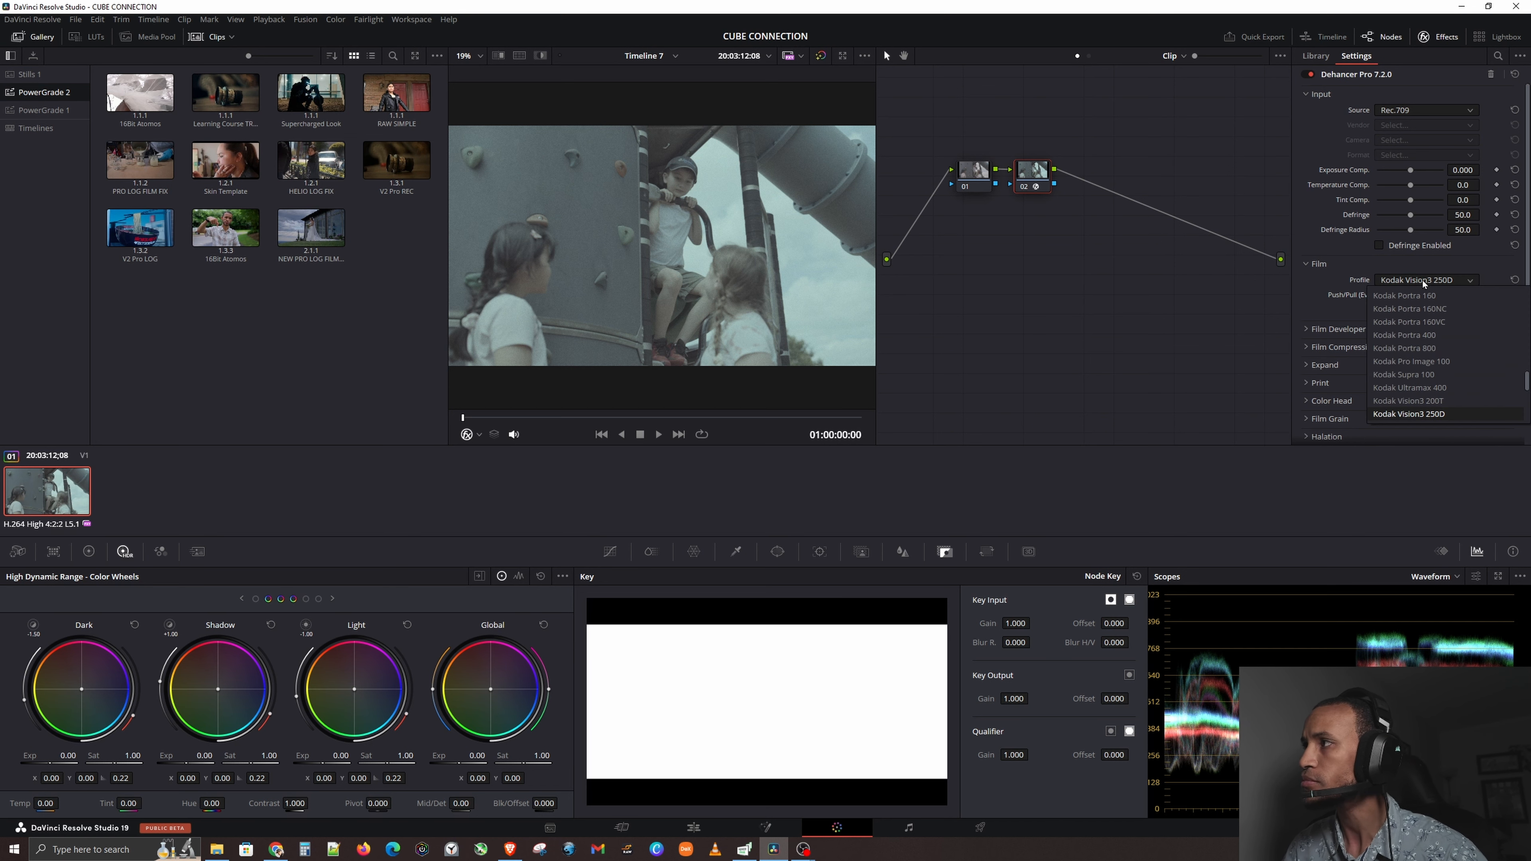
scroll(1446, 341, up, 5)
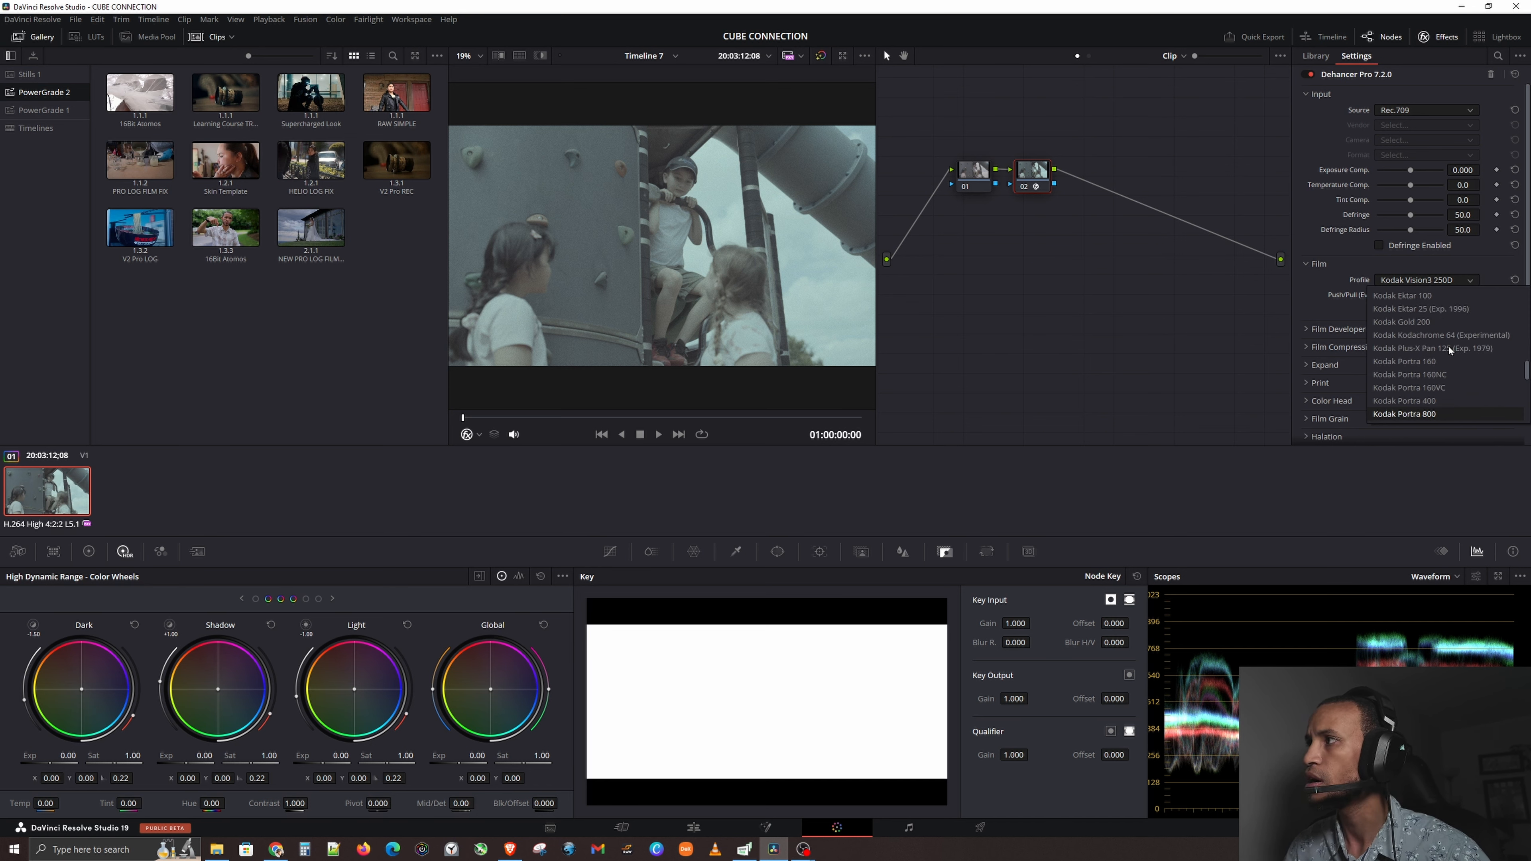
scroll(1448, 347, up, 8)
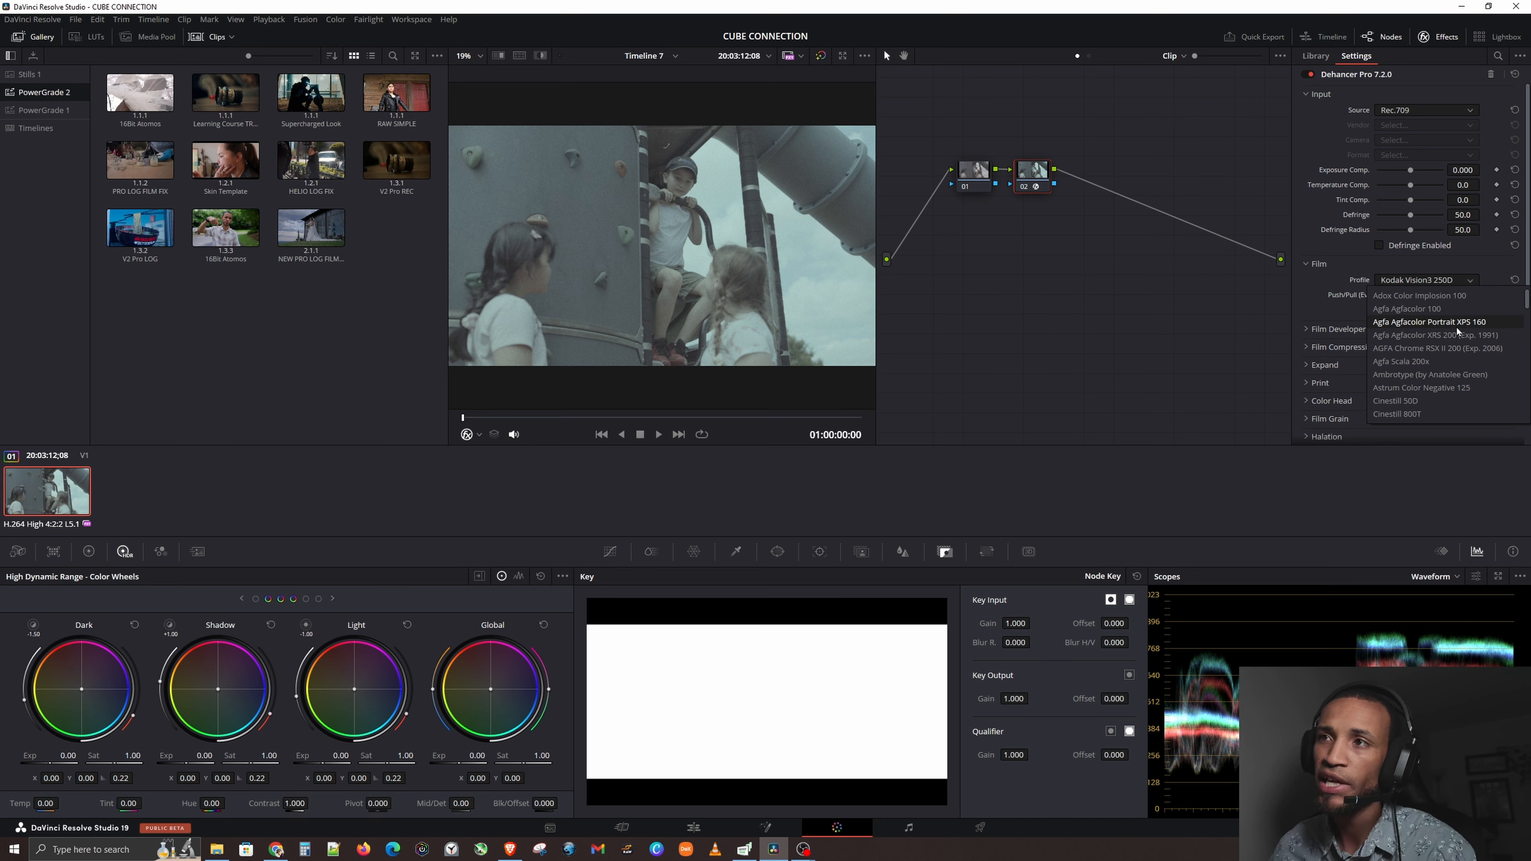
scroll(1457, 327, down, 10)
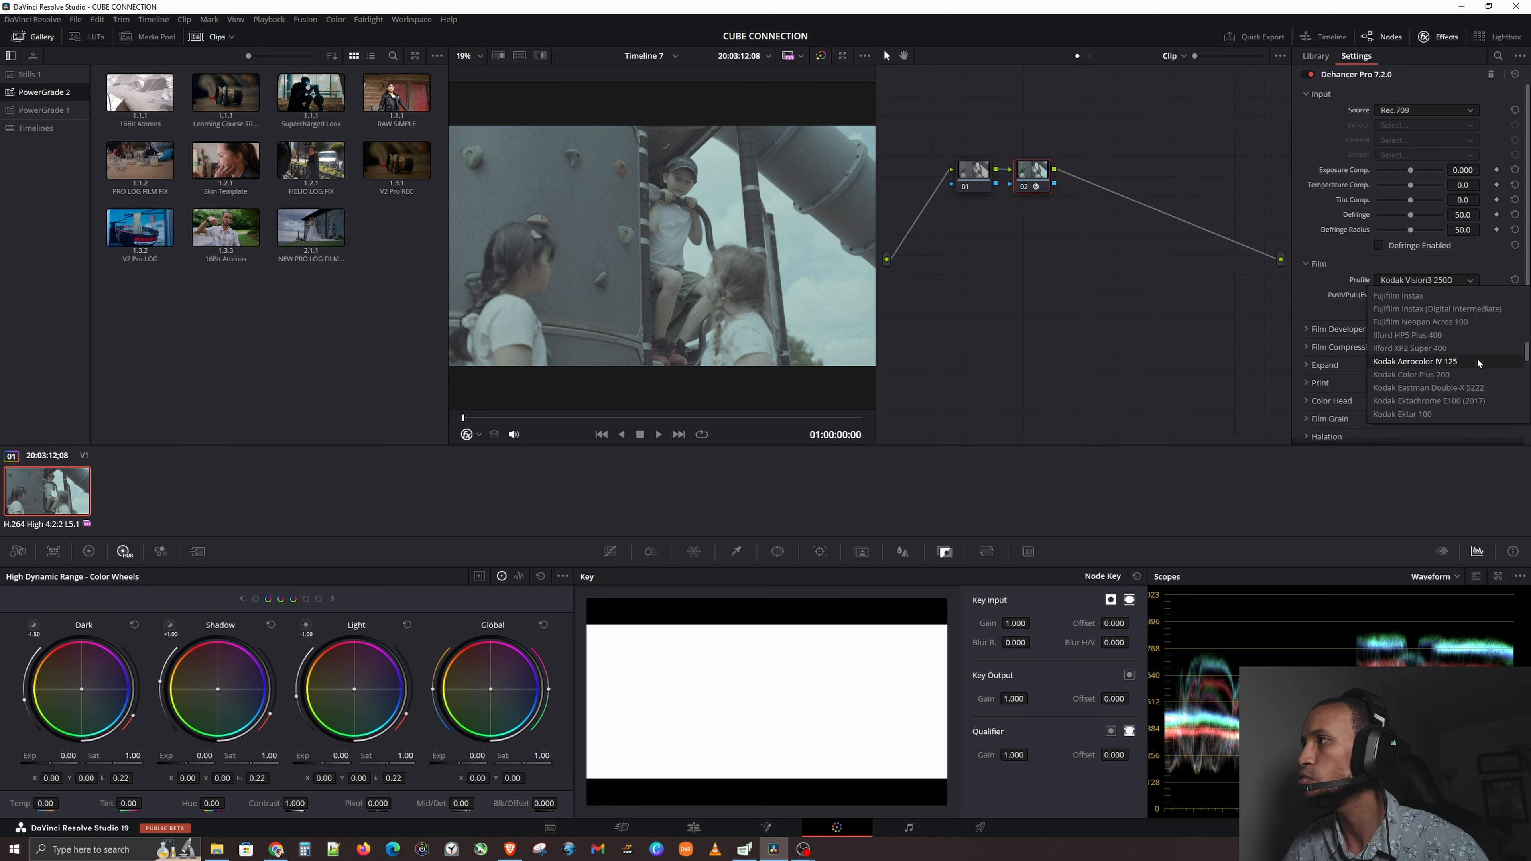
scroll(1482, 362, down, 5)
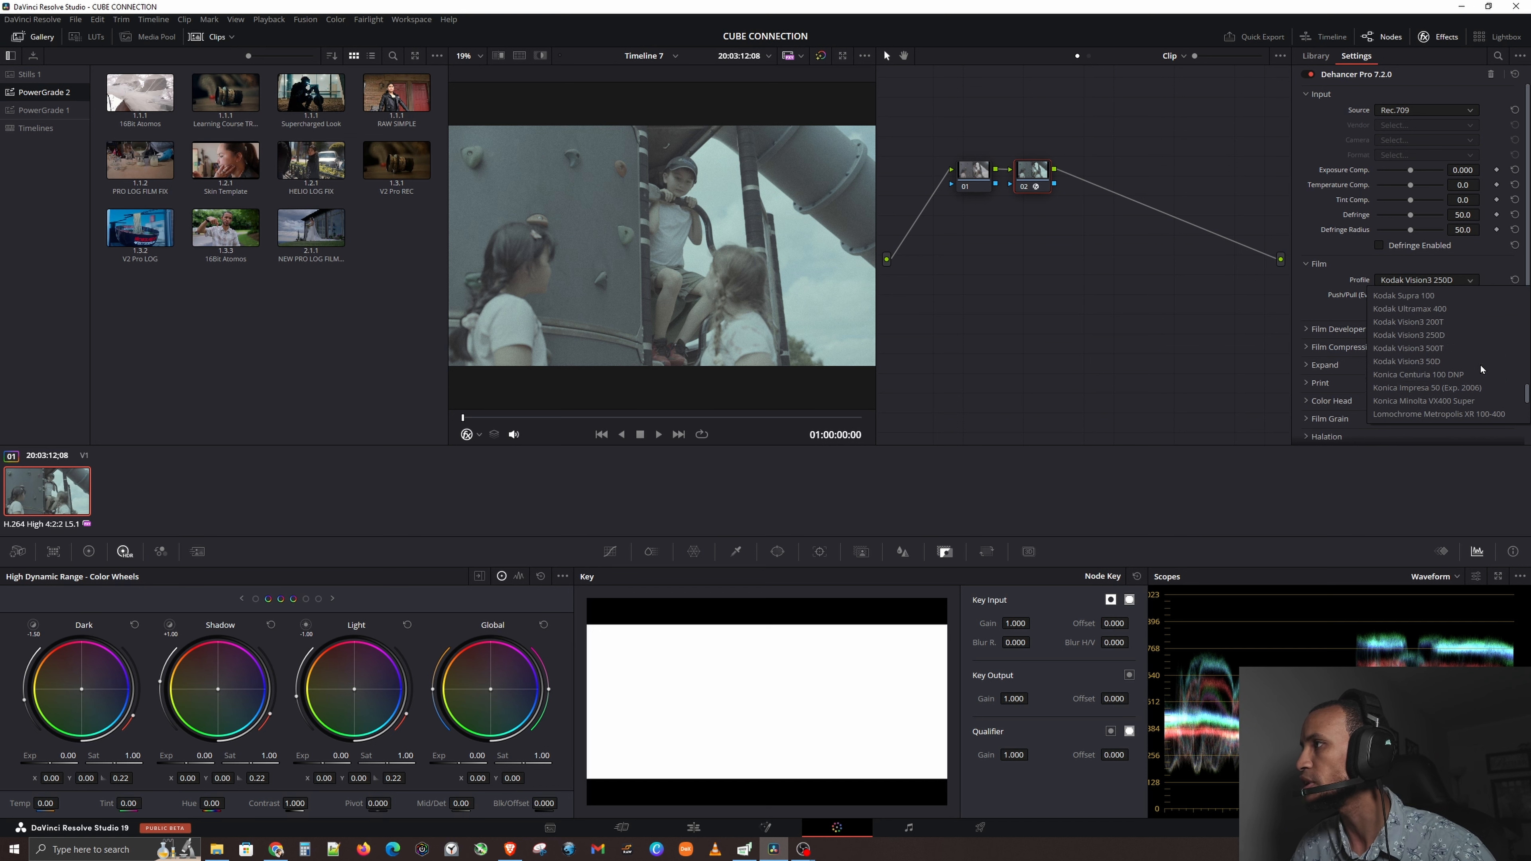
click(1447, 349)
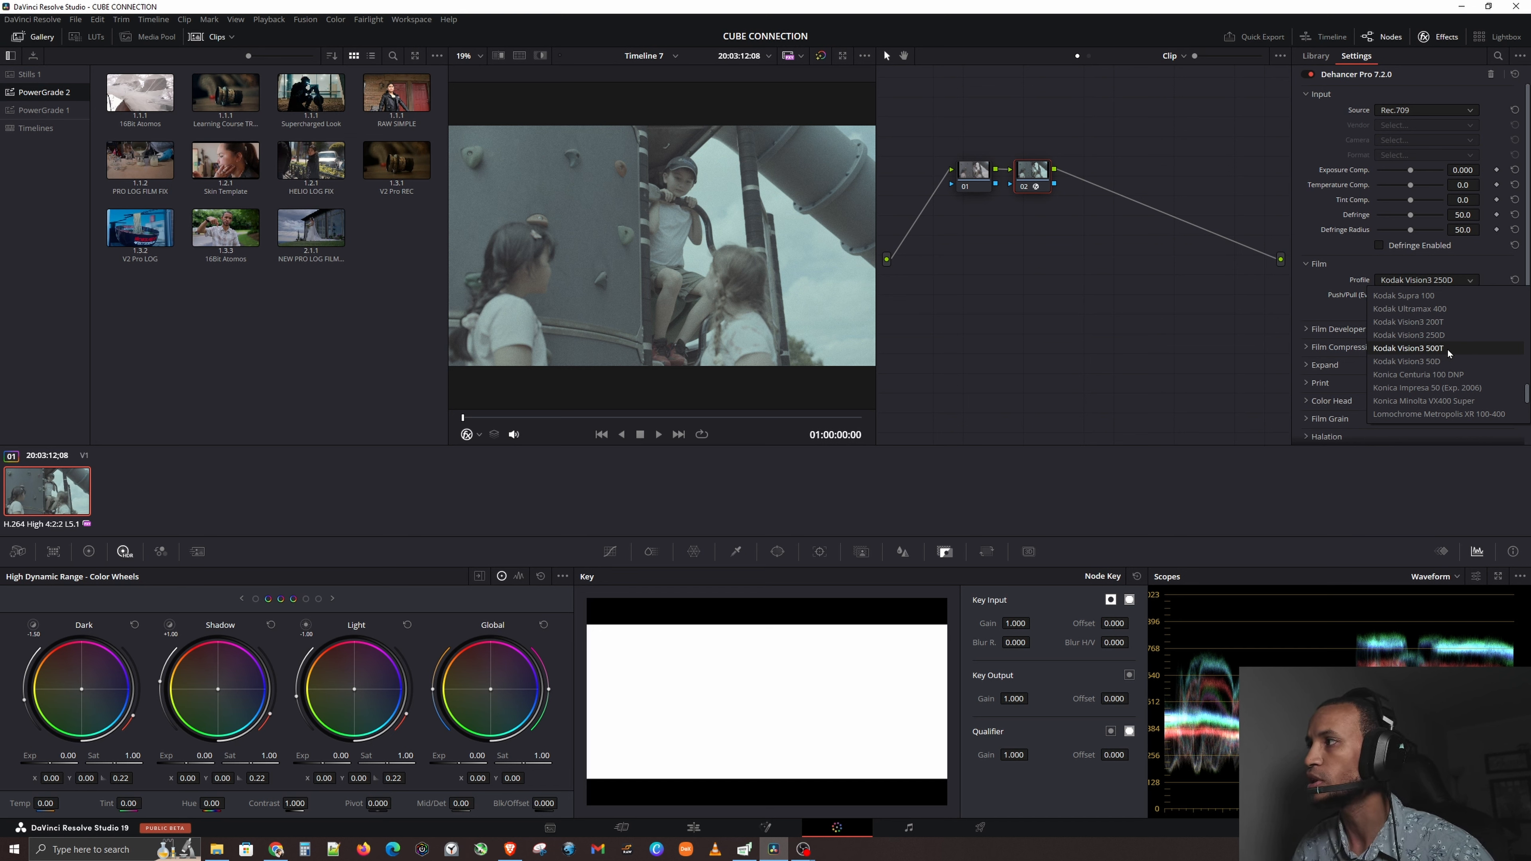
scroll(1448, 349, down, 2)
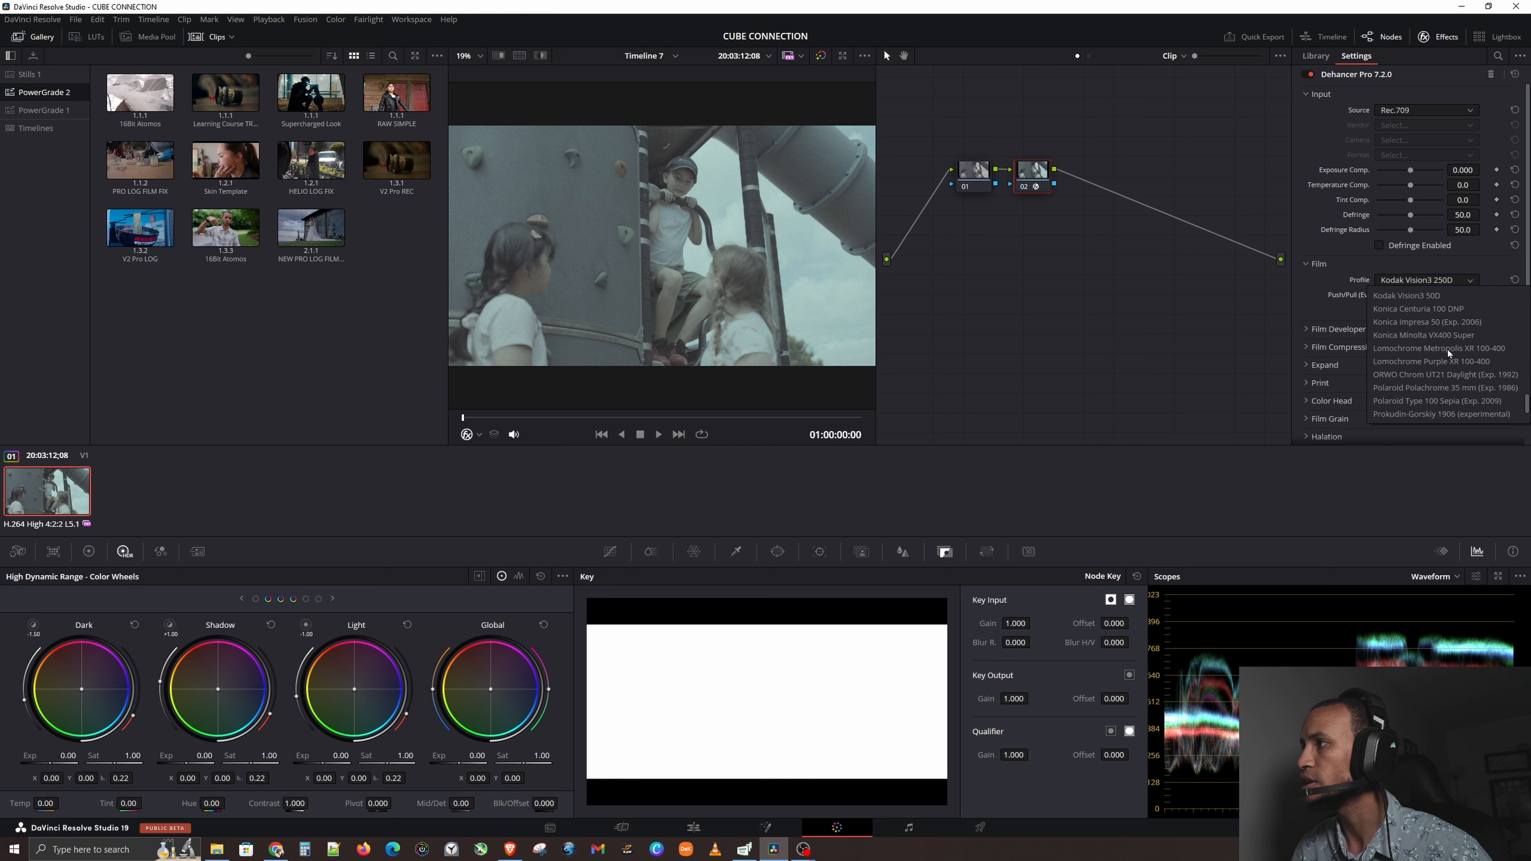
scroll(1463, 366, down, 1)
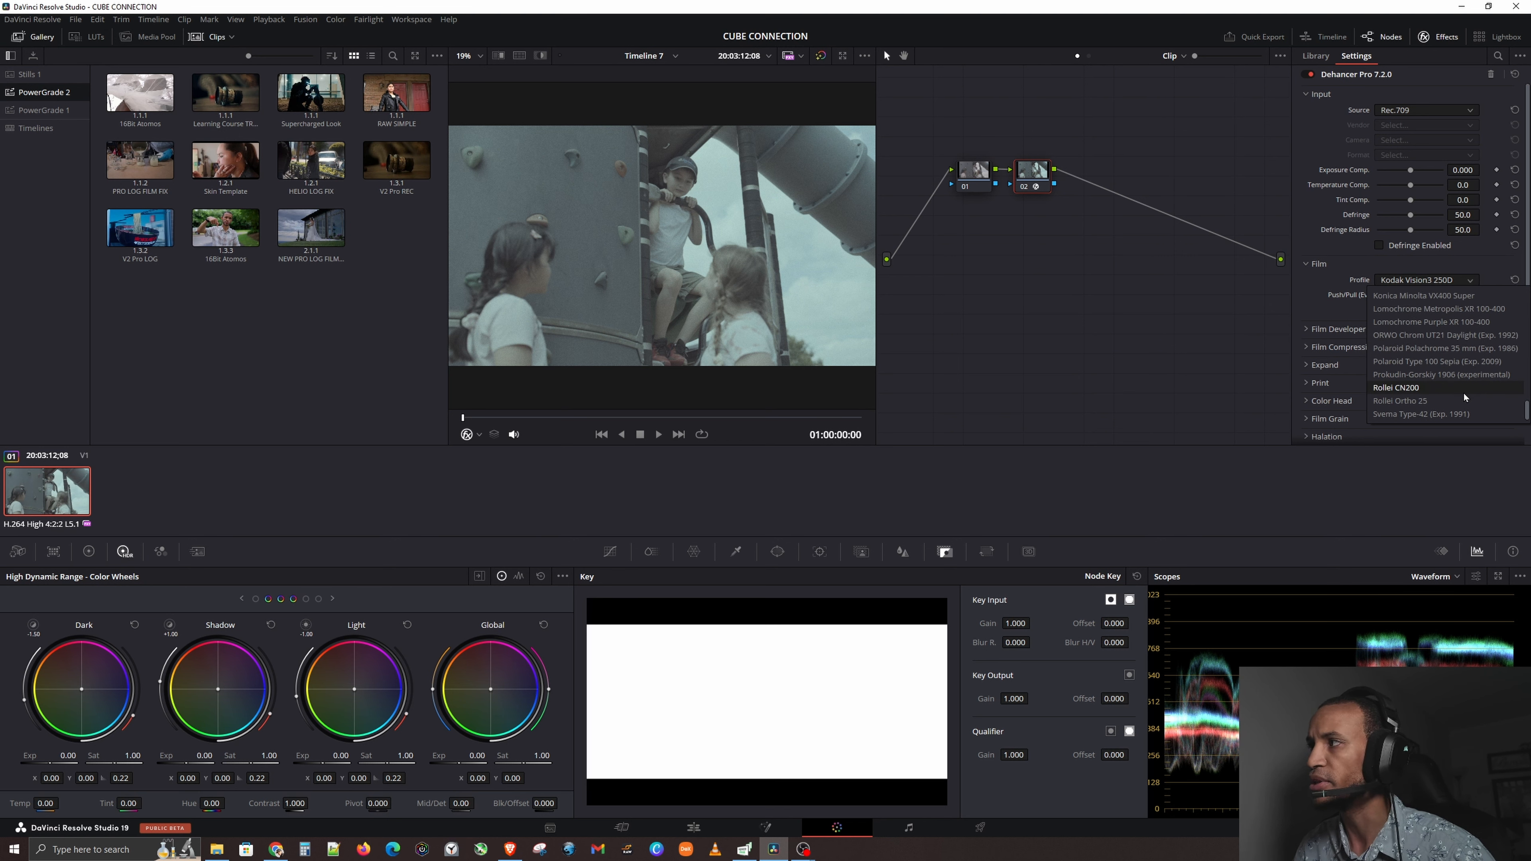
scroll(1464, 392, up, 4)
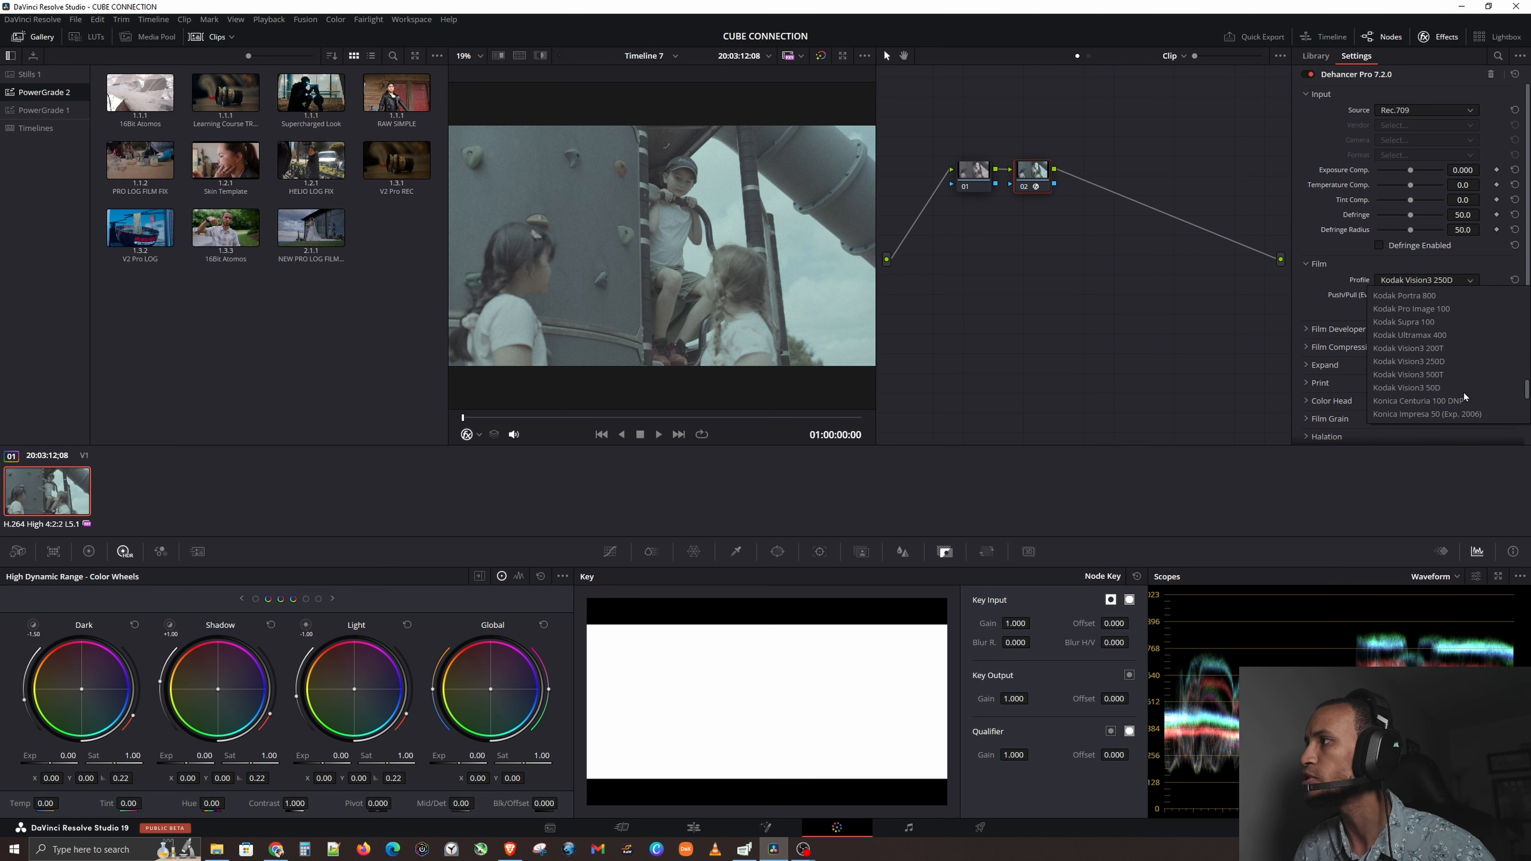
click(1440, 372)
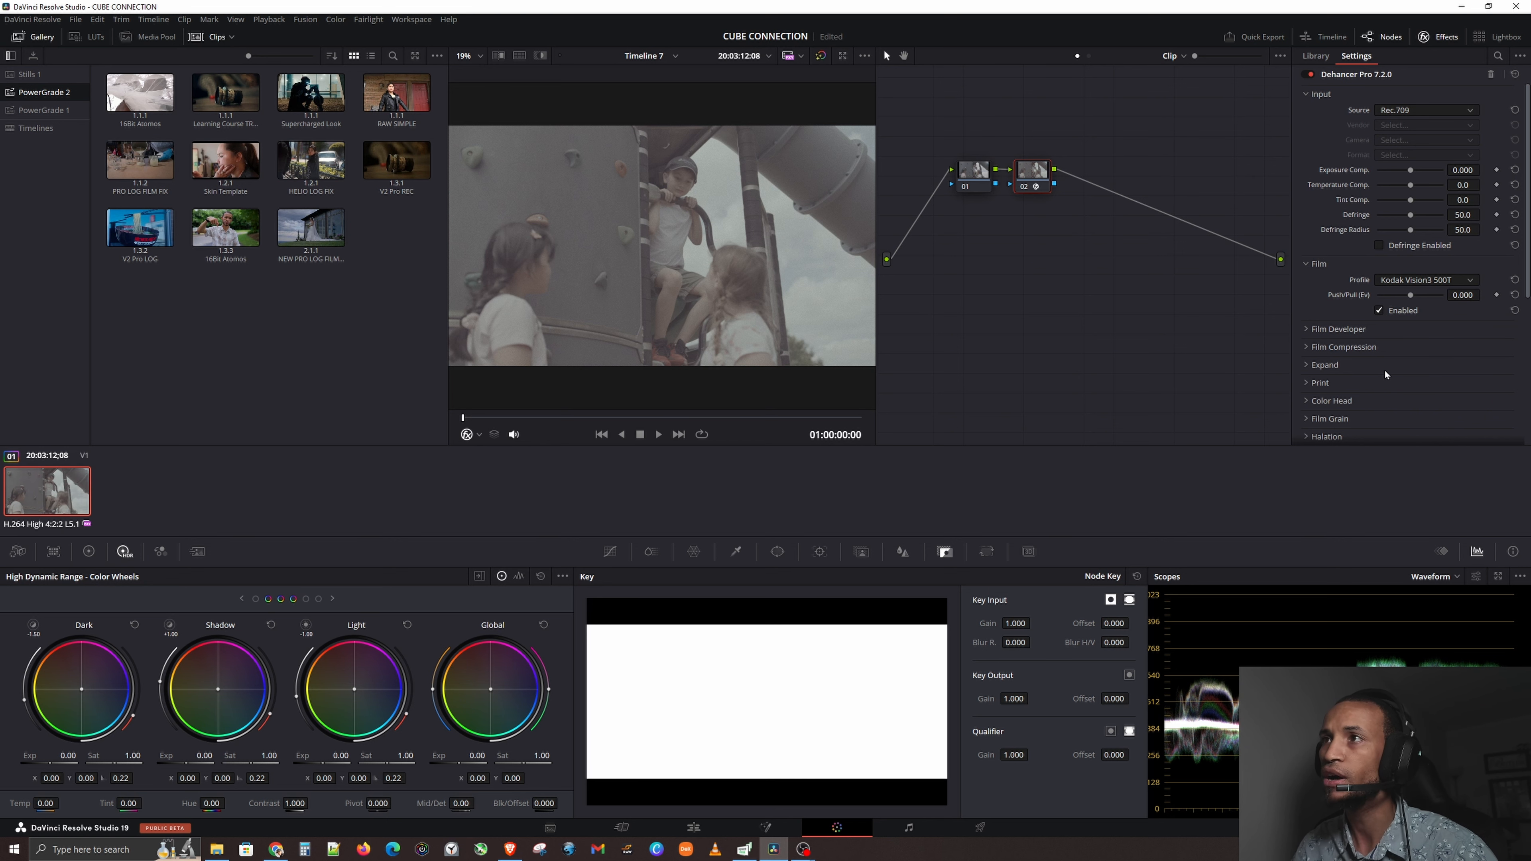
Look through Dehancer's input source options and disable the Film section's Kodak Vision3 500T profile.
click(701, 252)
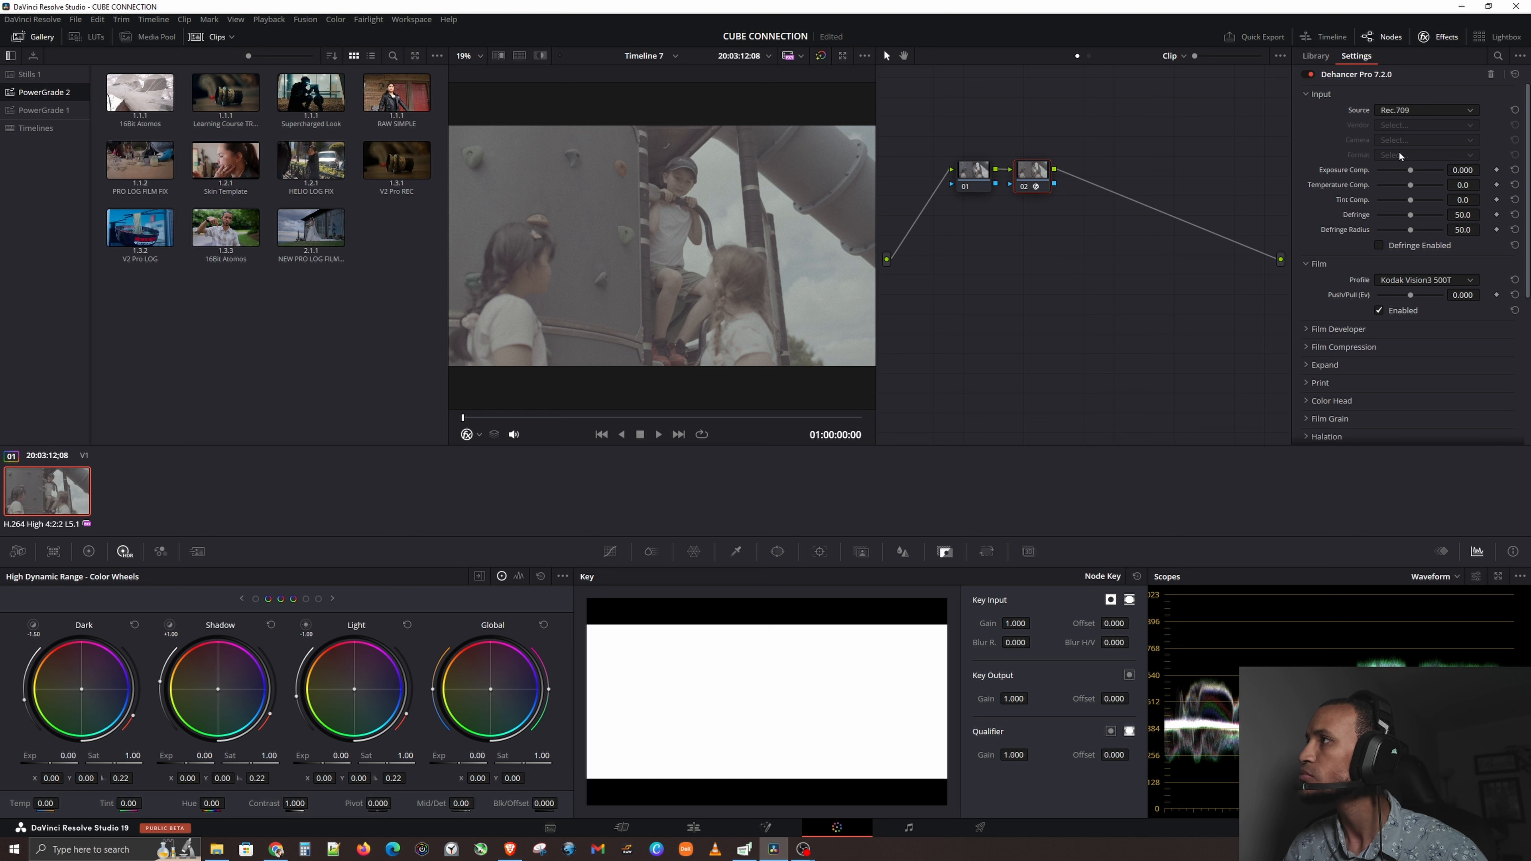
click(1422, 111)
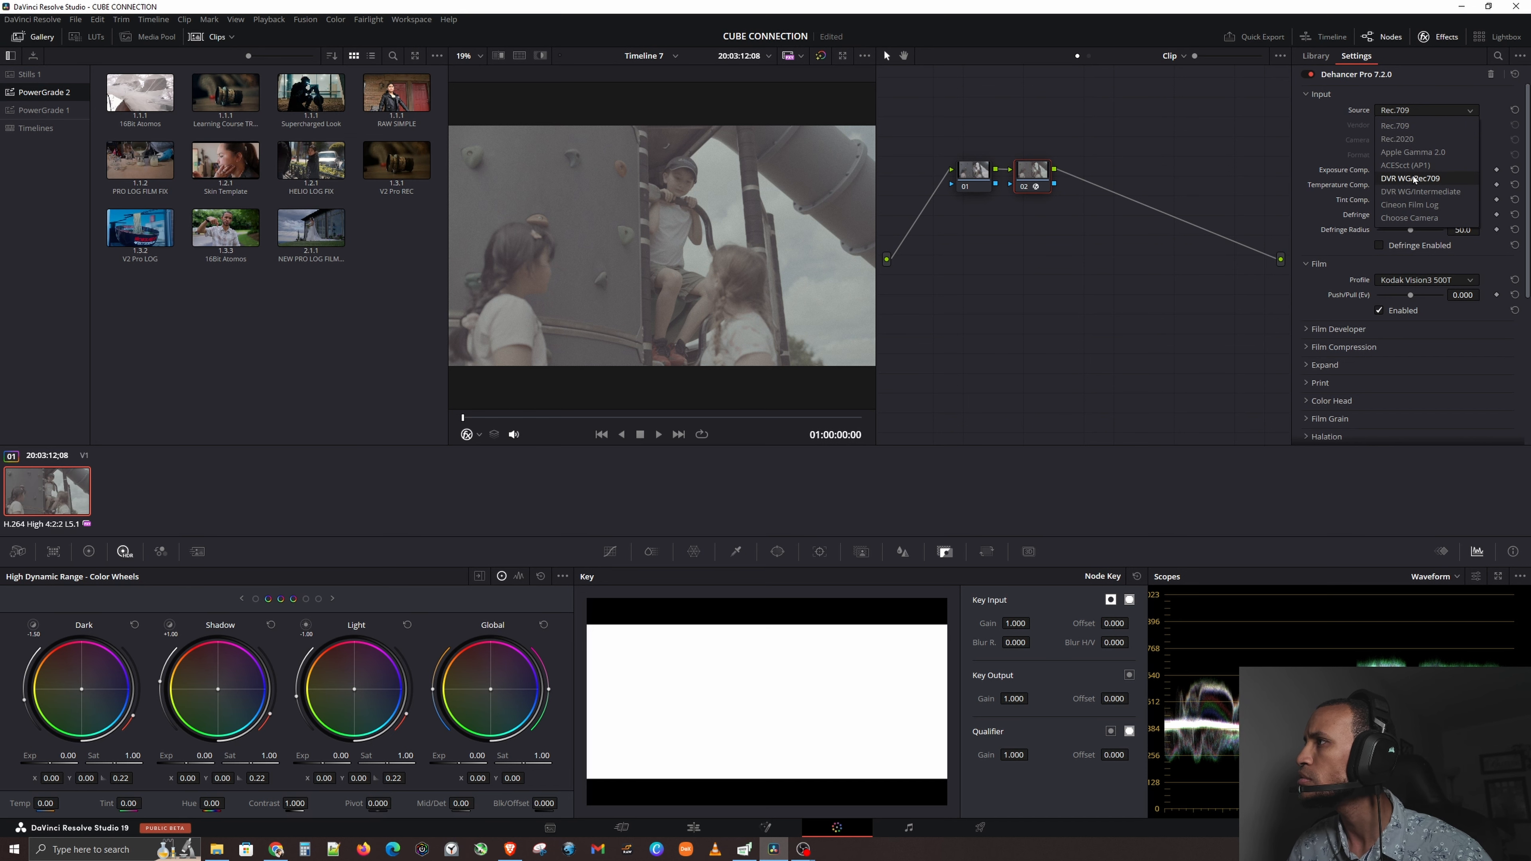
click(1380, 310)
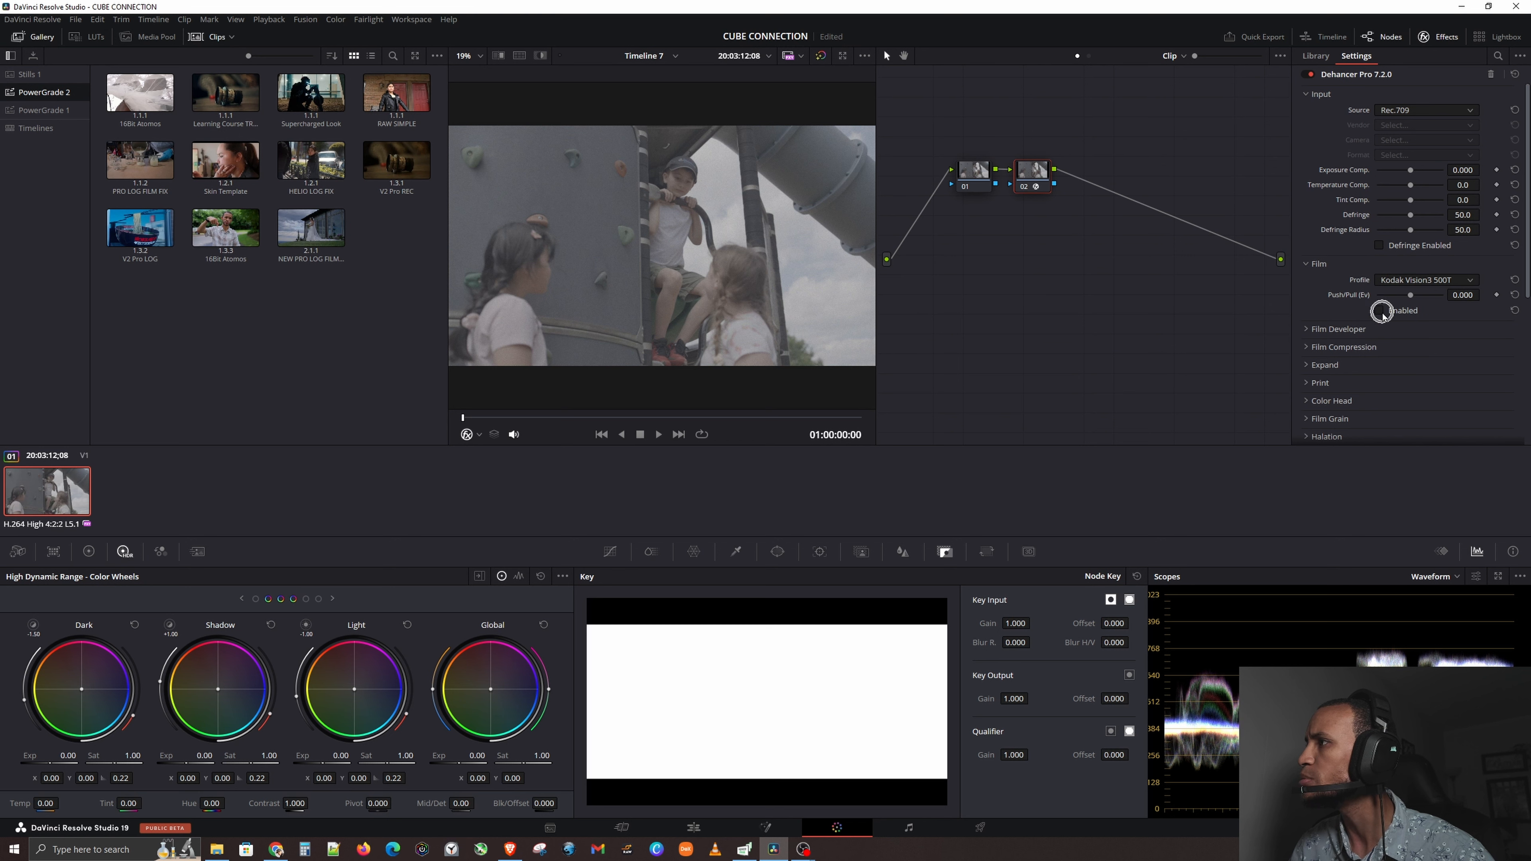
Set Dehancer's input source to Choose Camera, with Sony as the vendor and Cinema Line FX3 as the camera.
click(1433, 111)
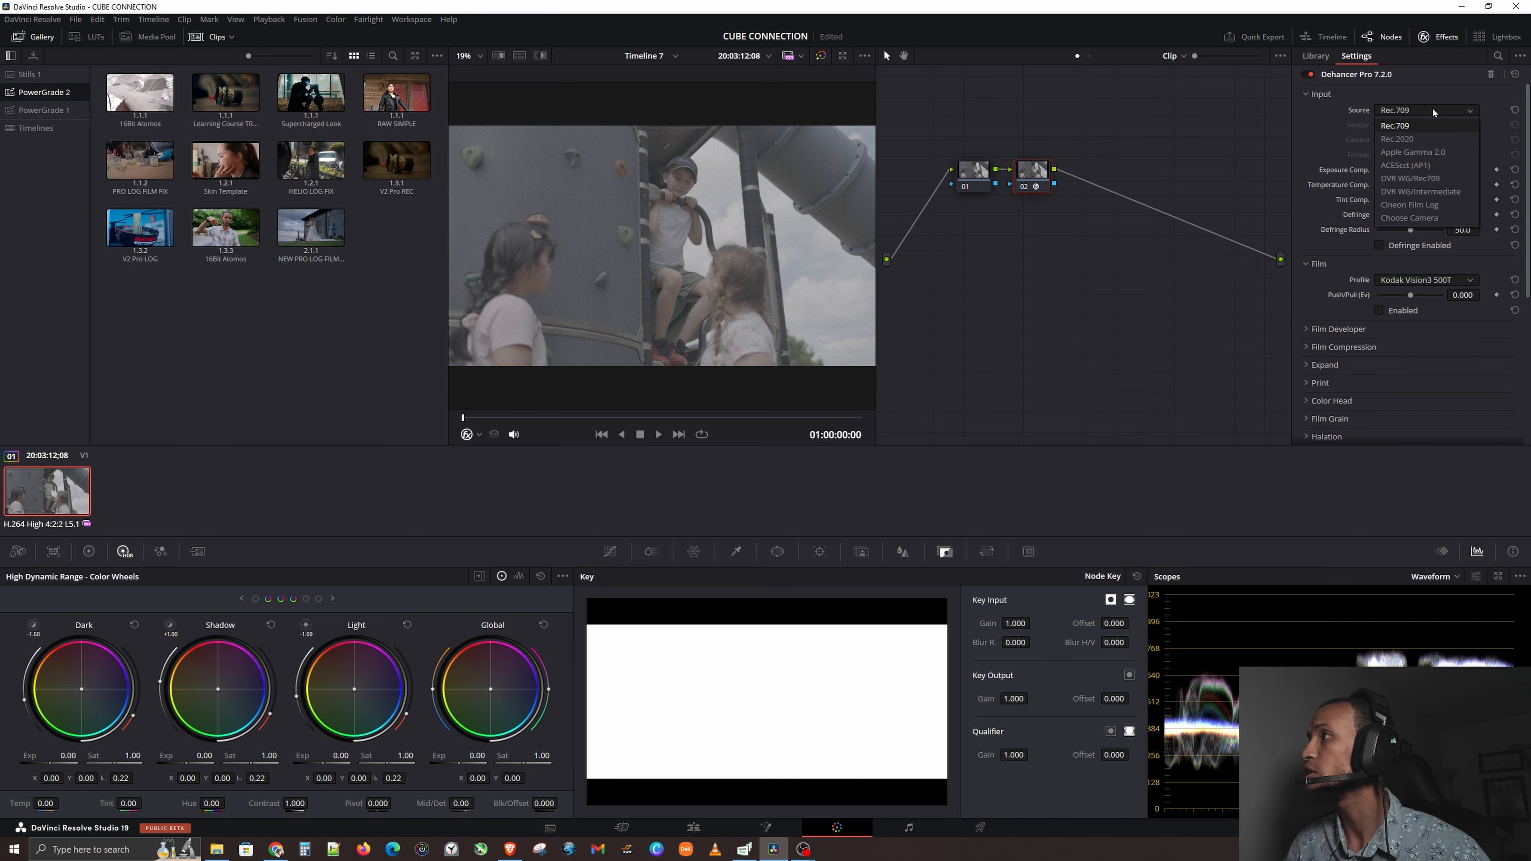
click(1415, 218)
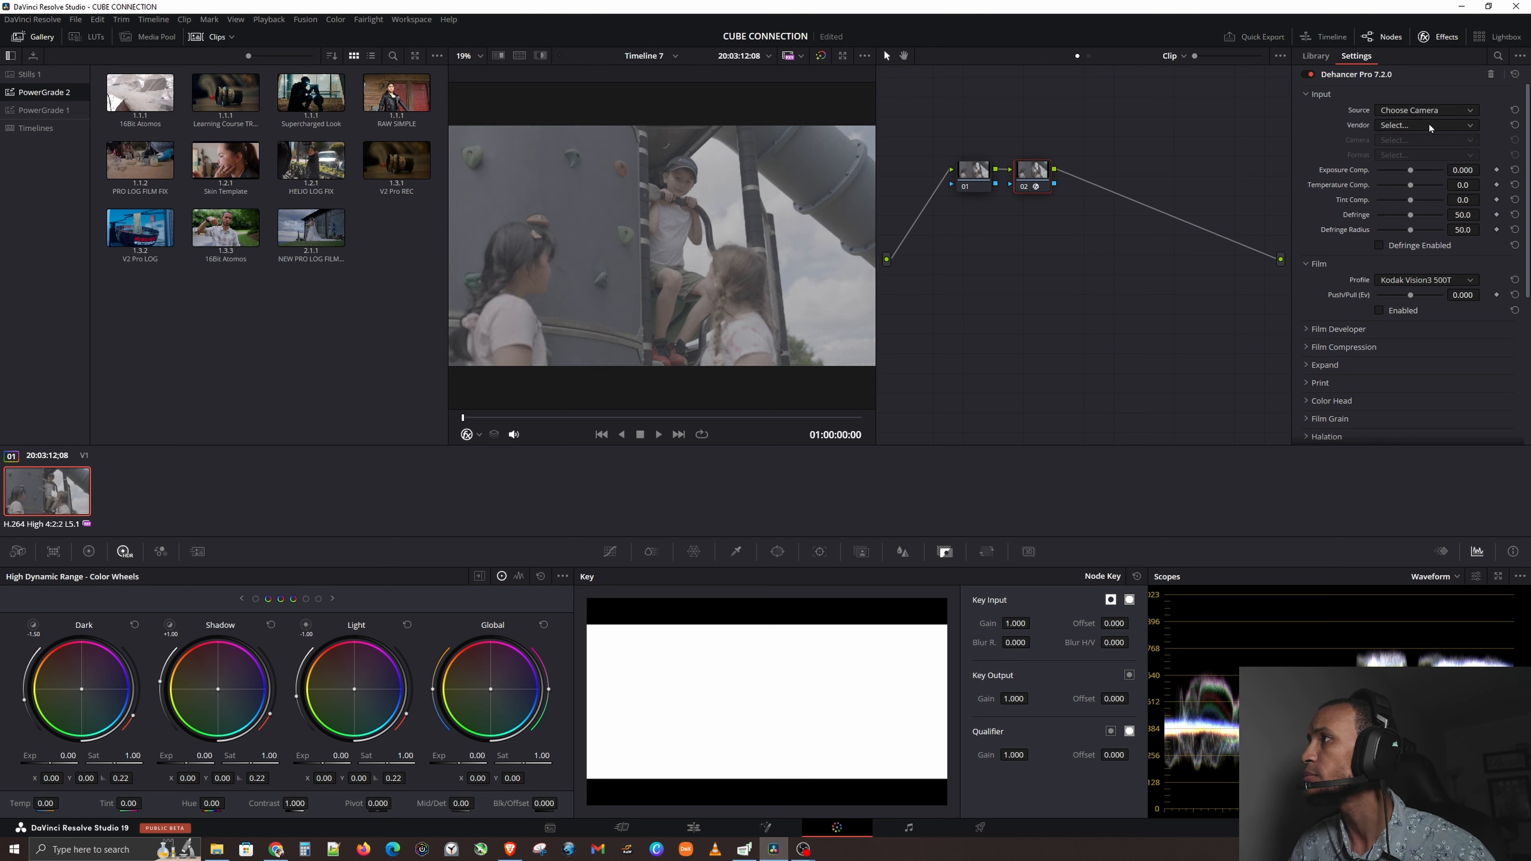
click(1428, 125)
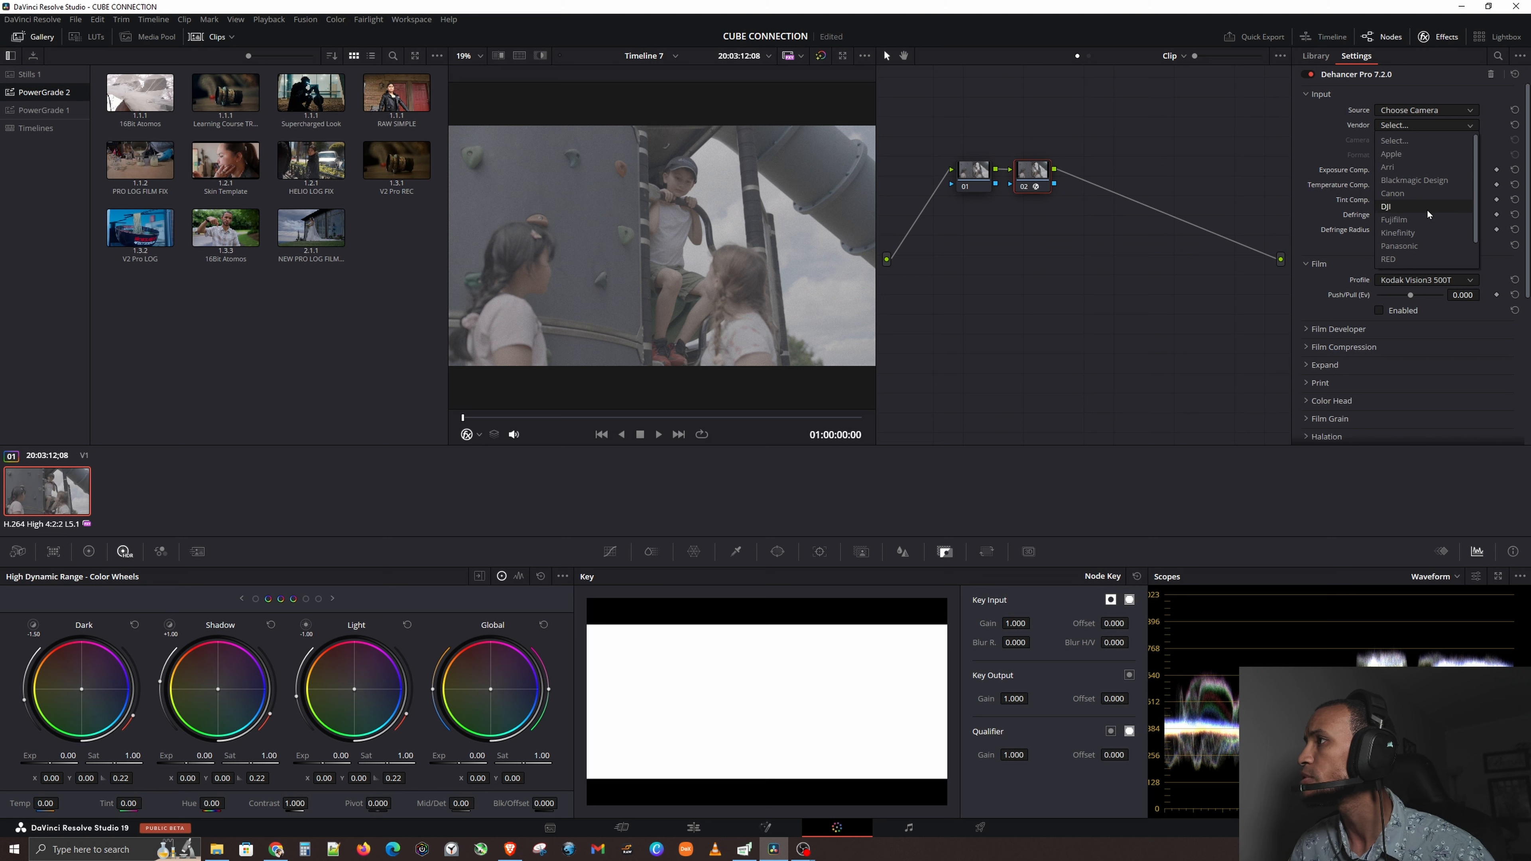
scroll(1426, 209, down, 2)
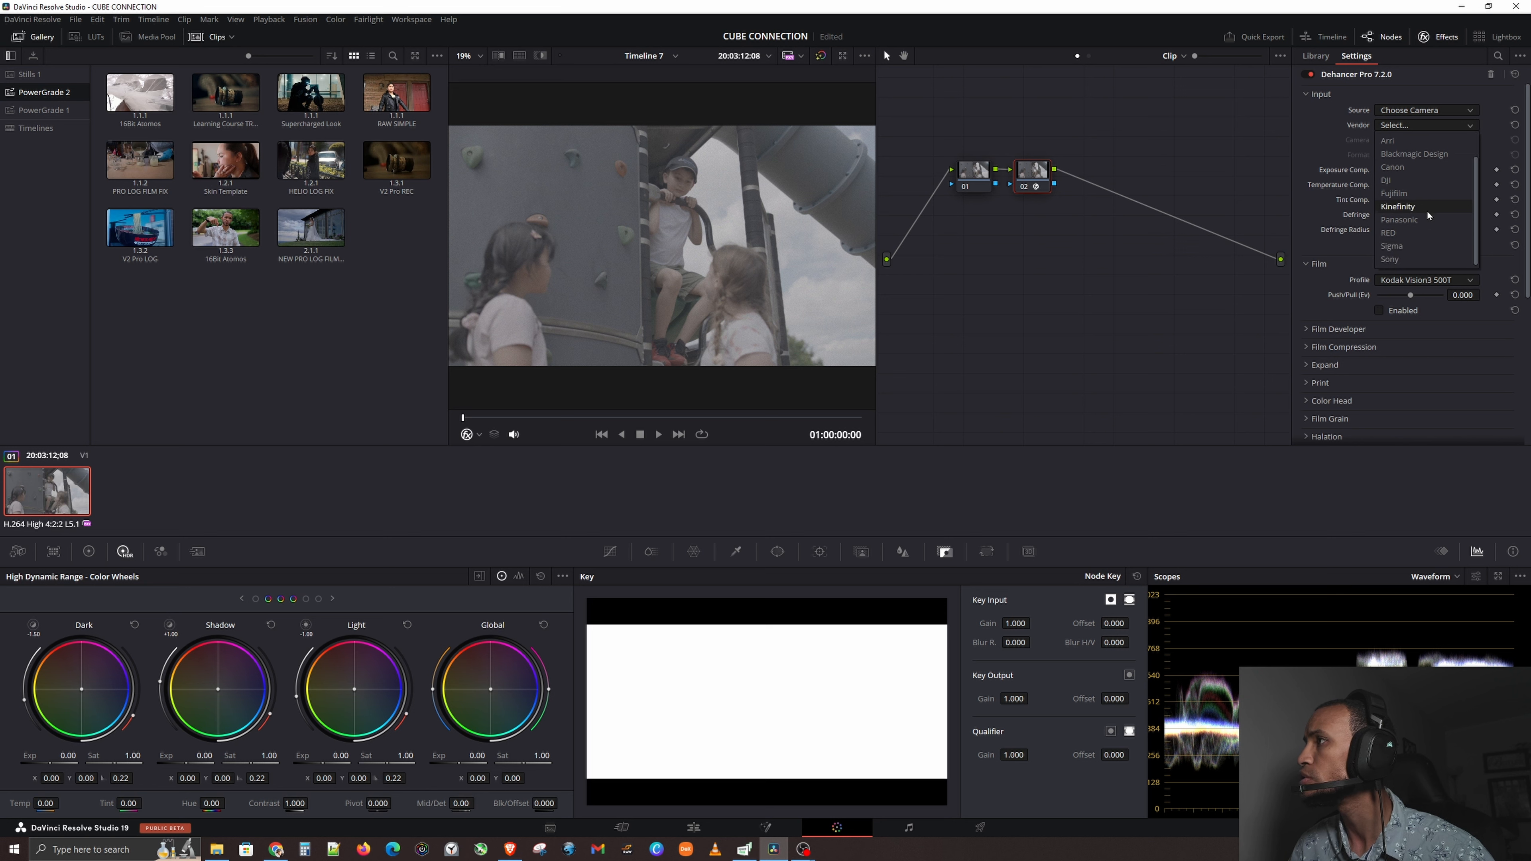
click(1414, 260)
click(1423, 141)
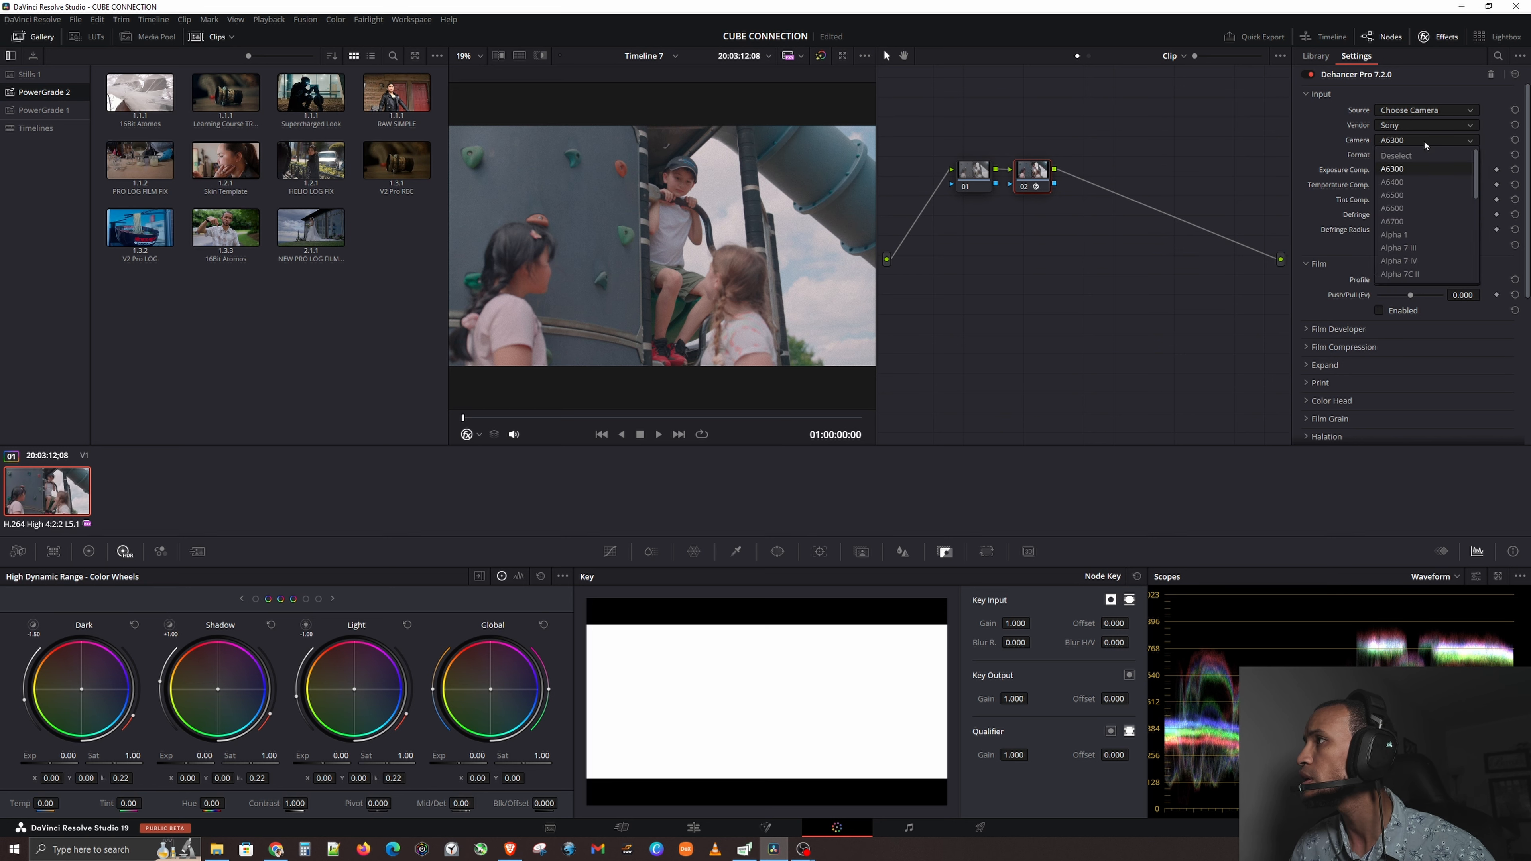
scroll(1424, 208, down, 5)
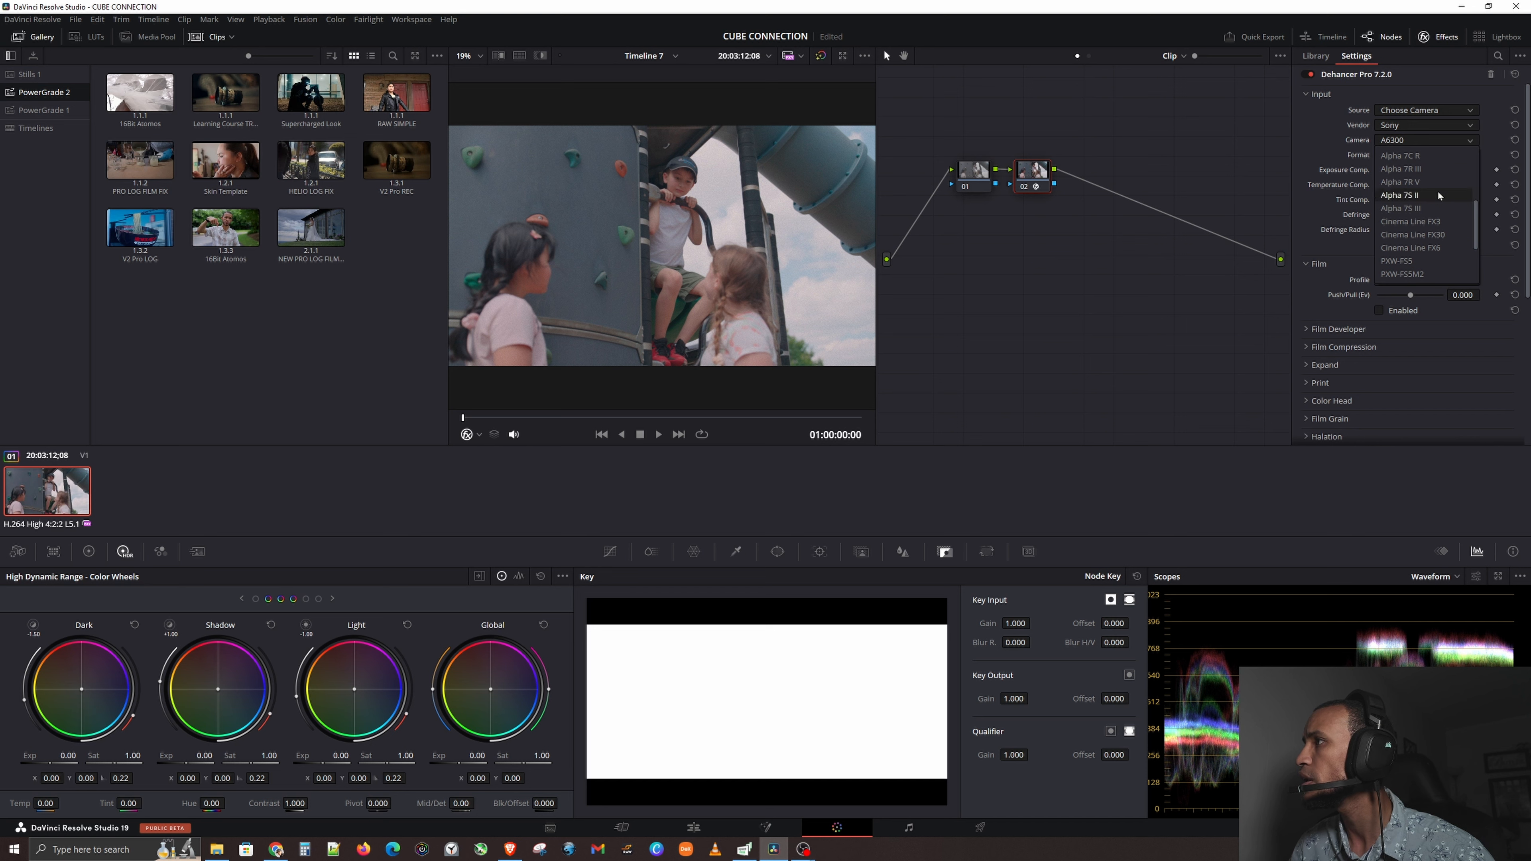
click(1451, 221)
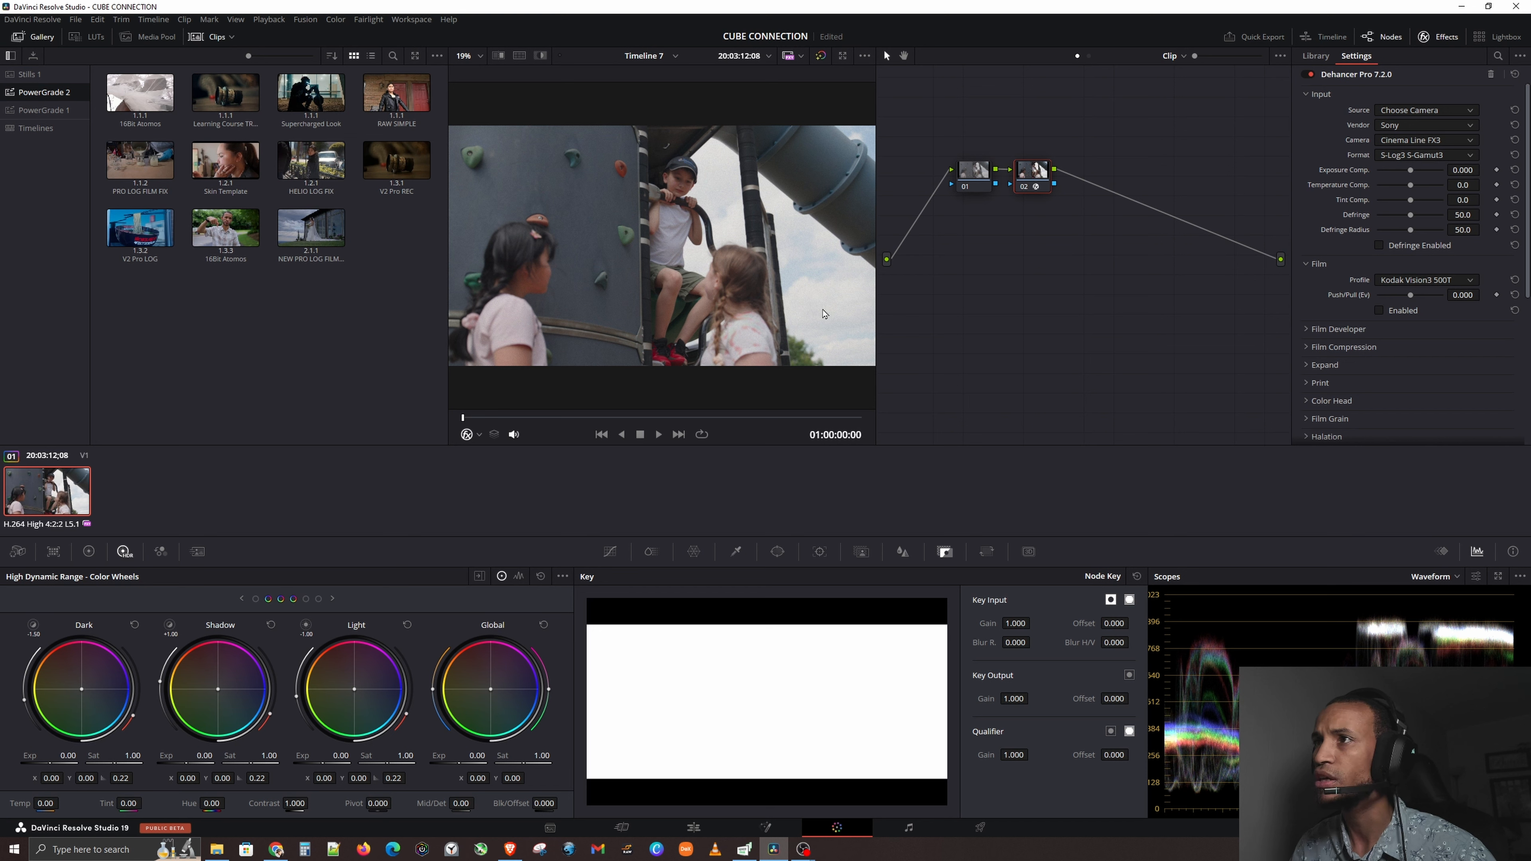
Inspect the grain in the picture up close, disable Film Grain in the Dehancer settings and collapse that section.
click(707, 285)
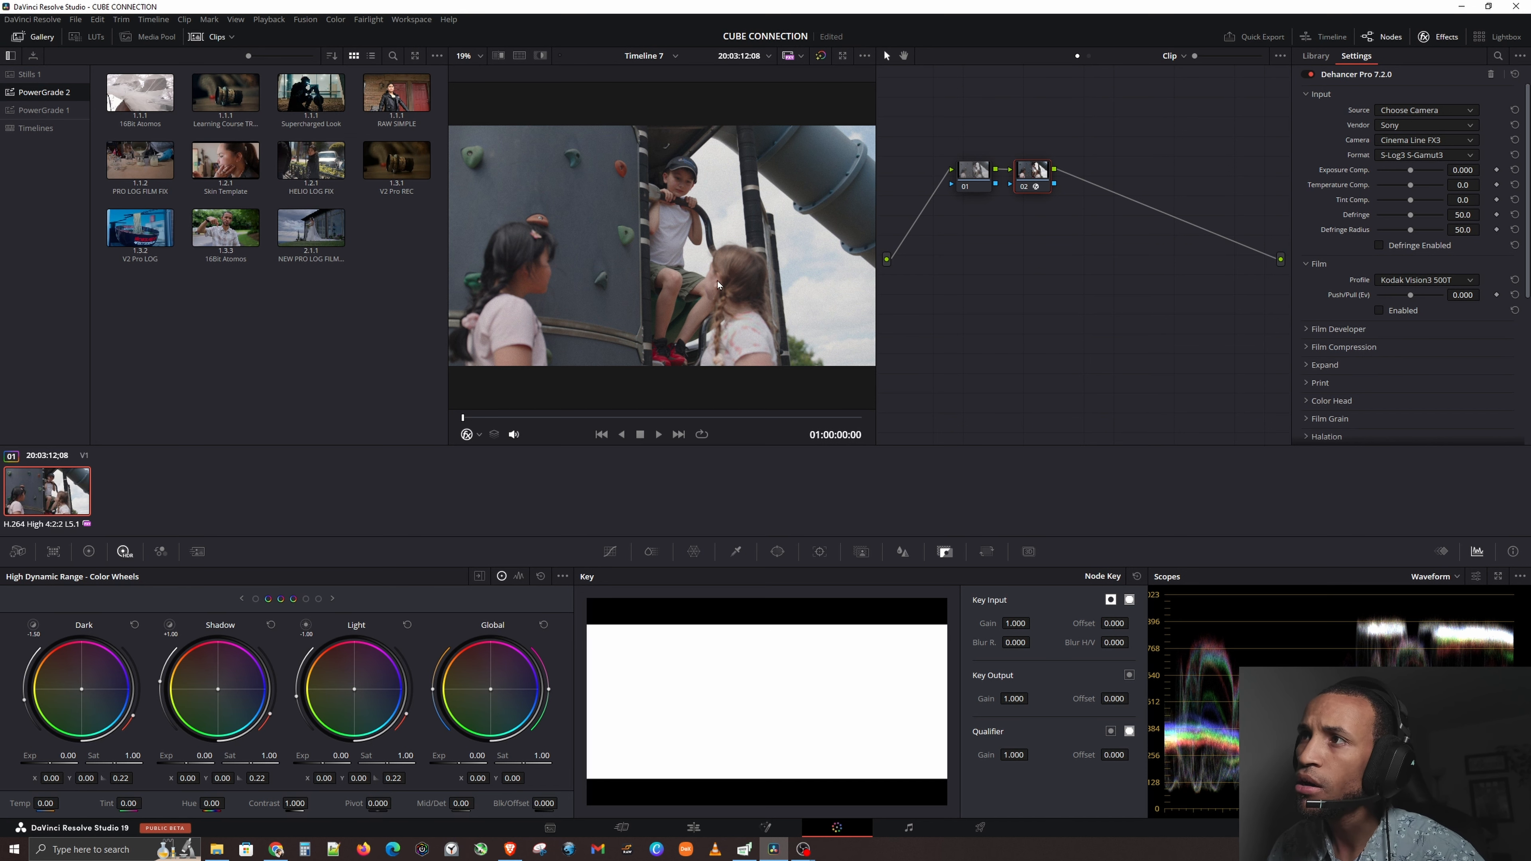
scroll(718, 280, up, 5)
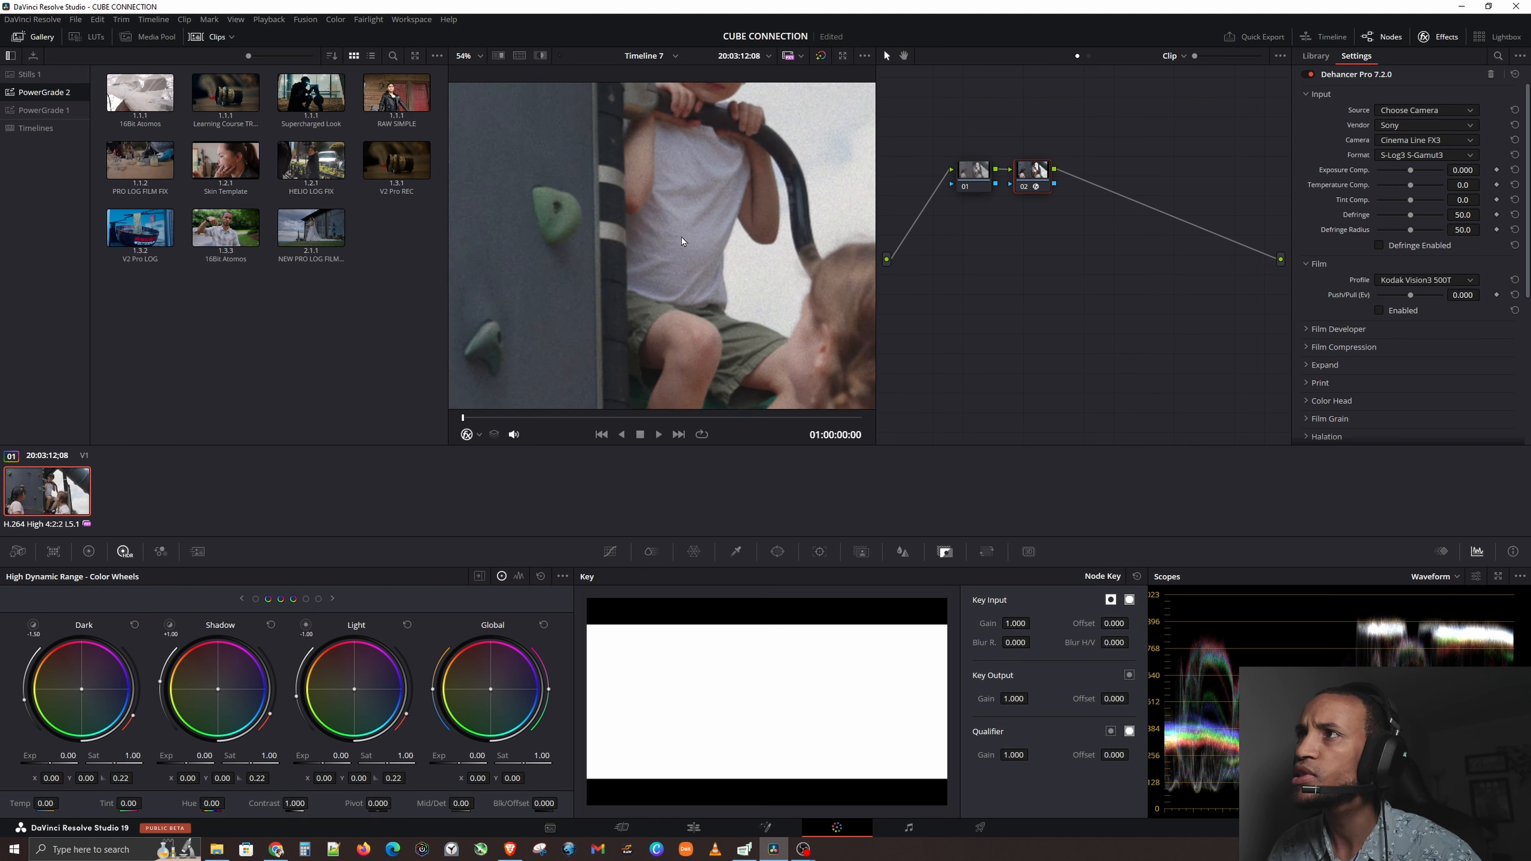
scroll(754, 272, down, 5)
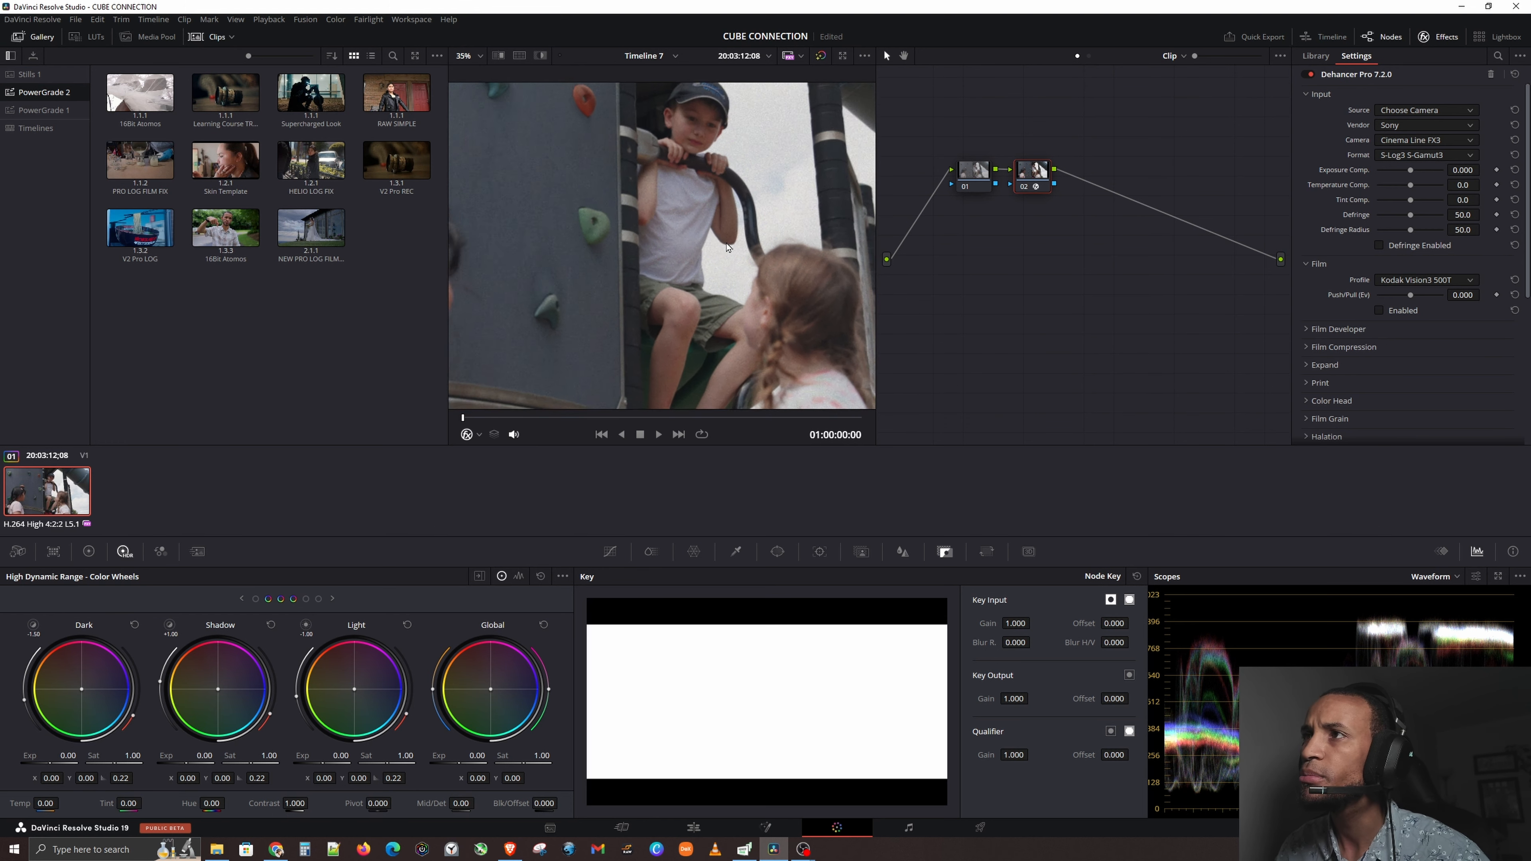
scroll(726, 246, down, 3)
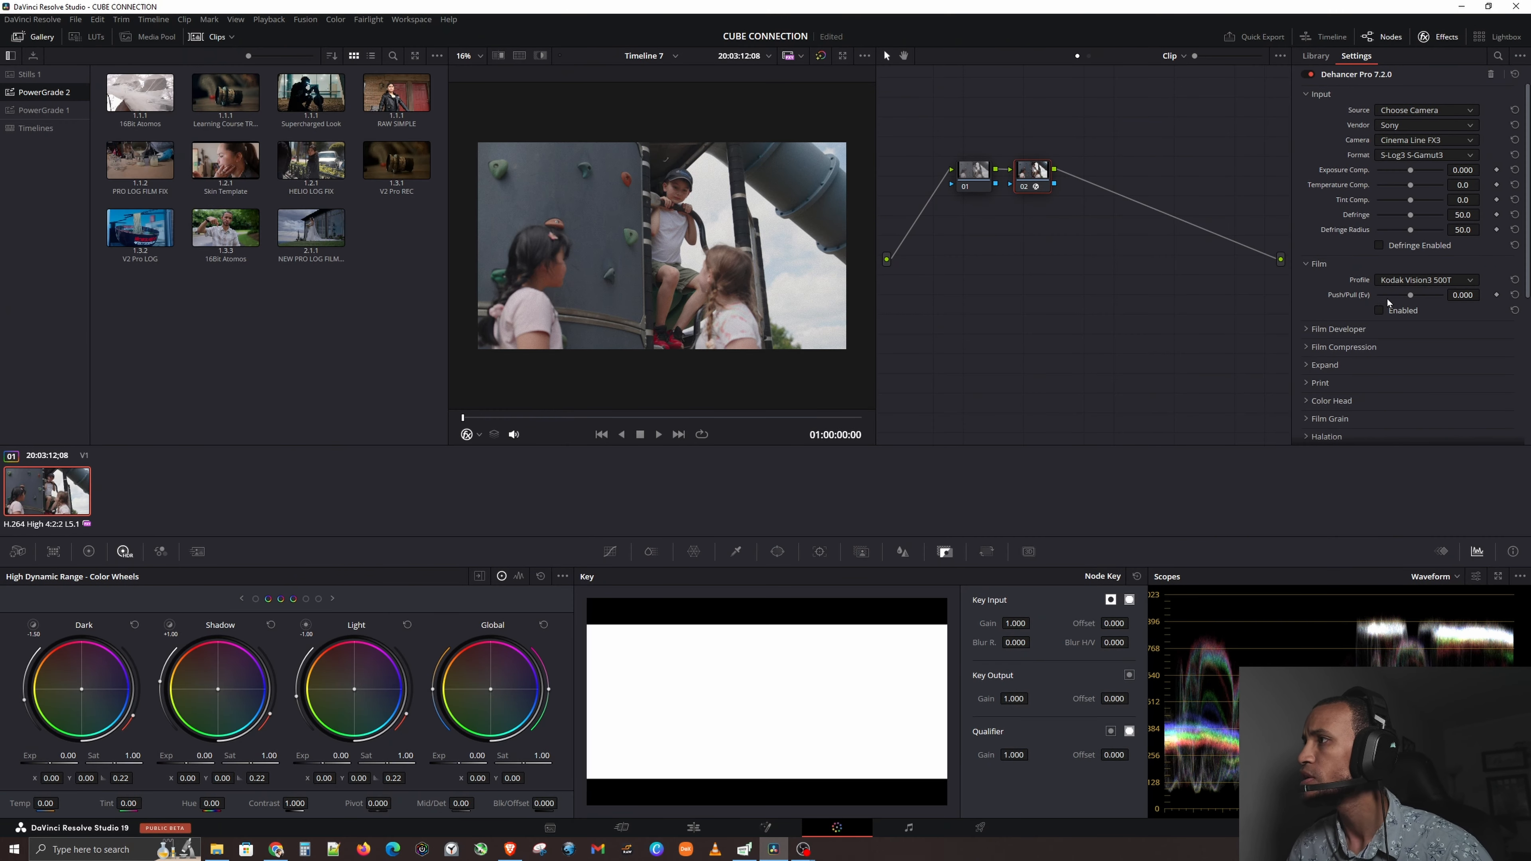
scroll(1366, 298, down, 3)
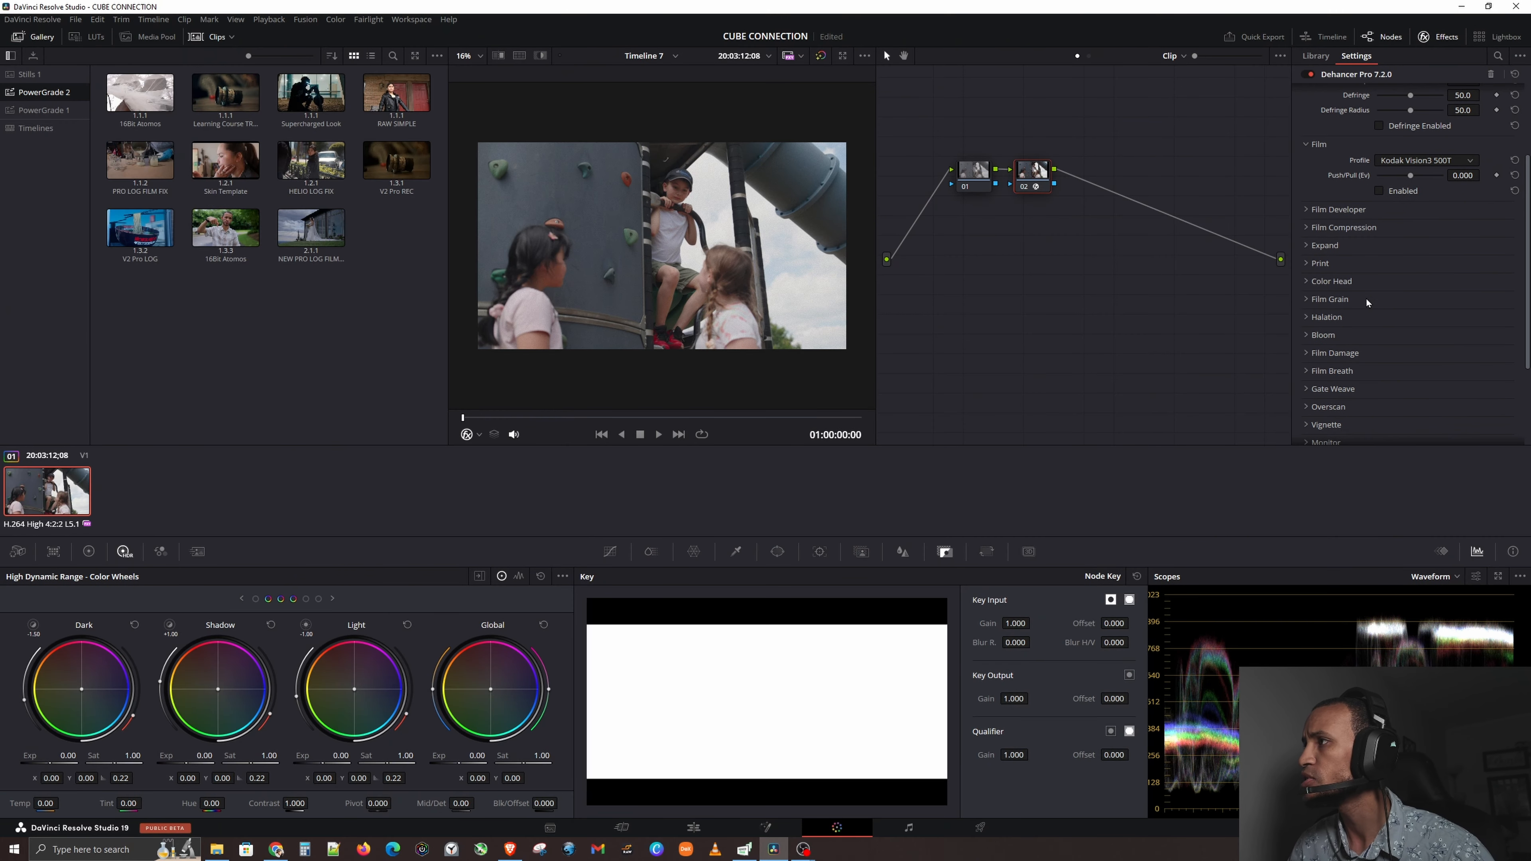
click(1334, 301)
scroll(1404, 283, down, 1)
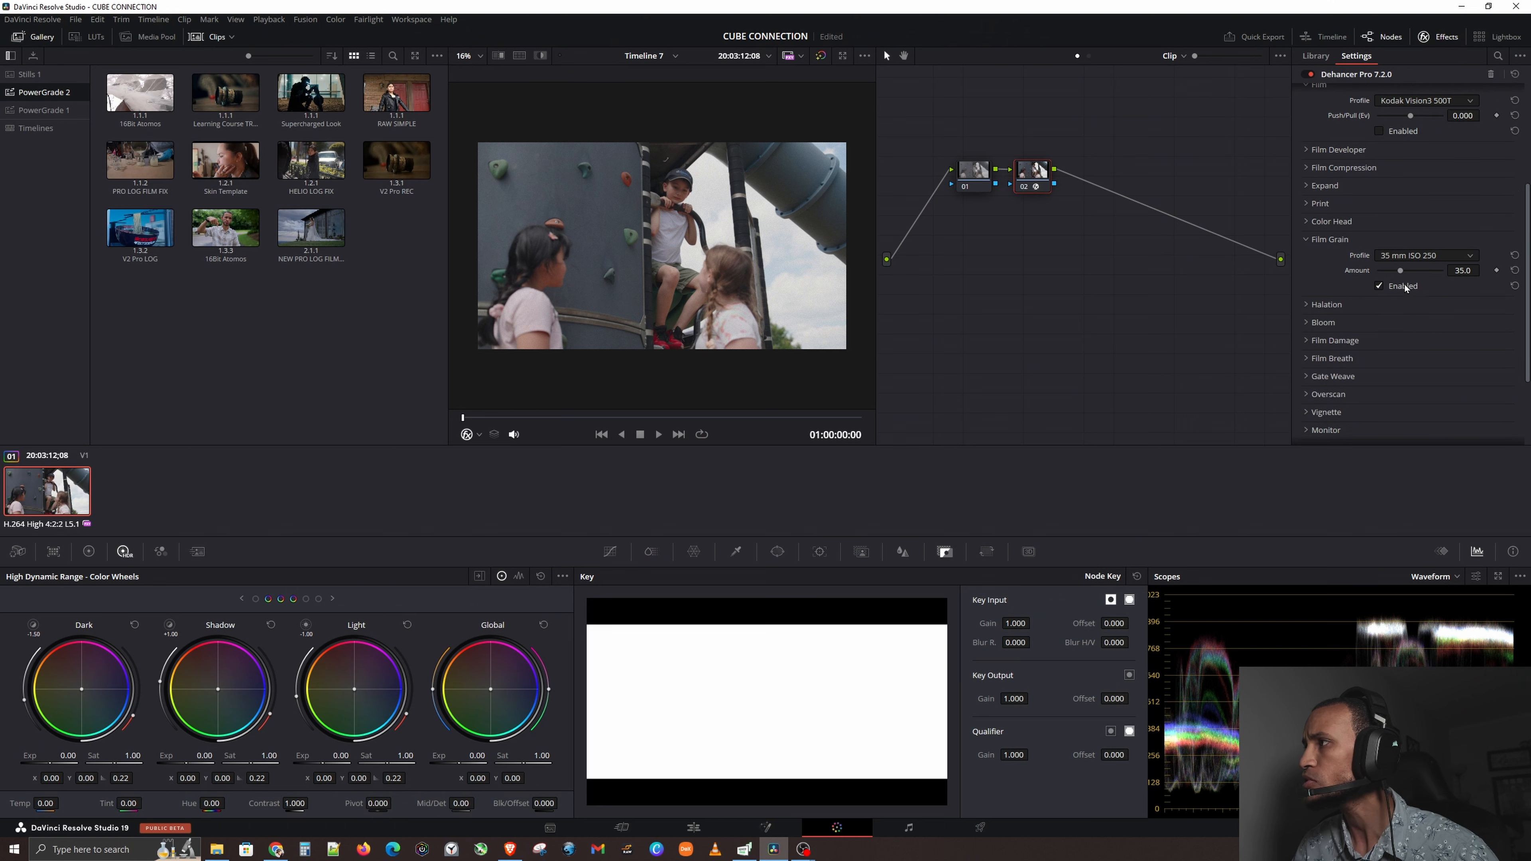
click(1398, 286)
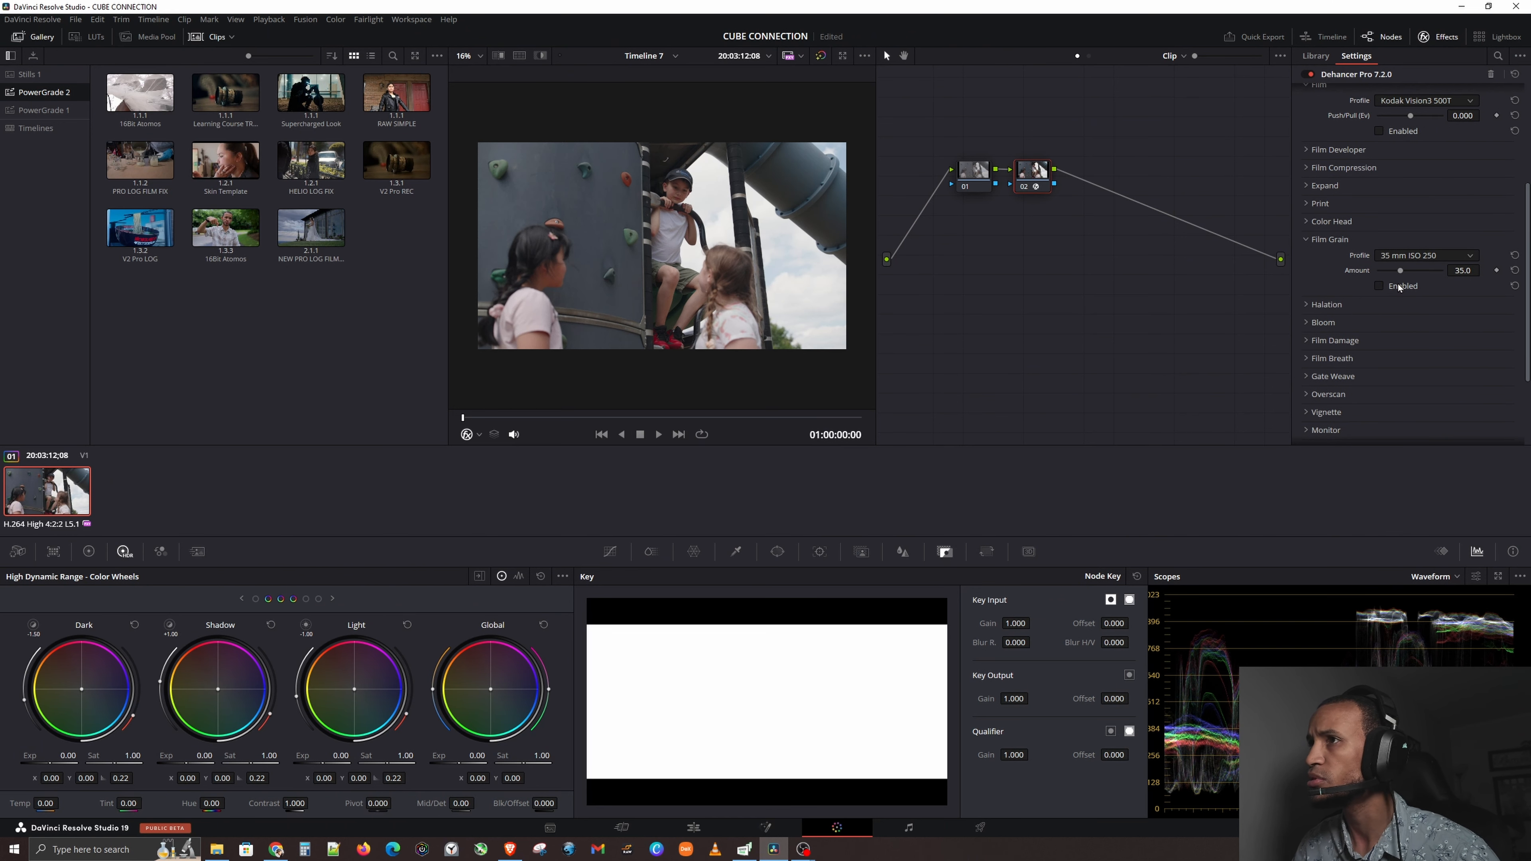
click(1347, 239)
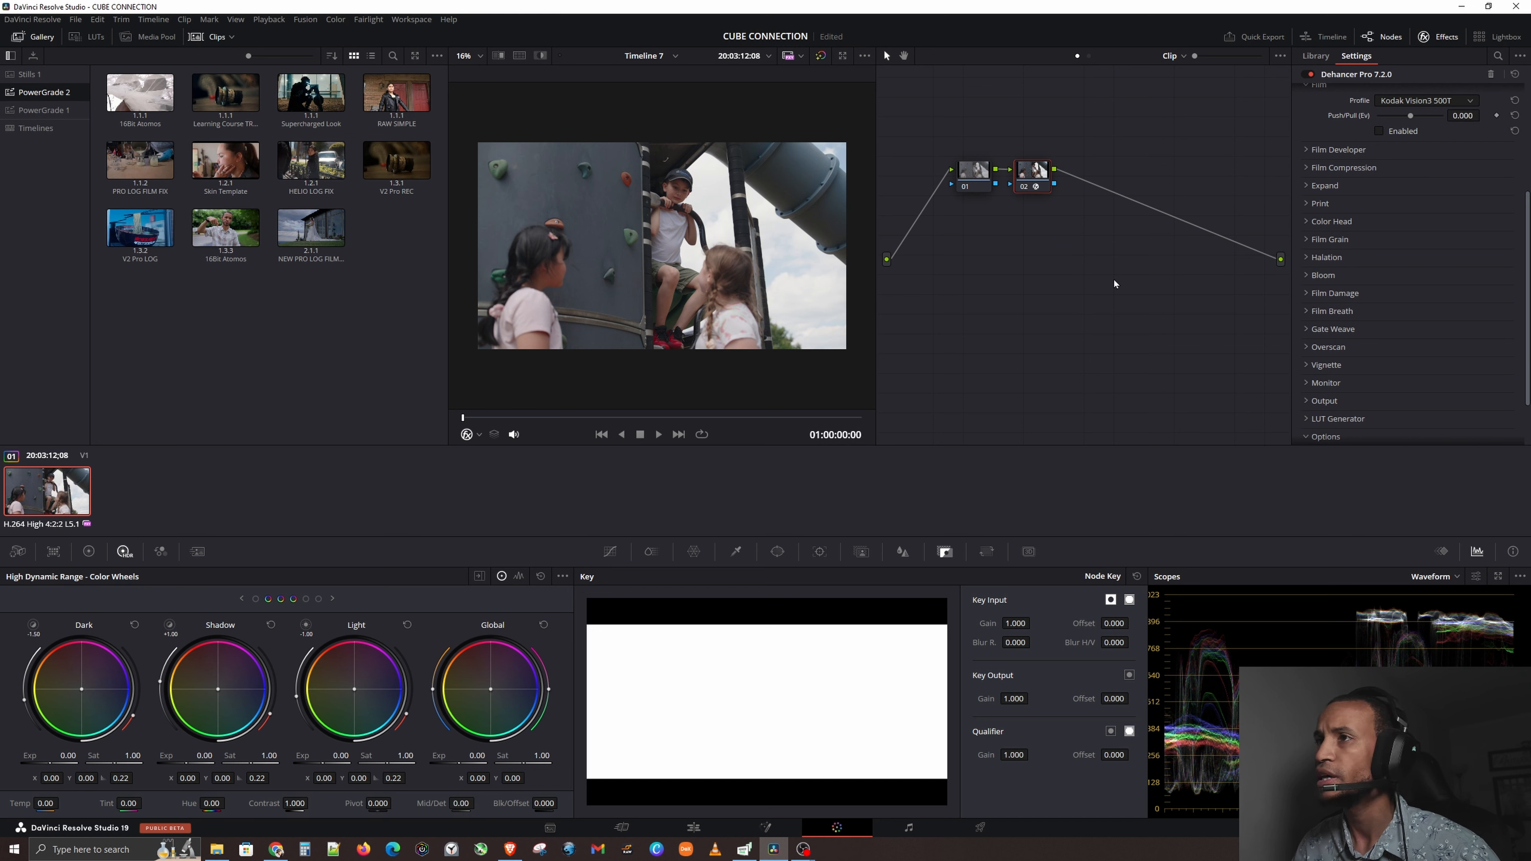
Check the picture up close without grain and play back part of the clip.
scroll(602, 244, up, 6)
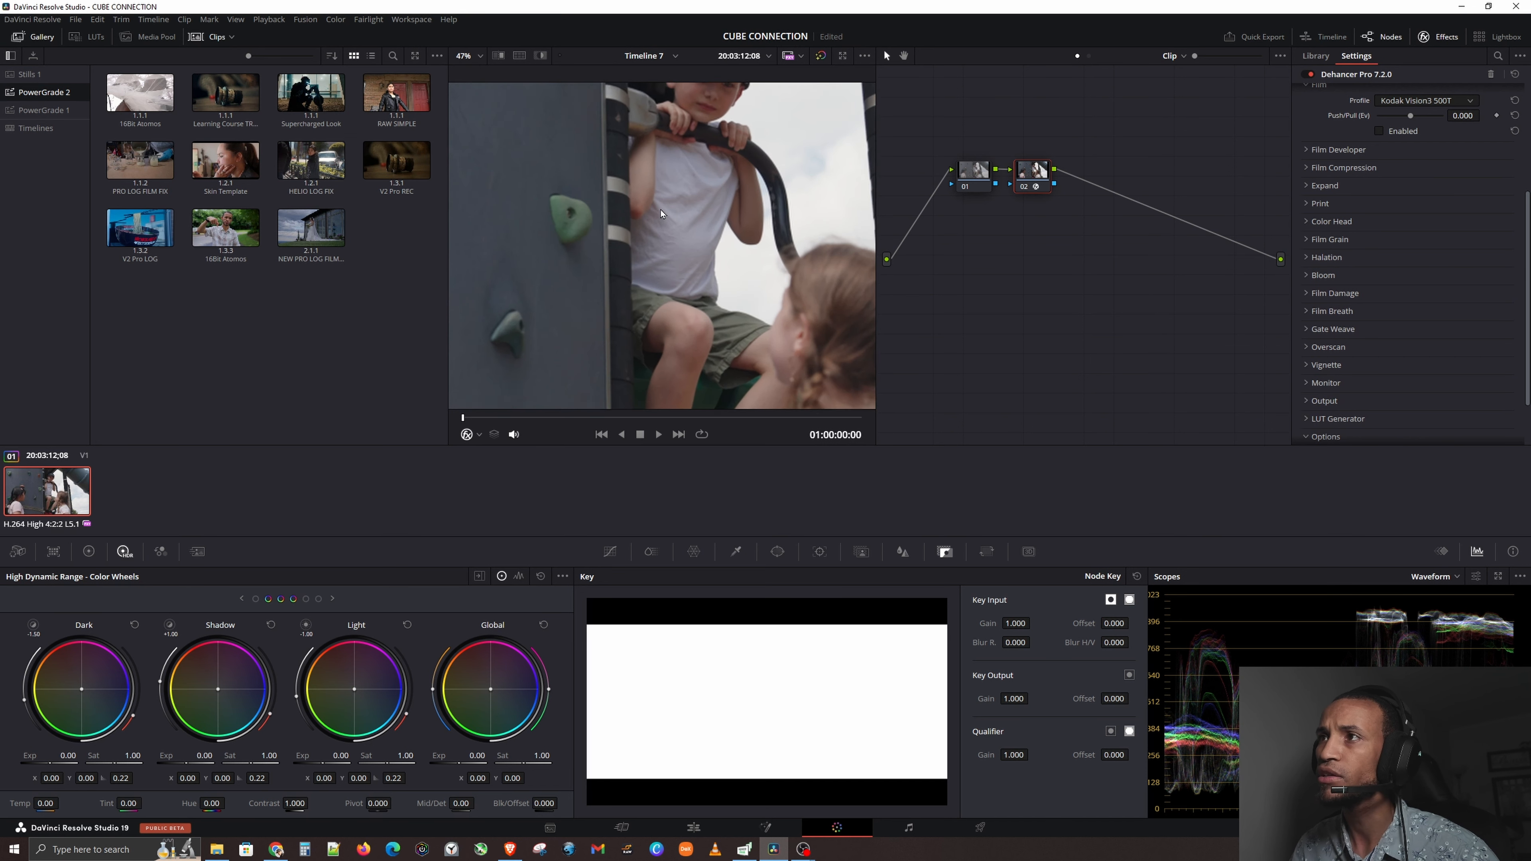
scroll(661, 214, down, 5)
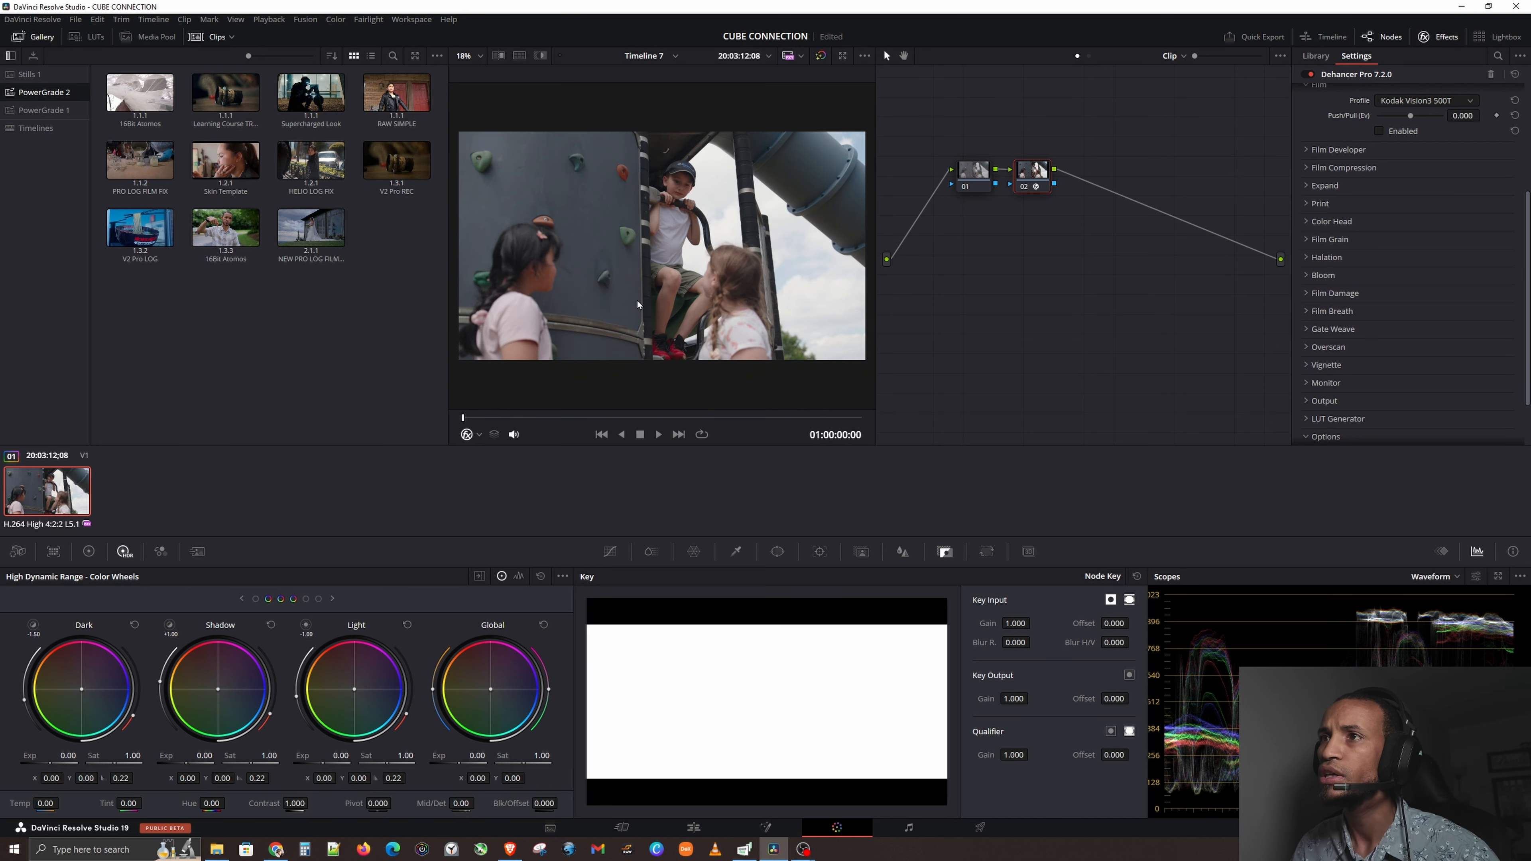
key(space)
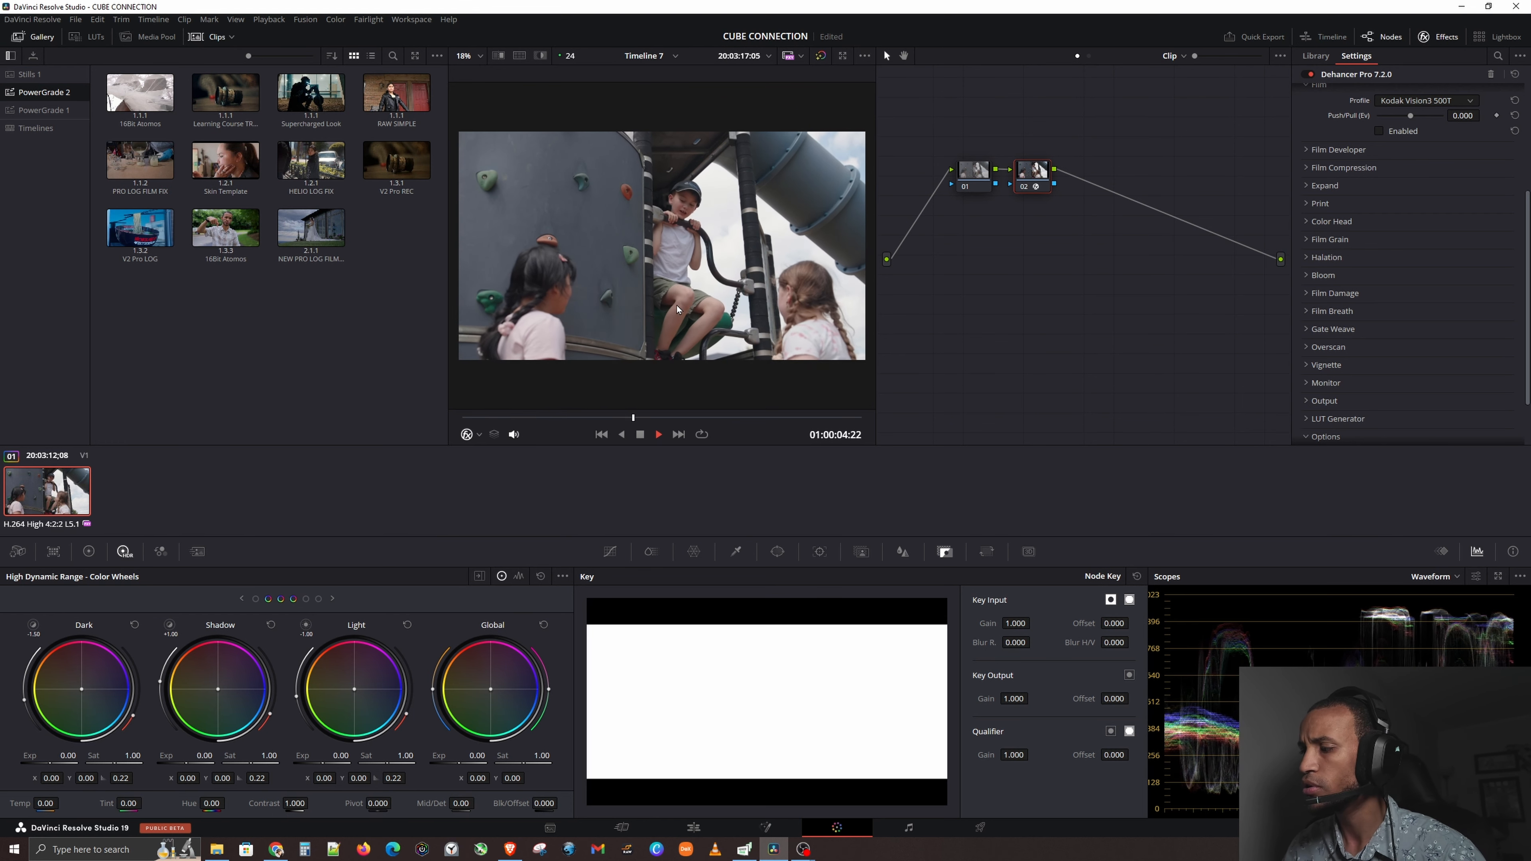
key(space)
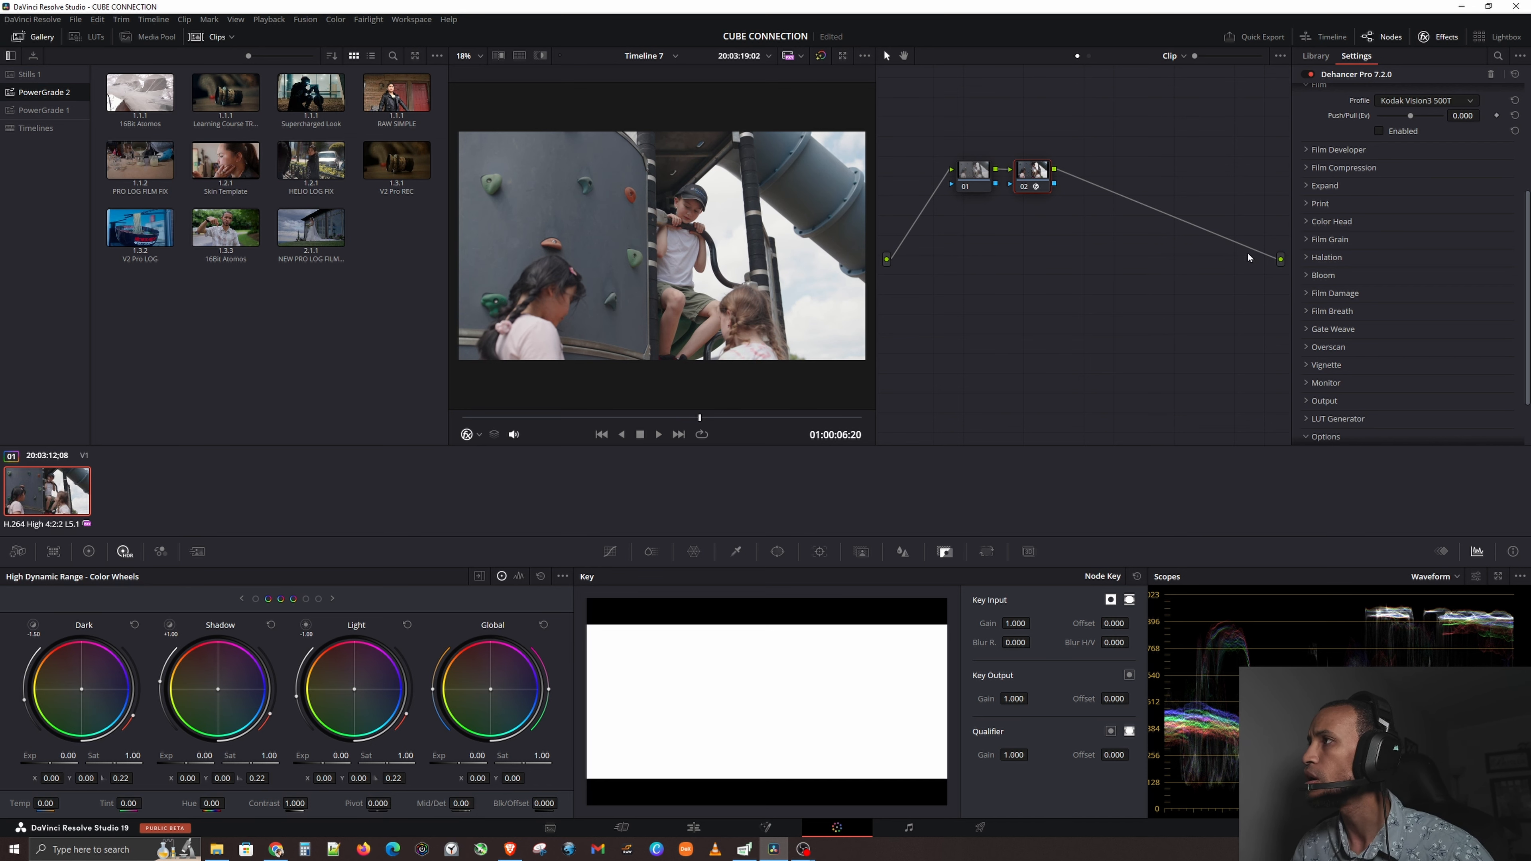
Enable Dehancer's Vignette and compare the image with the effect off and on, leaving it enabled.
click(1315, 277)
click(1320, 275)
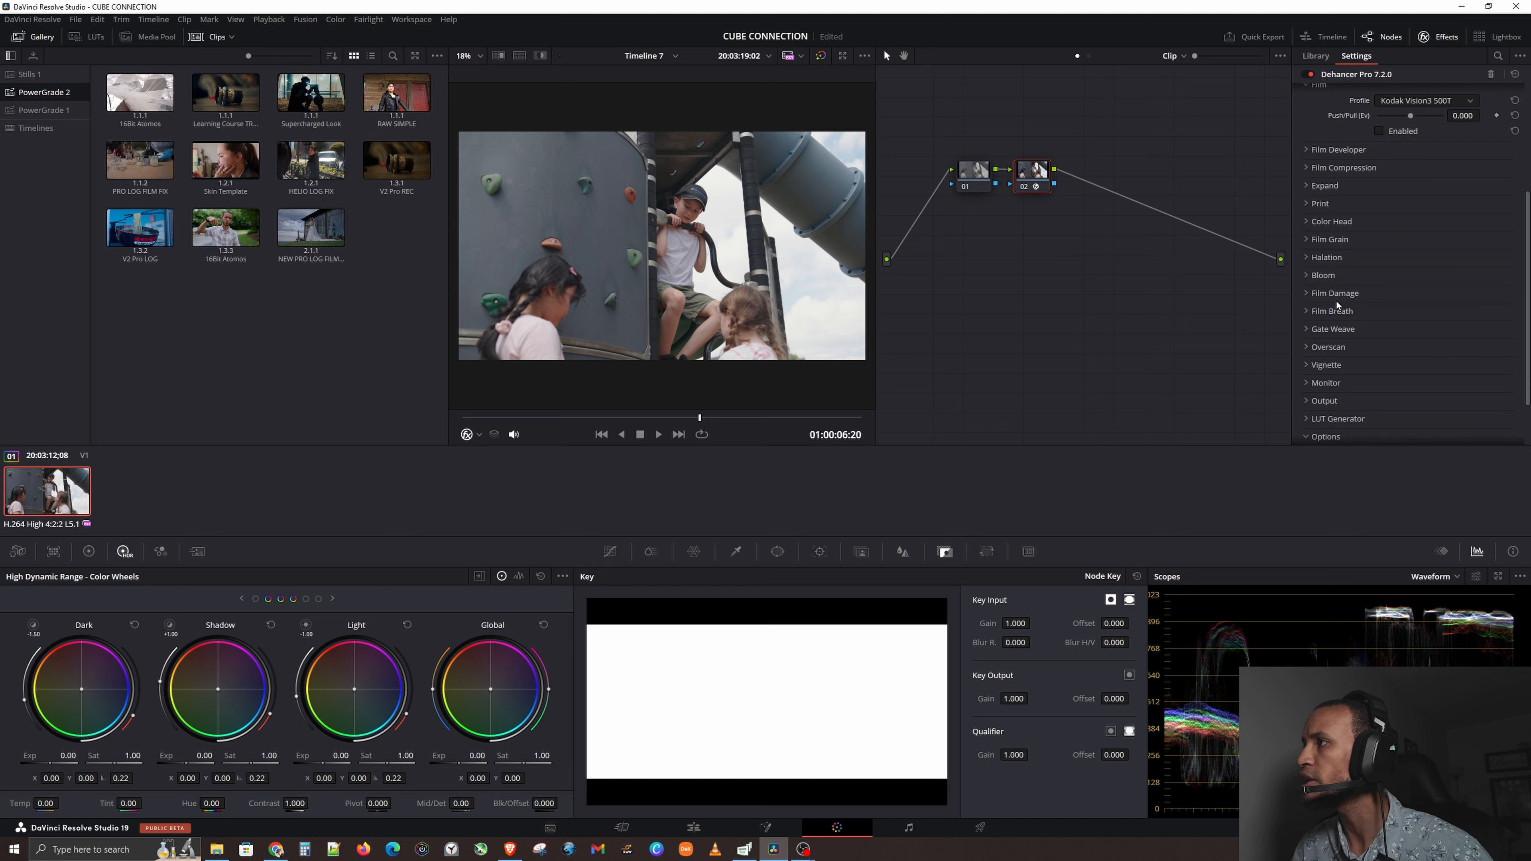
click(1324, 365)
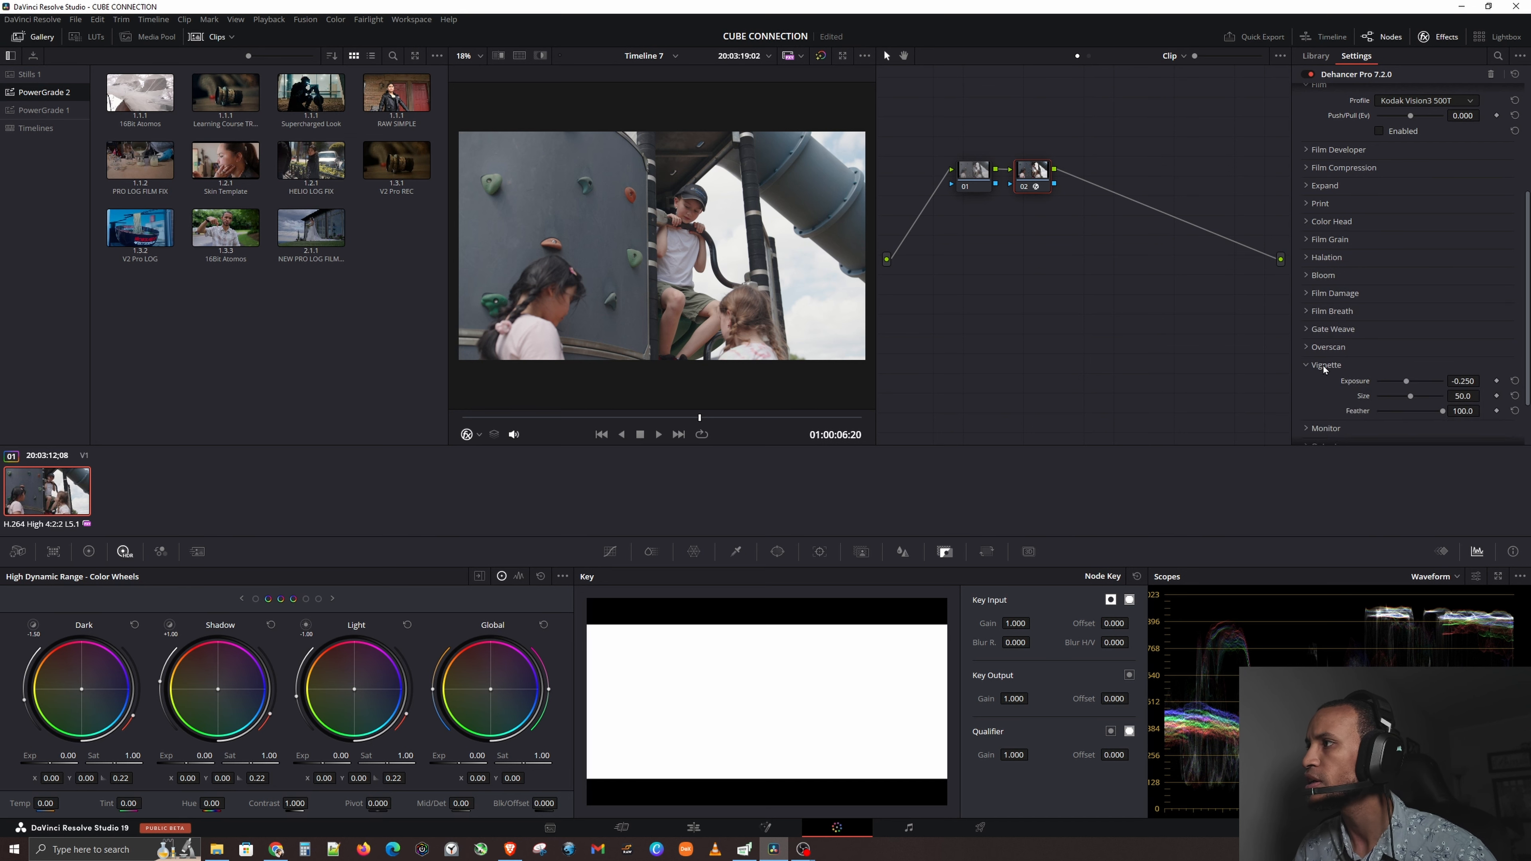
scroll(1404, 305, down, 3)
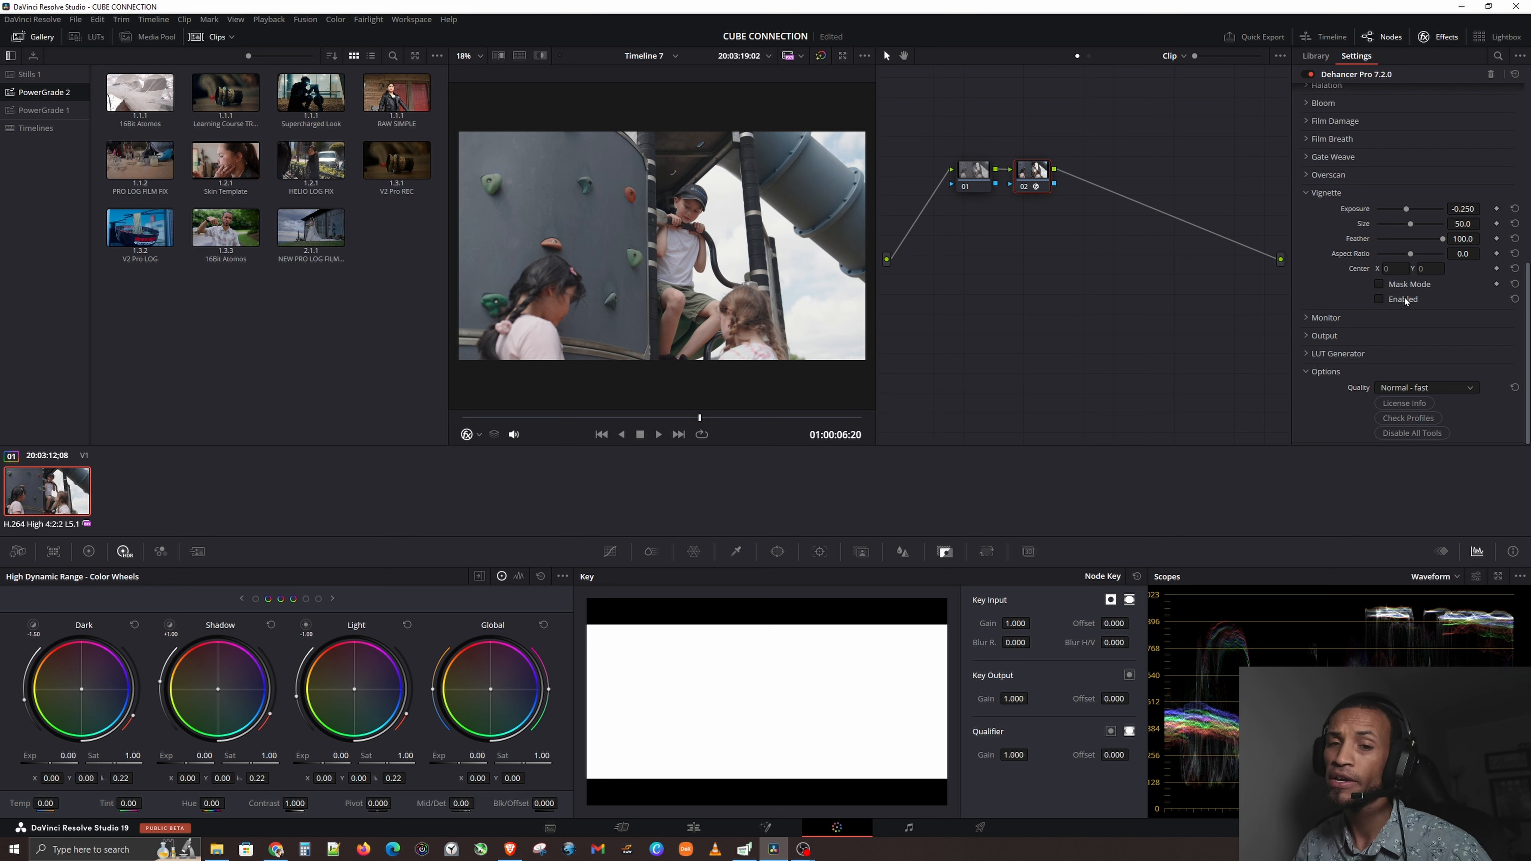
click(1405, 300)
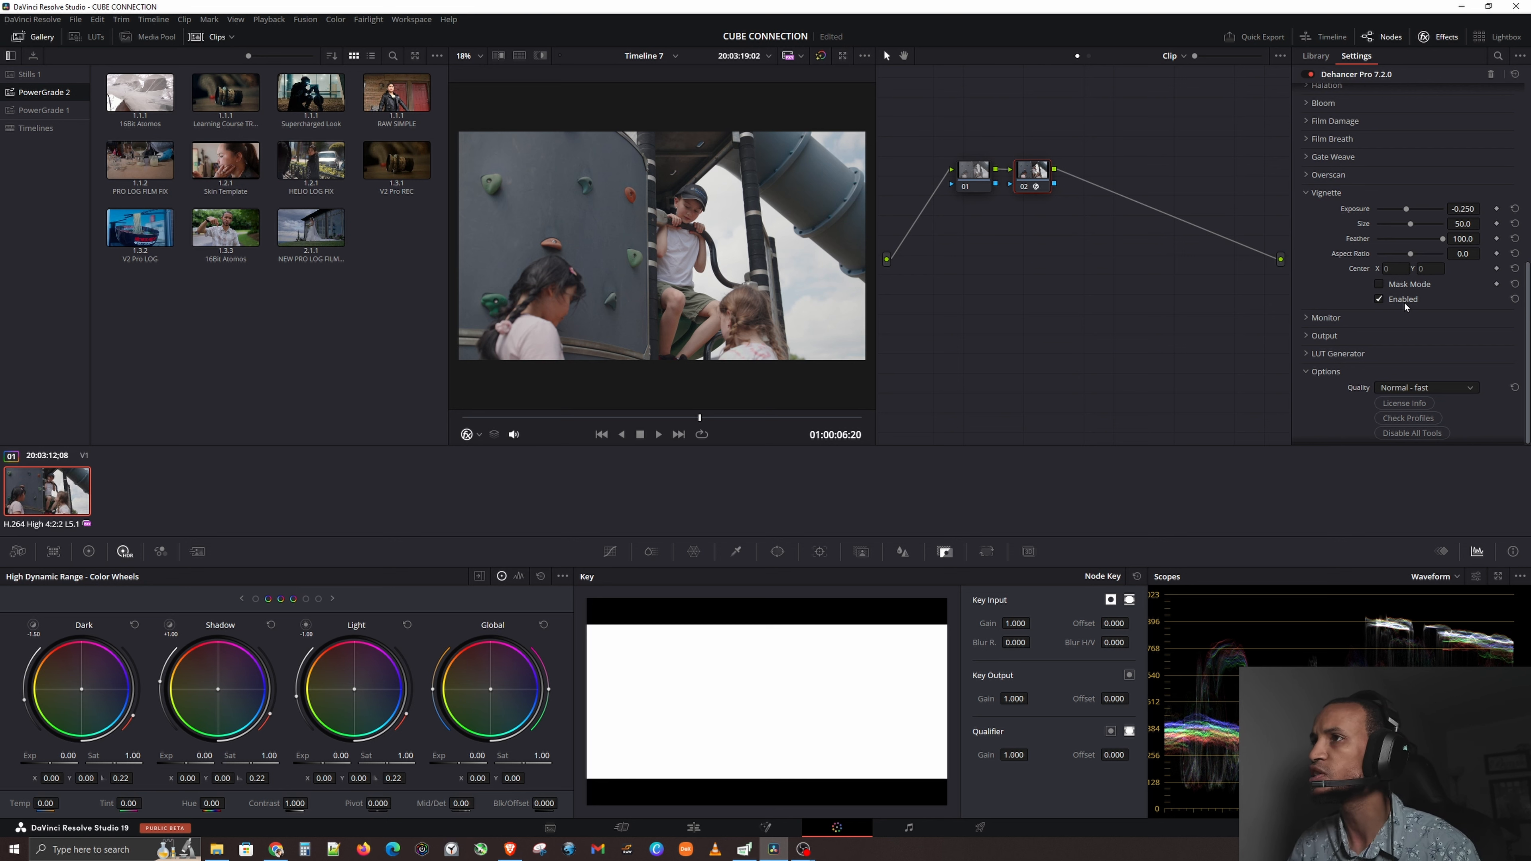
click(1405, 305)
click(1406, 305)
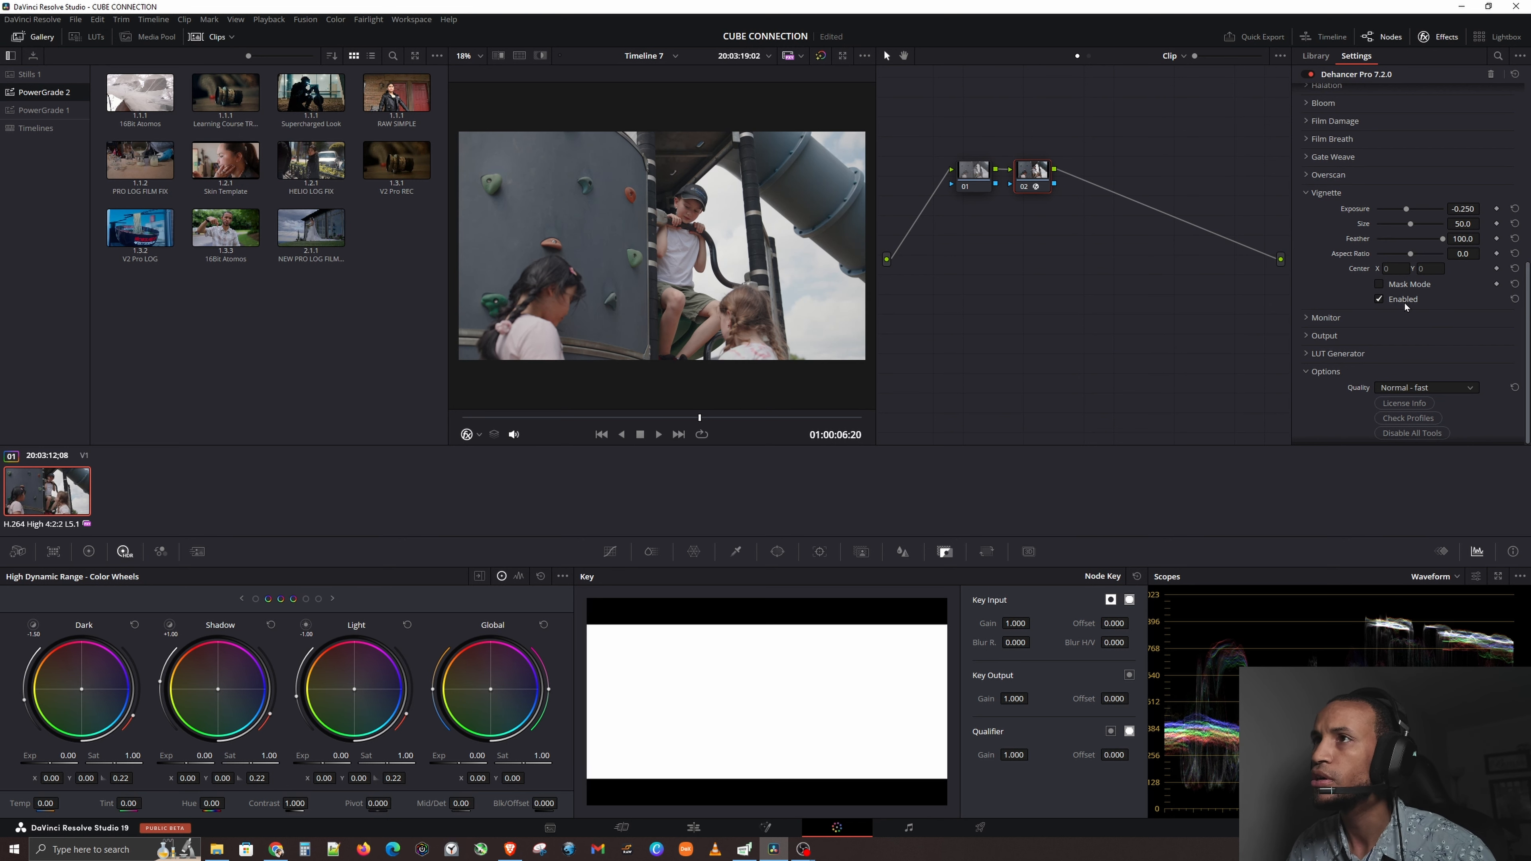
click(1405, 305)
click(1405, 305)
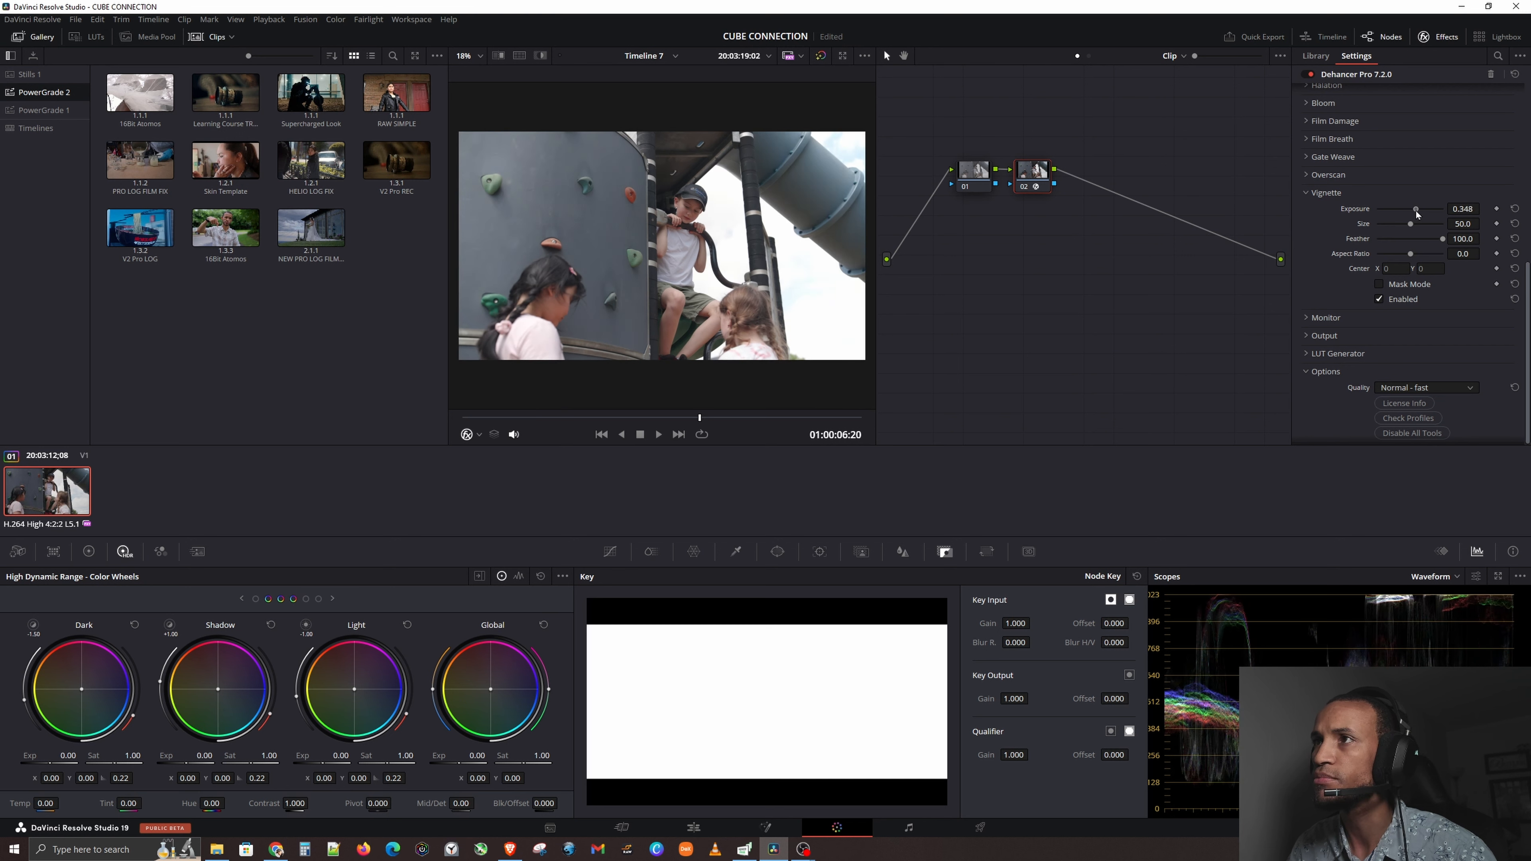
Darken the vignette to an exposure of about -0.678 and collapse the Vignette section.
drag(1417, 210, 1400, 220)
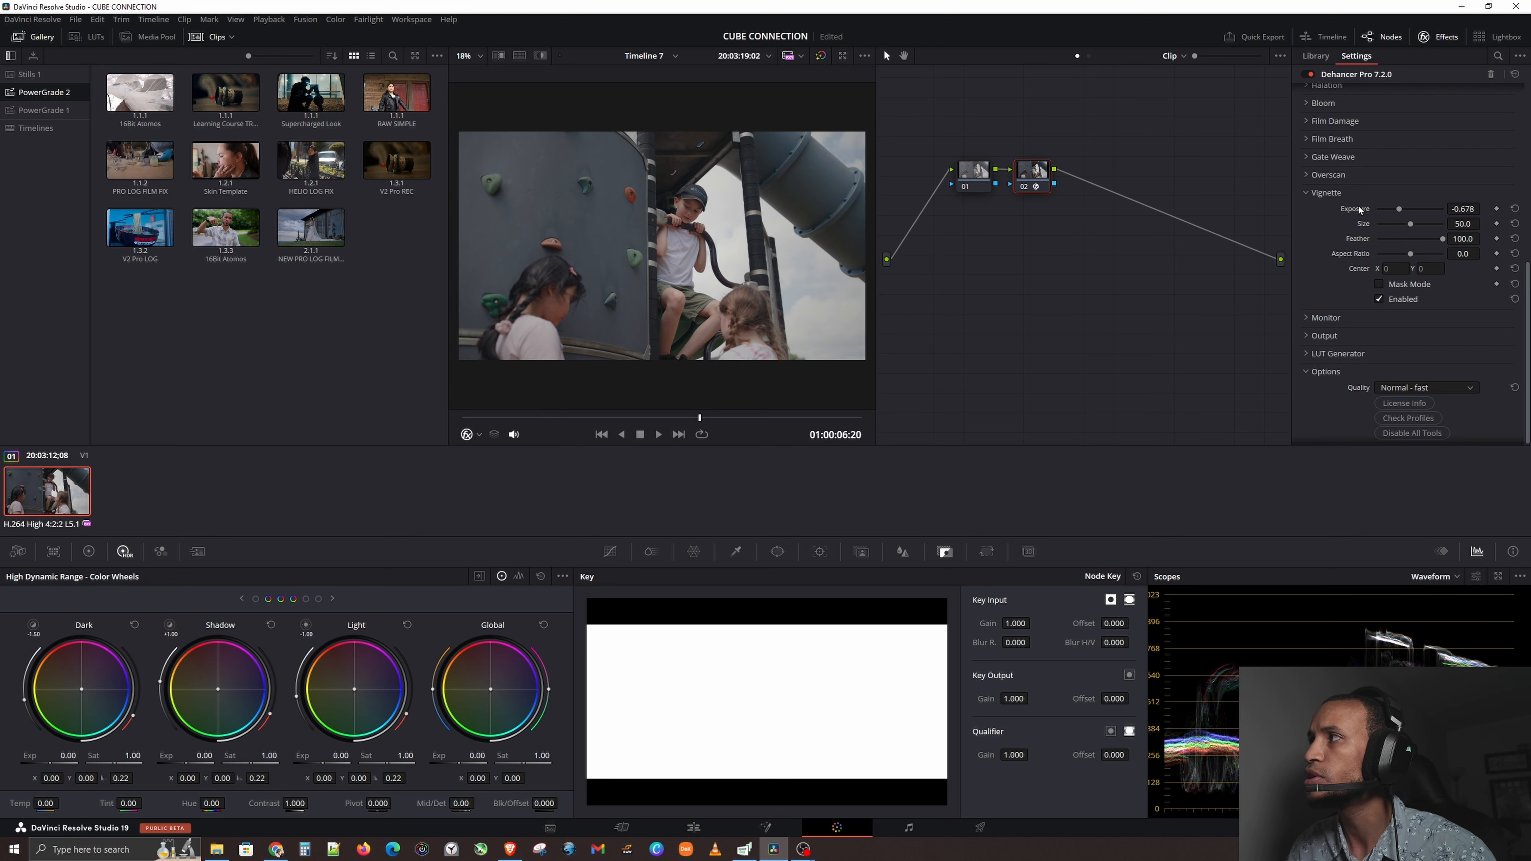
drag(1399, 209, 1399, 212)
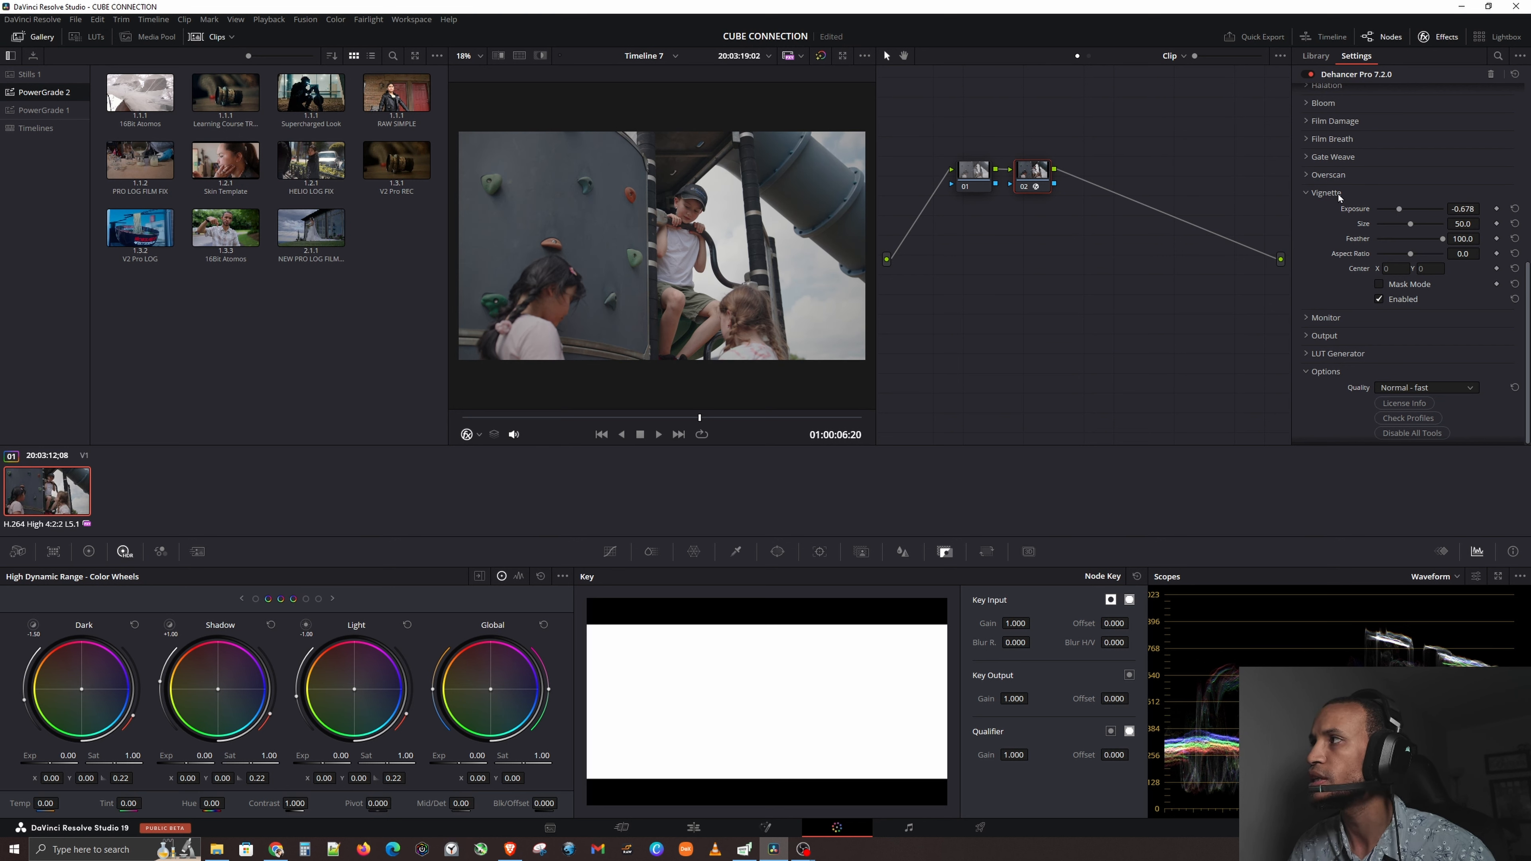
click(1326, 193)
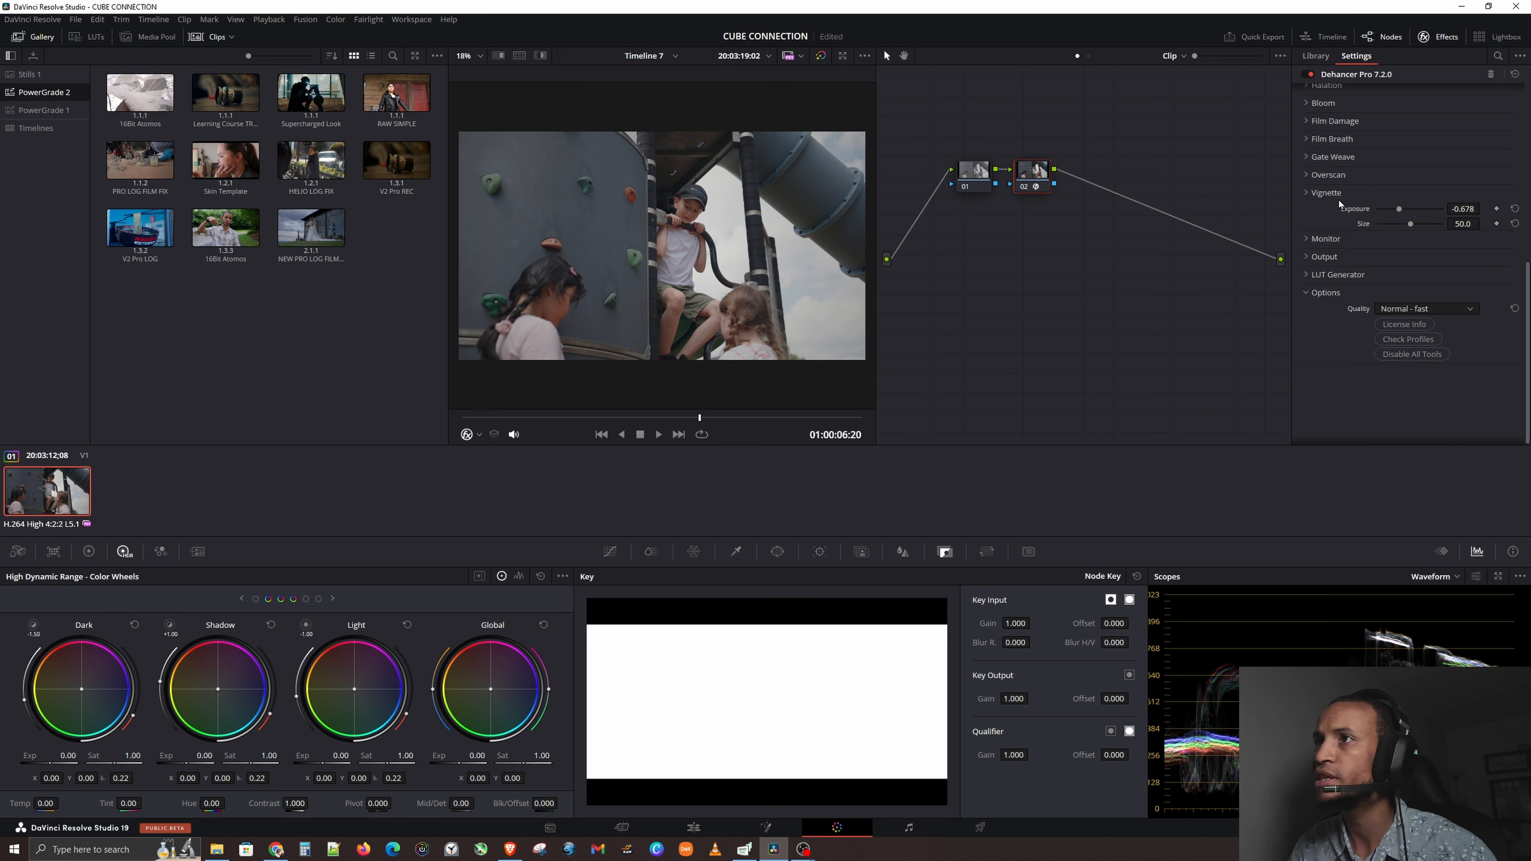
In the Input section, raise Exposure Comp. to about 0.414 and Temperature Comp. to about 4.6.
scroll(1396, 277, up, 5)
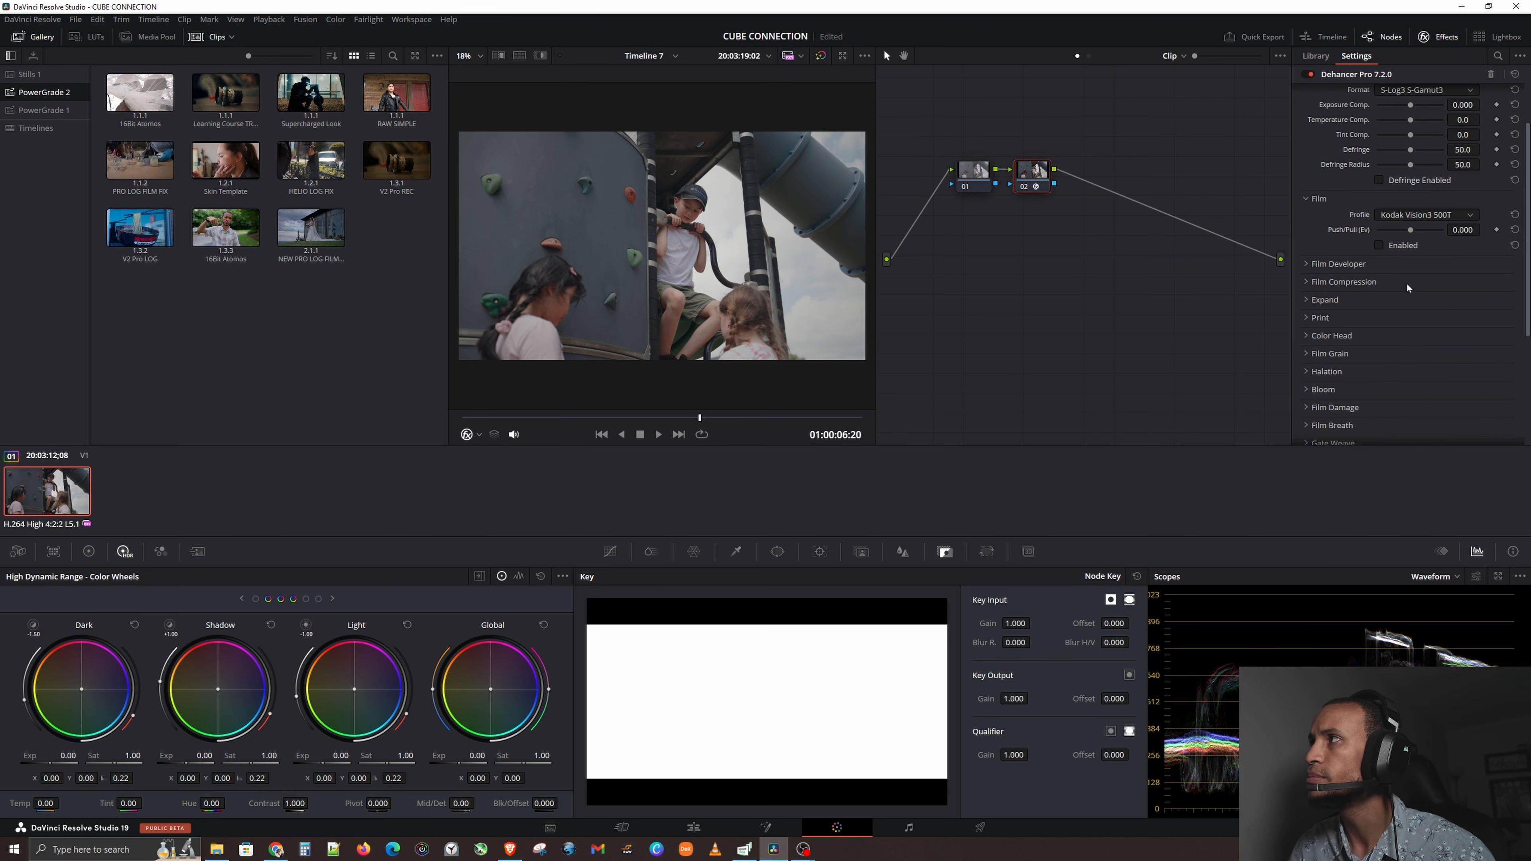
scroll(1409, 287, up, 1)
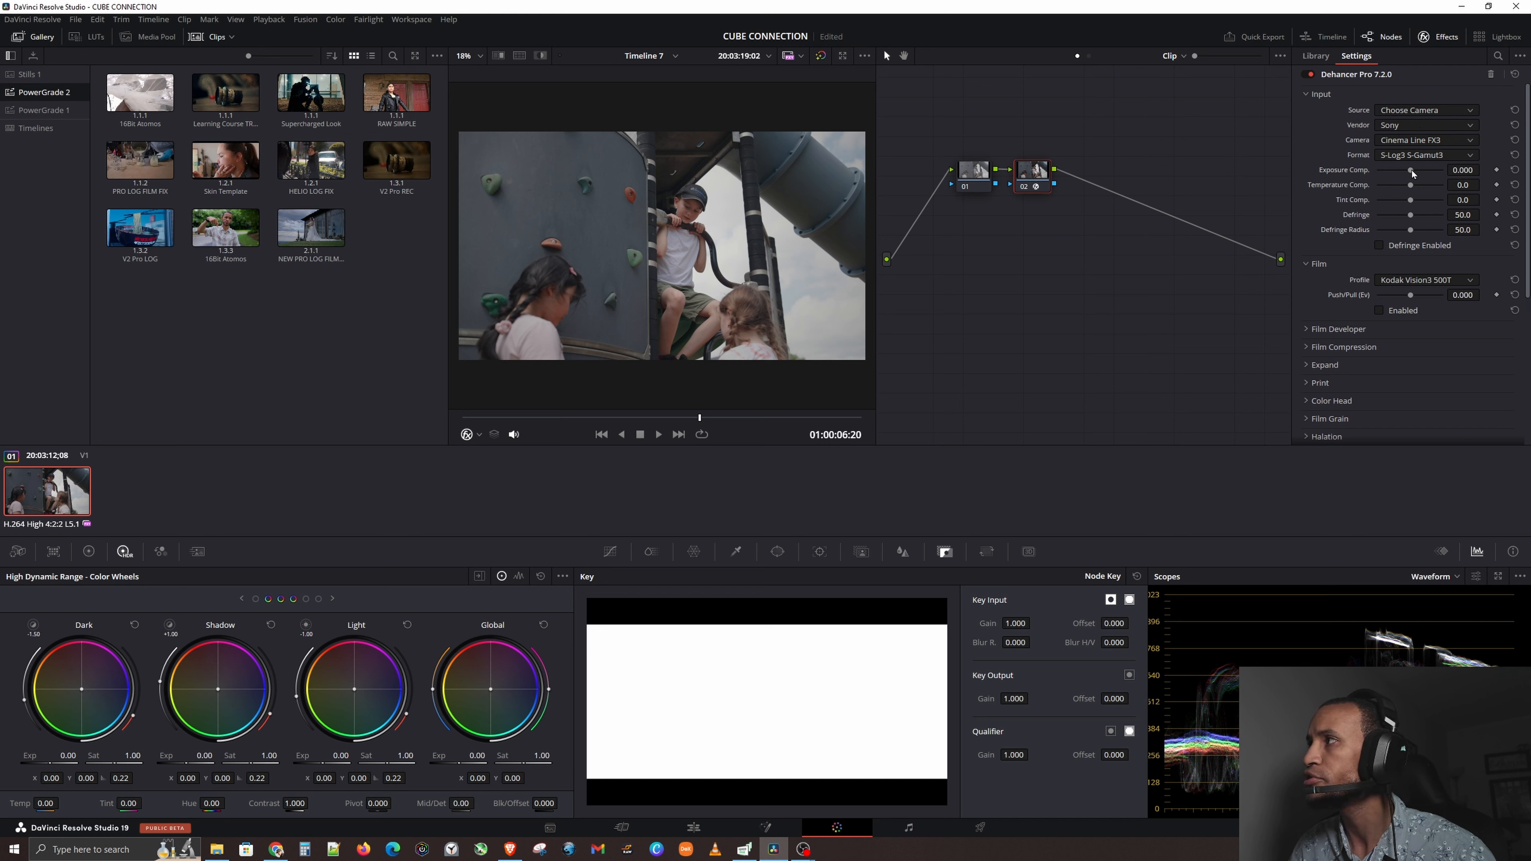
drag(1413, 174, 1415, 171)
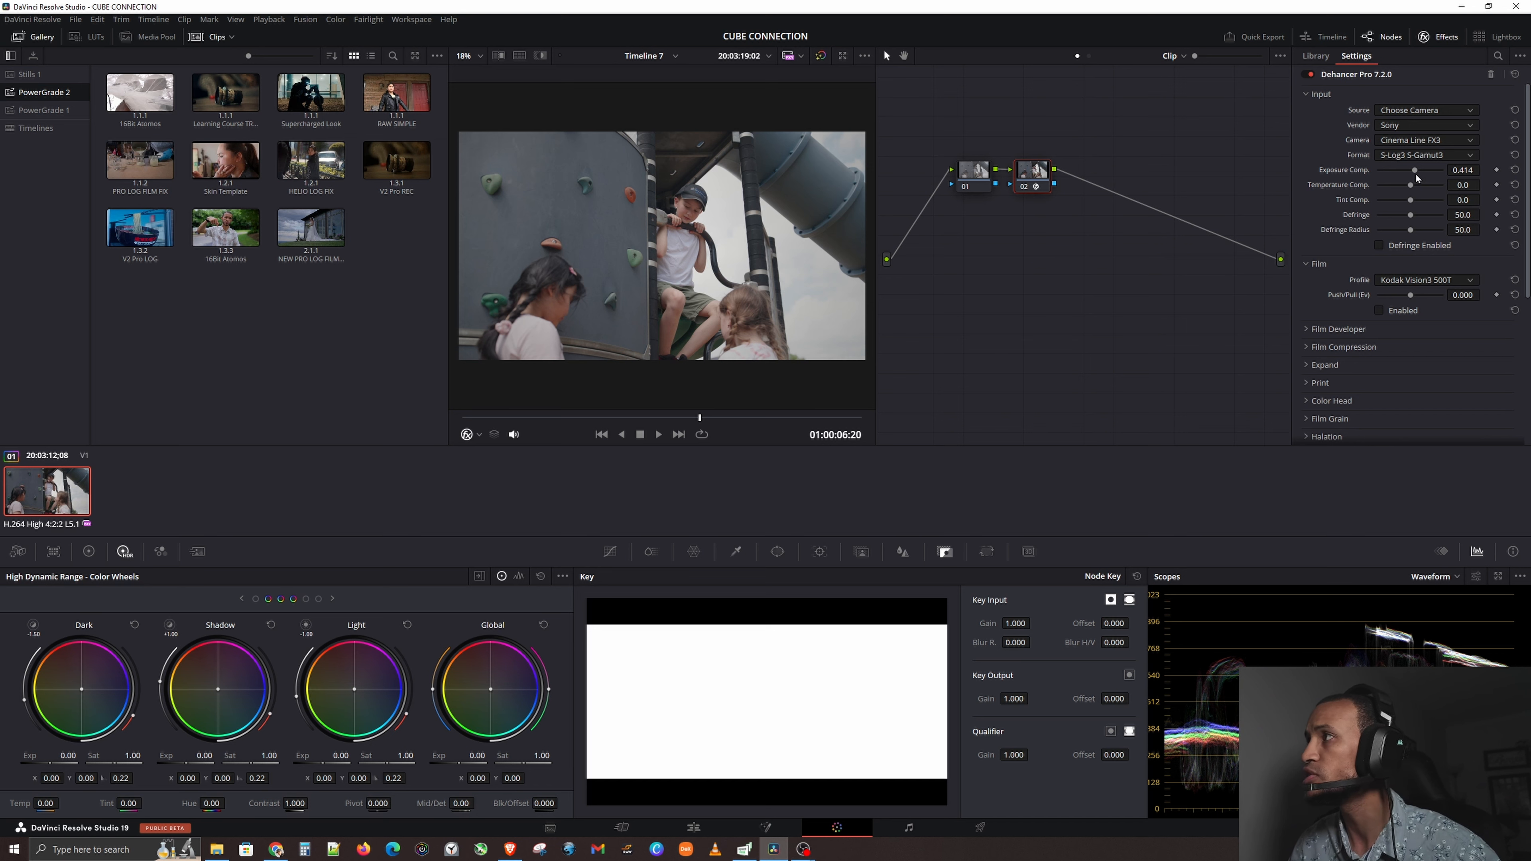
drag(1411, 188, 1412, 187)
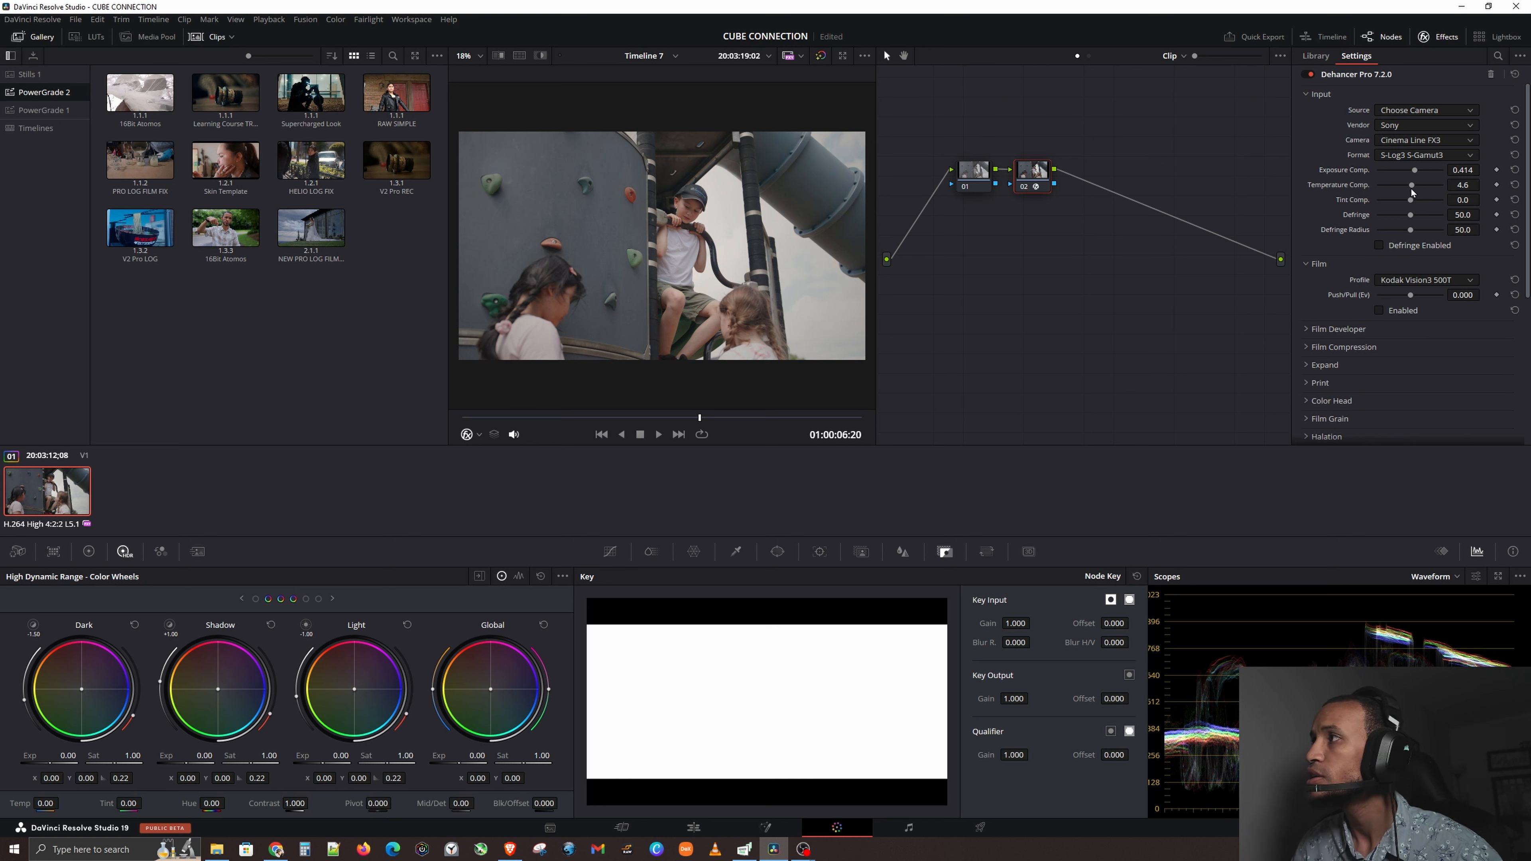
Reset Temperature Comp. to 0 and shift the primaries Offset to about 24.86, 24.82 and 23.42 while monitoring the vectorscope.
click(1431, 577)
click(1451, 627)
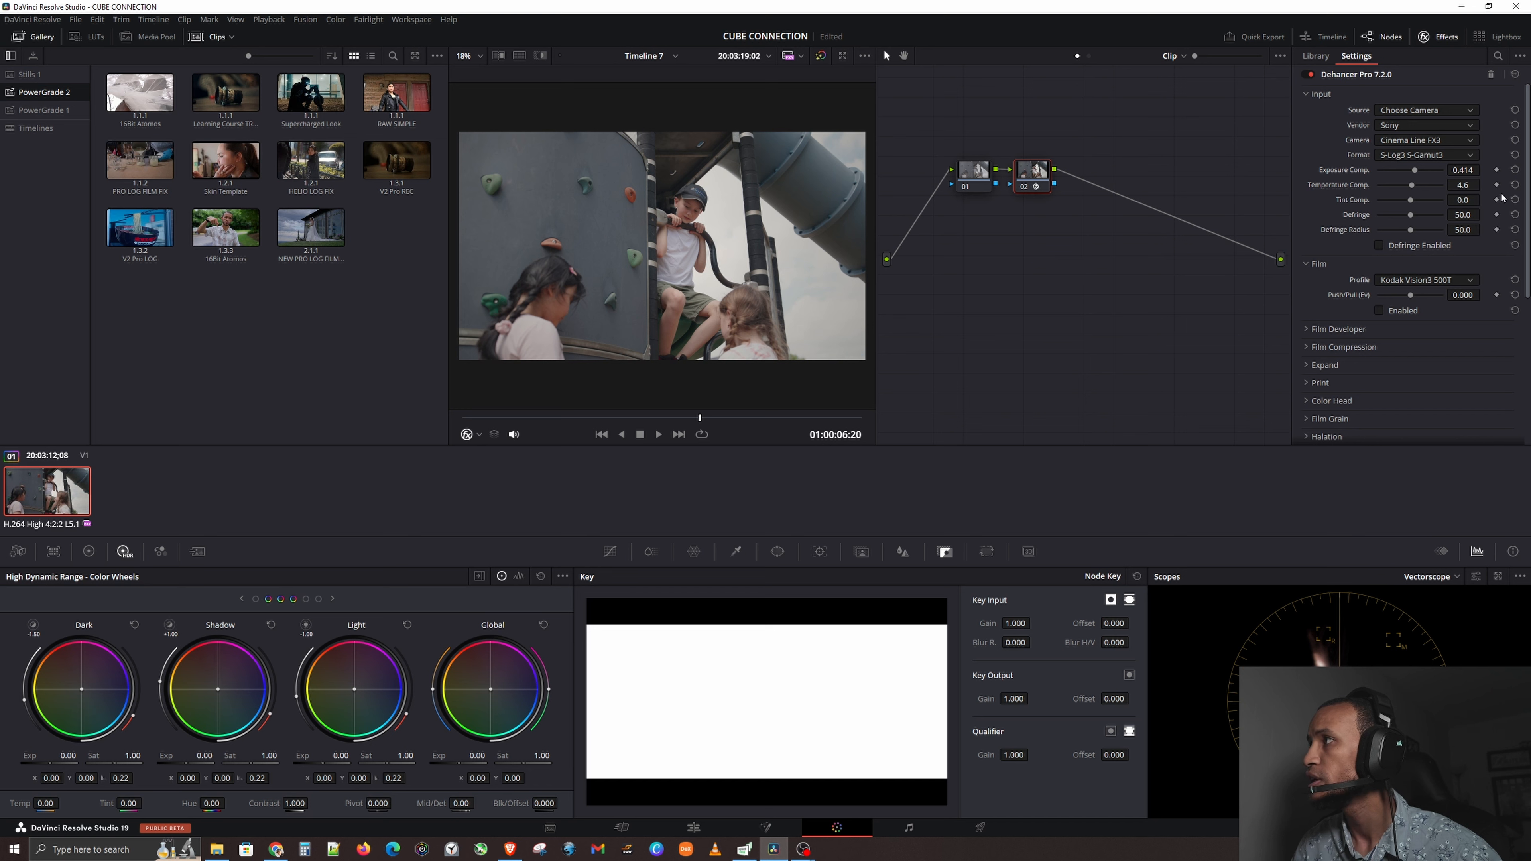
click(1514, 185)
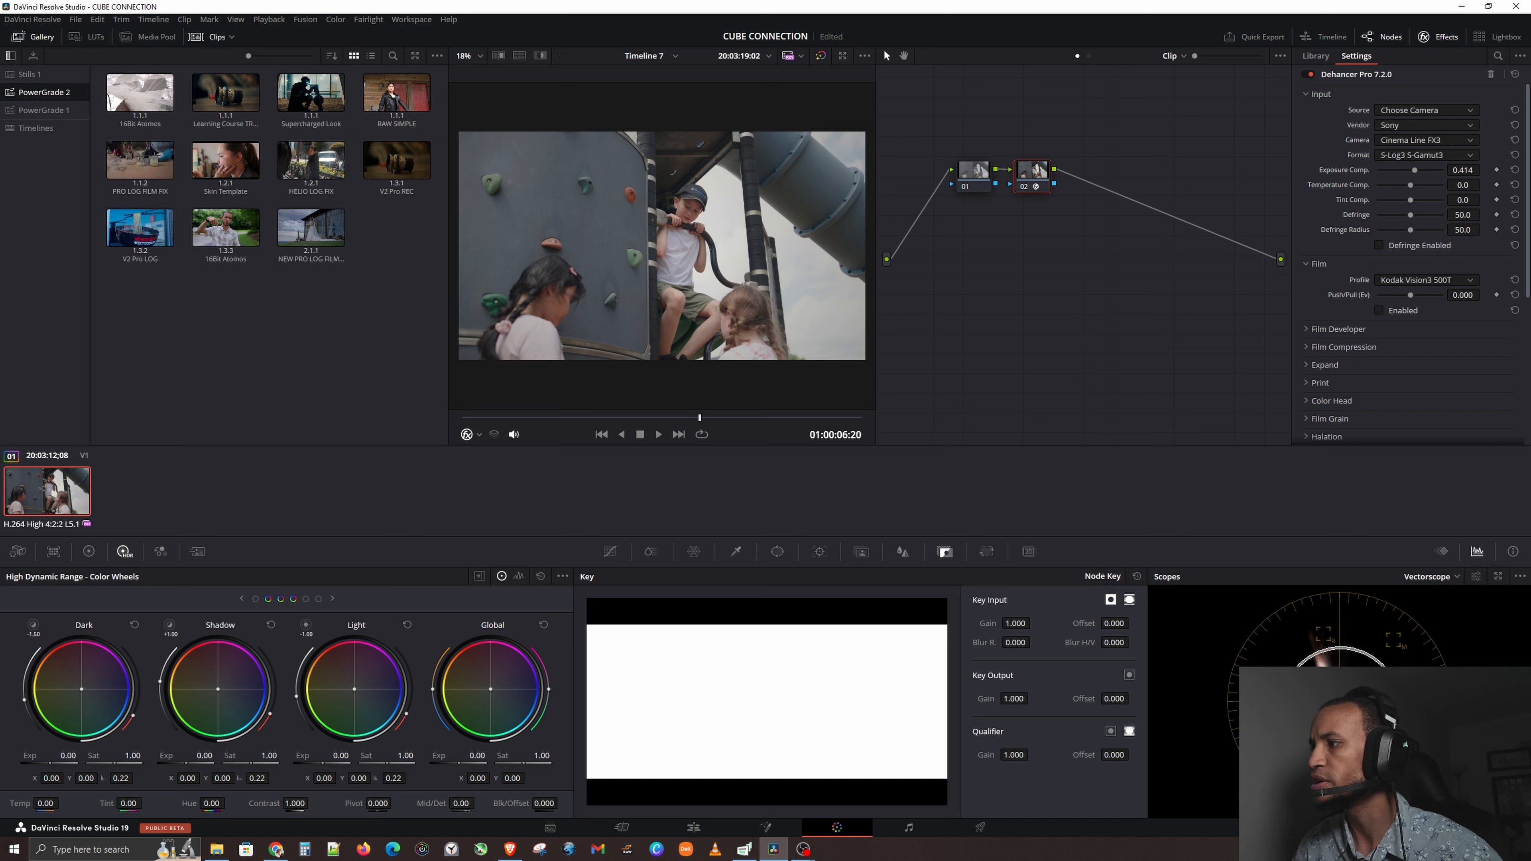
click(88, 552)
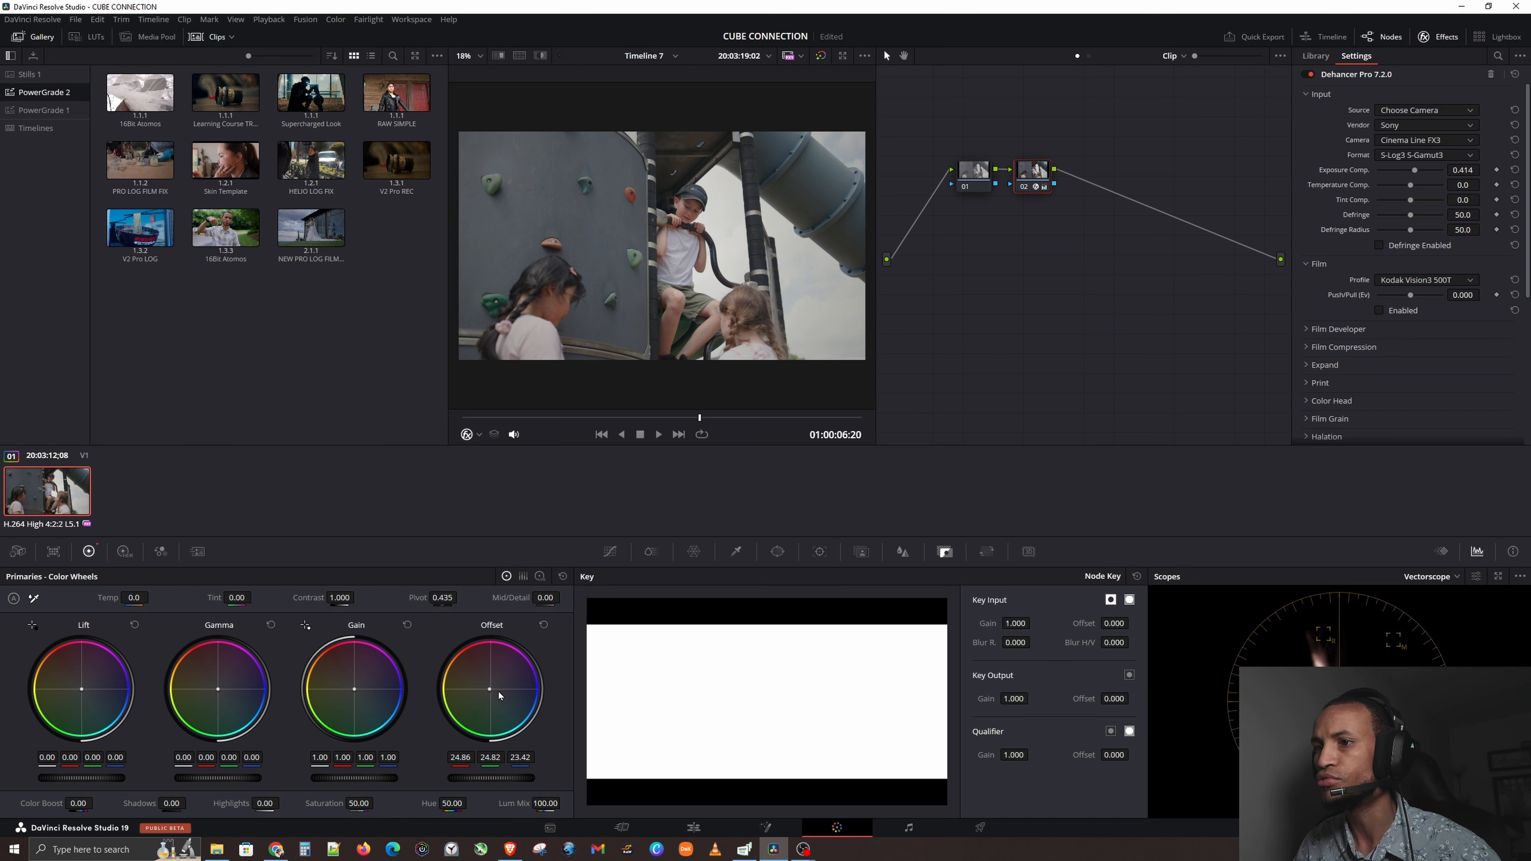
Return the scope to Waveform and try a cooler Temperature Comp. of about -11.4 before resetting it to 0.
click(1440, 578)
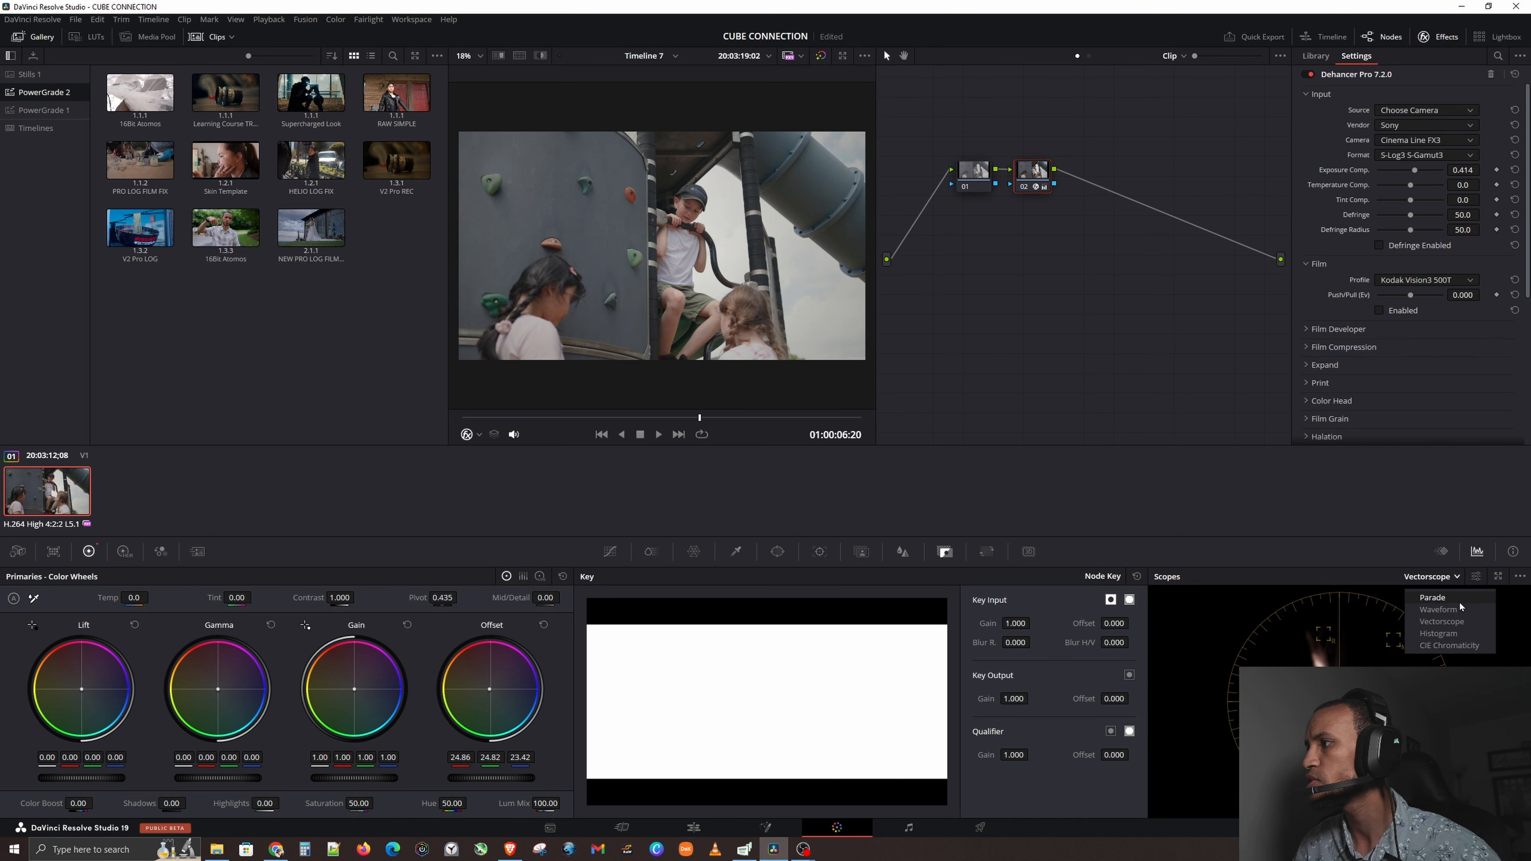
click(1430, 600)
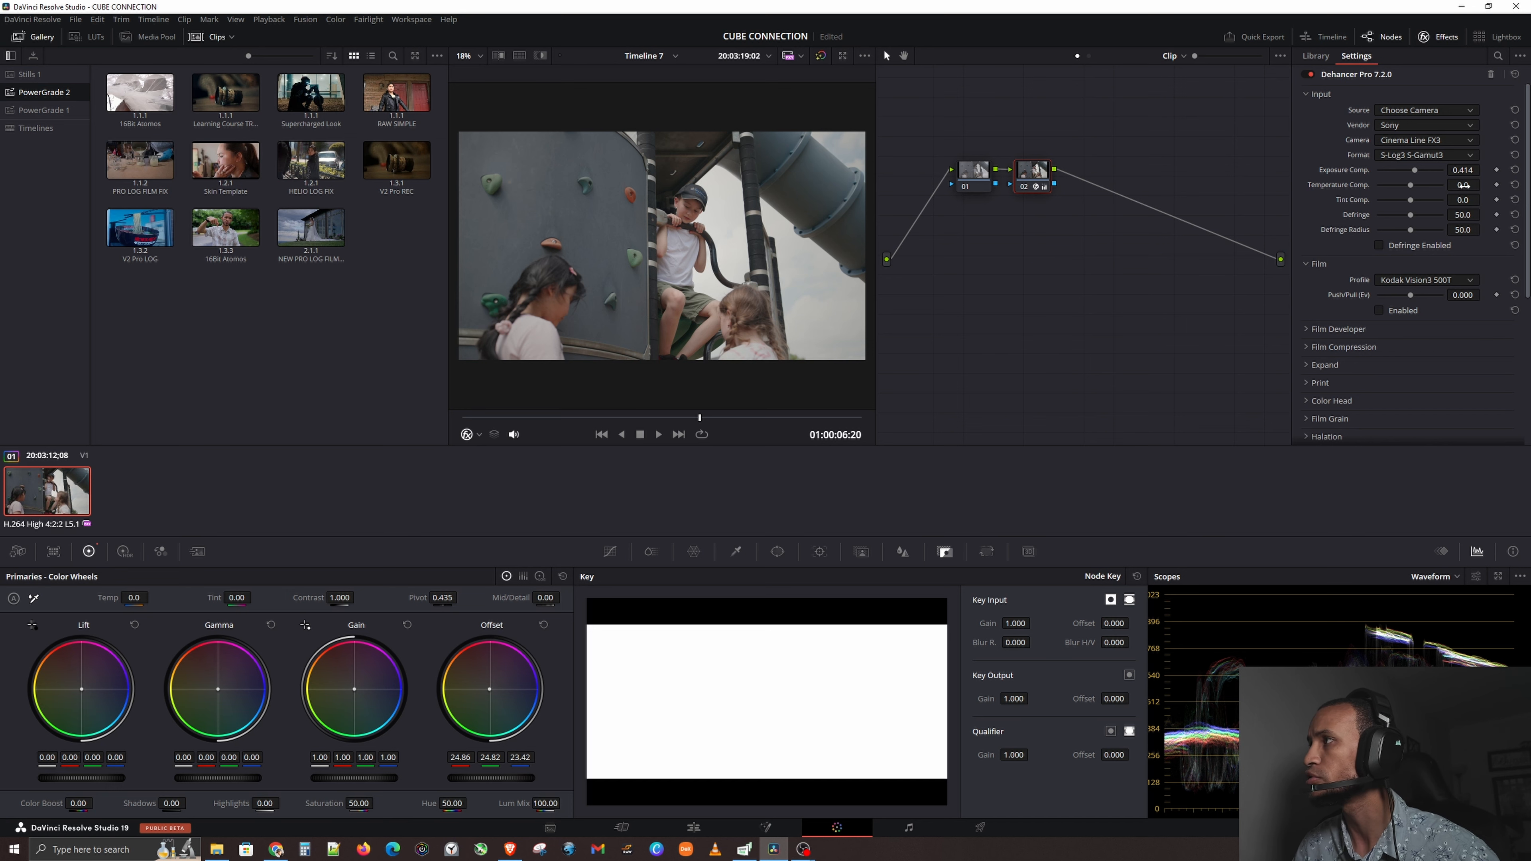
drag(1471, 184, 1401, 184)
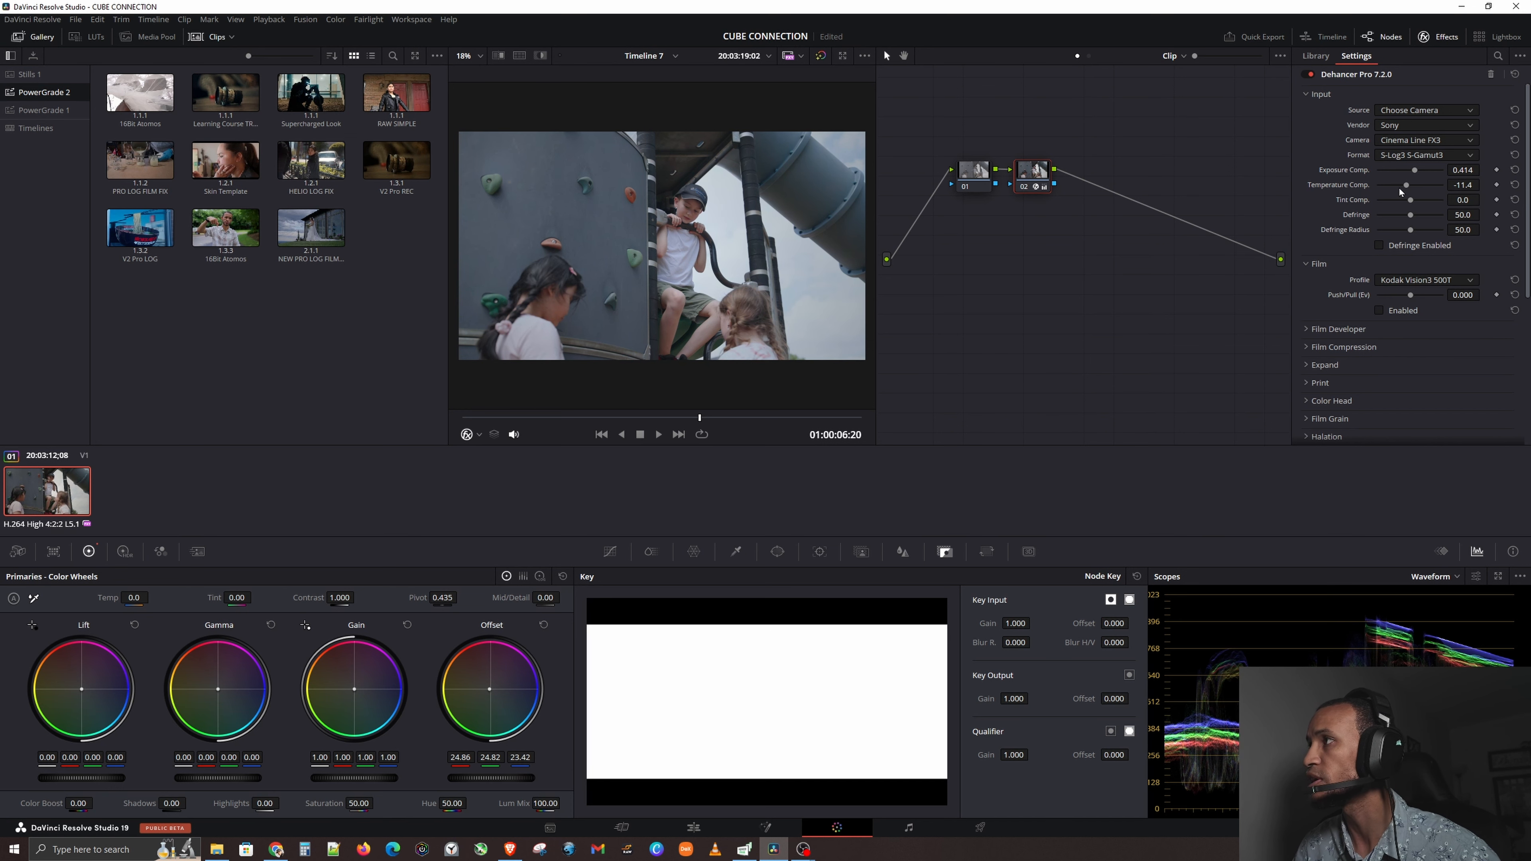
double_click(1364, 189)
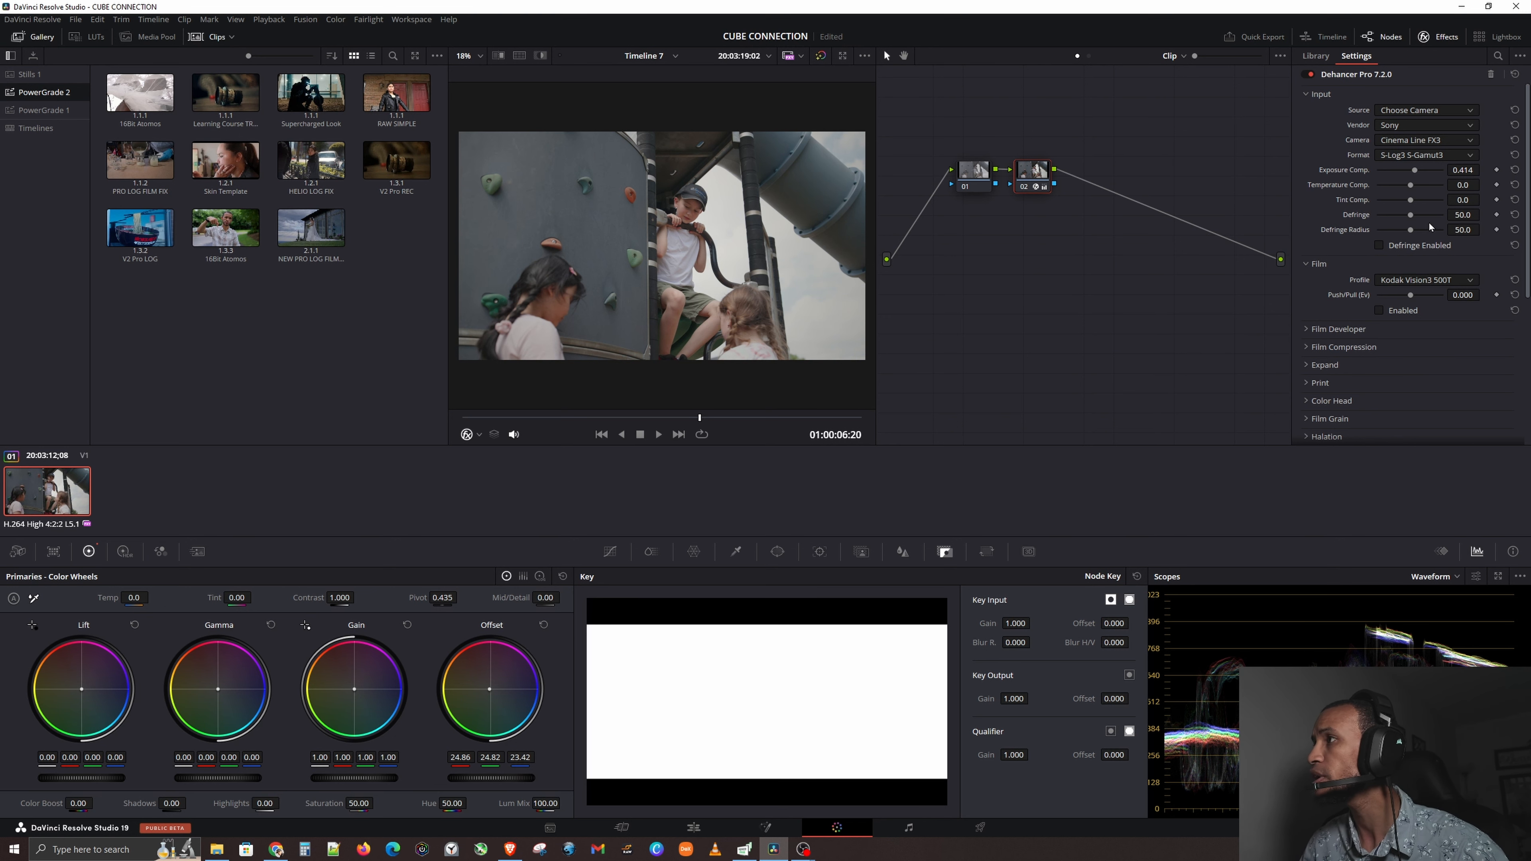
Enable the Film section with the Kodak Vision3 500T profile and play part of the clip from the start.
scroll(1431, 227, down, 3)
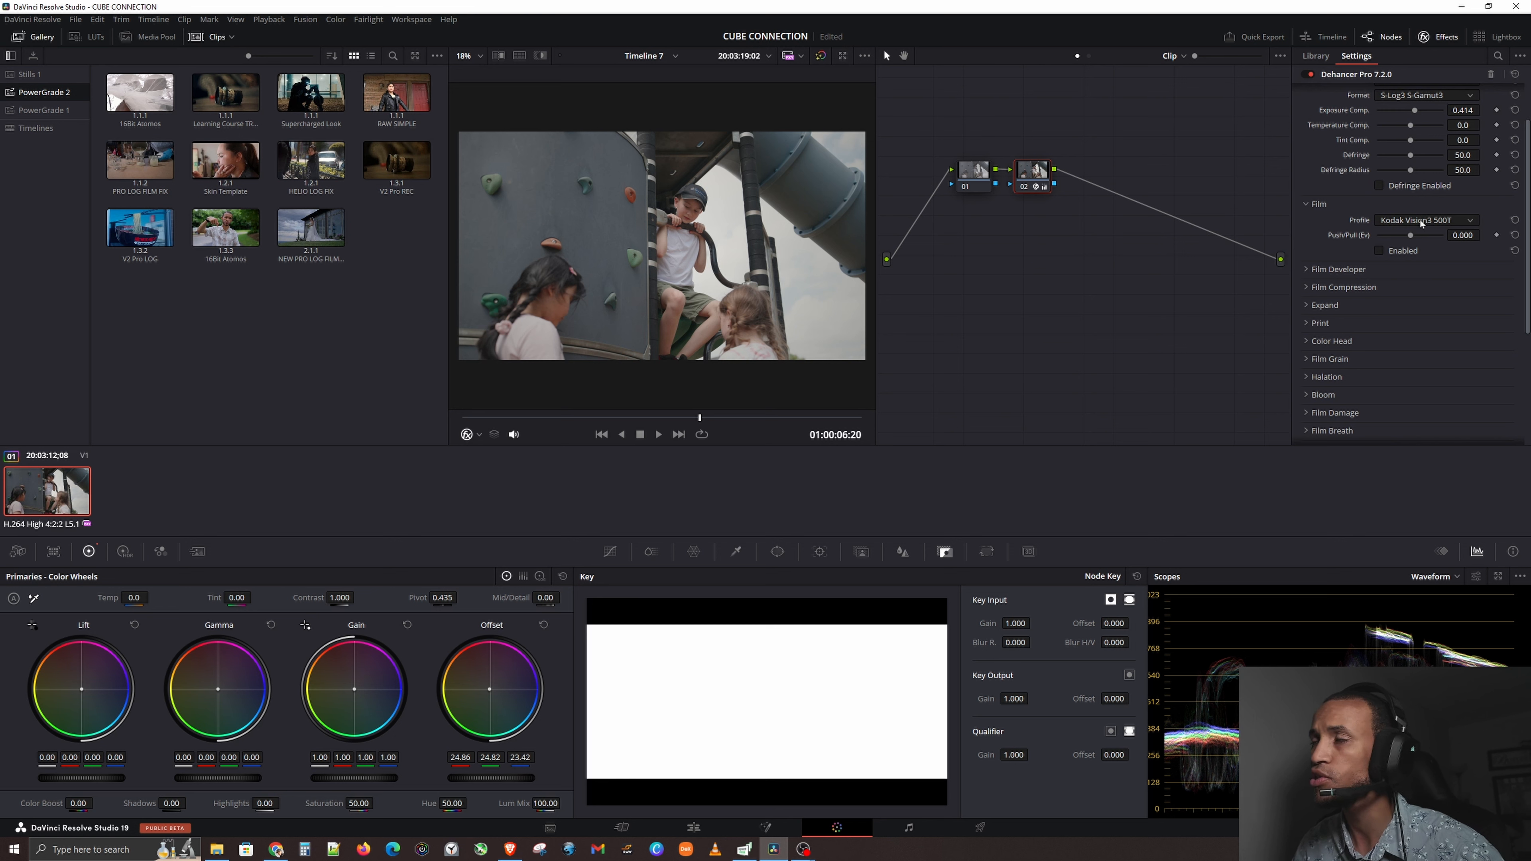
click(1393, 254)
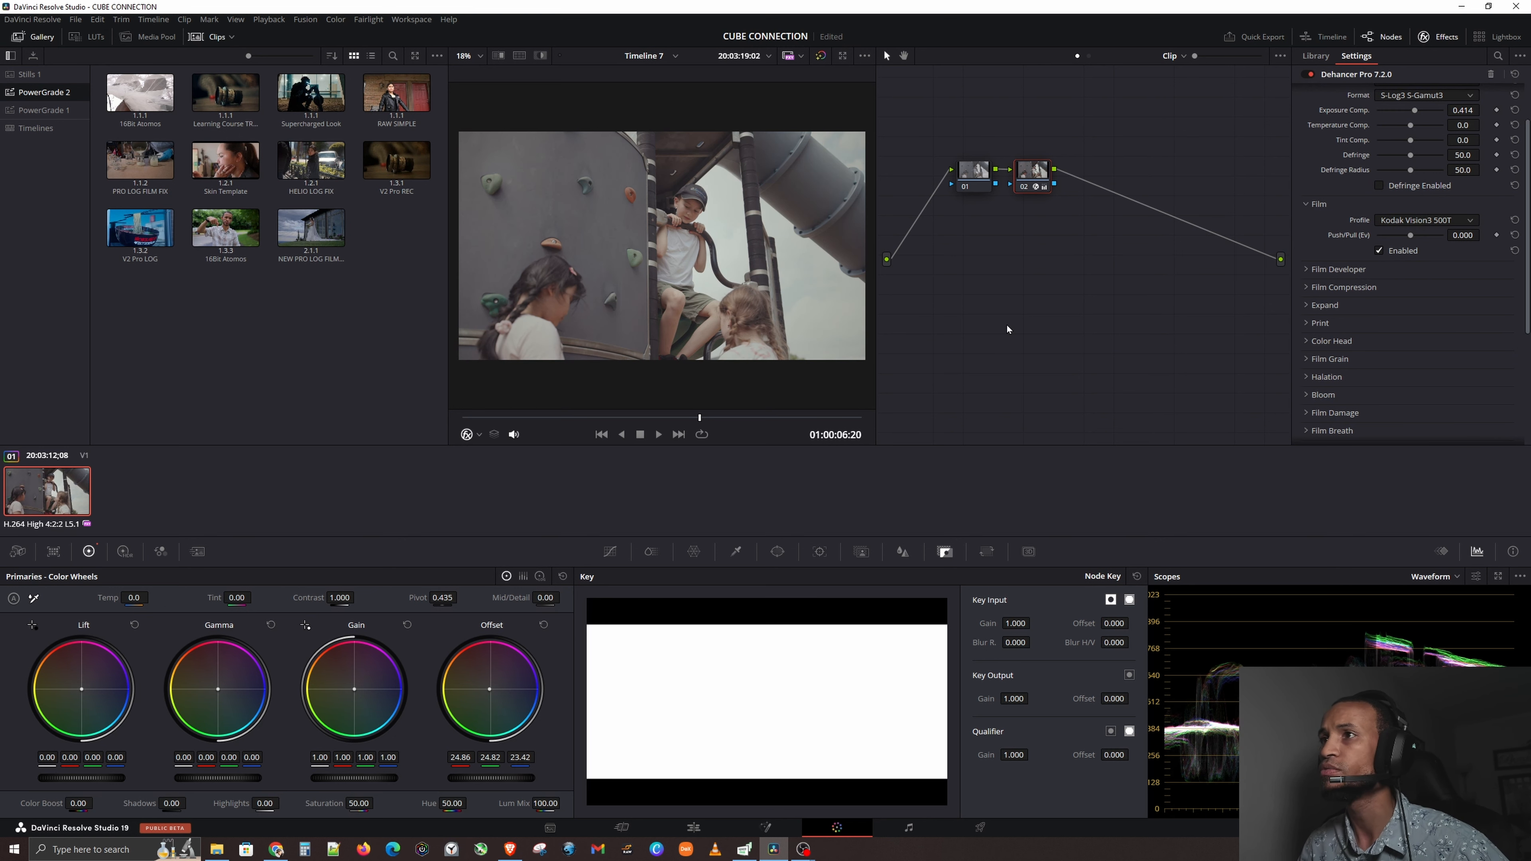
key(Home)
key(space)
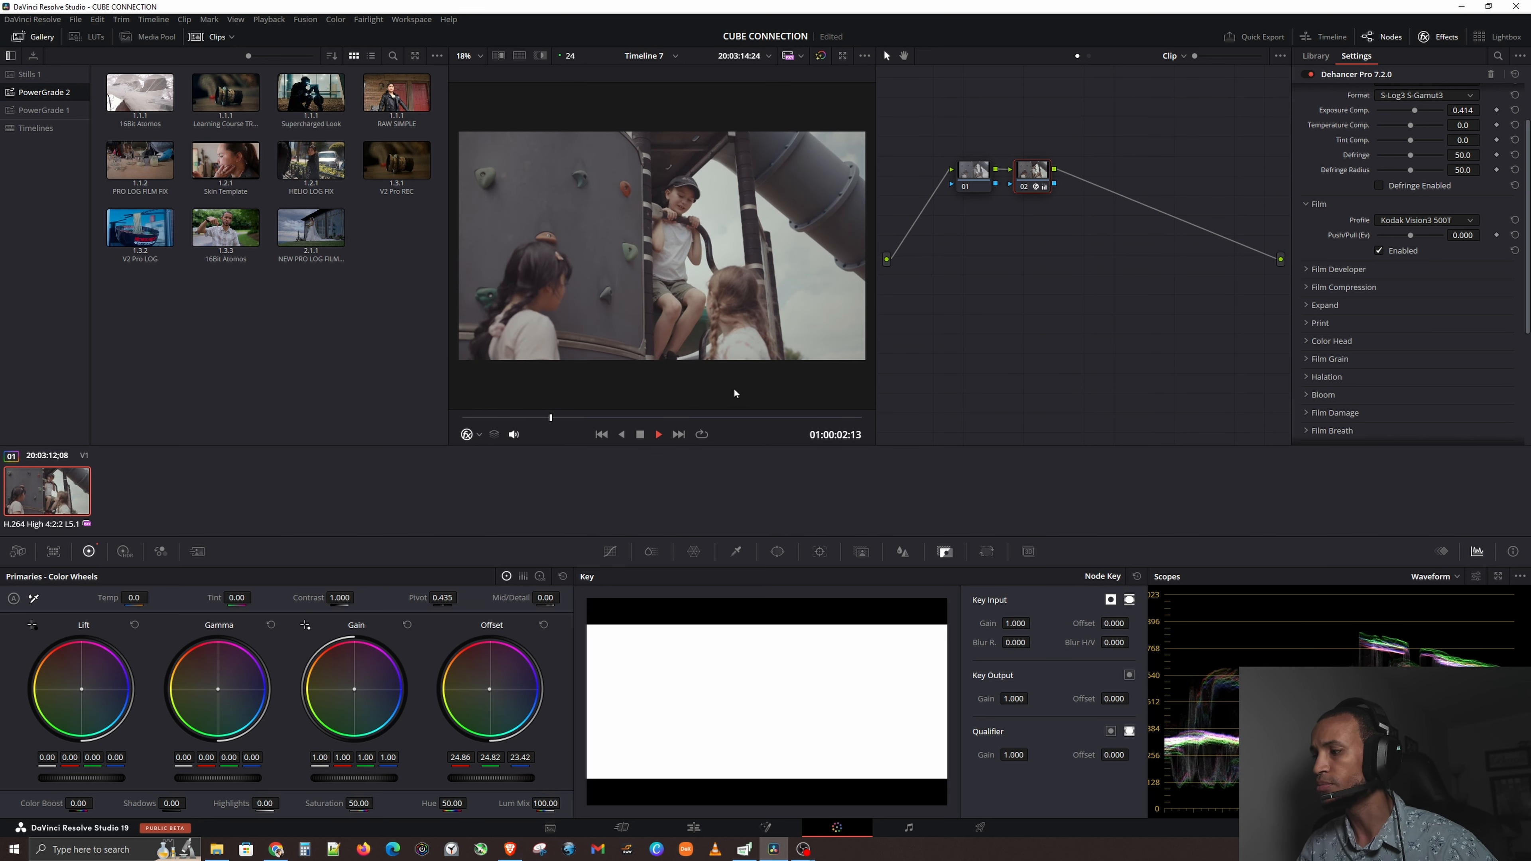
key(space)
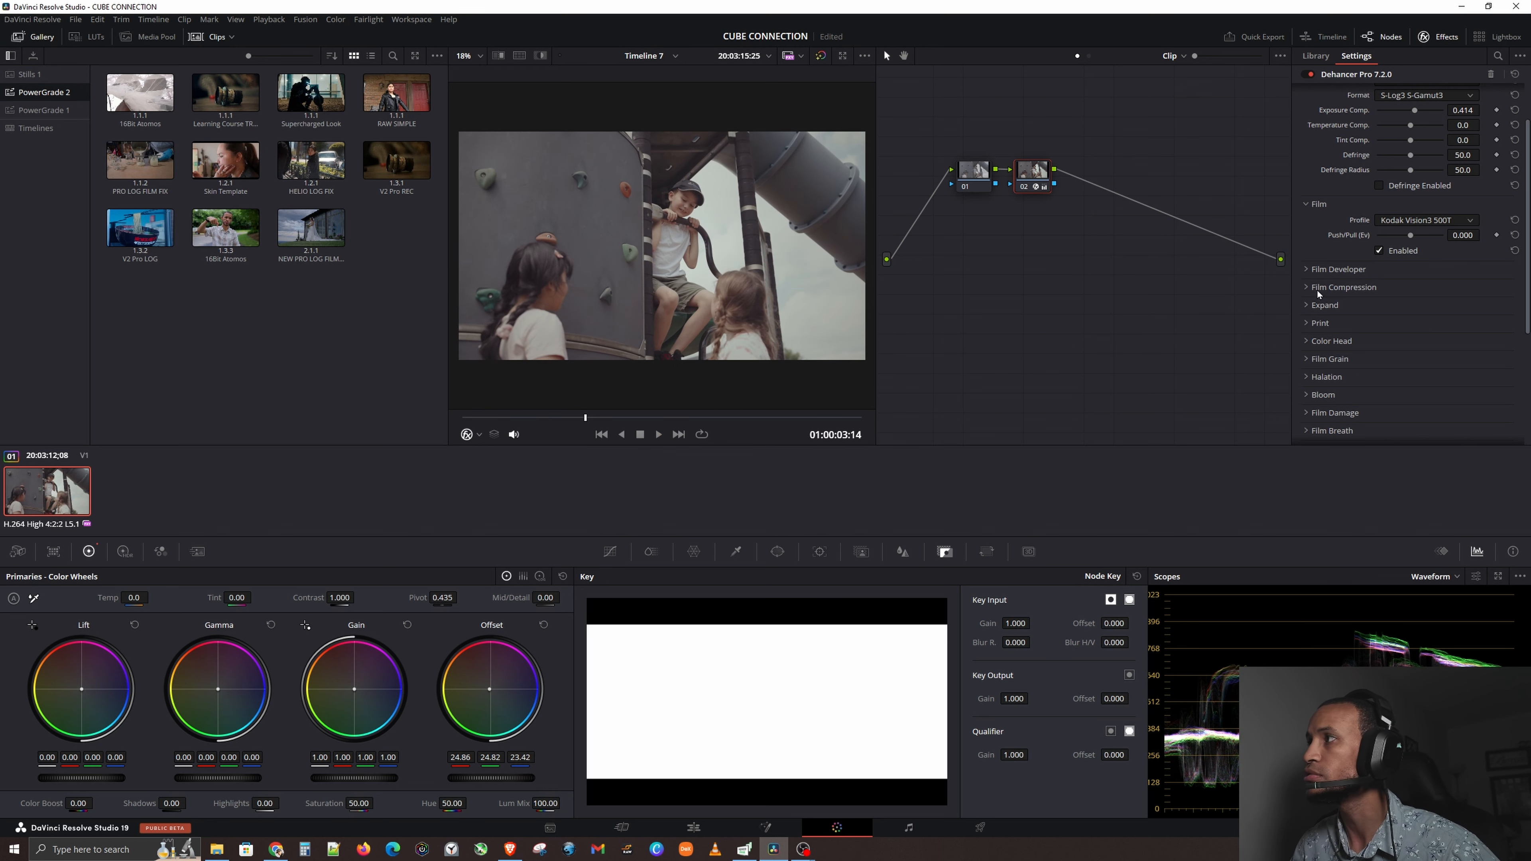
Try a film Push/Pull of about 1.486, reset it to 0, and preview the Adox Color Implosion 100 profile.
mouse_move(1412, 235)
mouse_down()
mouse_move(1431, 236)
mouse_move(1378, 253)
mouse_move(1434, 257)
mouse_up()
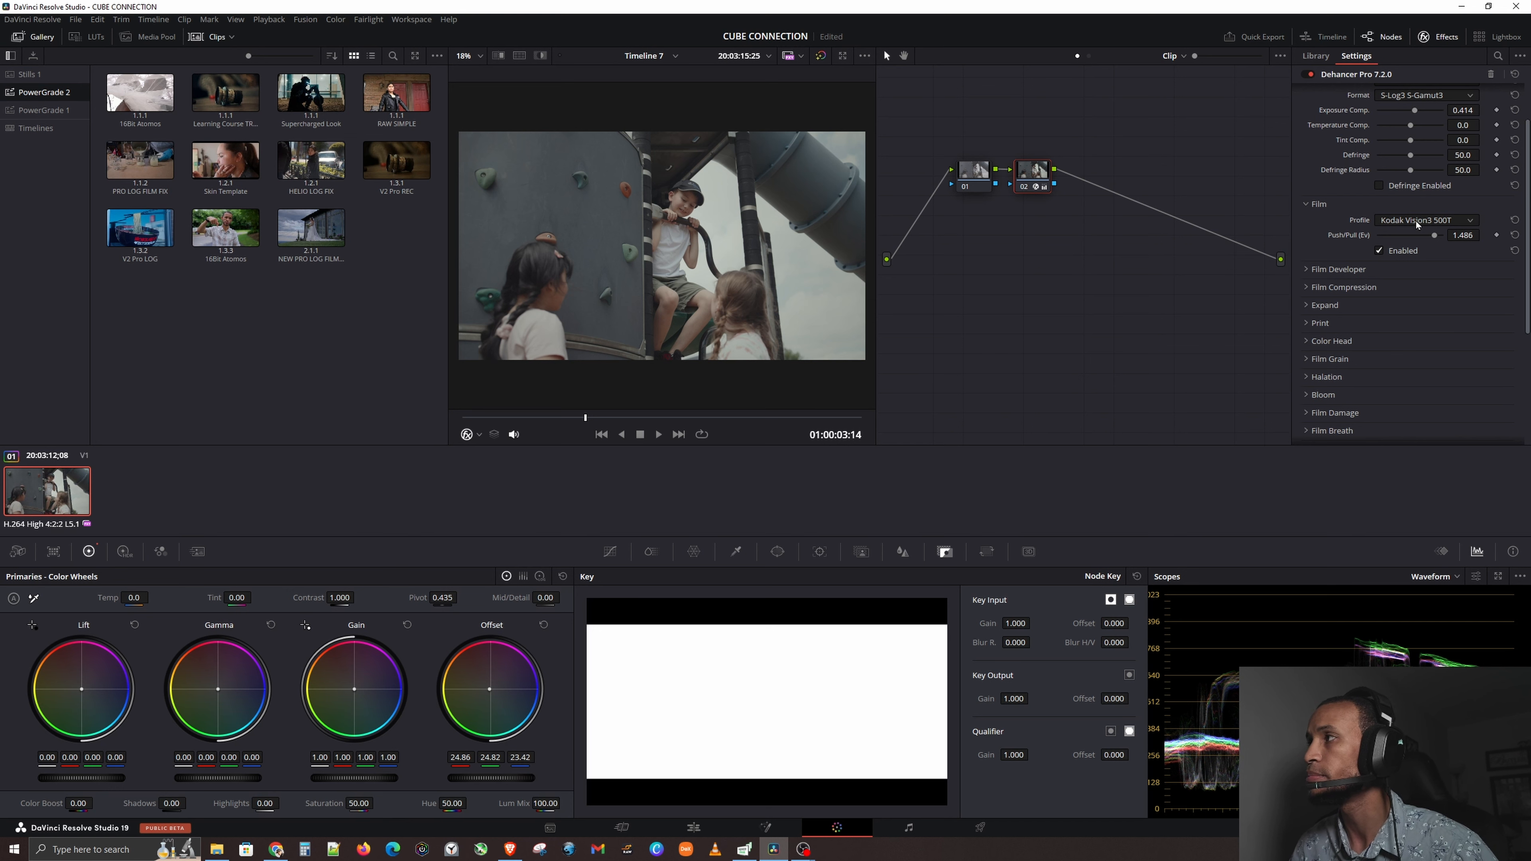
click(1444, 222)
scroll(1432, 242, up, 10)
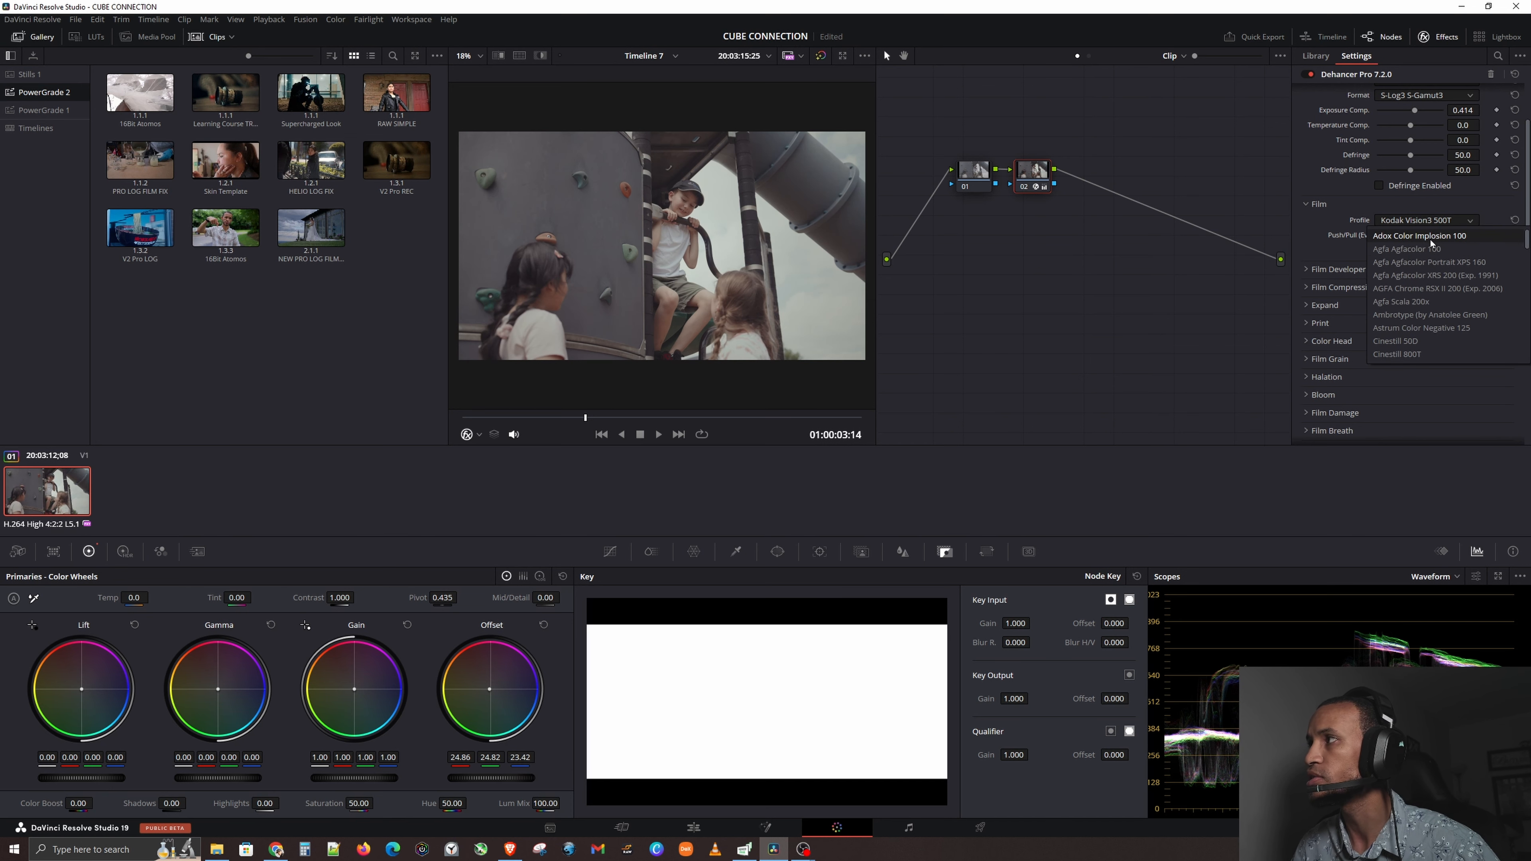
click(1431, 241)
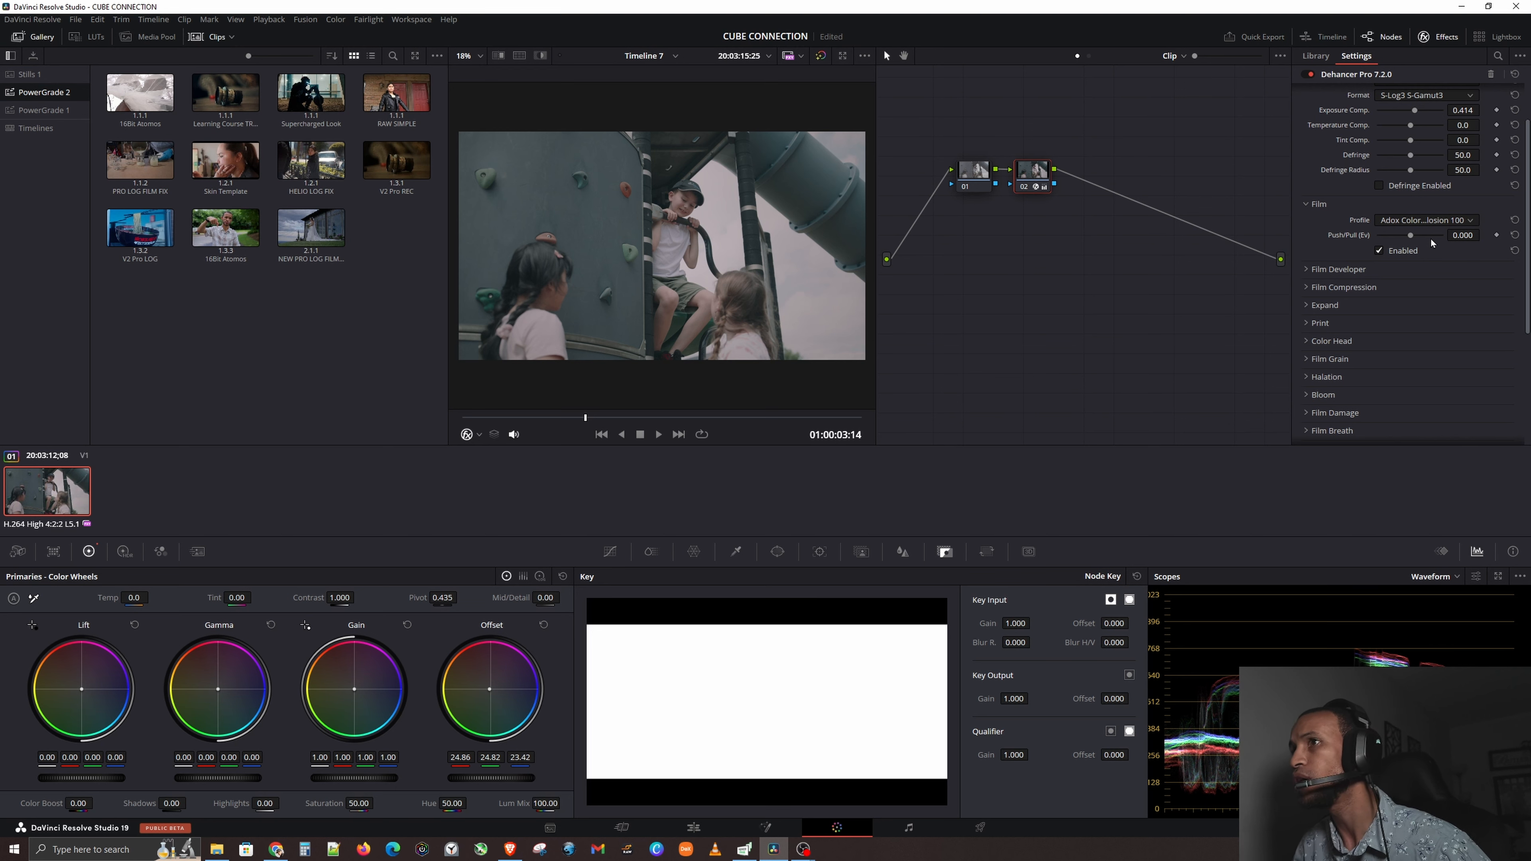
Preview the film profiles Agfacolor 100, Agfacolor Portrait XPS 160, Agfacolor XRS 200 (Exp. 1991) and AGFA Chrome RSX II 200 (Exp. 2006) in turn.
click(1447, 224)
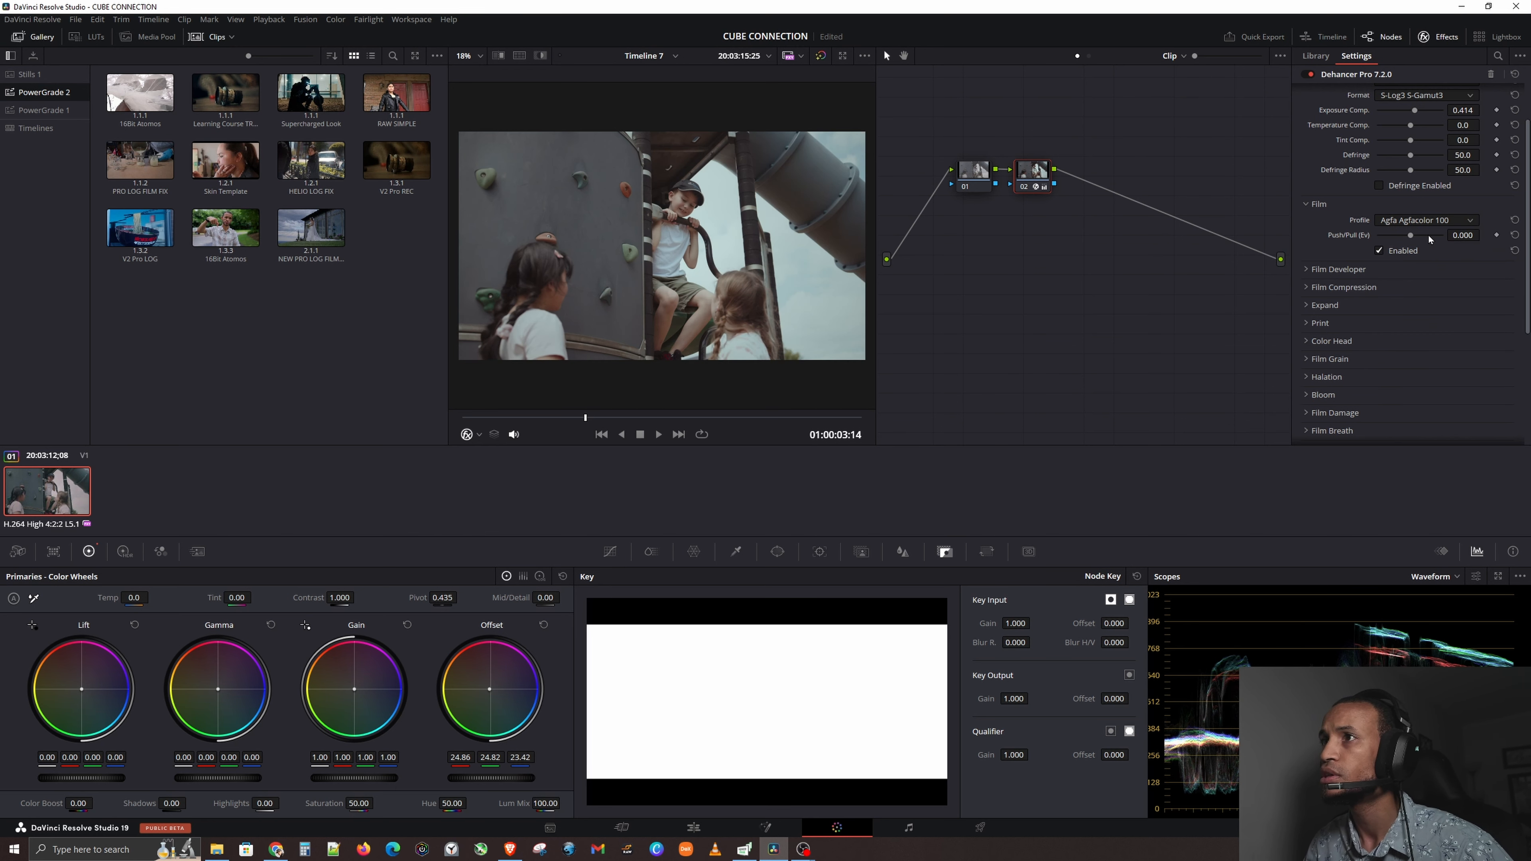
scroll(1425, 247, down, 1)
click(1423, 247)
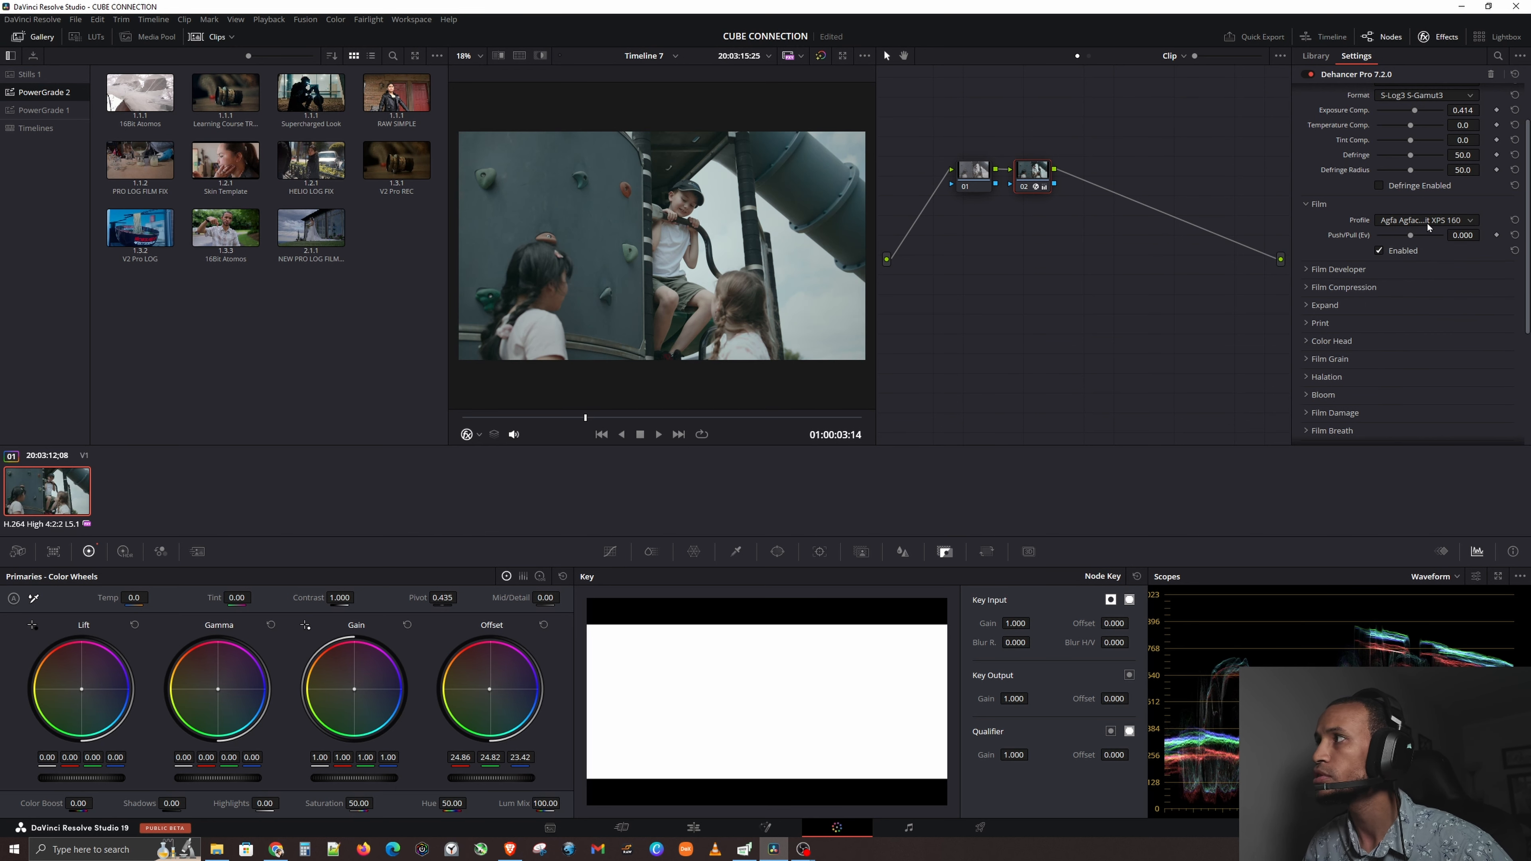
click(1426, 226)
click(1418, 277)
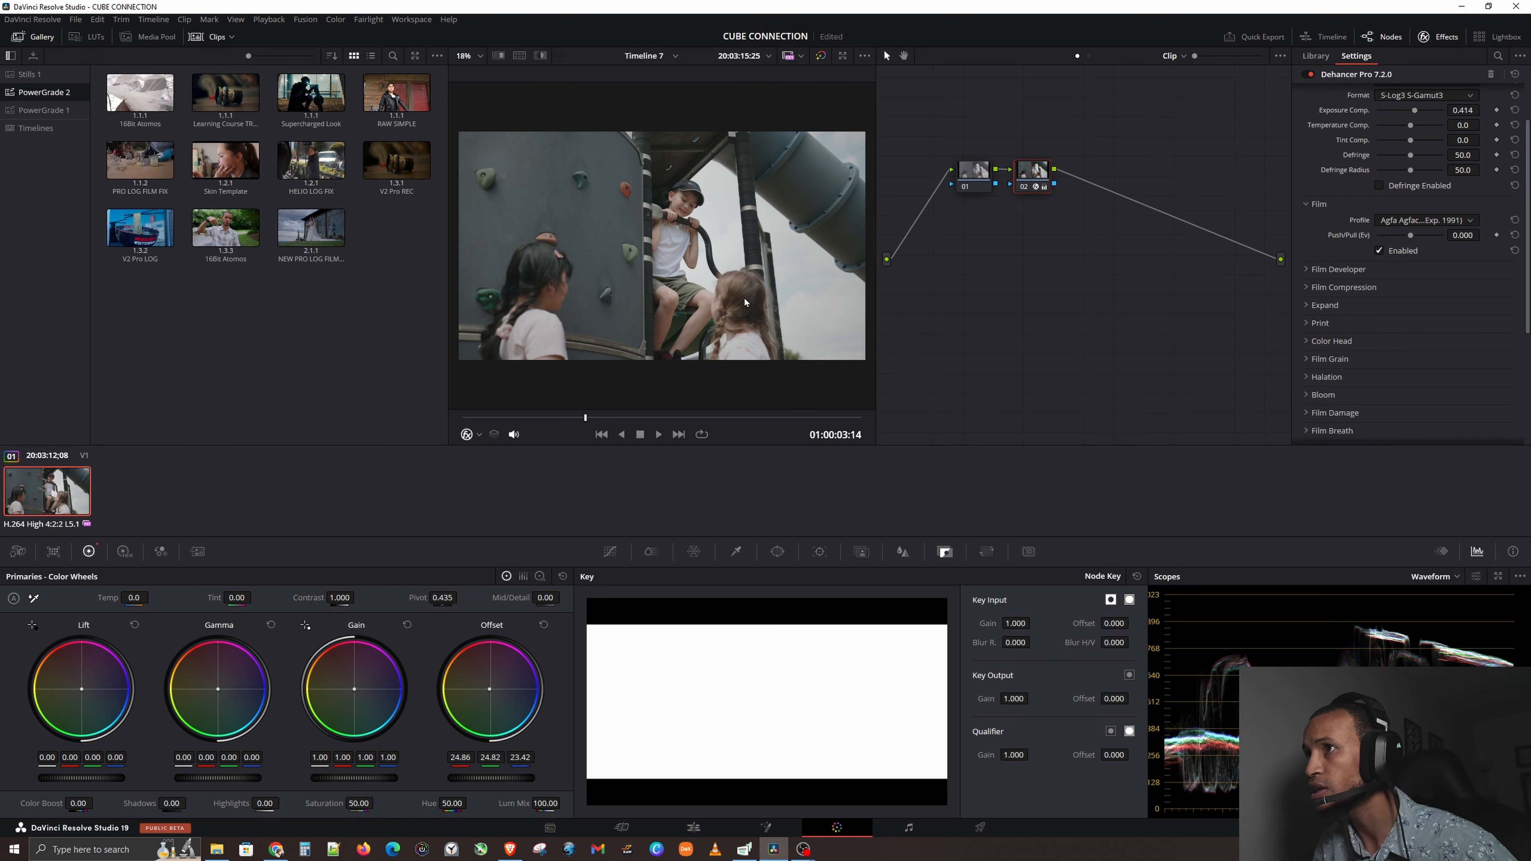
click(1434, 221)
click(1434, 288)
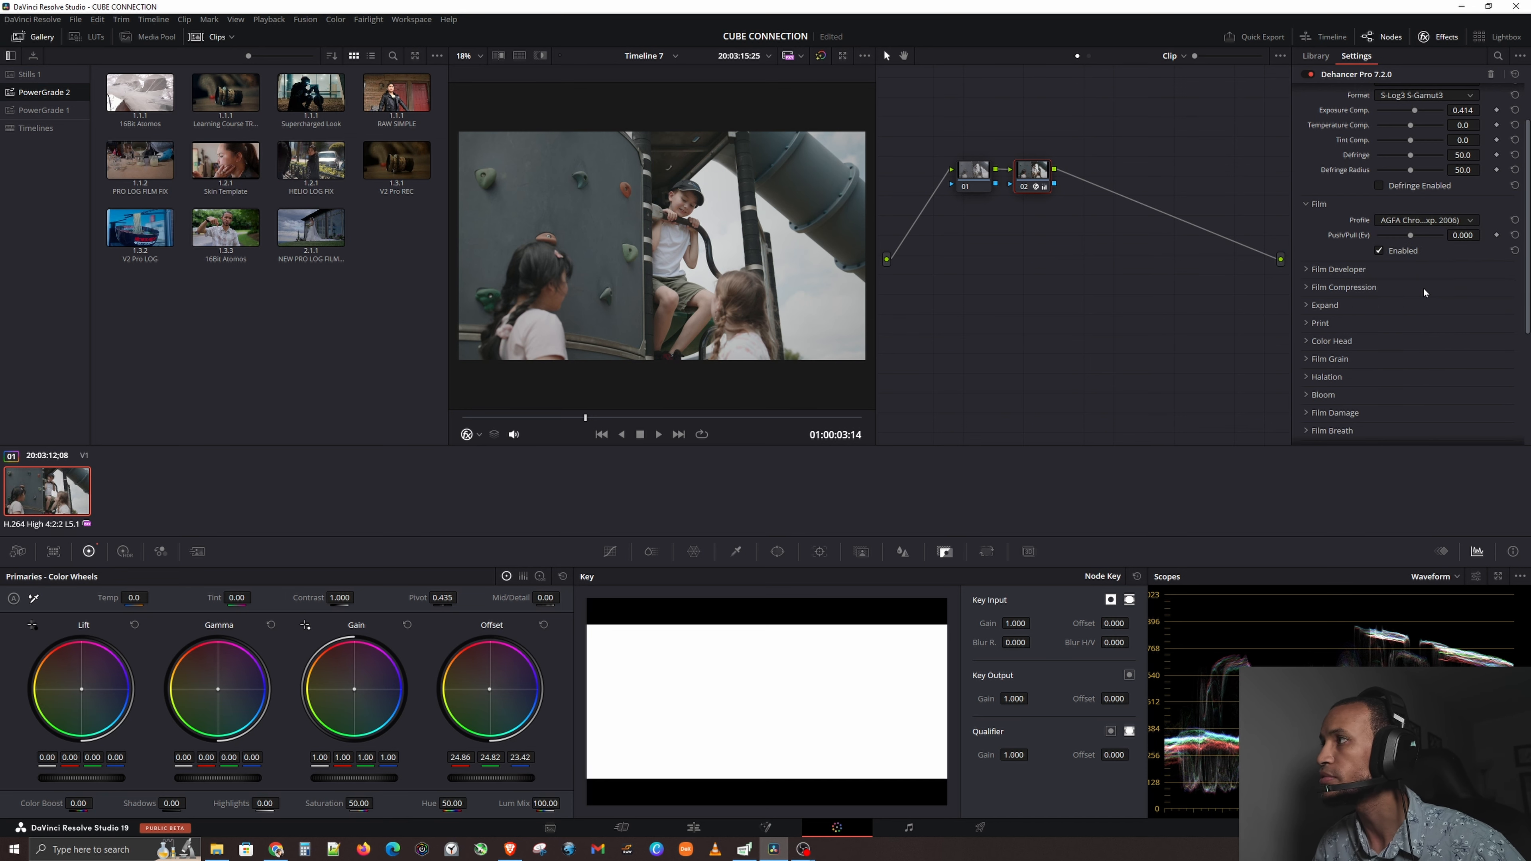
Try the Agfa Scala 200x profile, return to AGFA Chrome RSX II 200, and test a Push/Pull of about 1.376 before resetting it.
click(1435, 226)
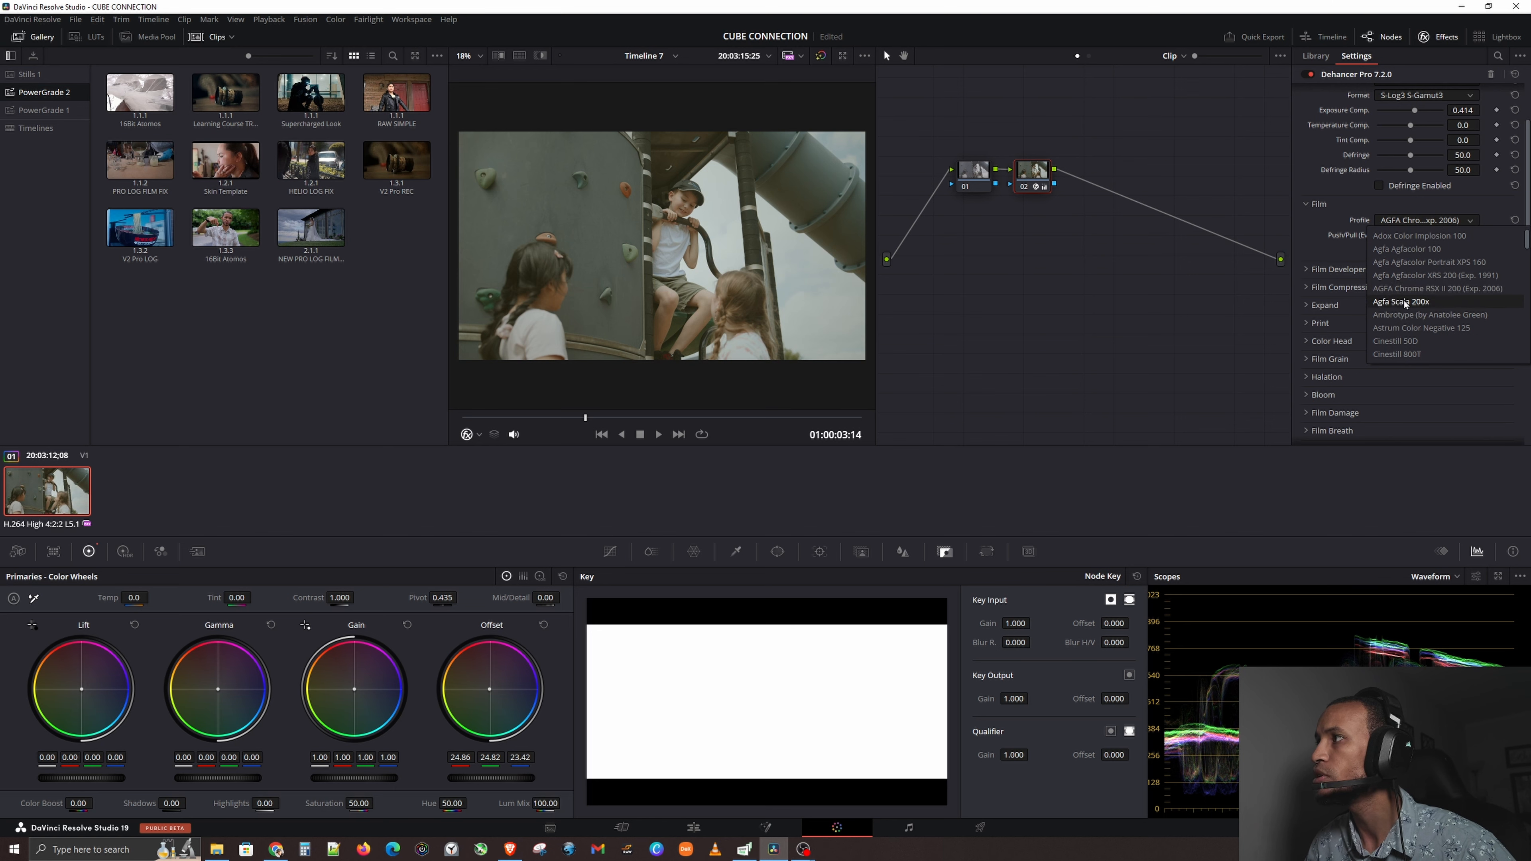
click(1405, 302)
click(1419, 226)
click(1411, 287)
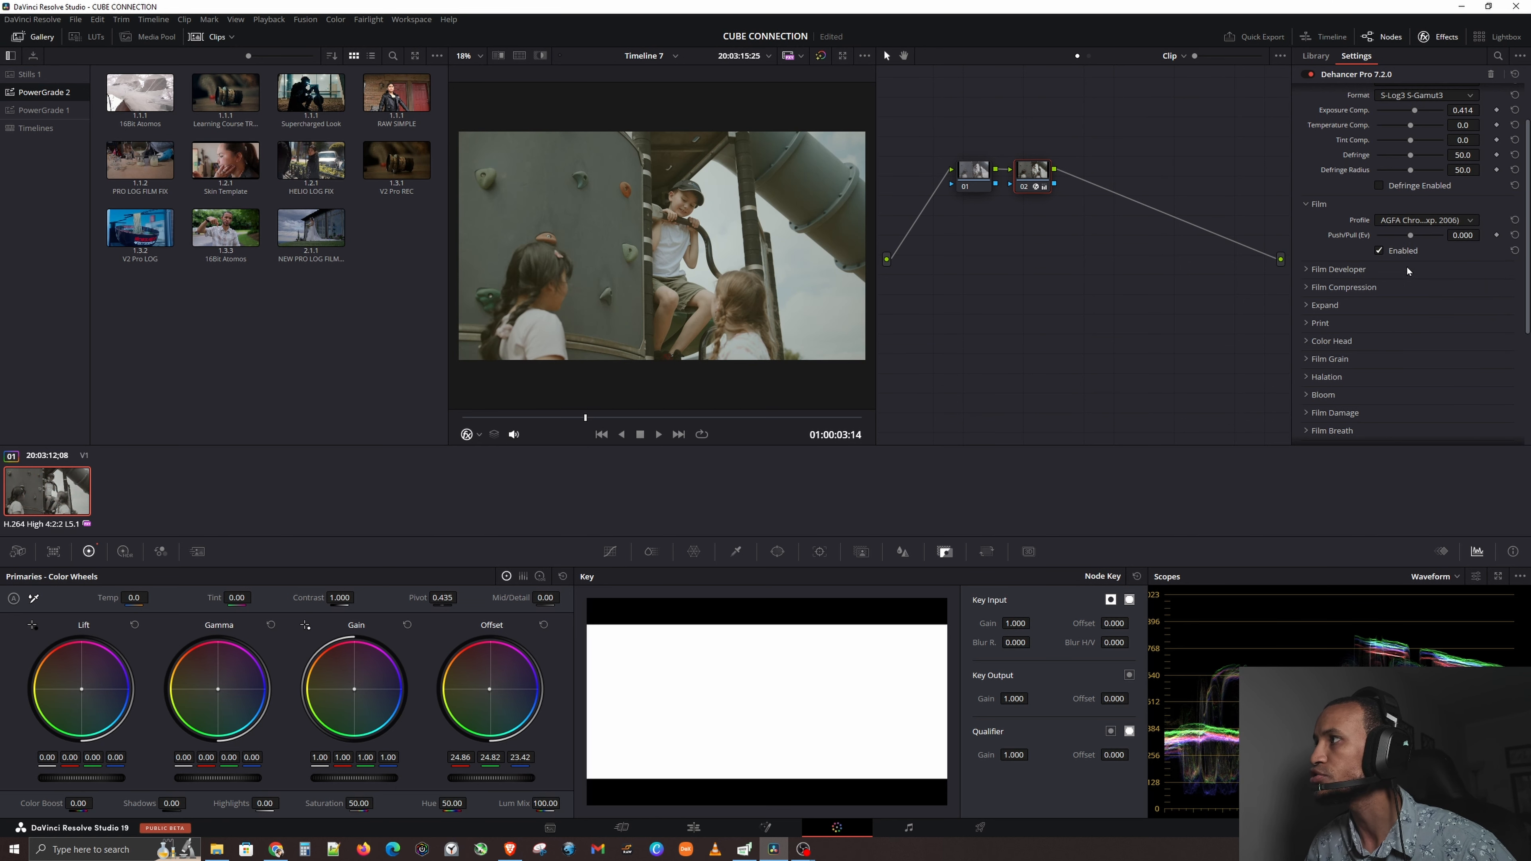
mouse_move(1412, 237)
mouse_down()
mouse_move(1444, 236)
mouse_move(1434, 252)
mouse_up()
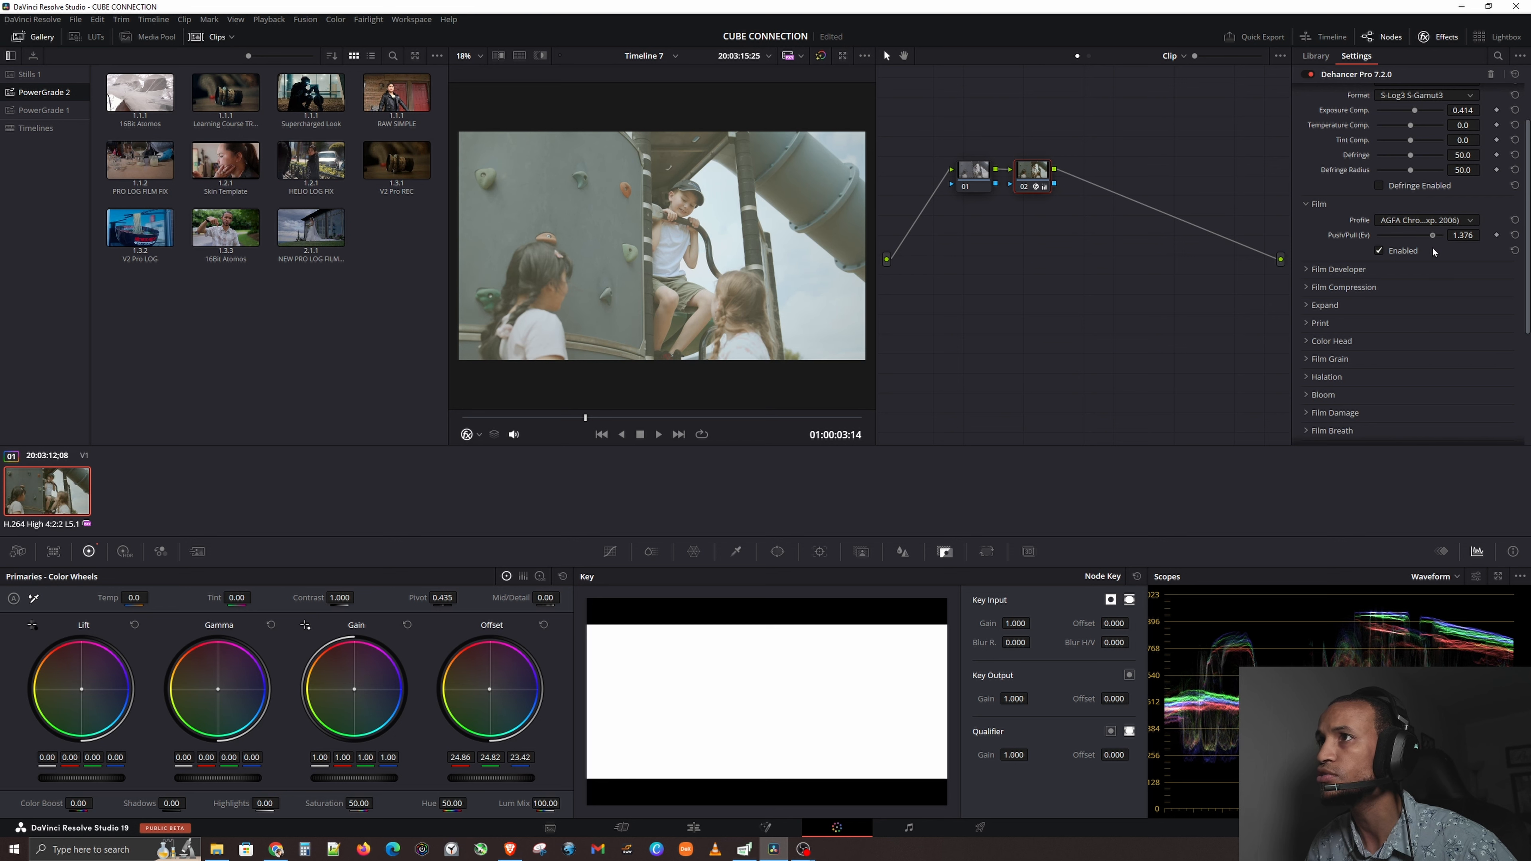
click(1514, 235)
Preview the Ambrotype profile with Push/Pull raised to 2.000, and switch the film profile to Astrum Color Negative 125.
click(1417, 221)
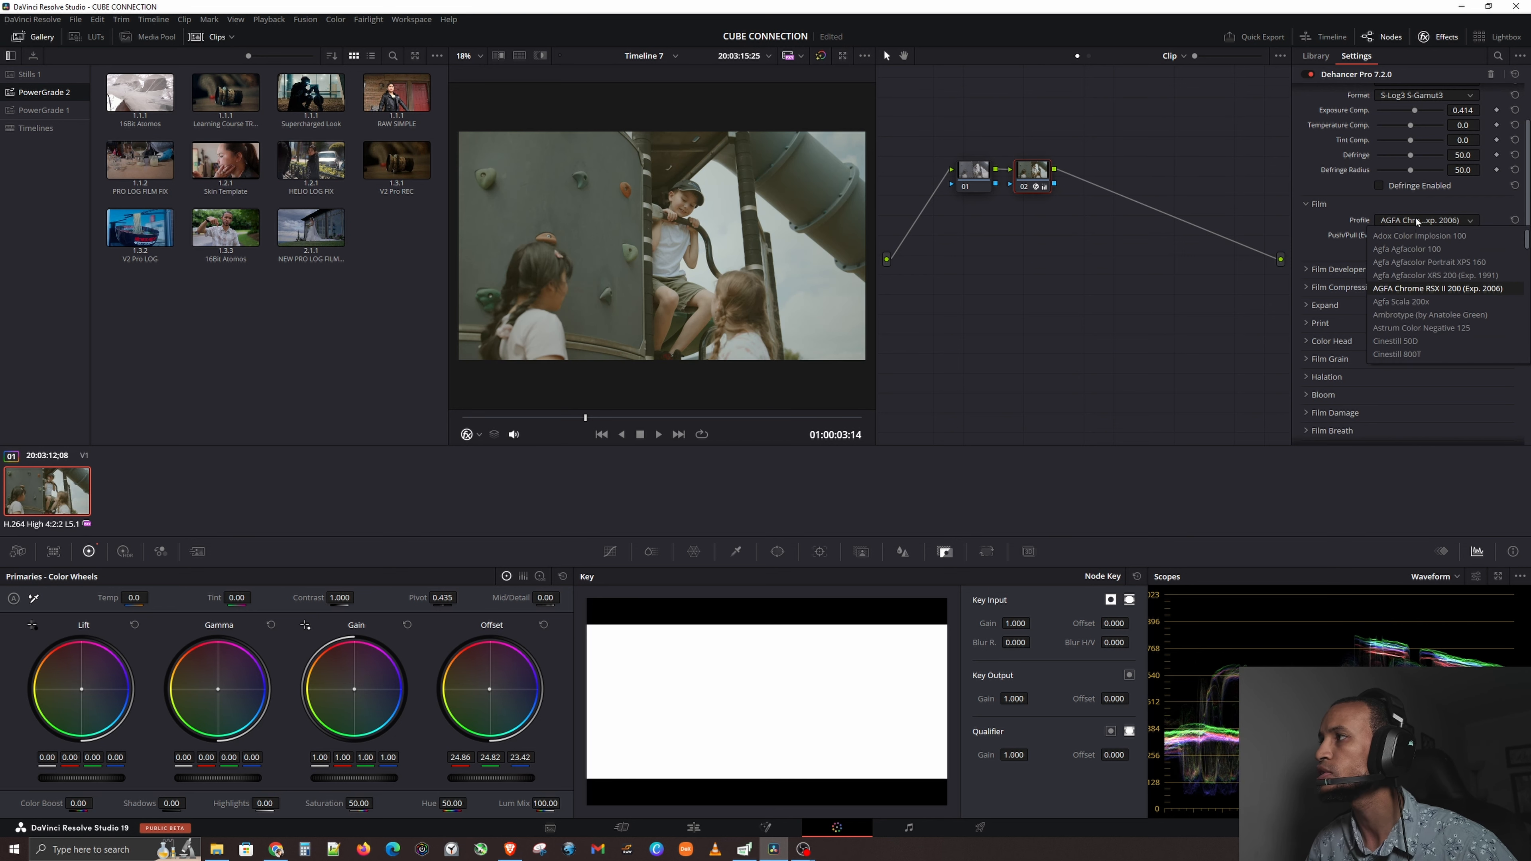
click(1420, 317)
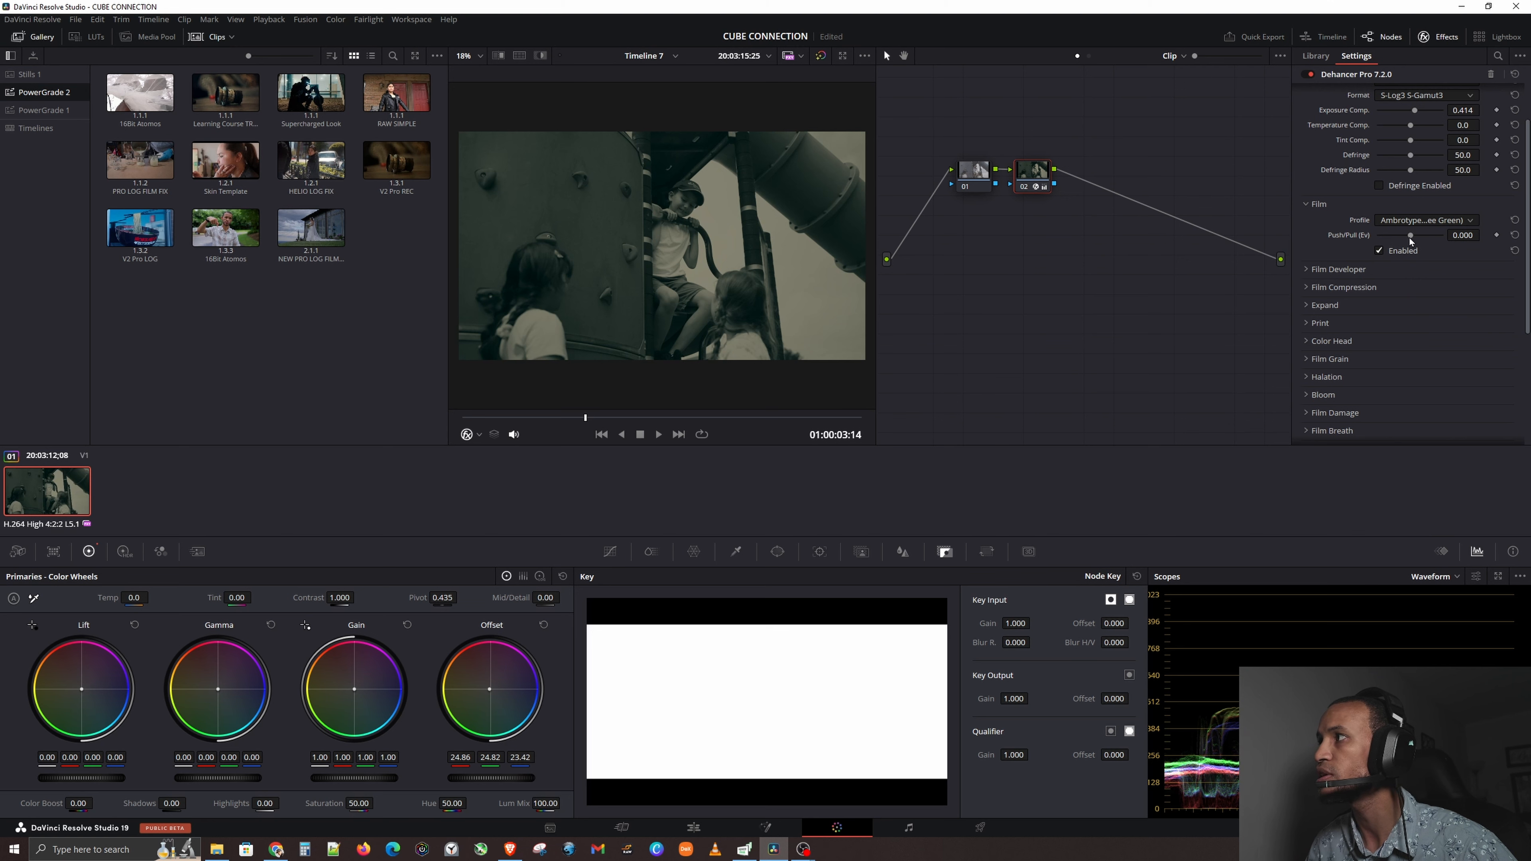
drag(1409, 235, 1469, 233)
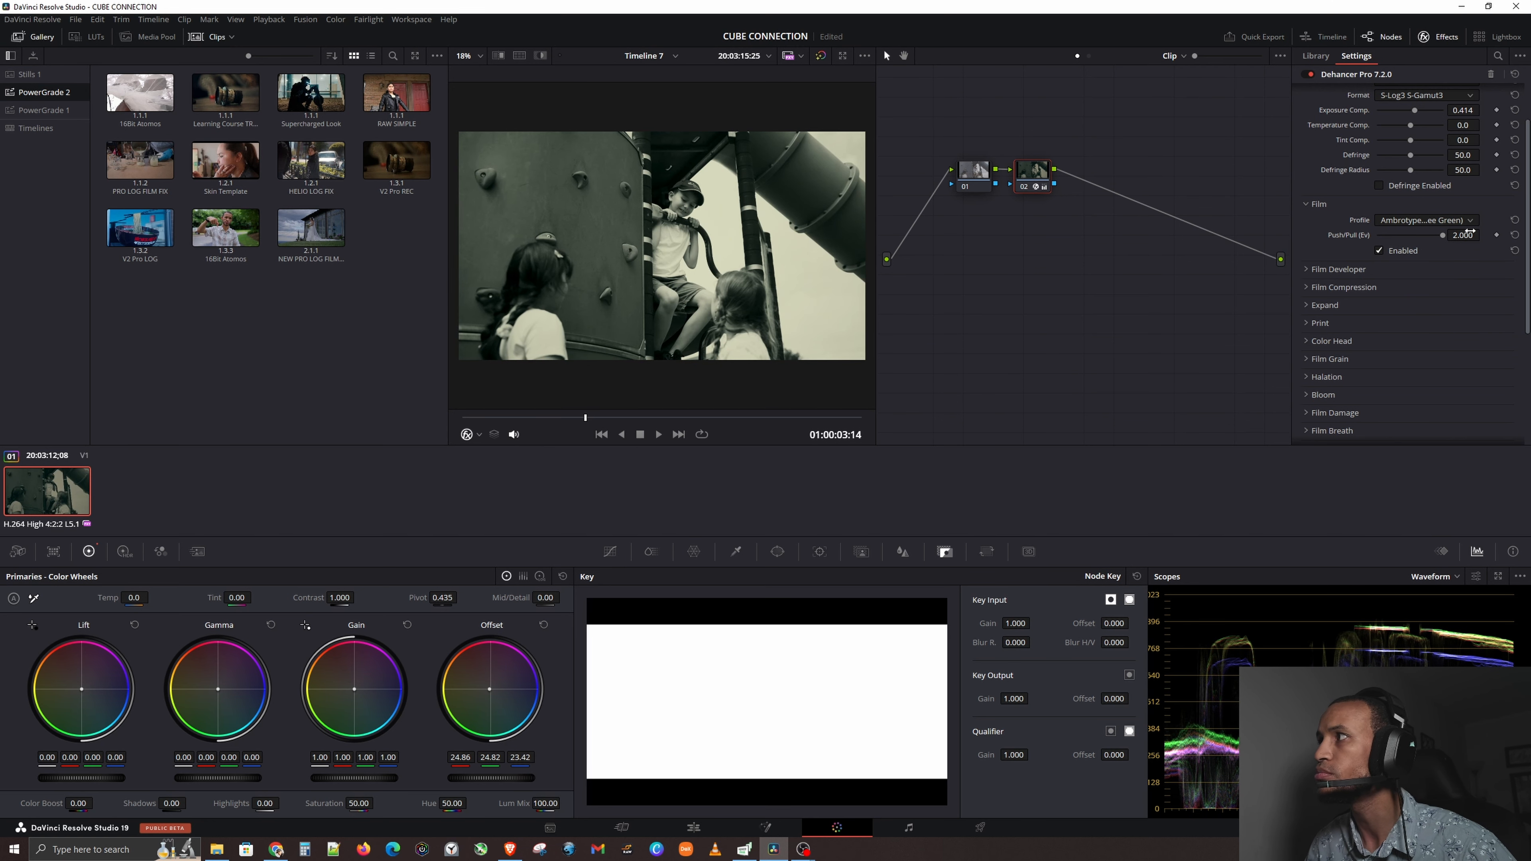
click(1431, 222)
click(1419, 329)
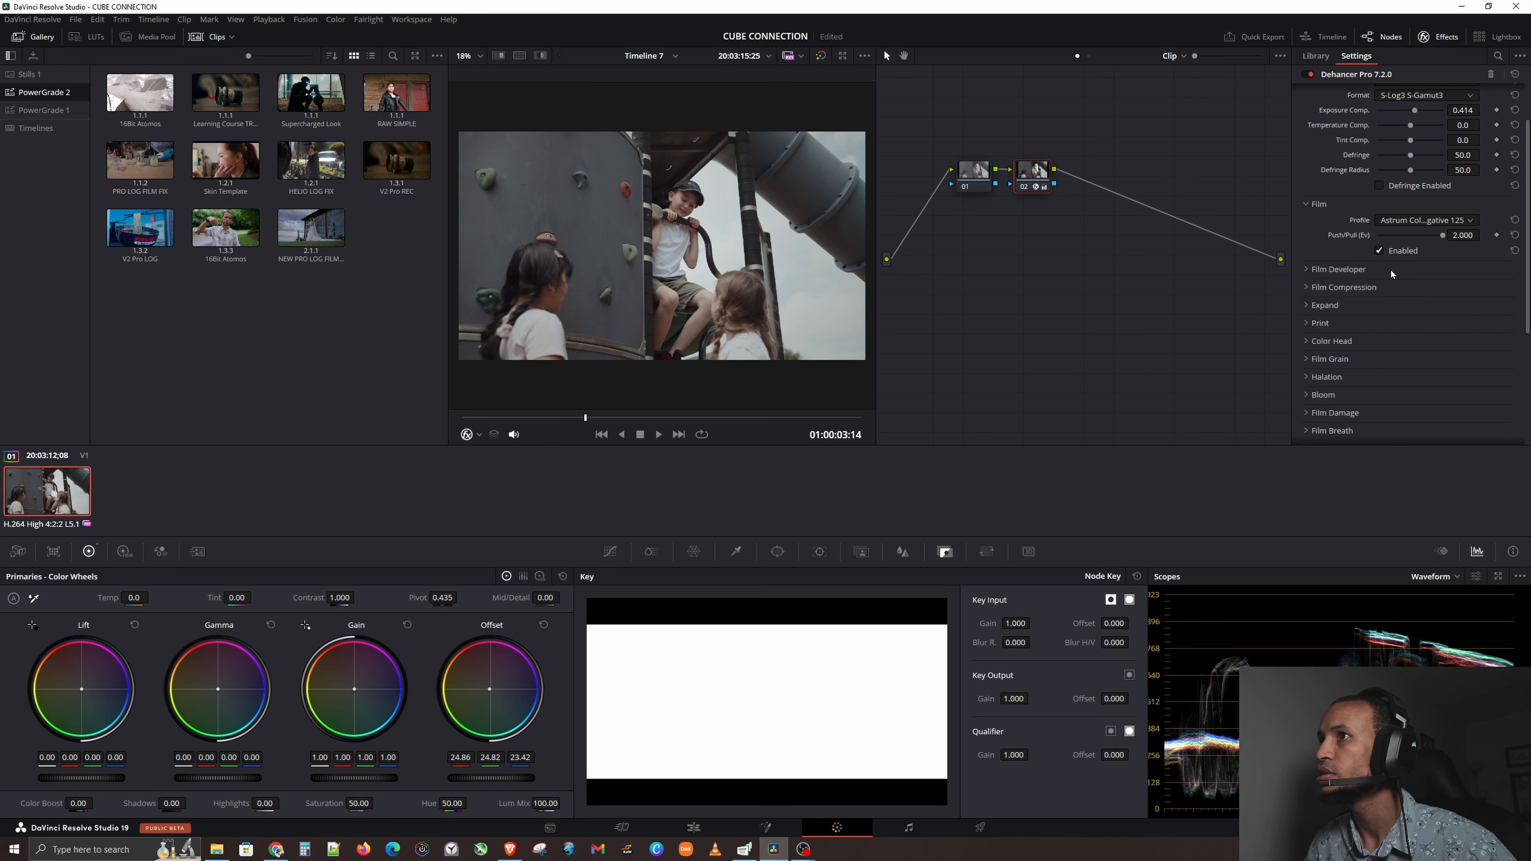
Try a Key Output Gain of 0.2 on the Dehancer node and reset the gain to 1.000.
key(ctrl)
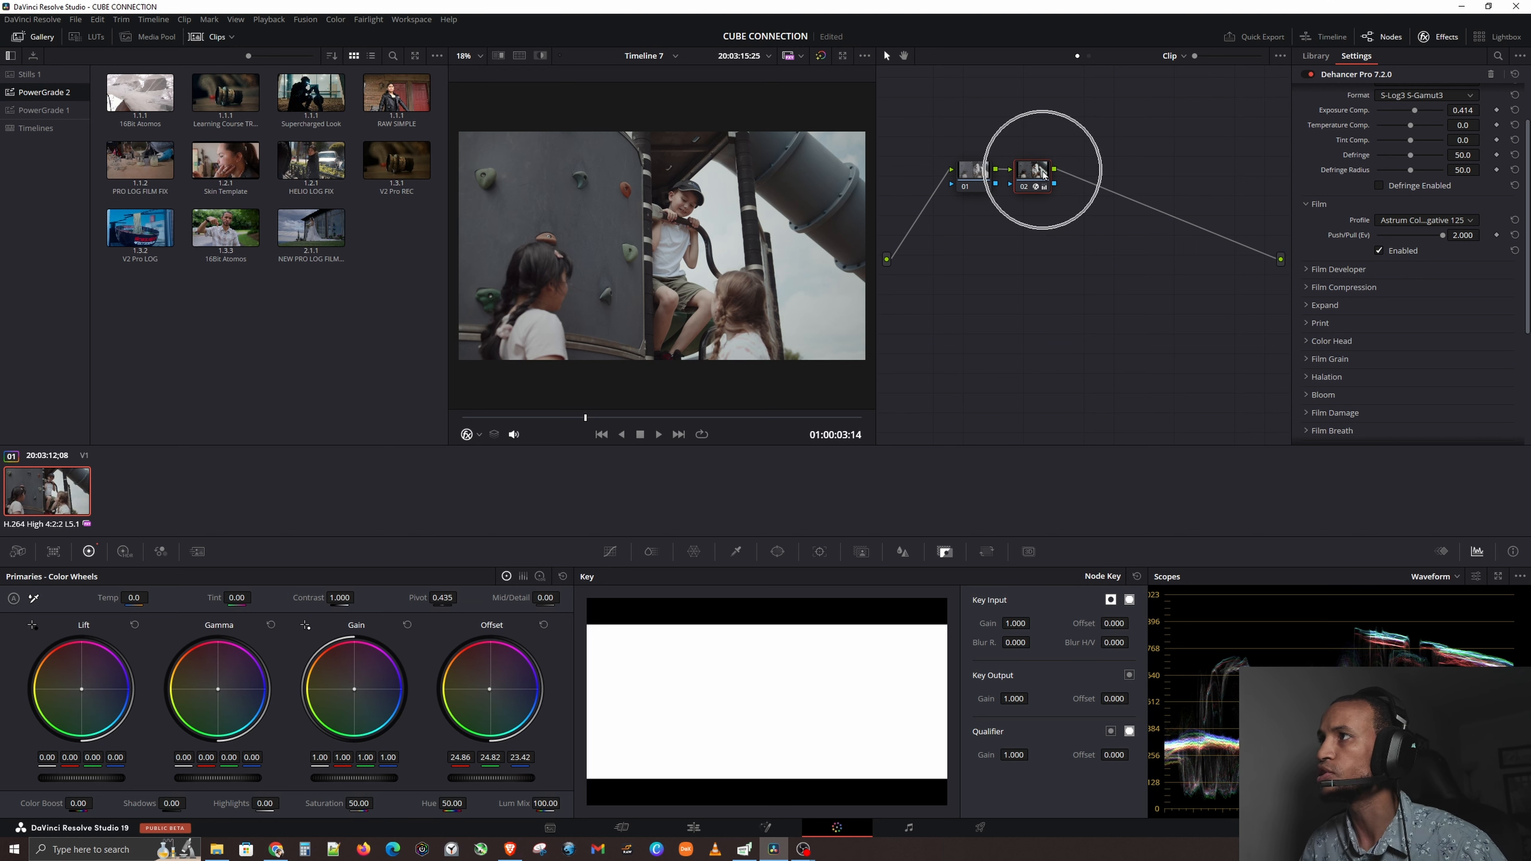
key(ctrl)
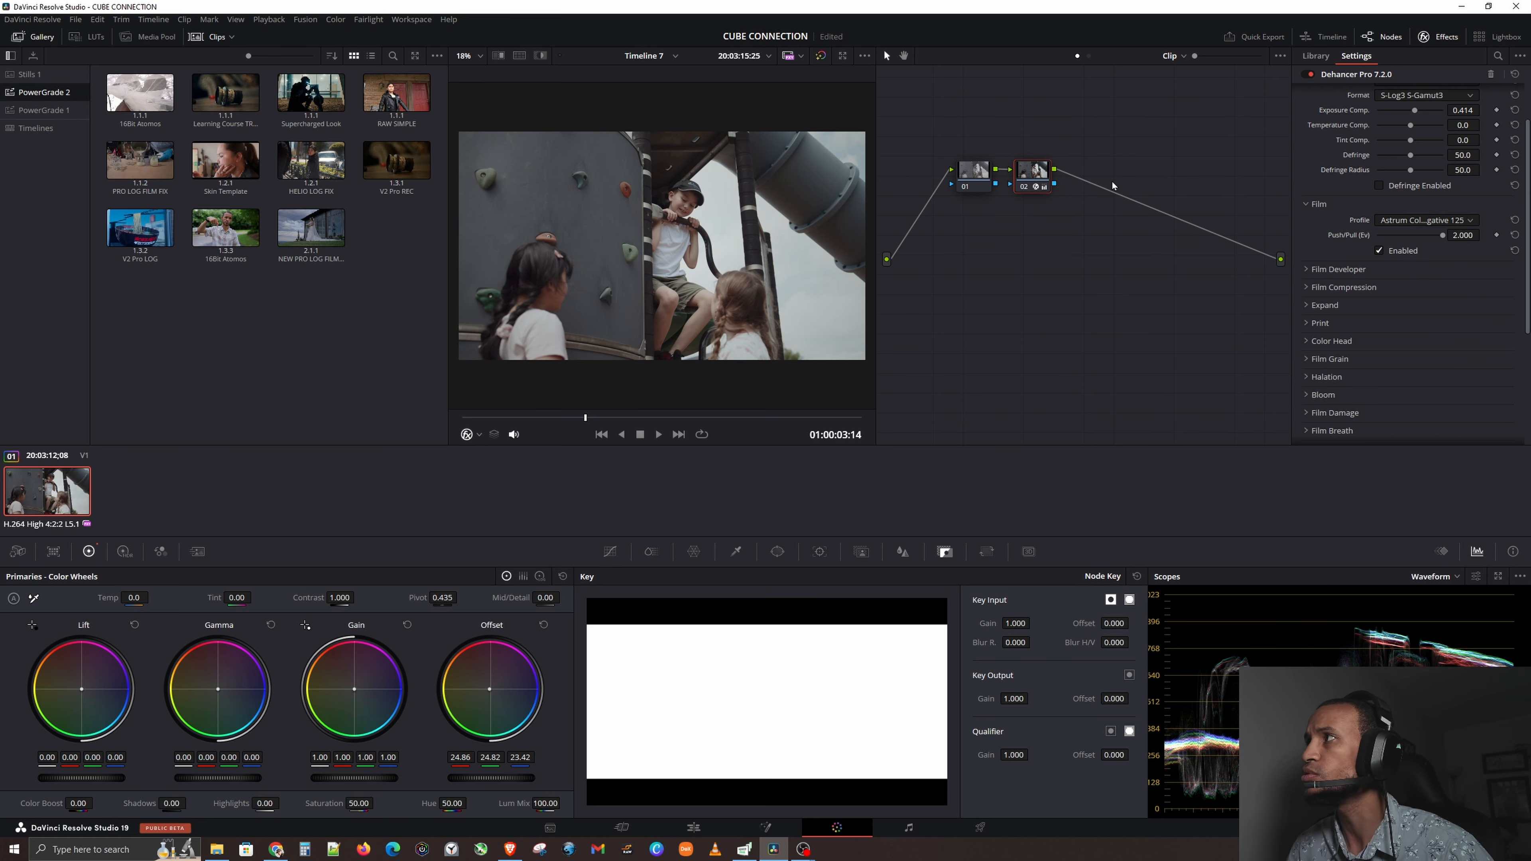
double_click(1013, 698)
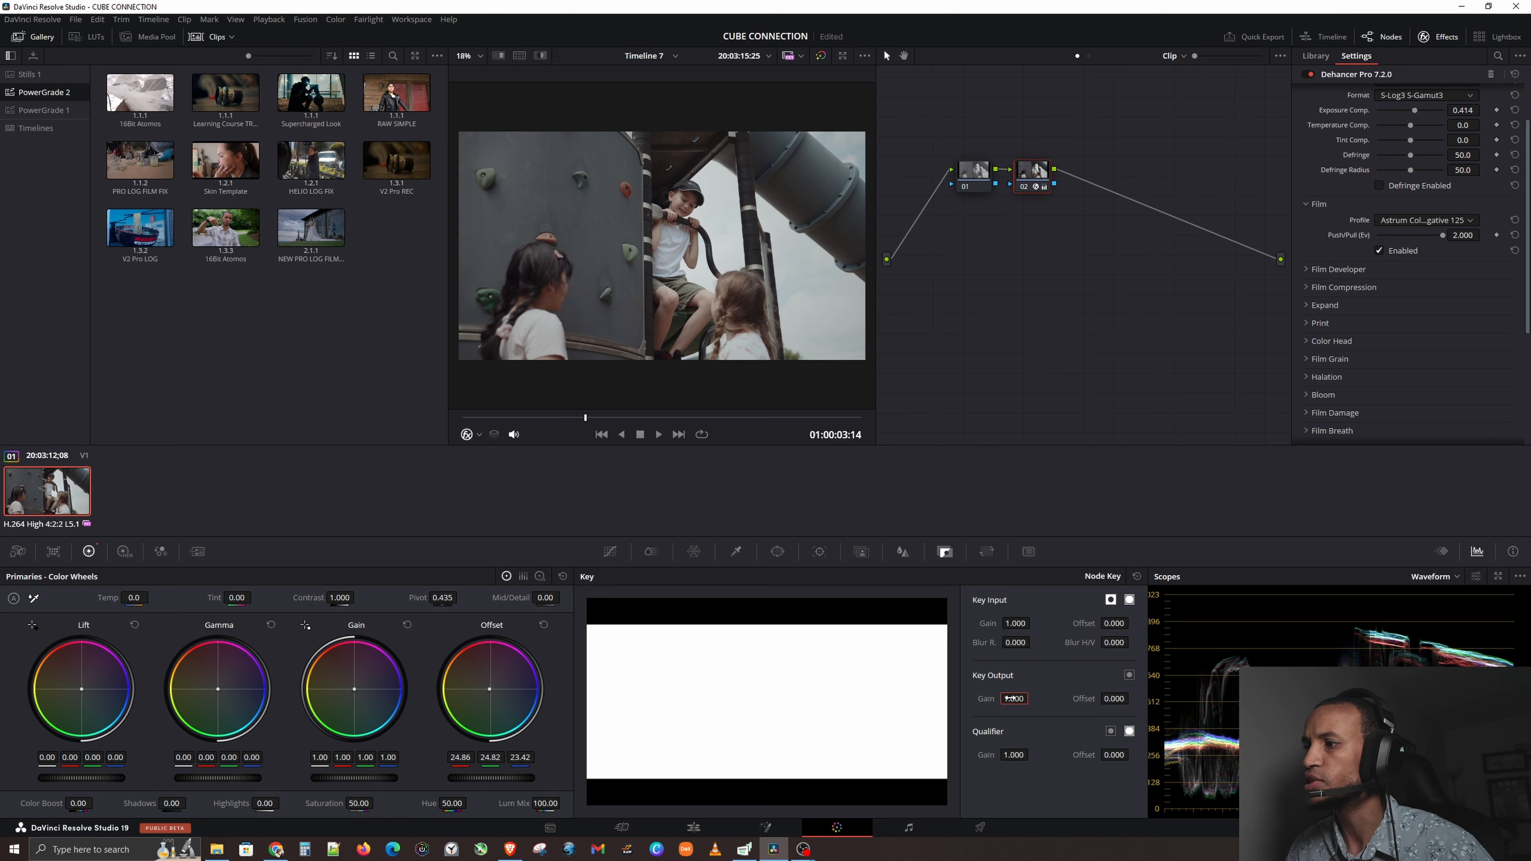
click(946, 554)
double_click(1016, 699)
text(.2)
key(Return)
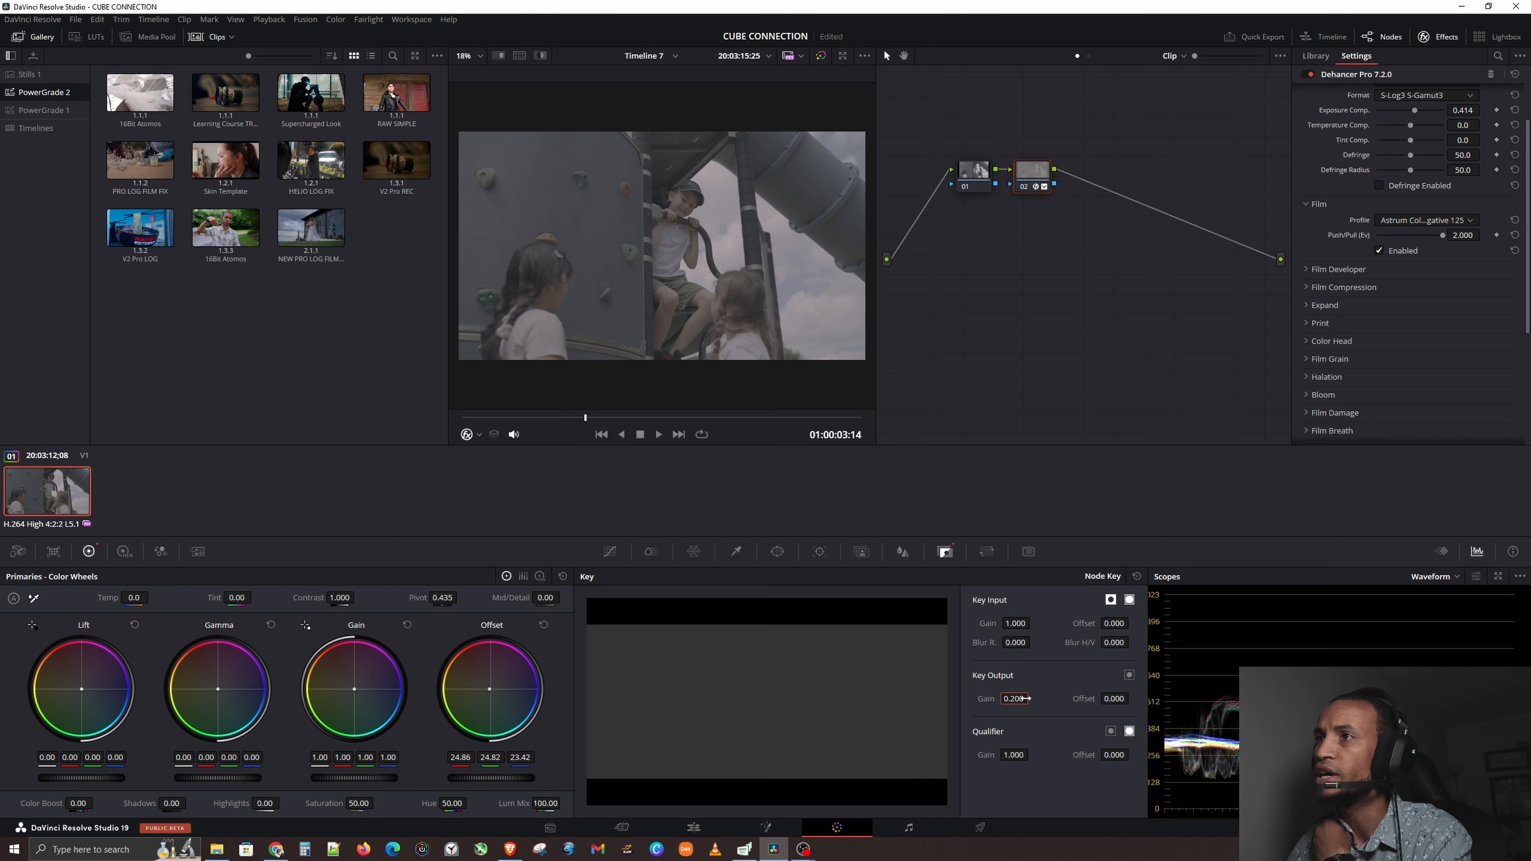
scroll(1365, 241, up, 2)
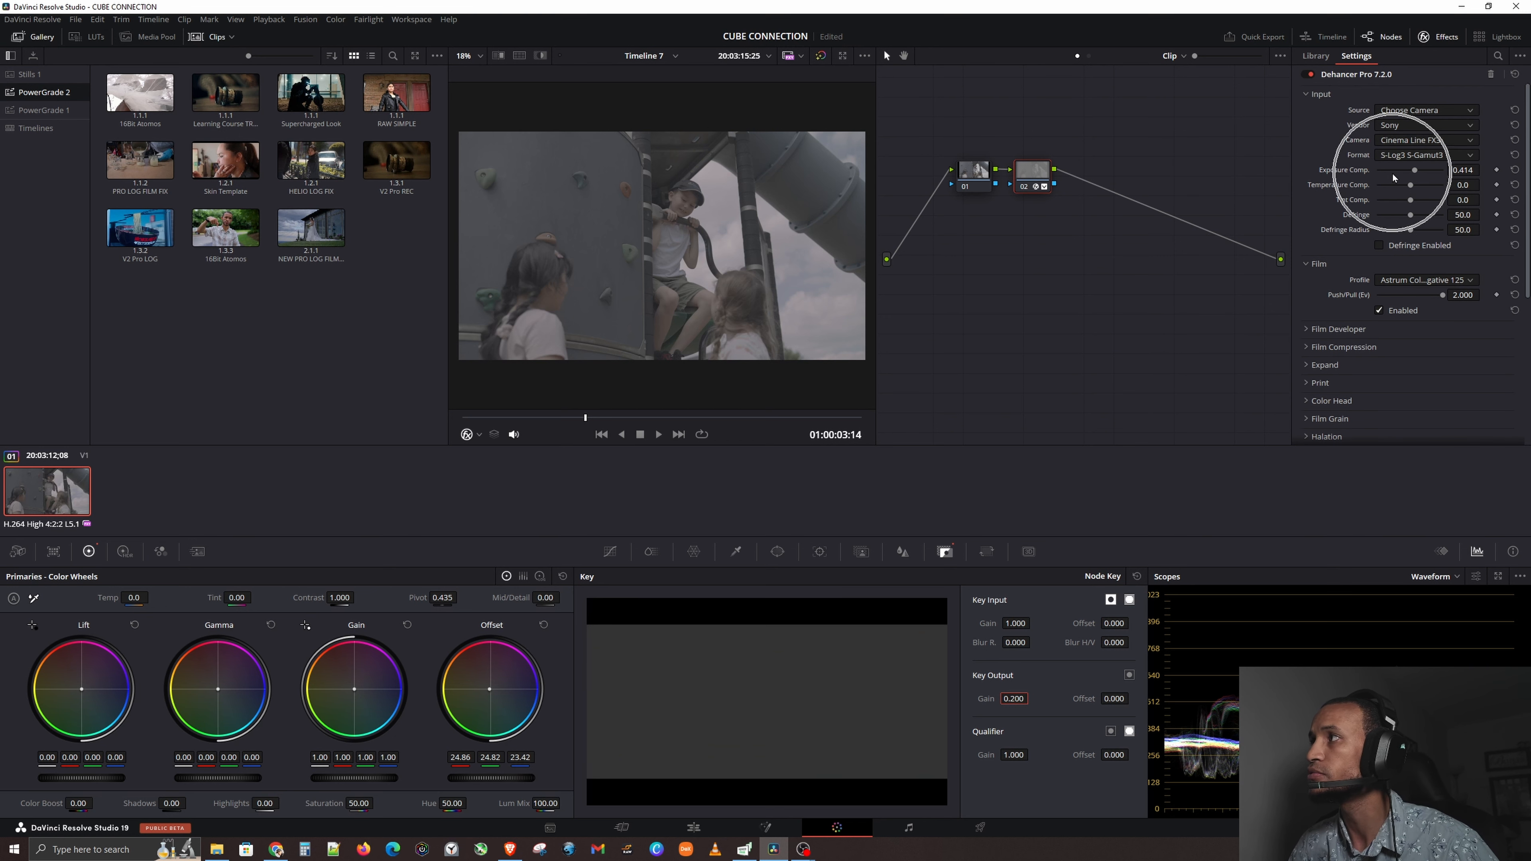
double_click(993, 703)
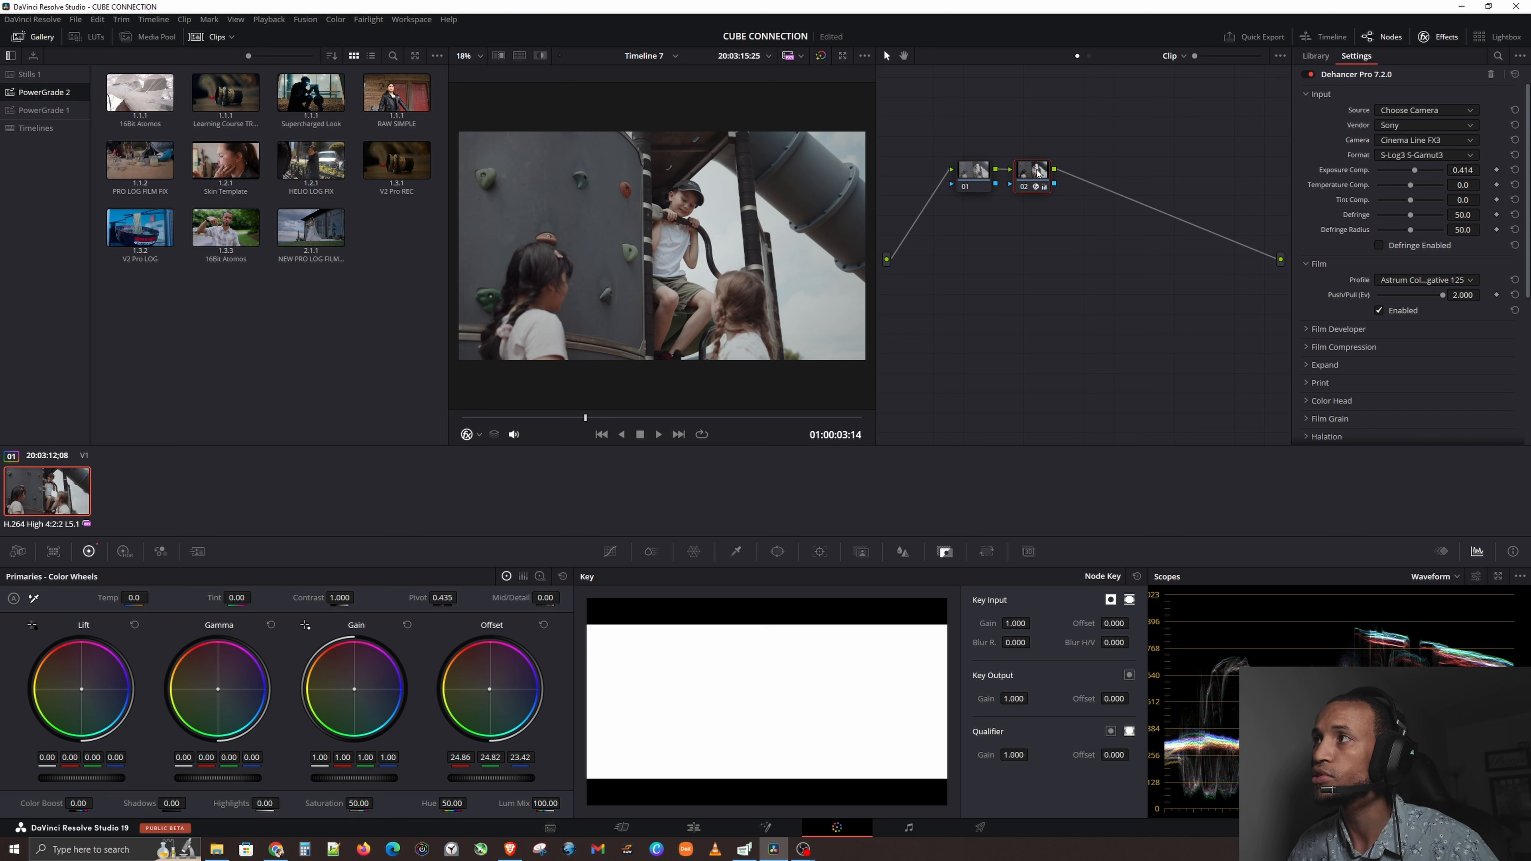
Compare the picture with the Dehancer node off and on, and add a new serial node after it, leaving the new node selected.
click(1036, 172)
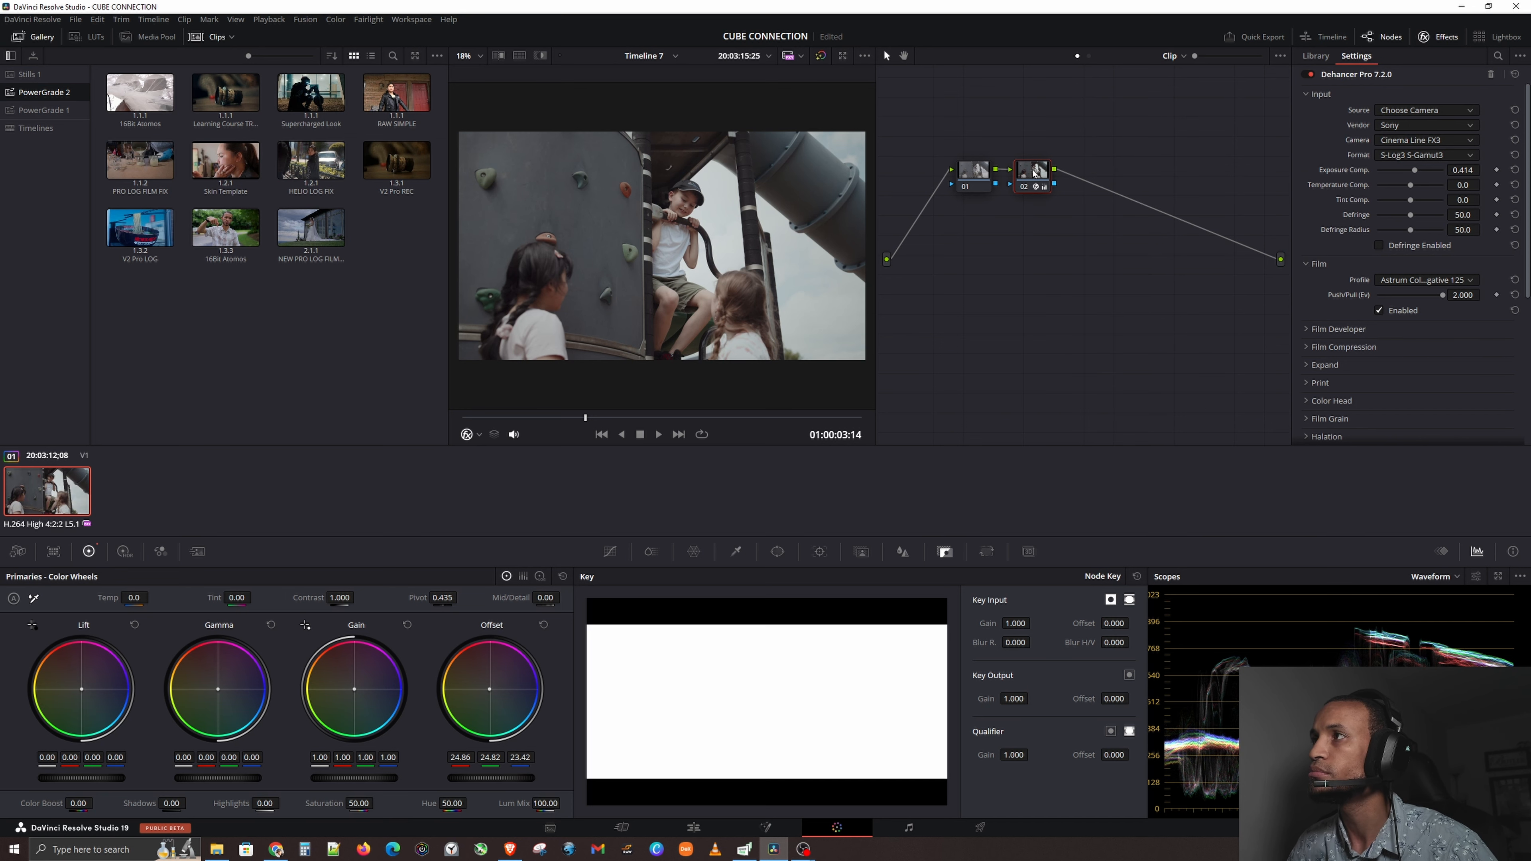
key(ctrl+d)
key(ctrl+d)
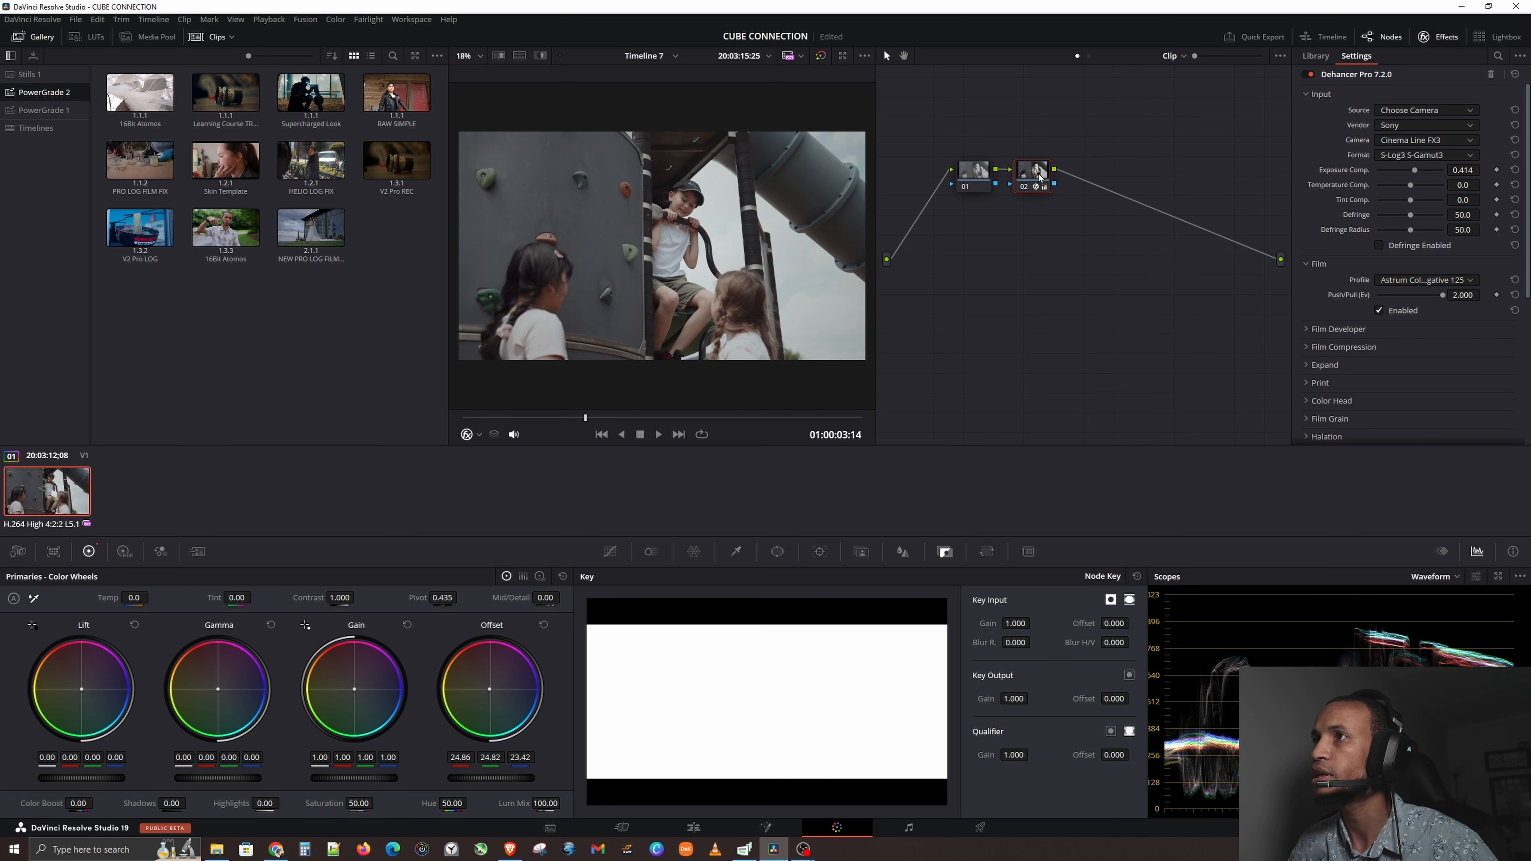
key(alt+s)
click(1036, 171)
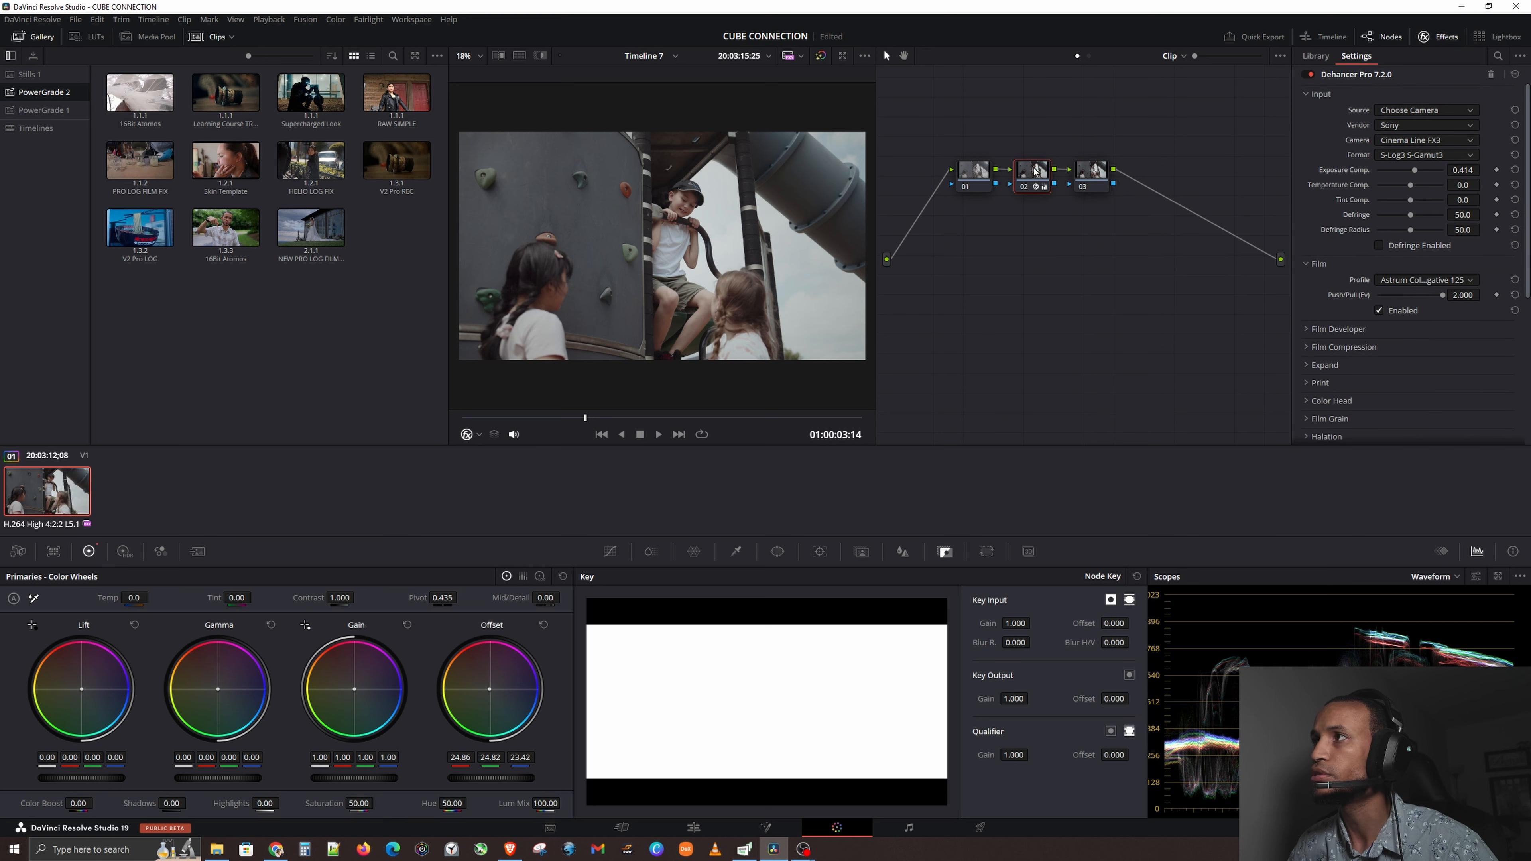
click(1088, 174)
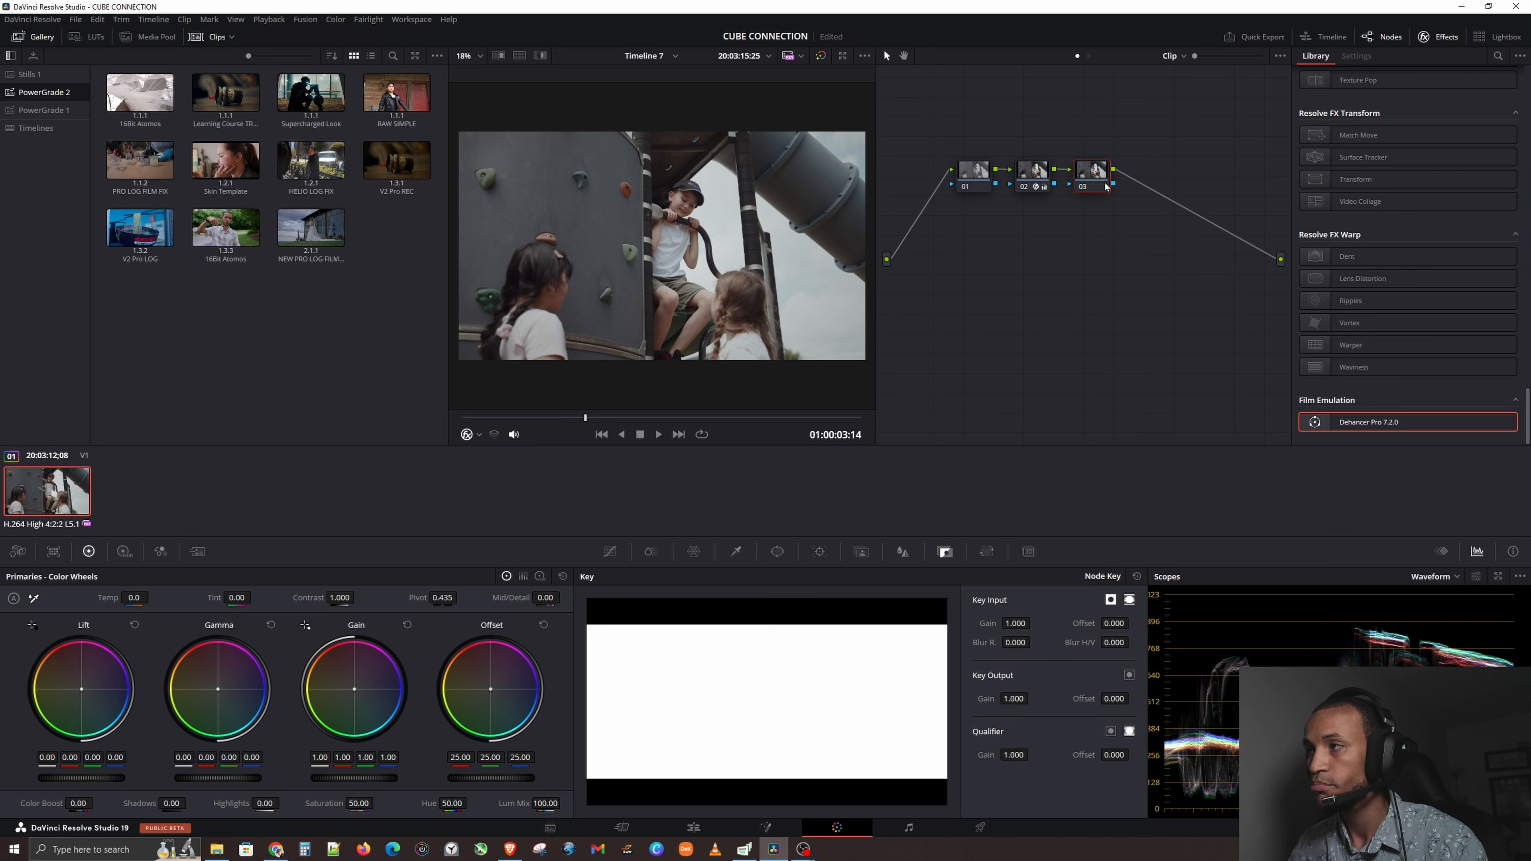
Copy node 02's Dehancer grade onto the empty node 03 and keep node 03 selected.
drag(1106, 187, 1106, 185)
click(1102, 175)
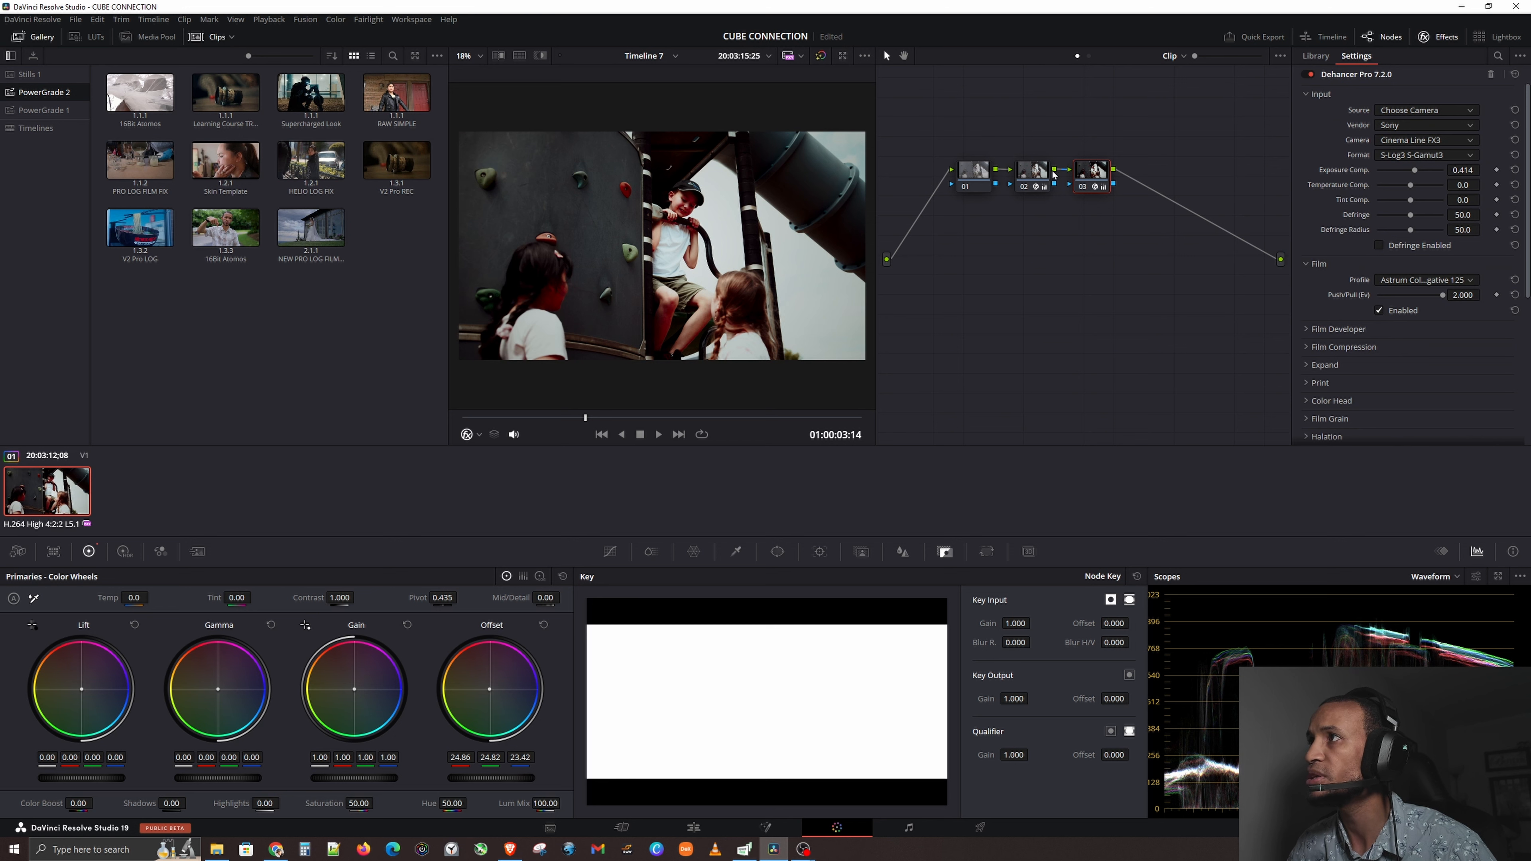
click(1040, 173)
click(1103, 180)
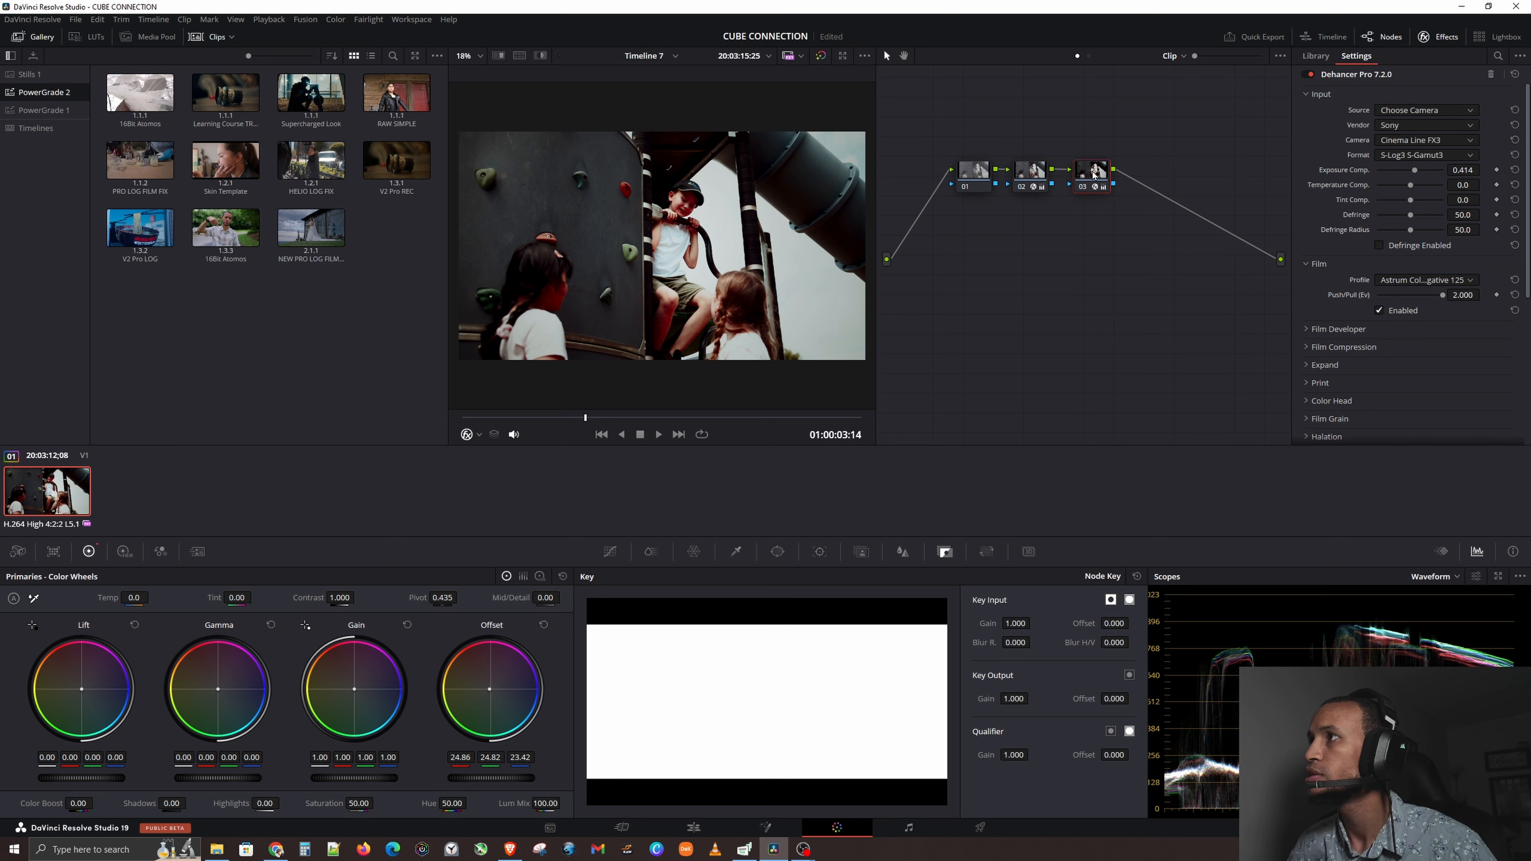
Turn off the film profile in node 03's Dehancer and disable all of its remaining tools.
click(1383, 311)
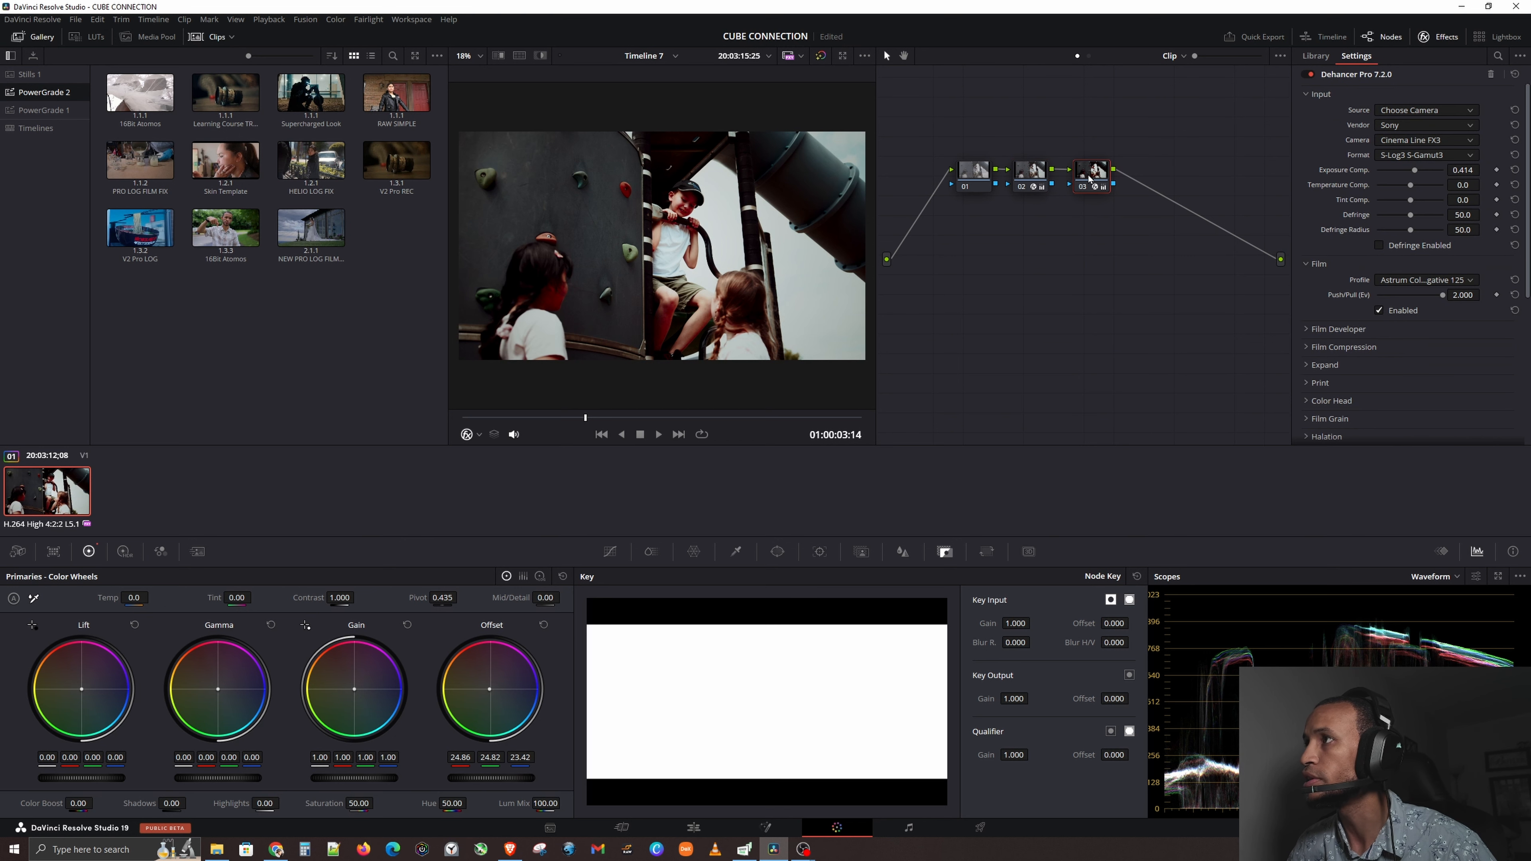
click(1380, 310)
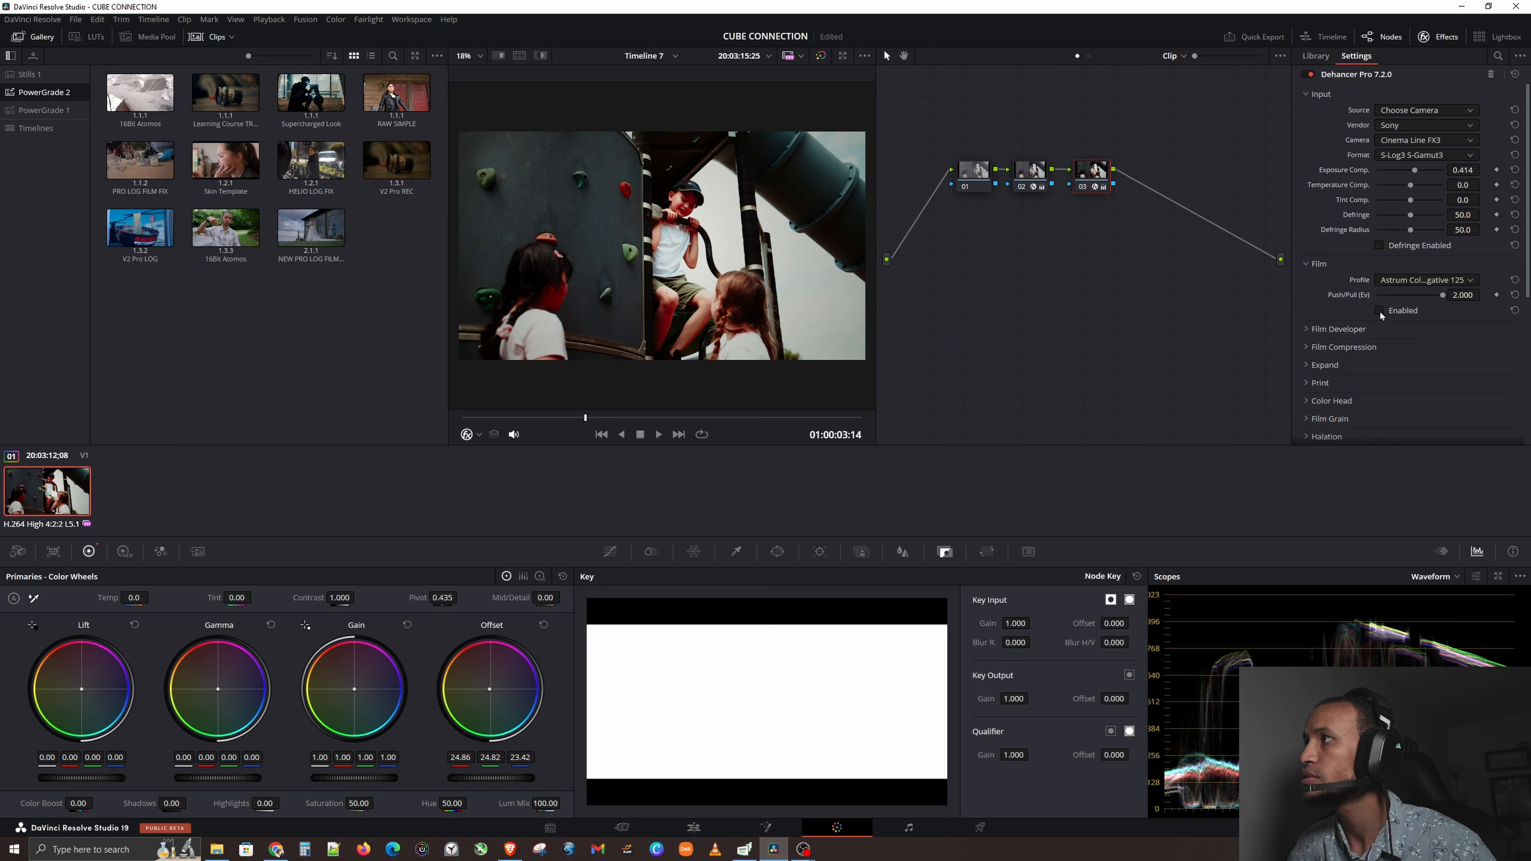
scroll(1381, 314, down, 5)
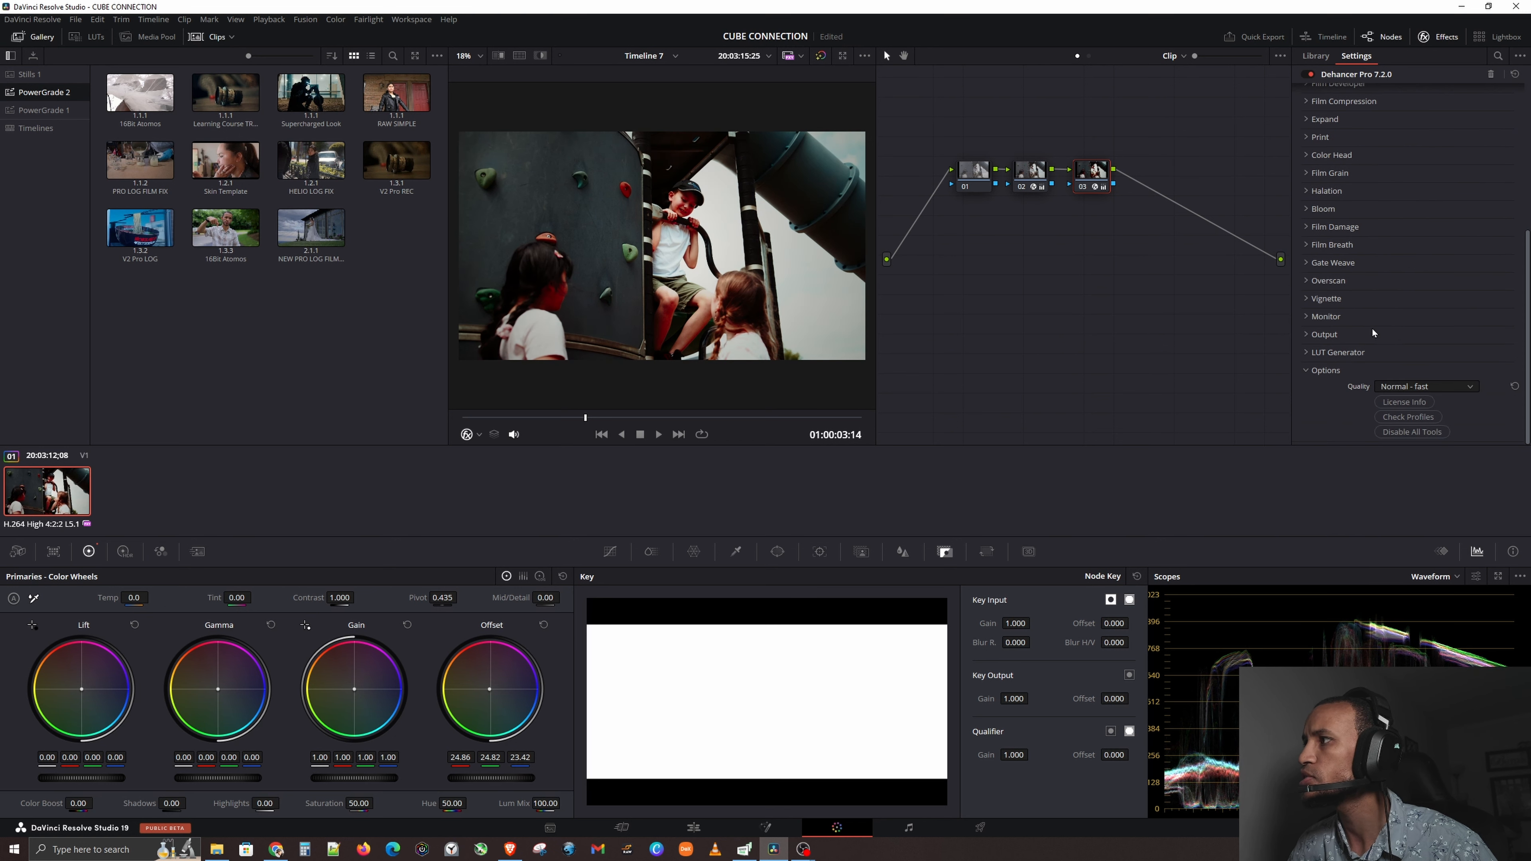
click(1412, 432)
scroll(1443, 283, up, 5)
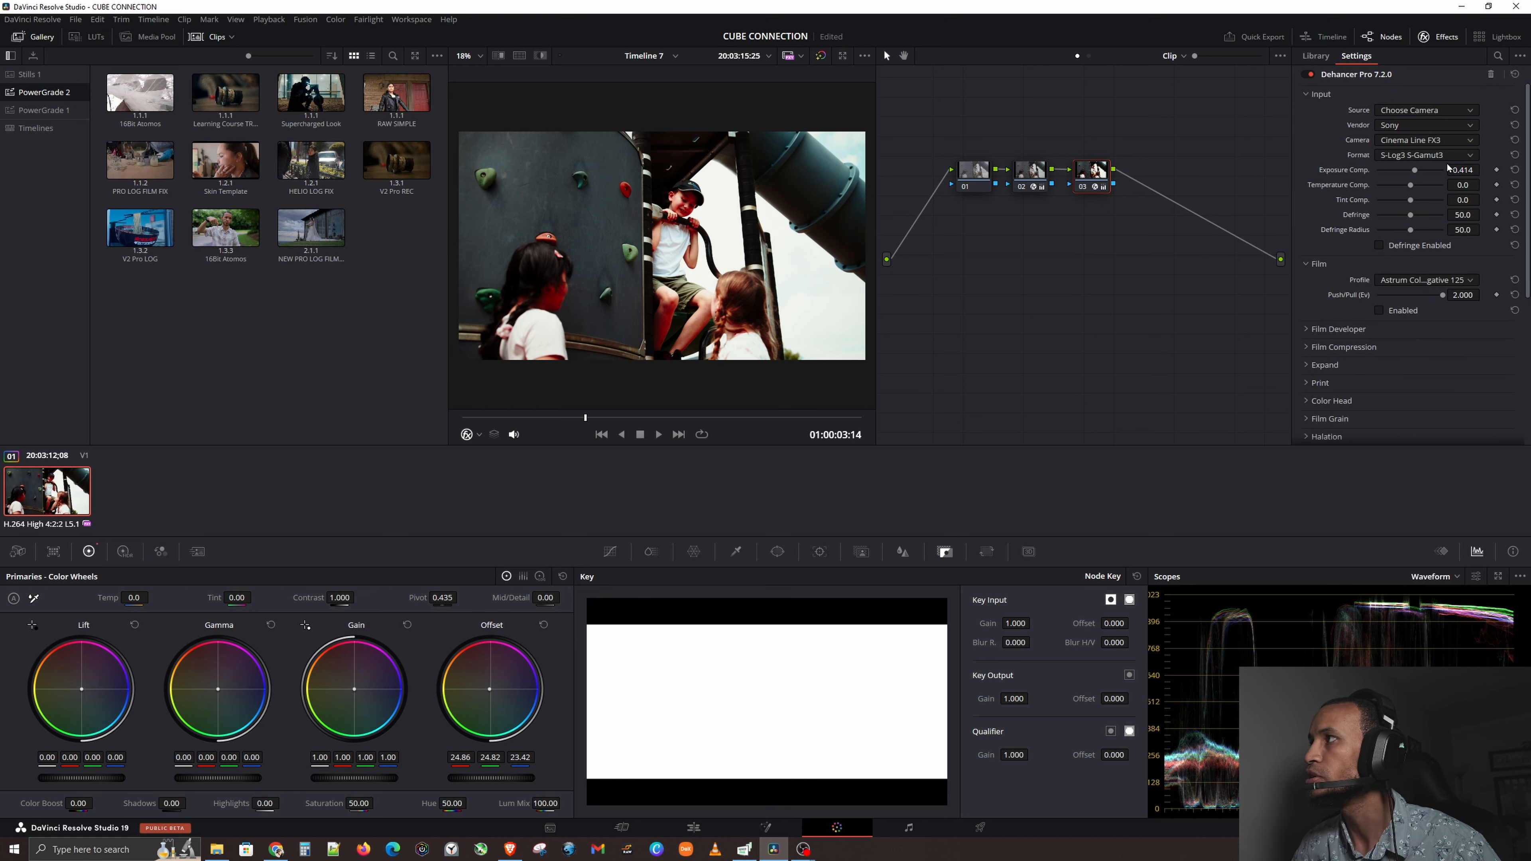
Reset node 02's Dehancer input Source to Rec.709 and its Exposure Comp. to 0.000.
click(1030, 181)
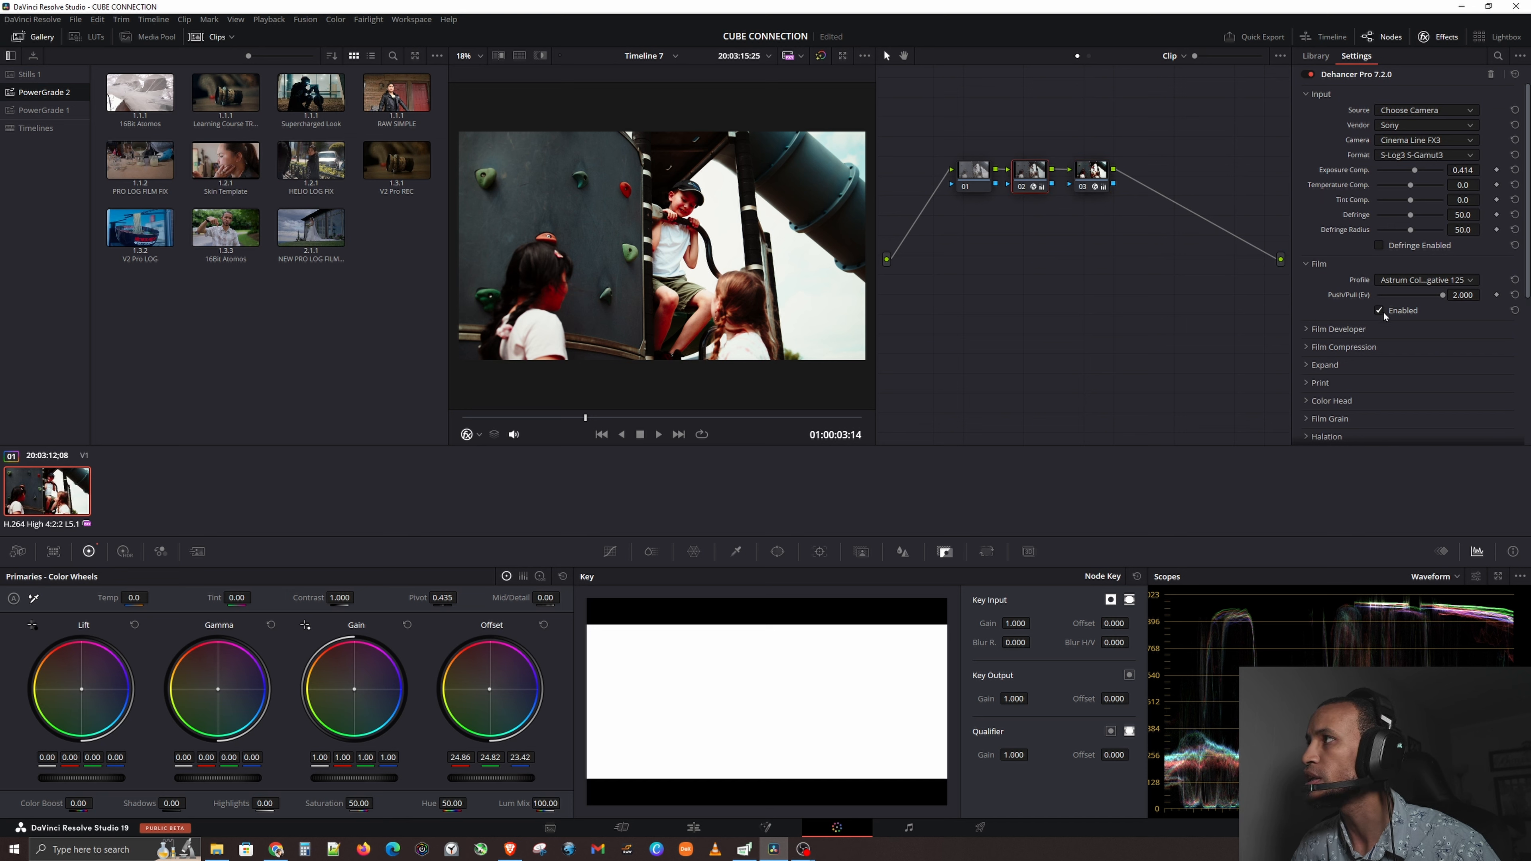
click(1514, 109)
click(1514, 170)
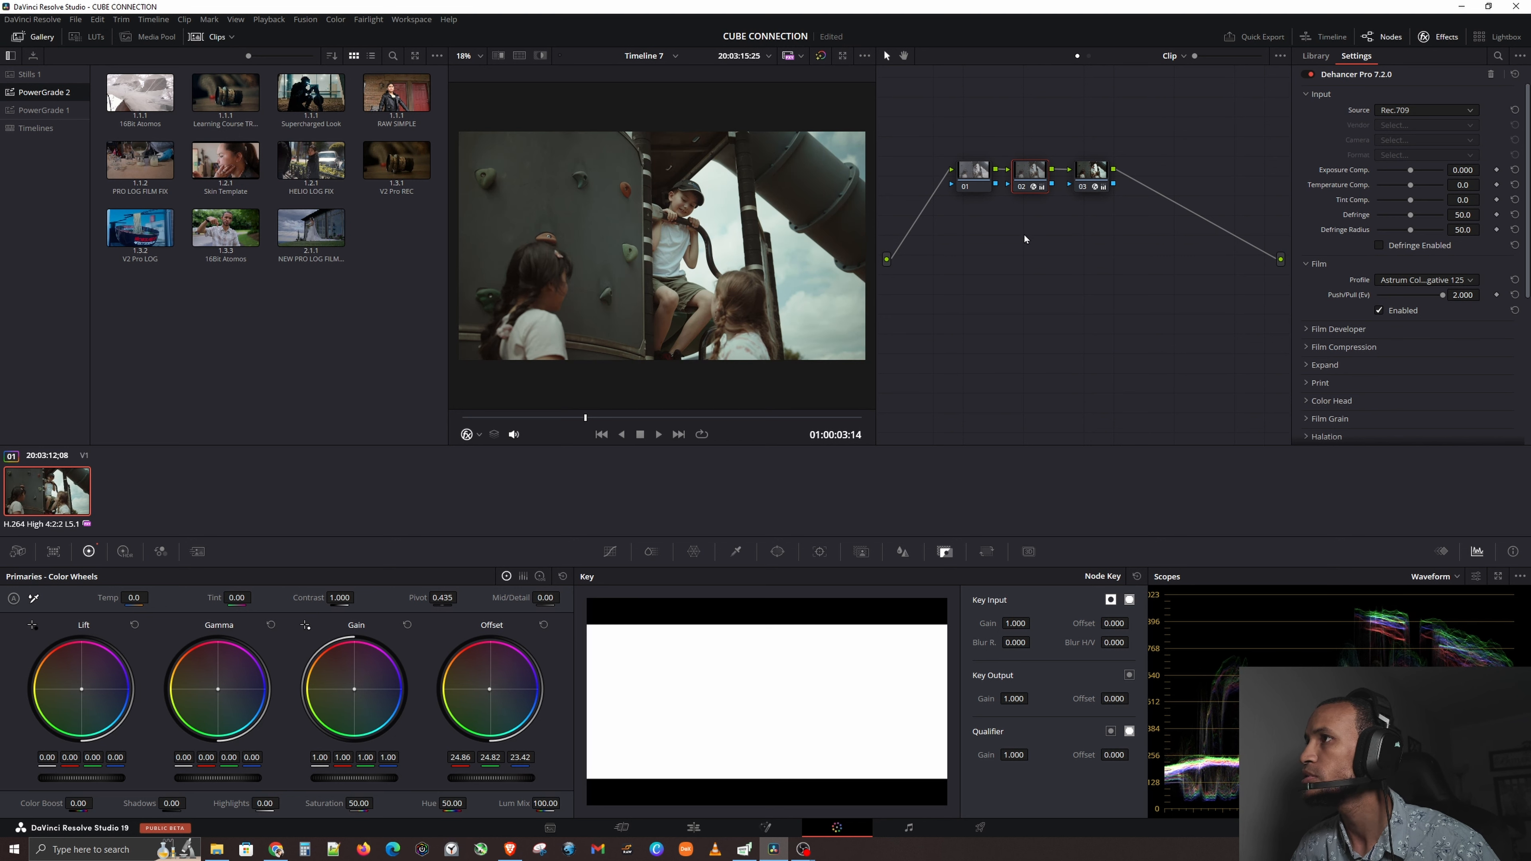
Add a new serial node after node 03.
click(1083, 176)
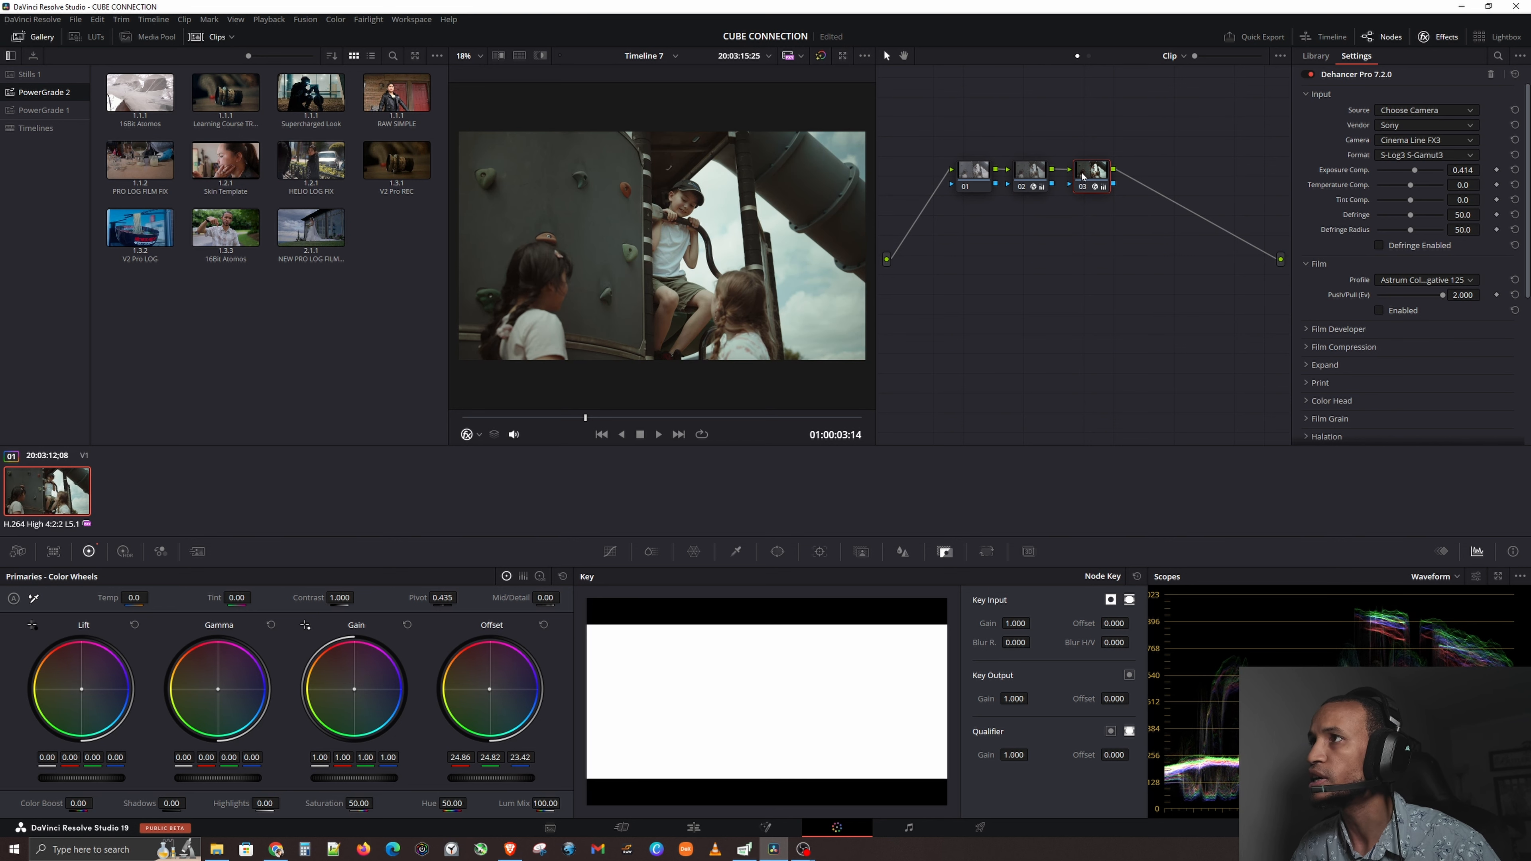
key(ctrl)
key(ctrl)
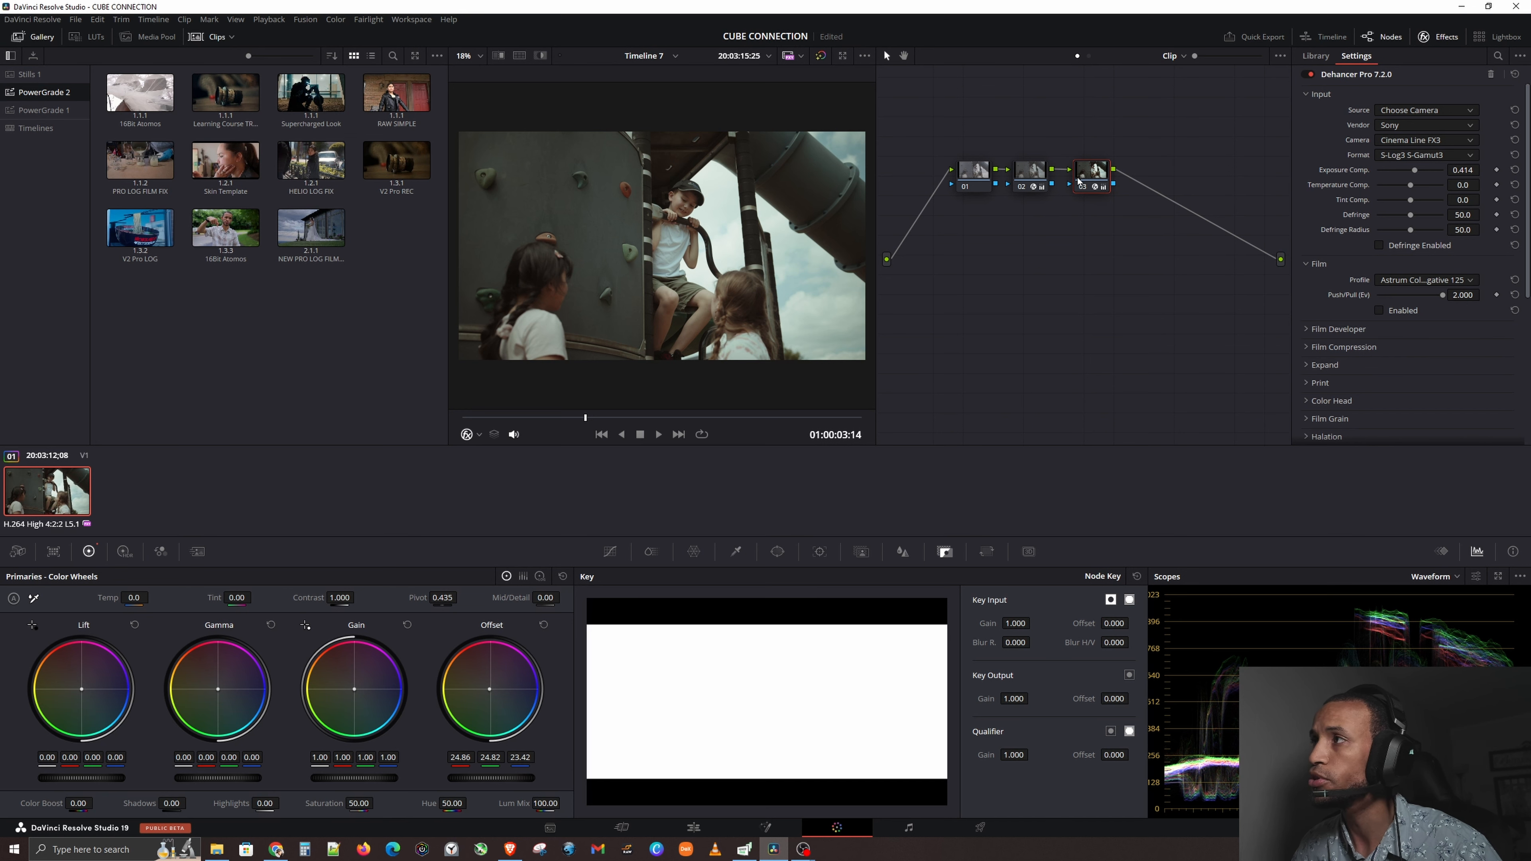
click(1032, 172)
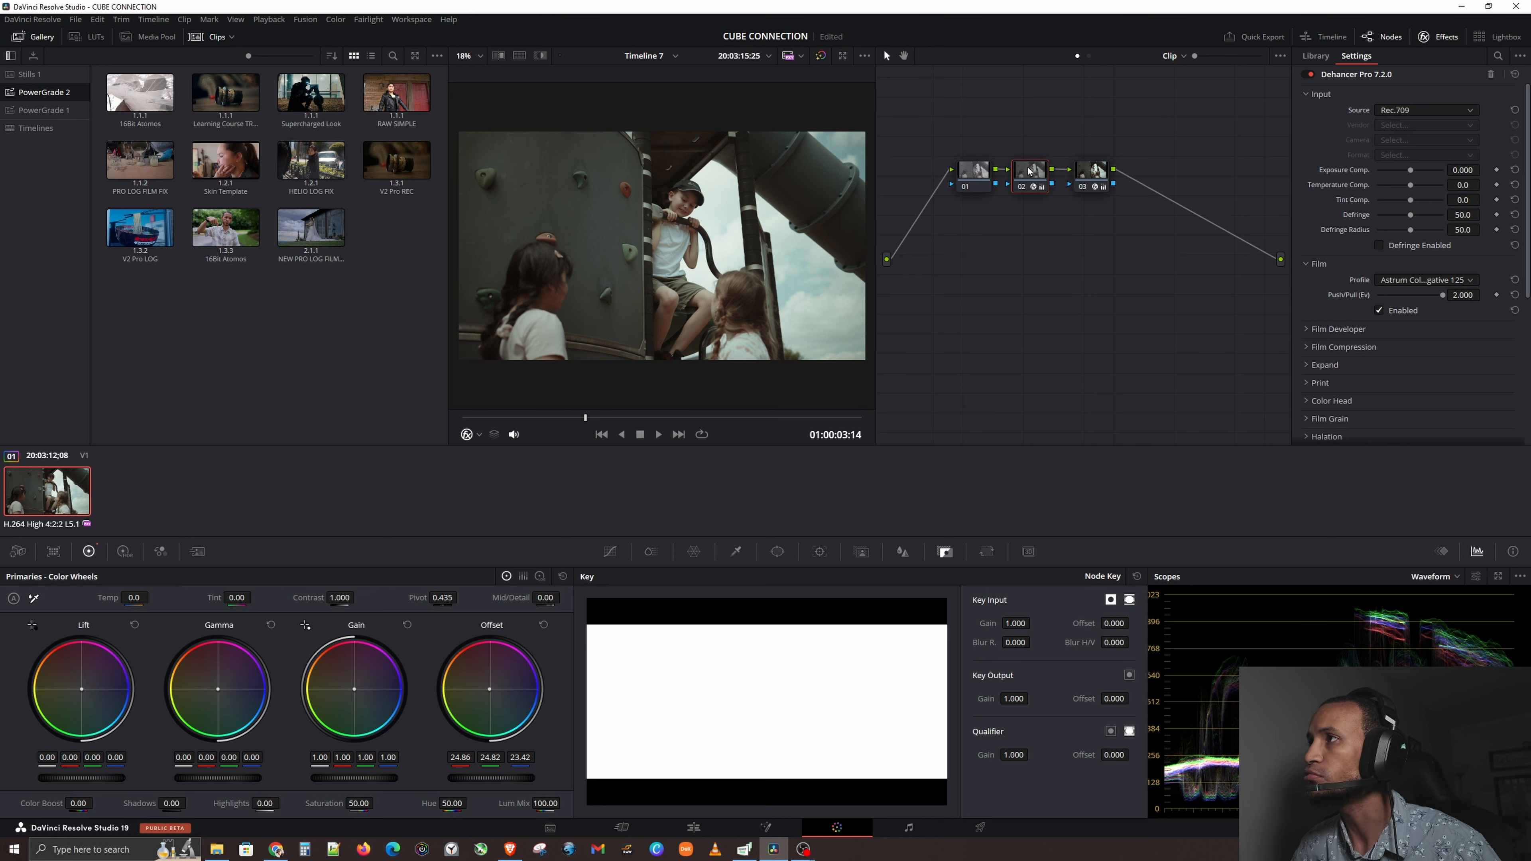
click(1094, 178)
key(alt+s)
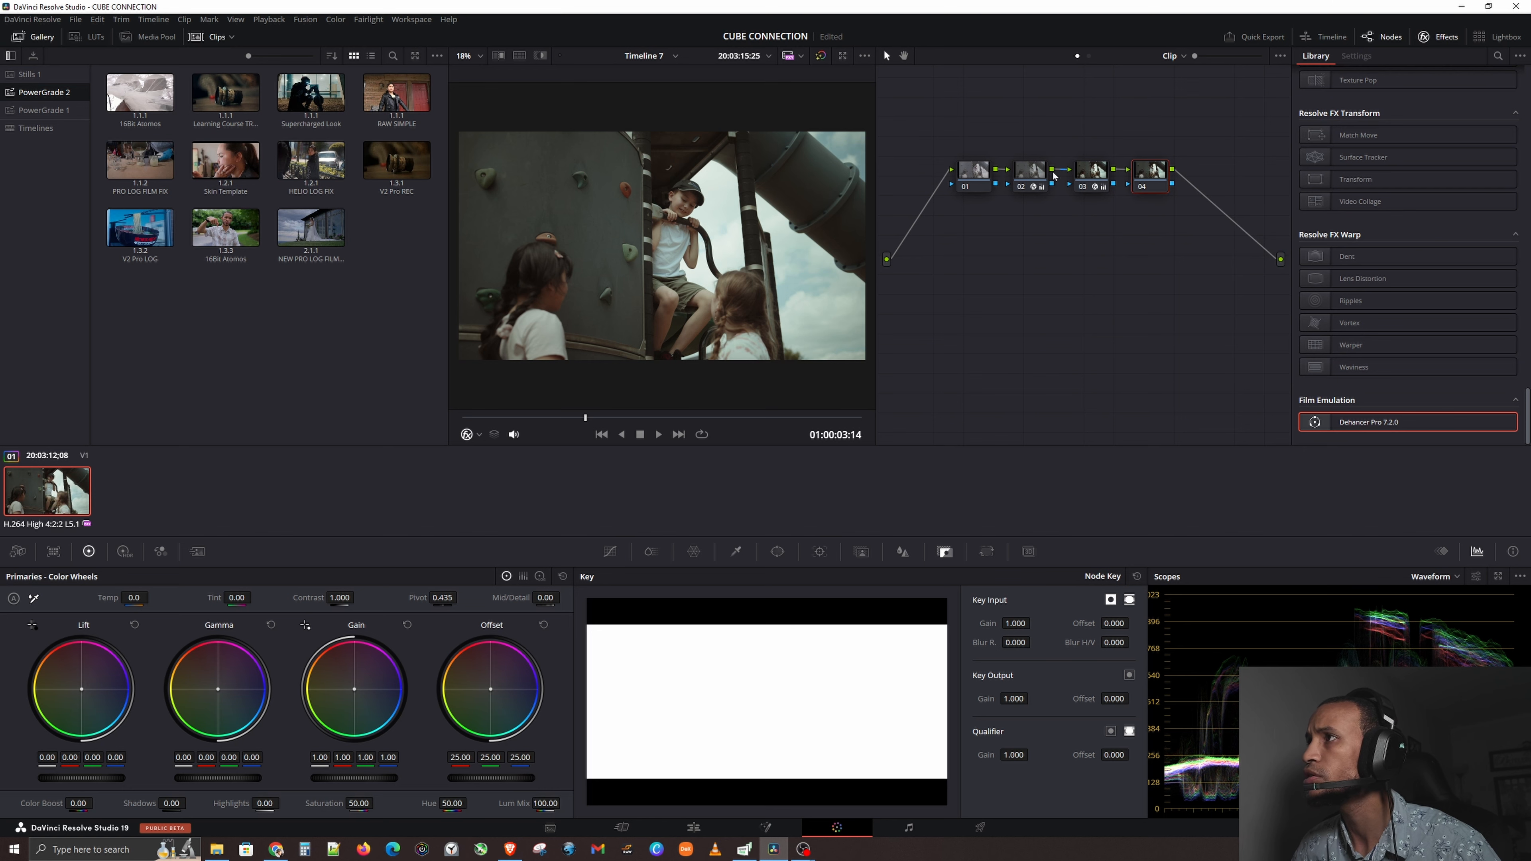
Copy node 02's film profile grade onto the new last node and delete the original node 02.
click(1029, 175)
key(ctrl+c)
click(1150, 174)
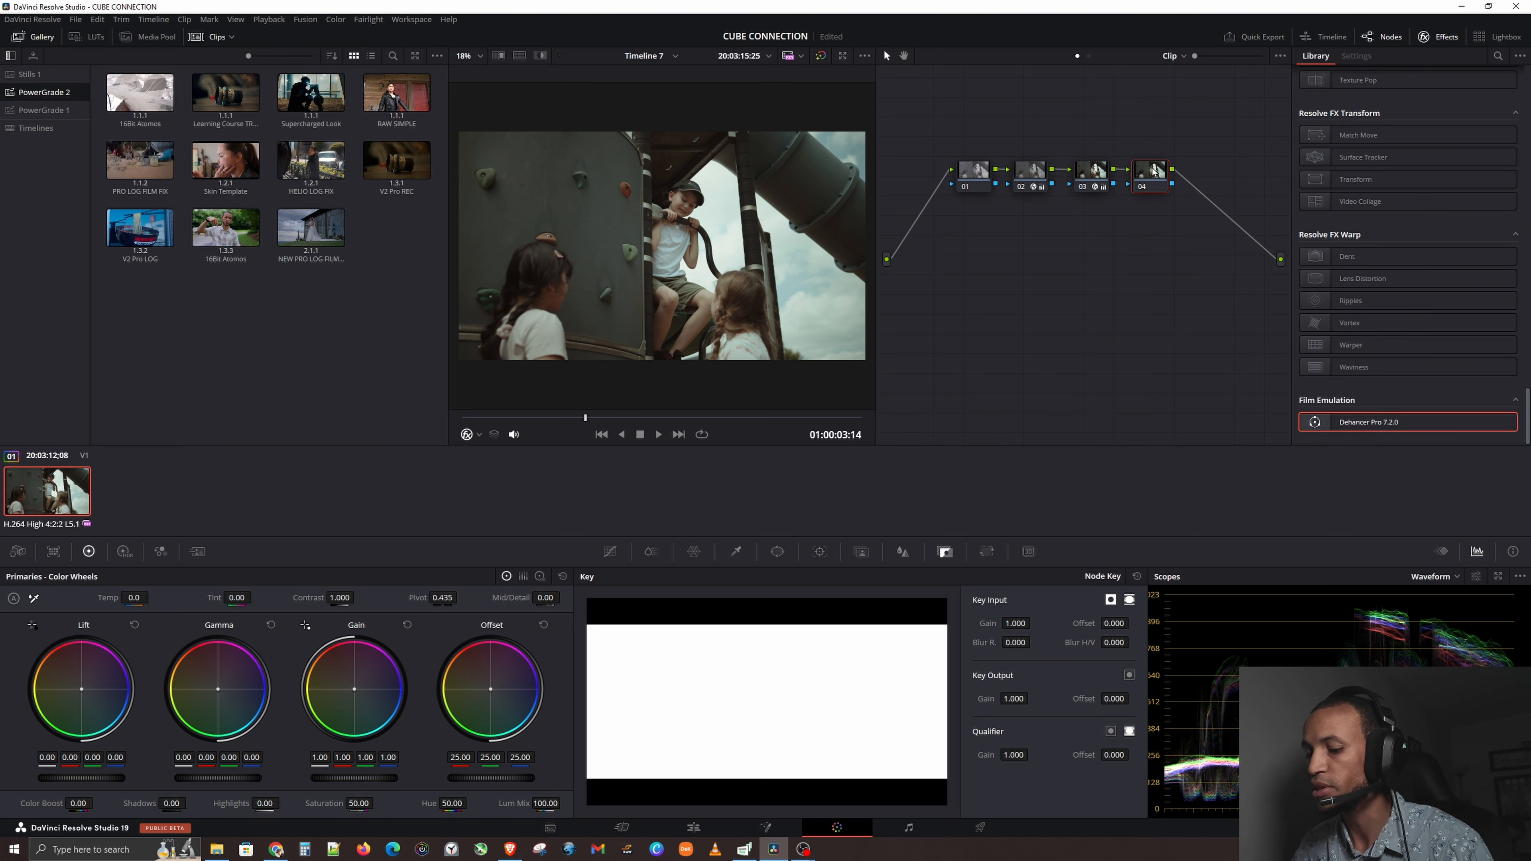
key(ctrl+v)
click(1025, 173)
key(Delete)
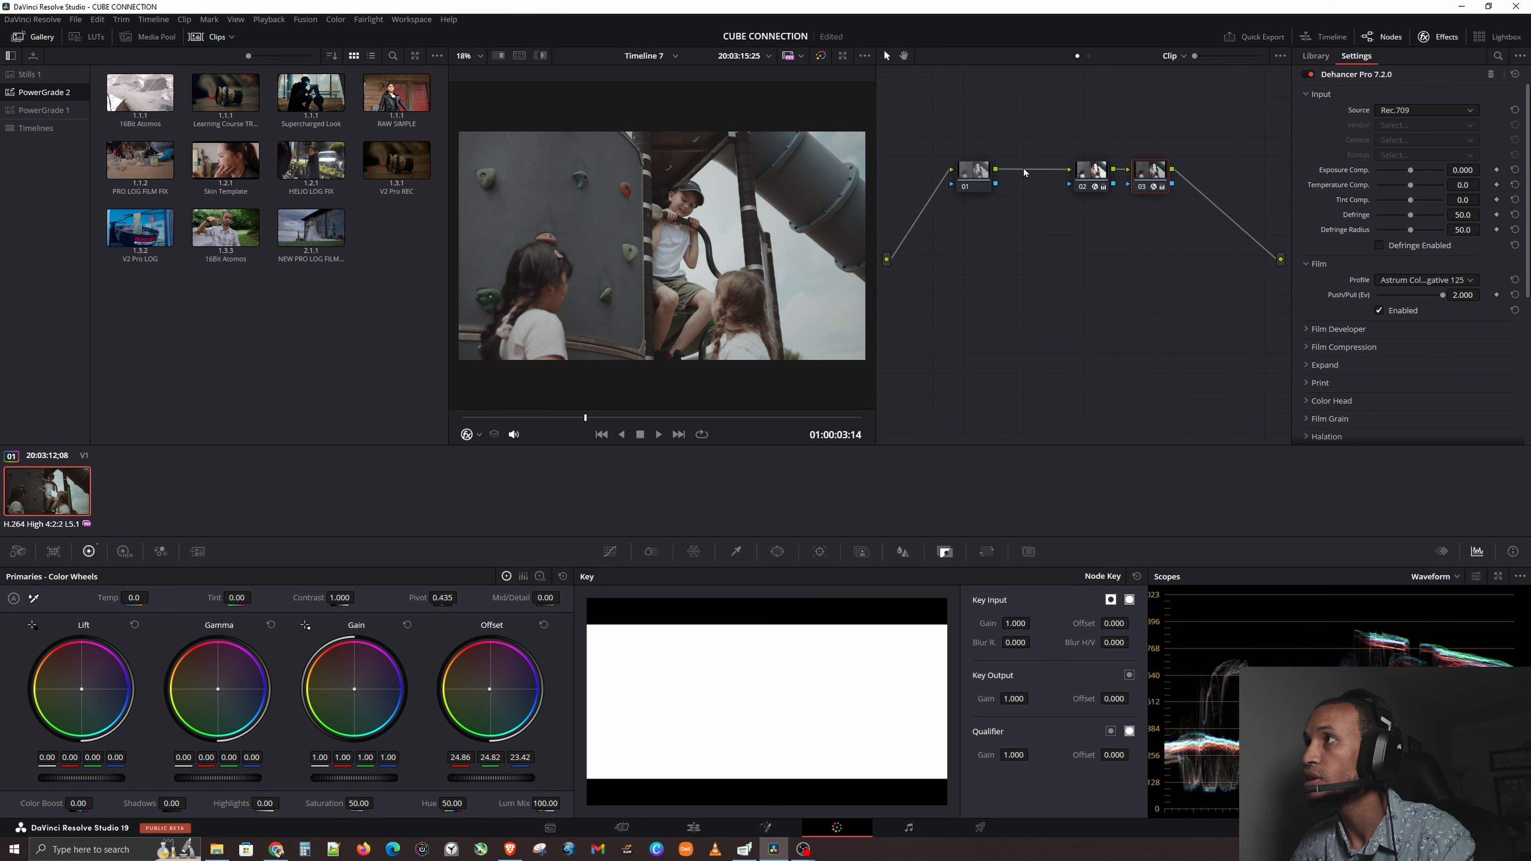
Set the Key Output Gain of the last Dehancer node to 0.2.
click(1147, 181)
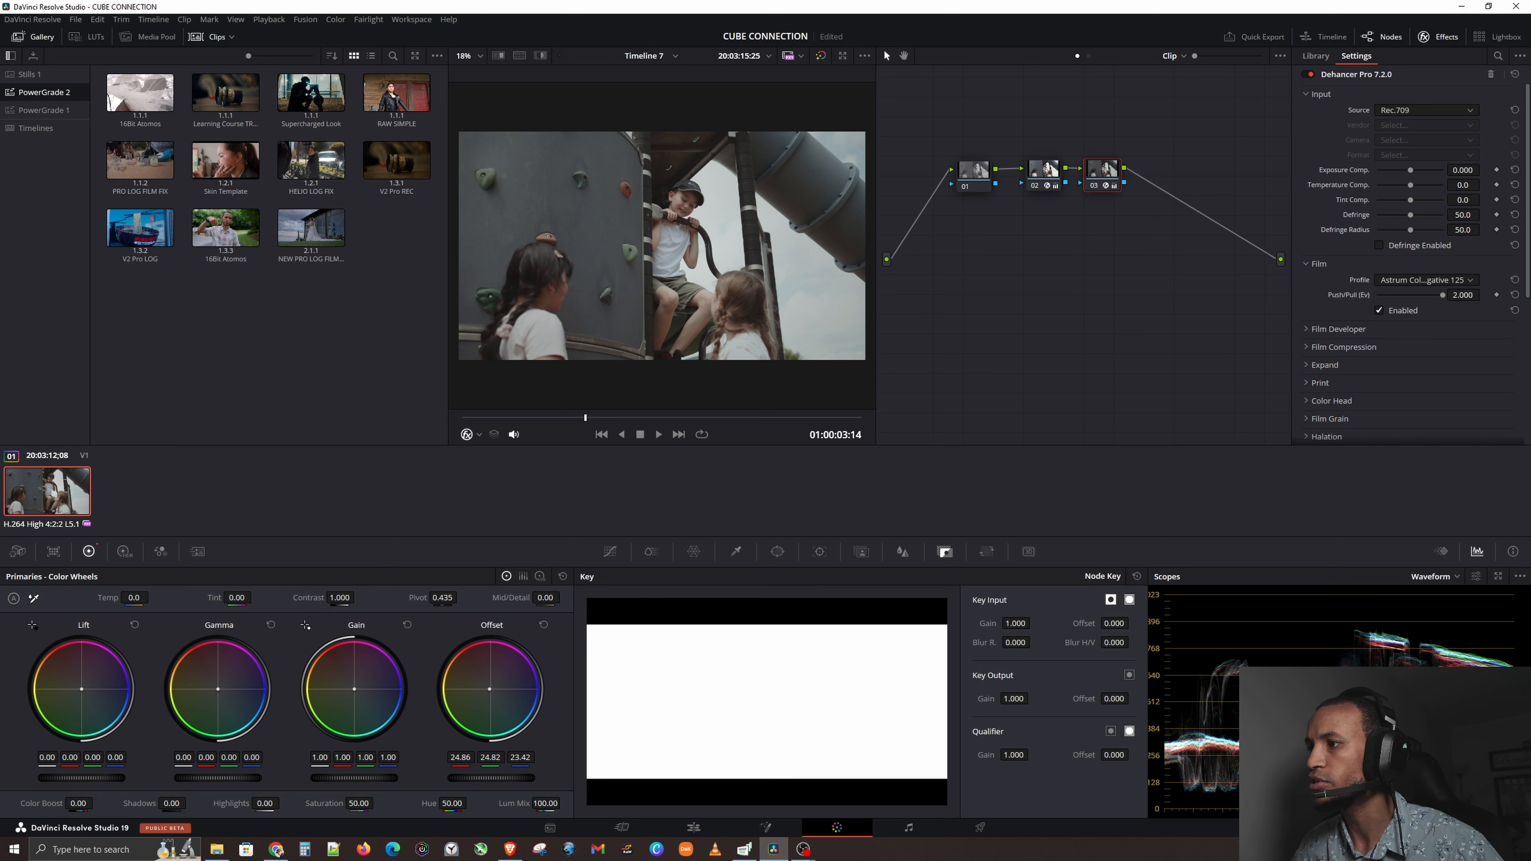
click(1003, 697)
text(0.2)
key(Return)
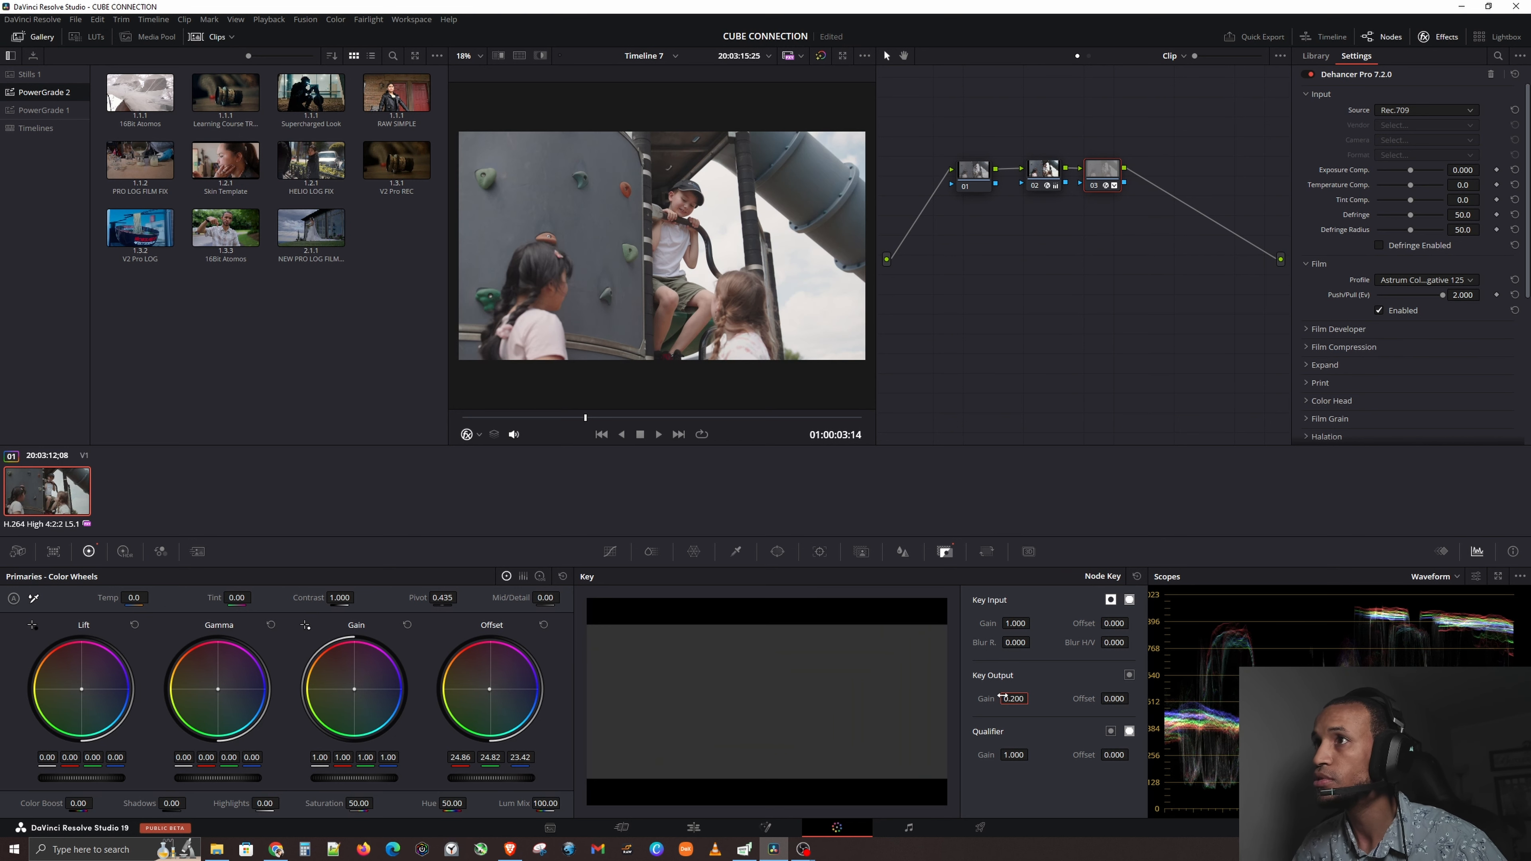
click(1101, 171)
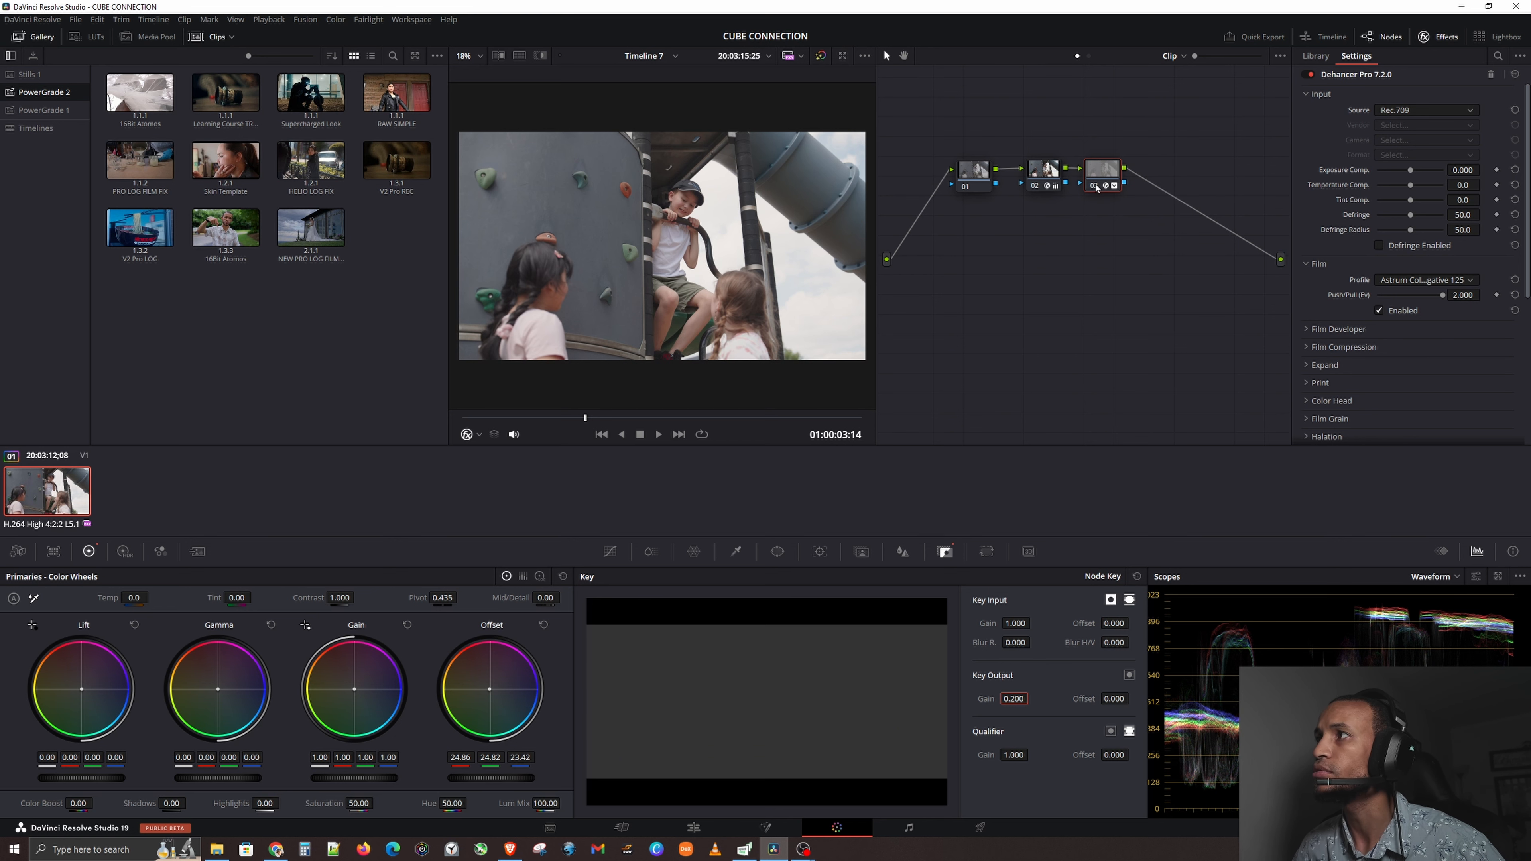
key(alt+s)
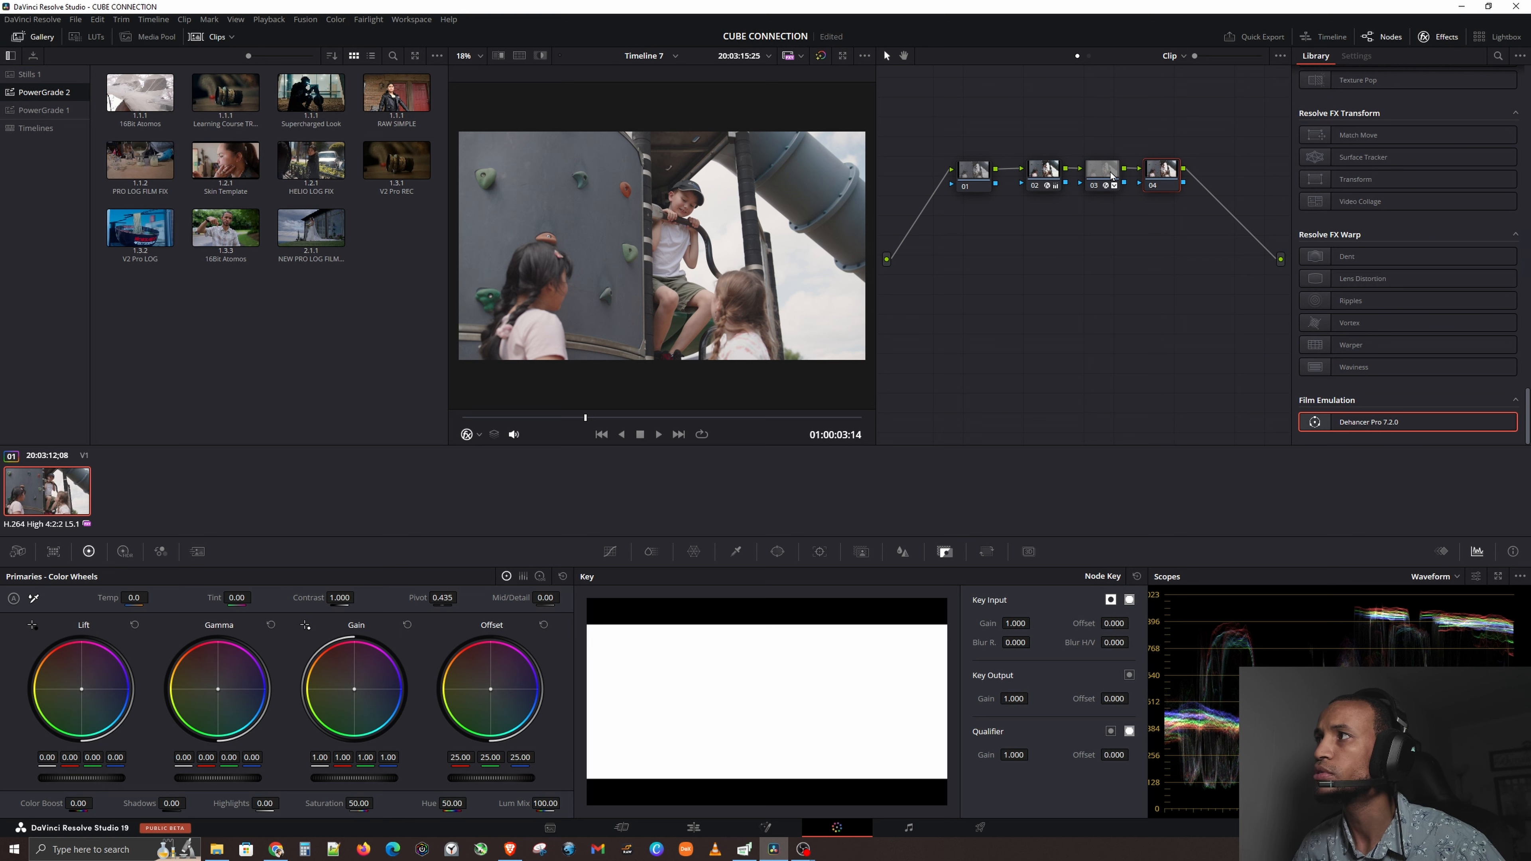
key(ctrl+z)
key(alt+s)
key(alt+s)
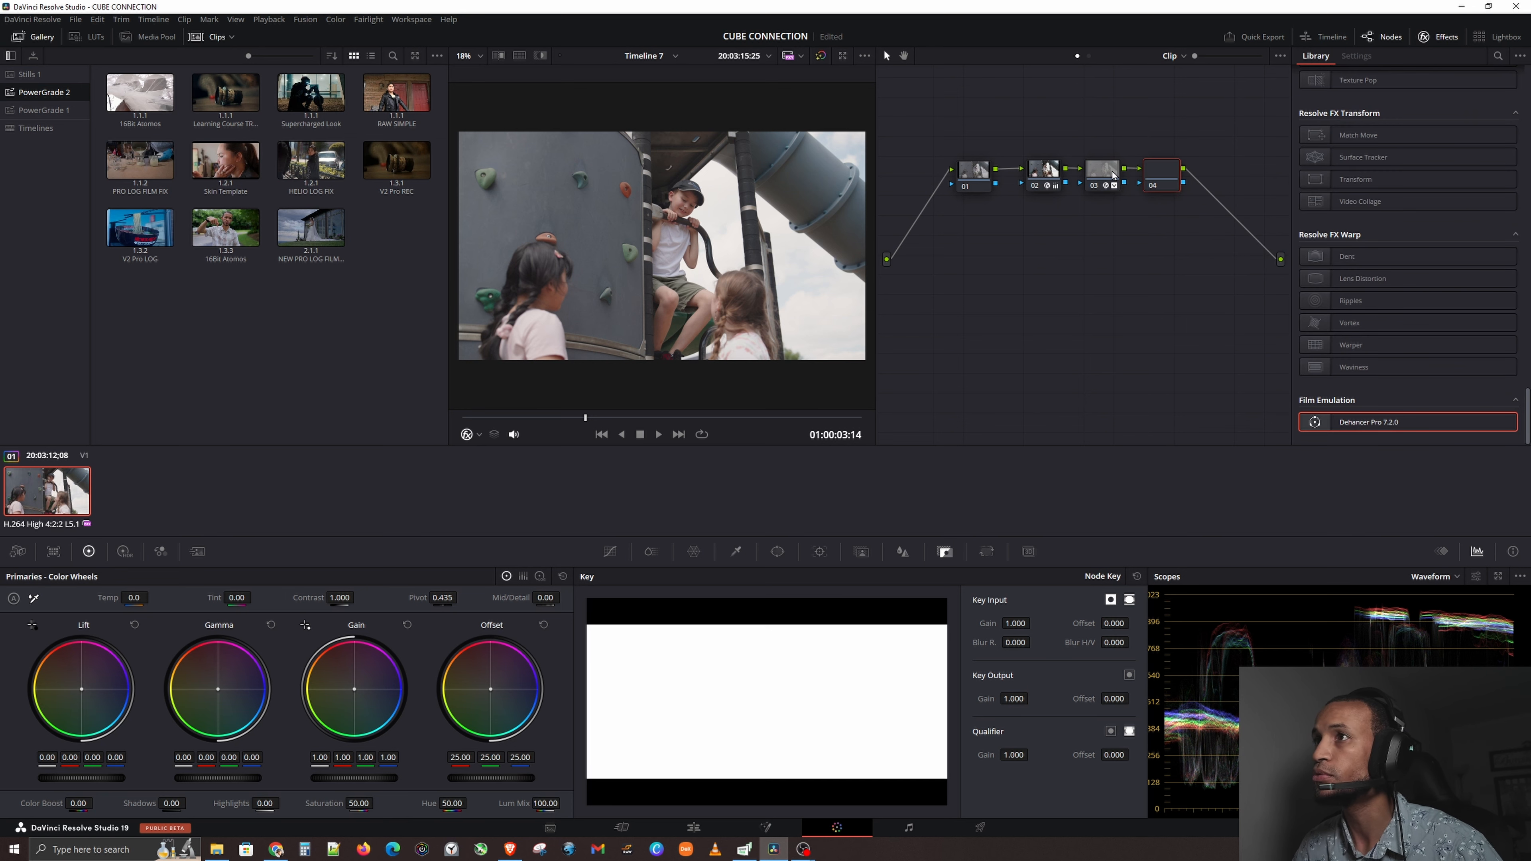
key(ctrl+z)
key(ctrl+z)
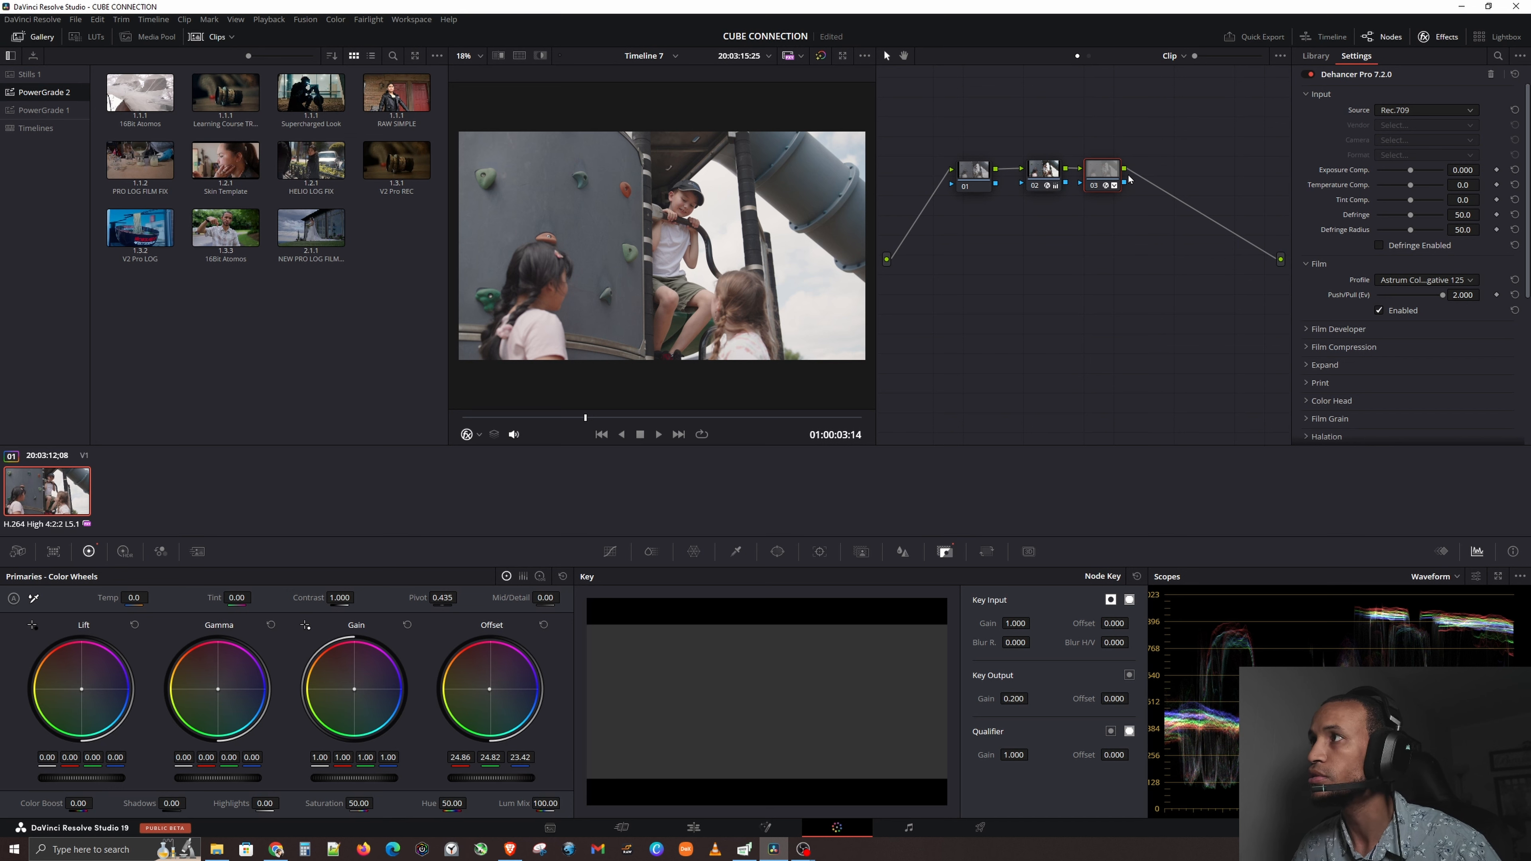
Compare the picture with the last film profile node turned off and on.
key(ctrl+d)
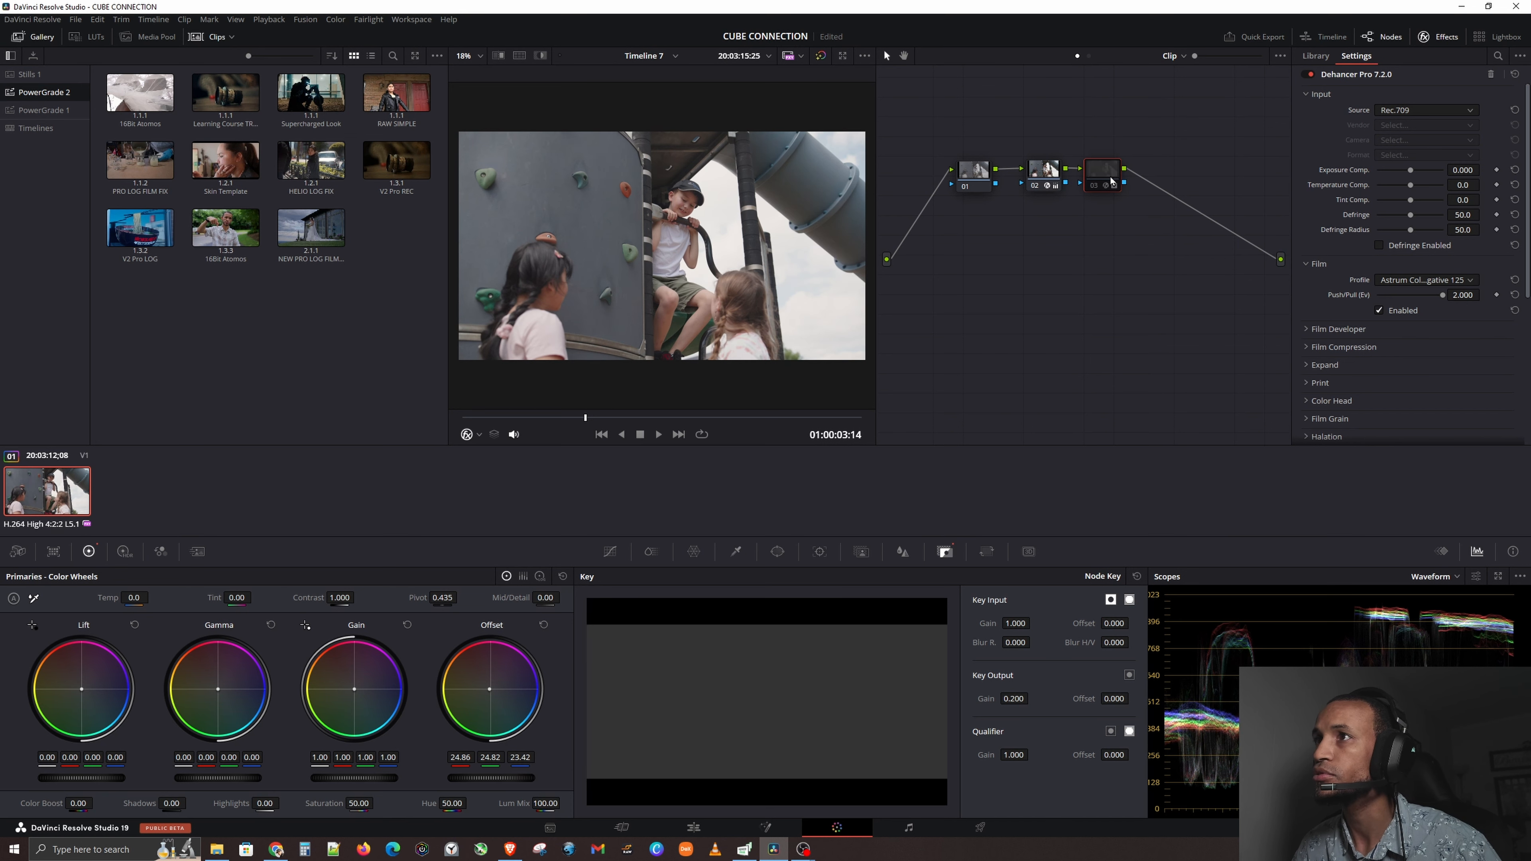
key(ctrl+d)
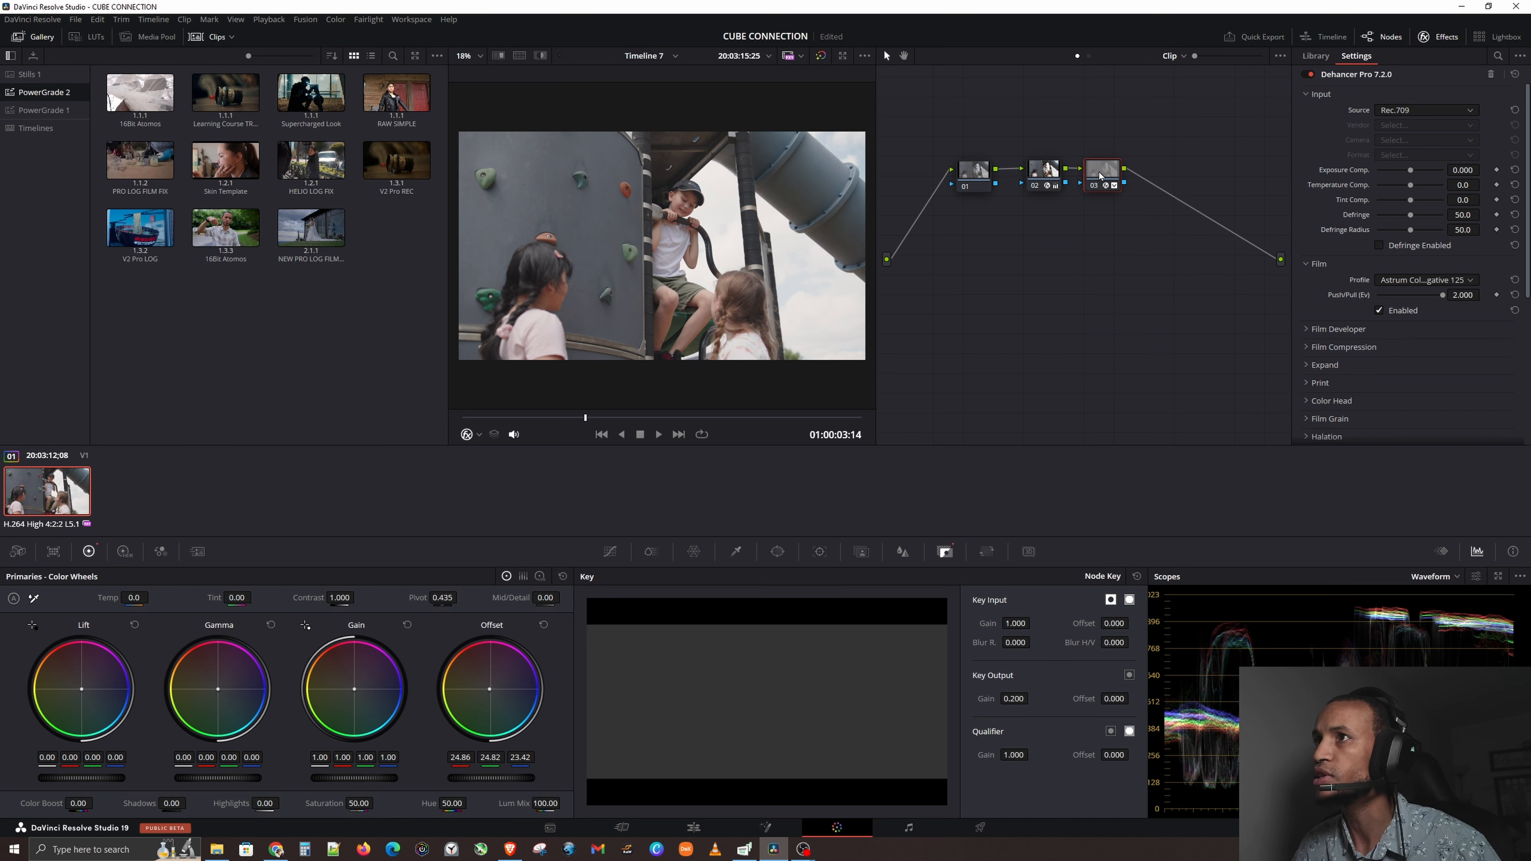
key(ctrl+d)
key(ctrl+d)
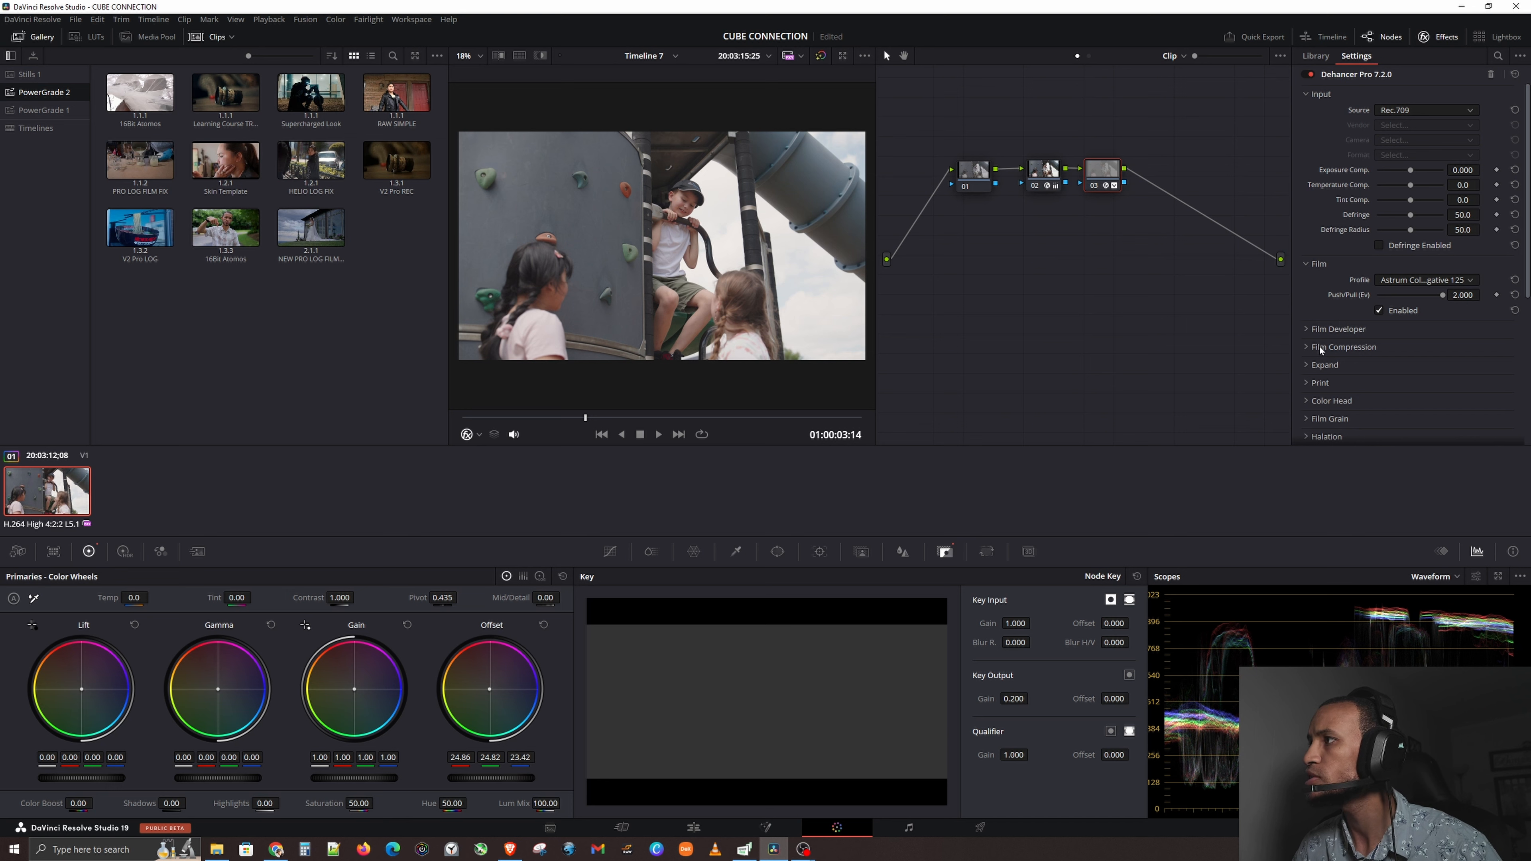
Review the Film Developer and Film Compression settings of the last Dehancer node.
click(1335, 329)
scroll(1392, 313, down, 1)
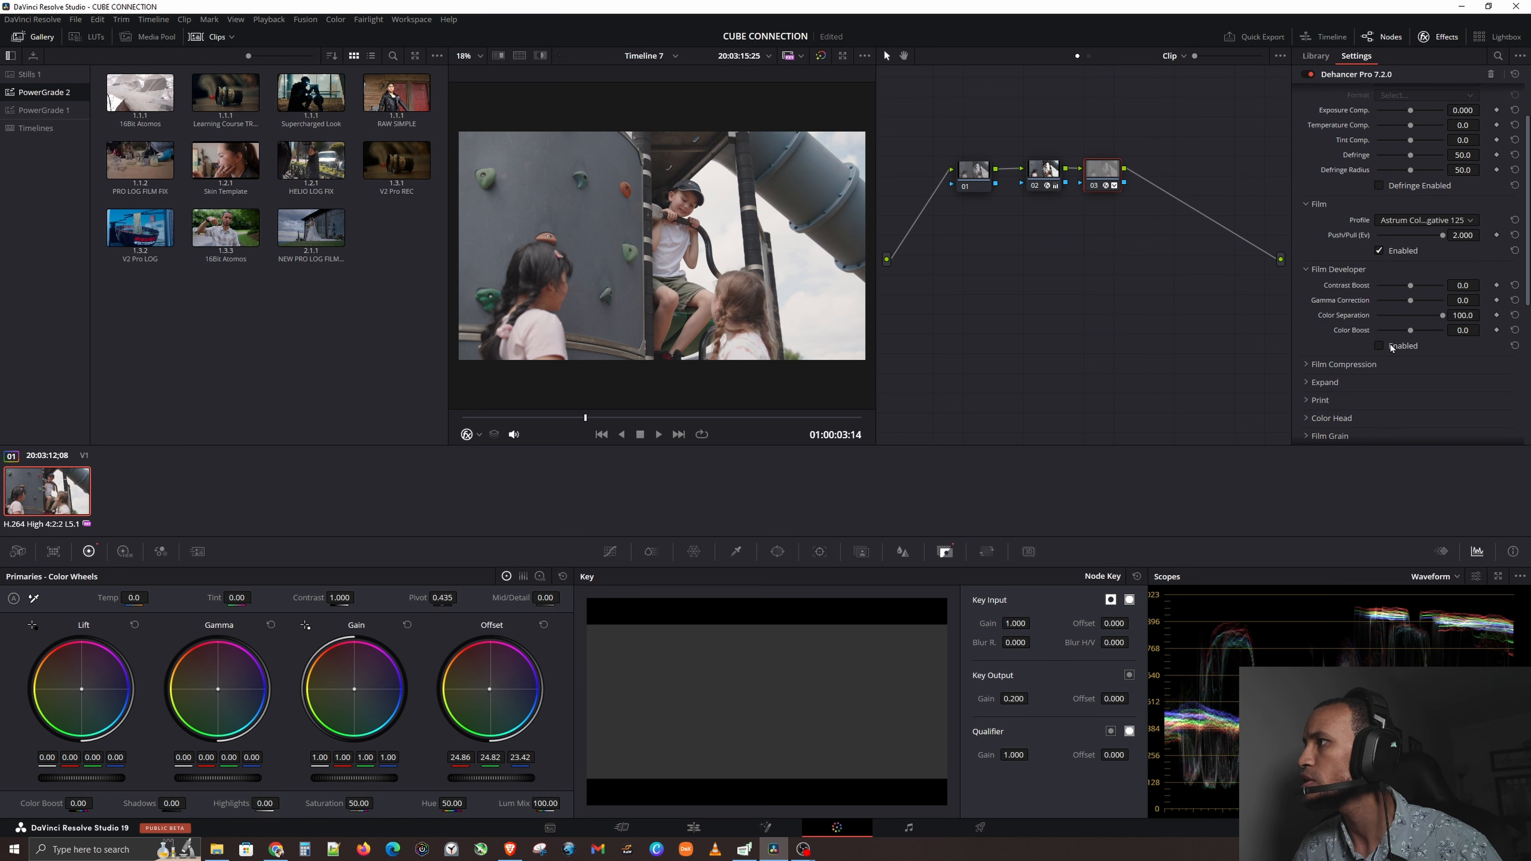
click(1350, 271)
click(1347, 288)
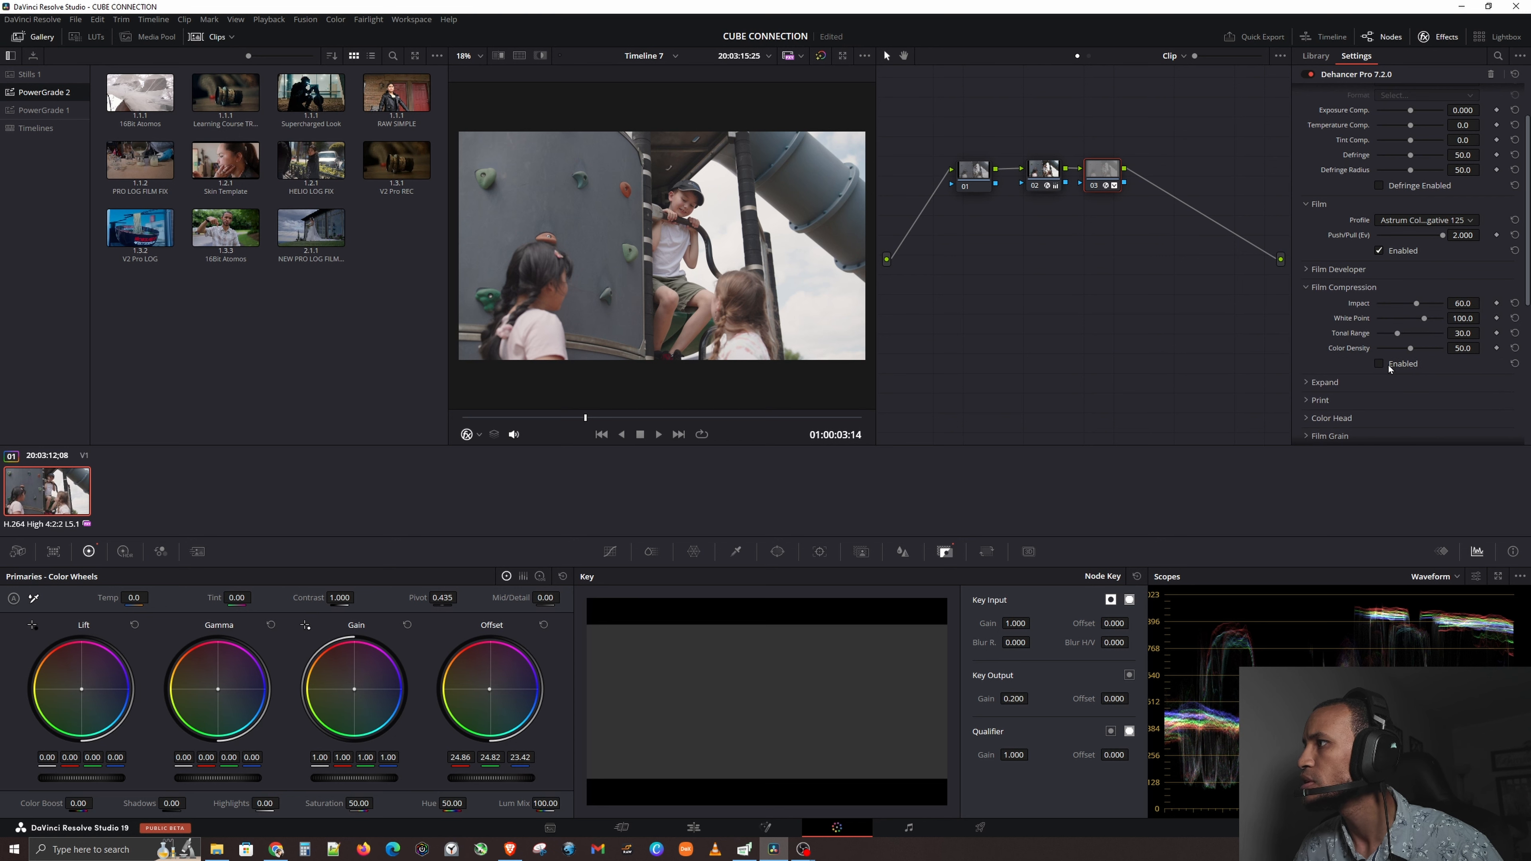
click(1349, 288)
scroll(1343, 253, down, 1)
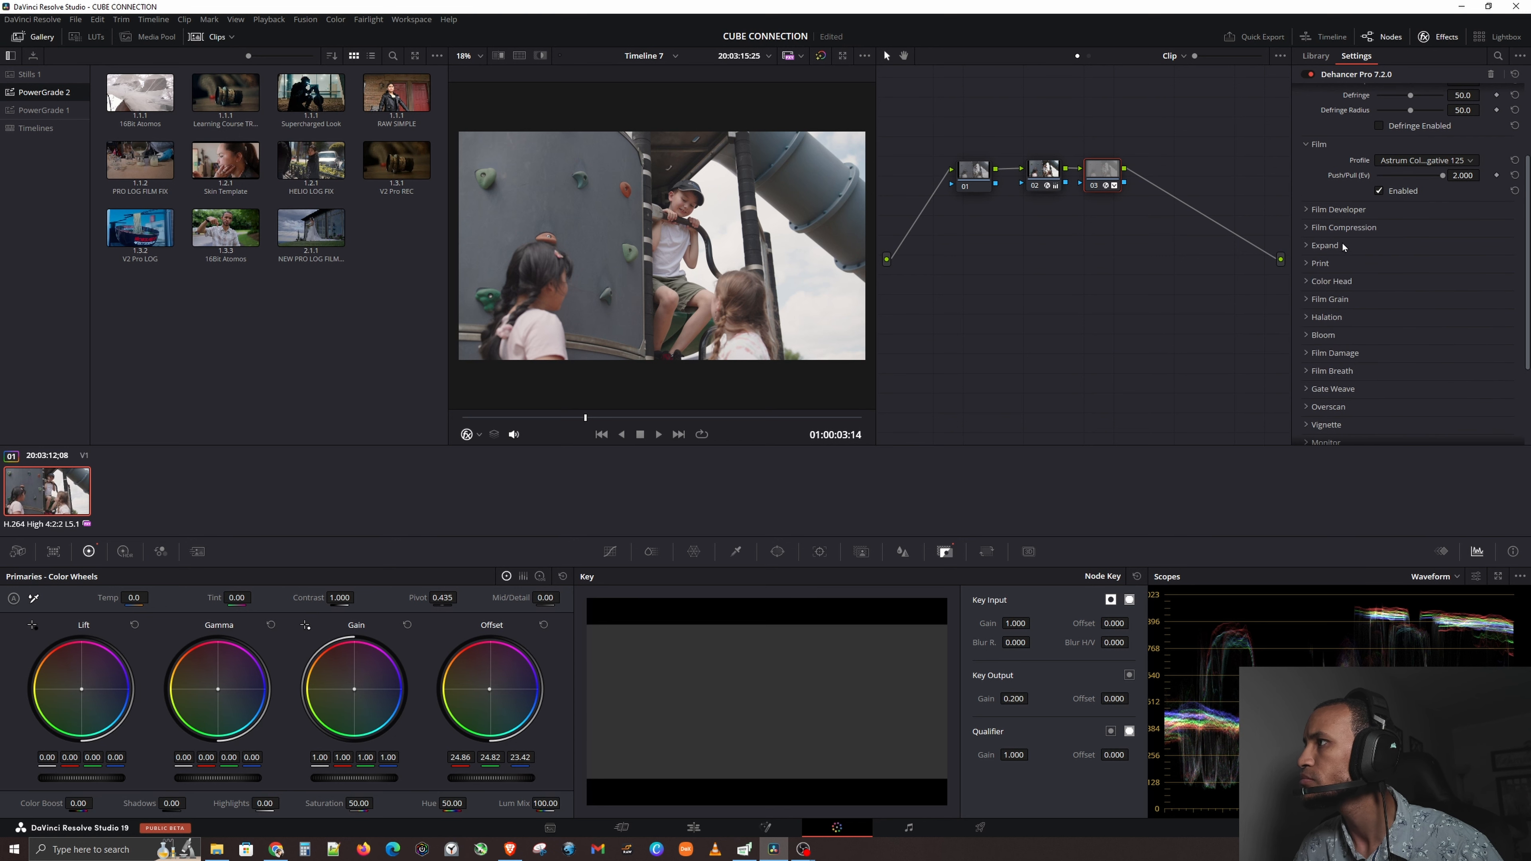
Try an Expand Black Point of about -8.07, reset it, and raise Expand's White Point to 120.
click(1334, 247)
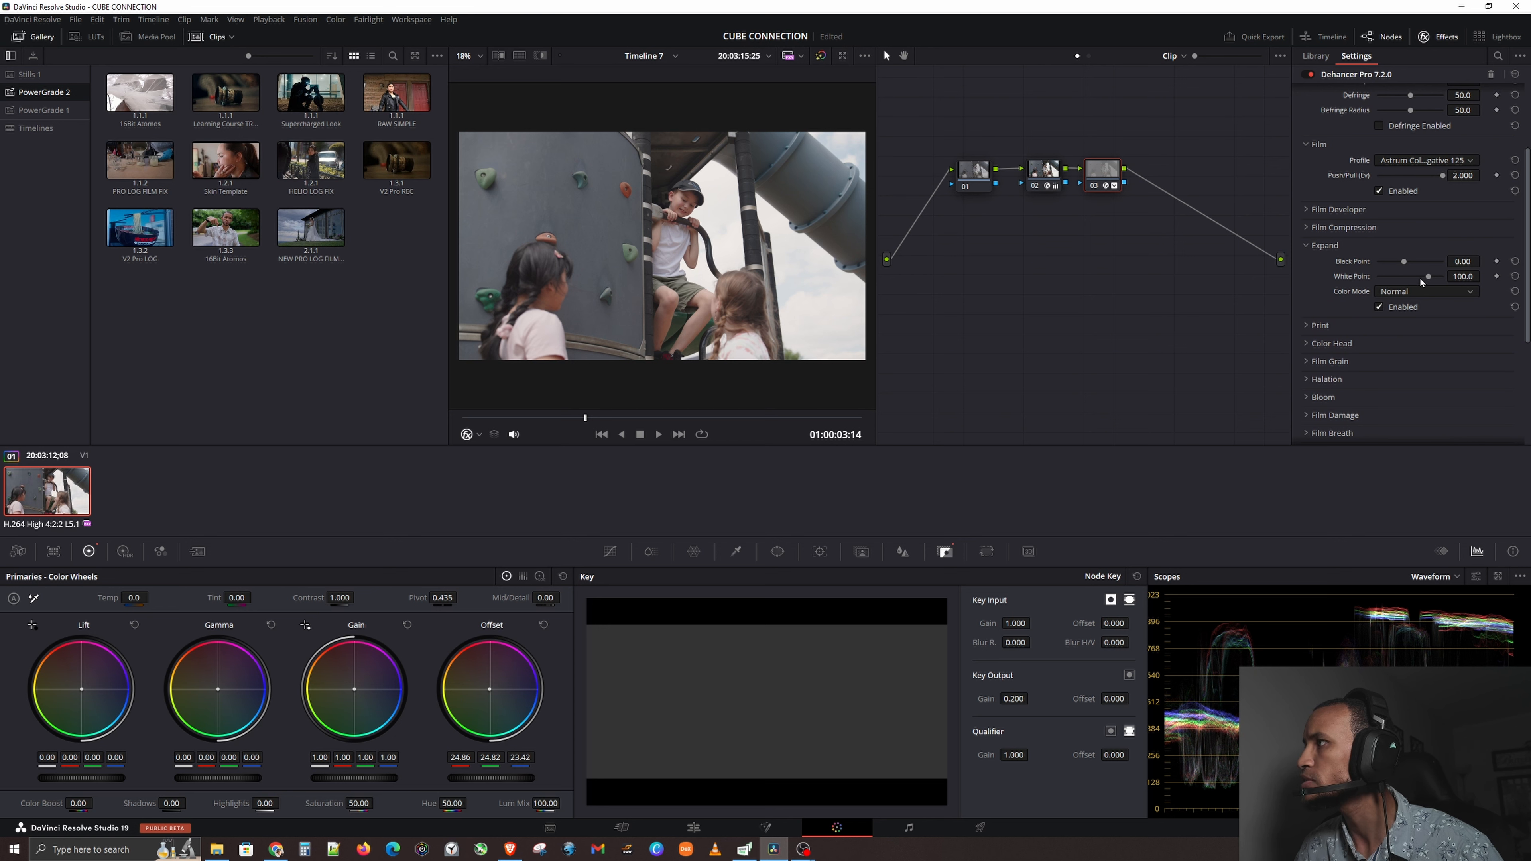
drag(1405, 263, 1394, 270)
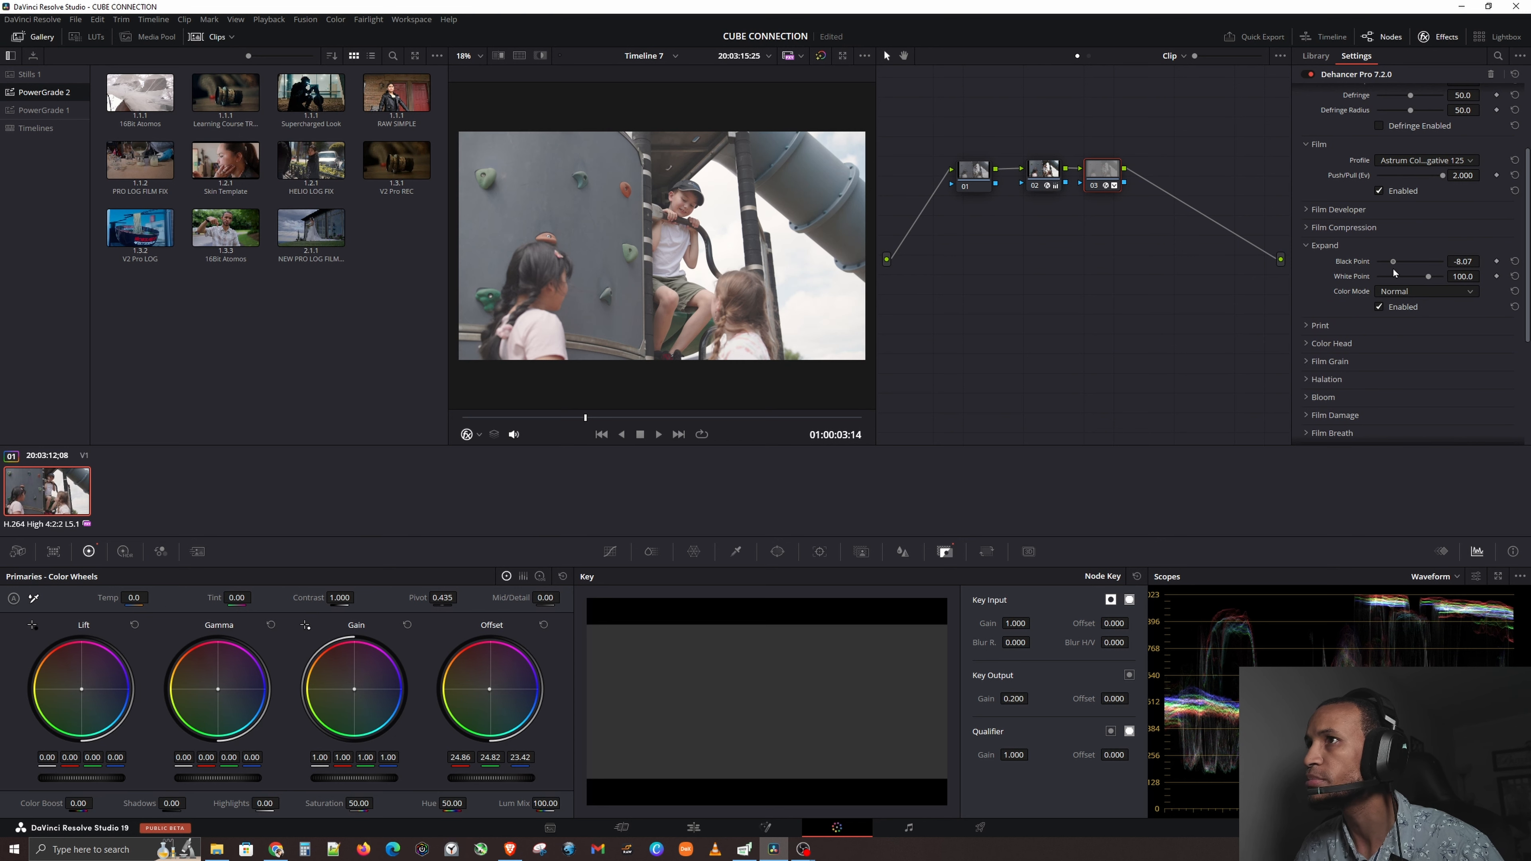
double_click(1396, 264)
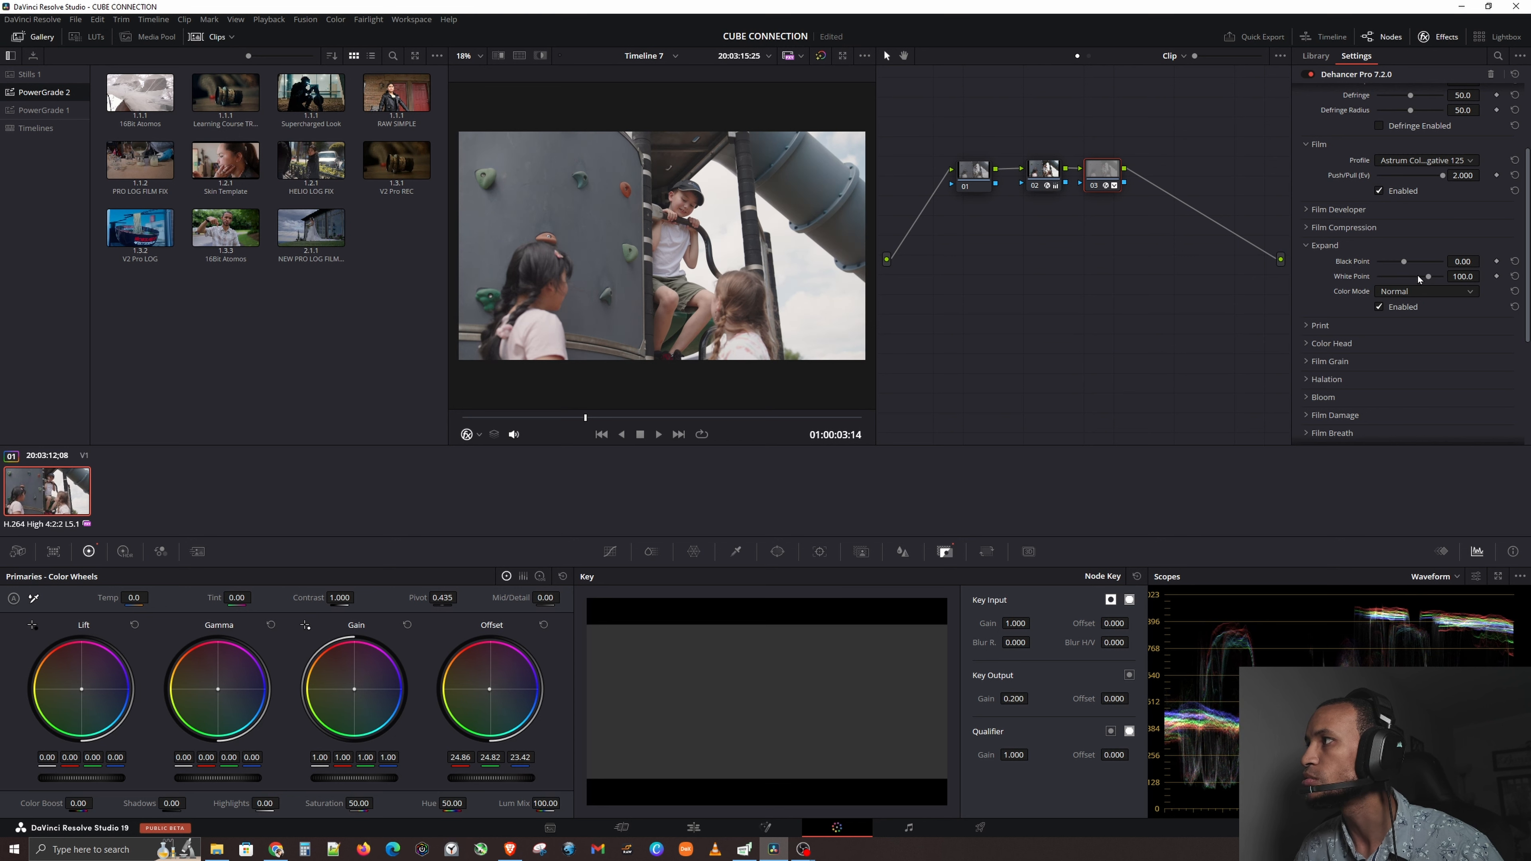
drag(1430, 279, 1462, 292)
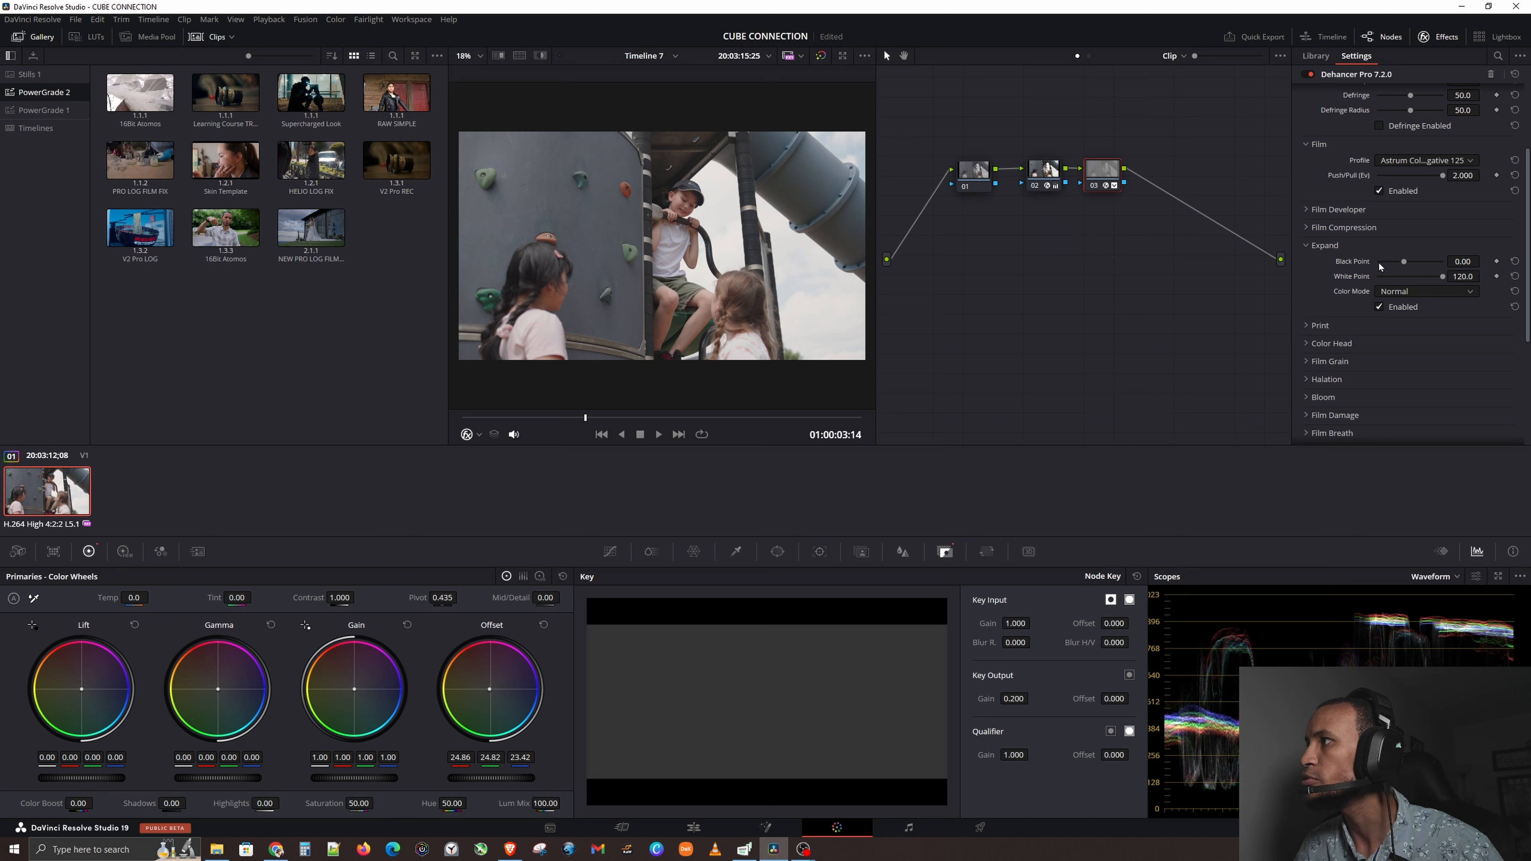
Set Expand's Color Mode to Luma and its Black Point to about 9.82.
click(1436, 291)
click(1413, 315)
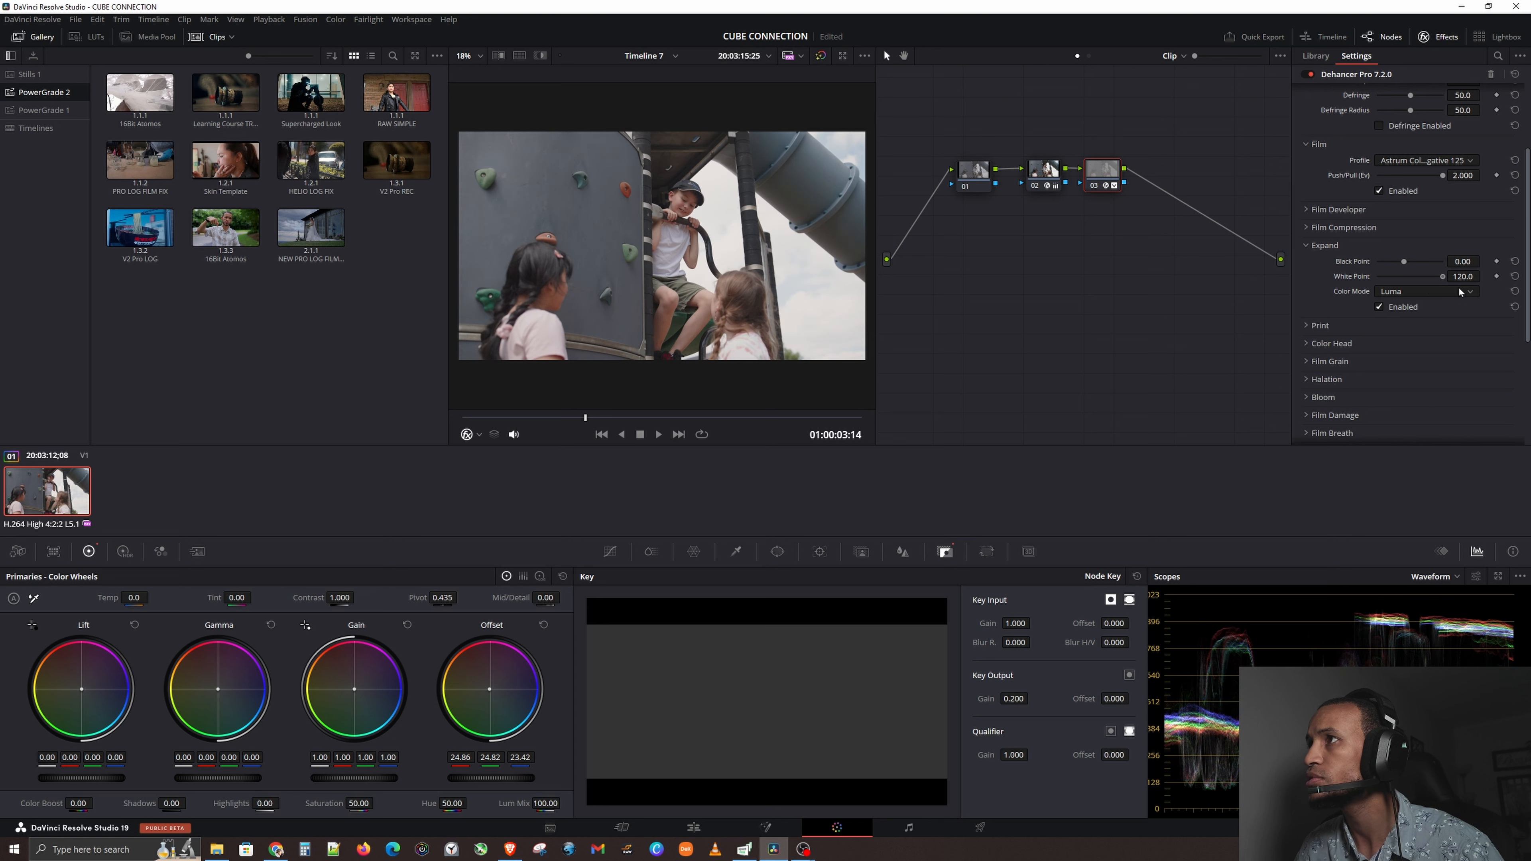
mouse_move(1405, 260)
mouse_down()
mouse_move(1386, 267)
mouse_move(1417, 273)
mouse_up()
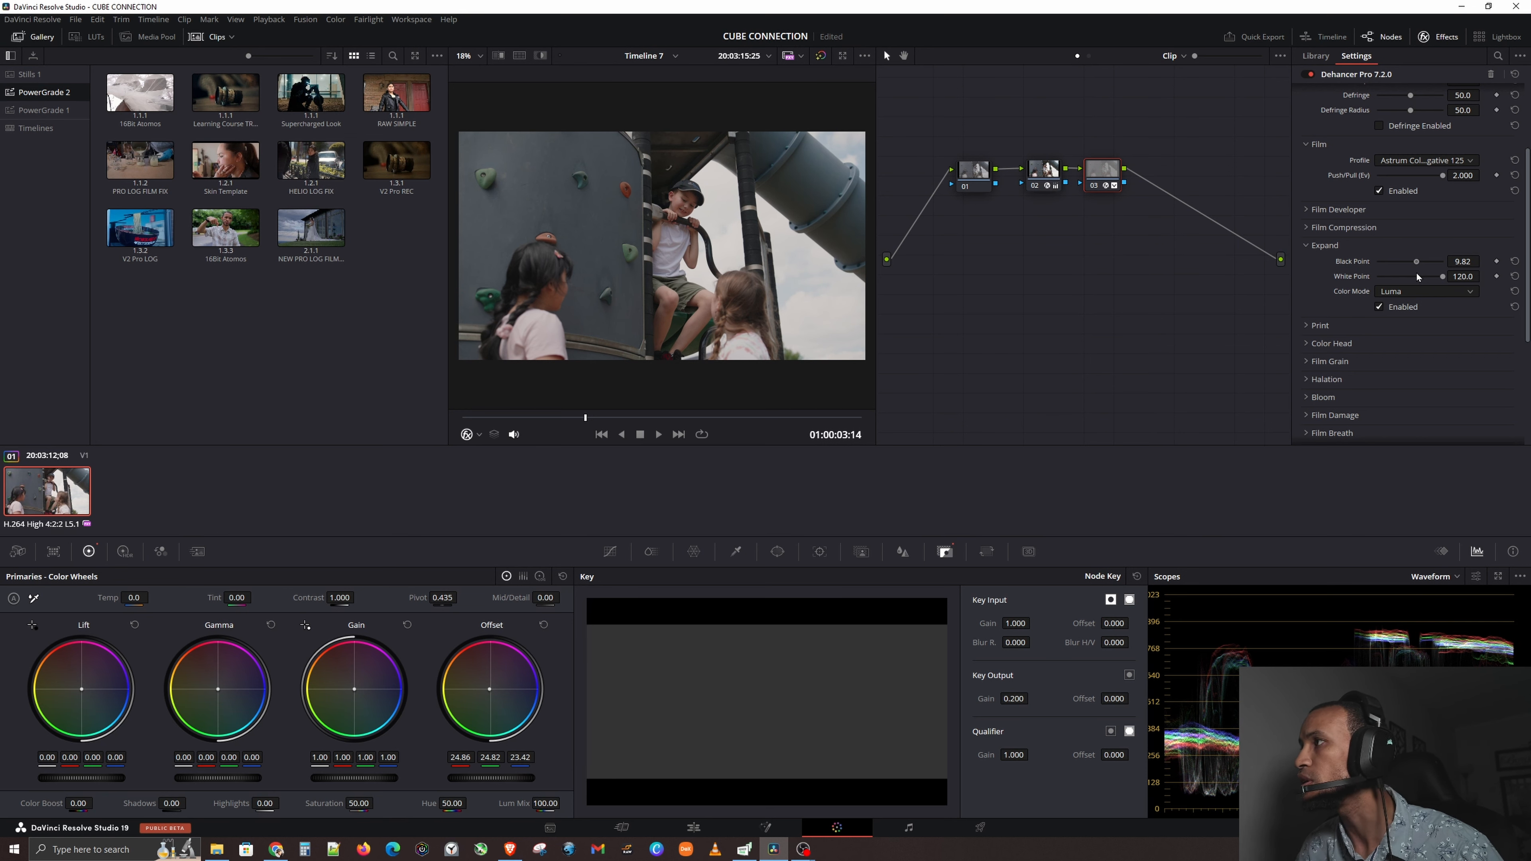
Set the Print Exposure of the last Dehancer node to about 1.515, and try a Tonal Contrast of about -21.5 before resetting it.
click(1345, 243)
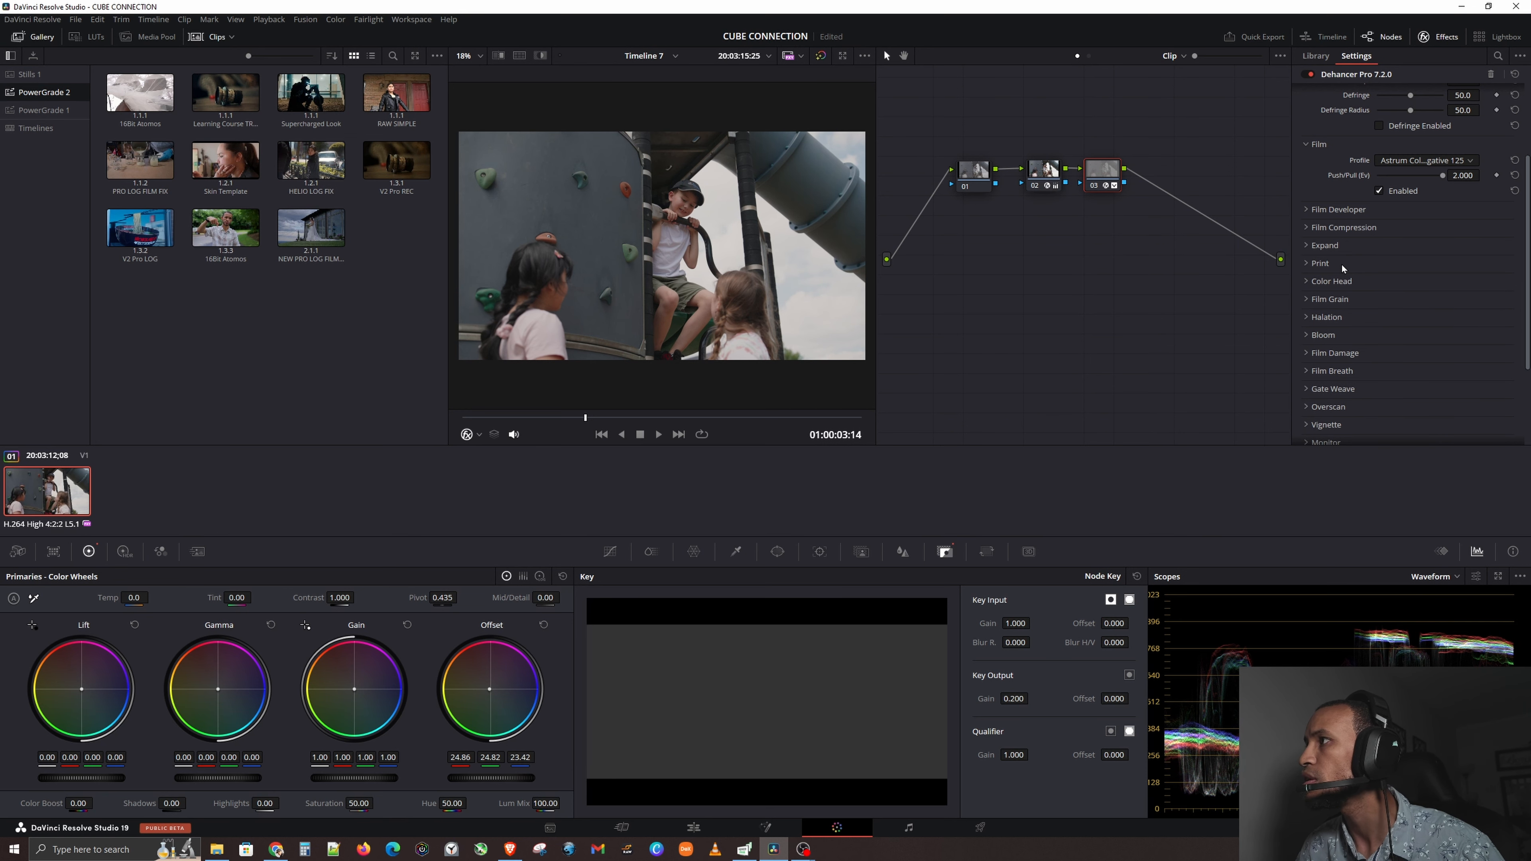
click(1341, 265)
click(1350, 248)
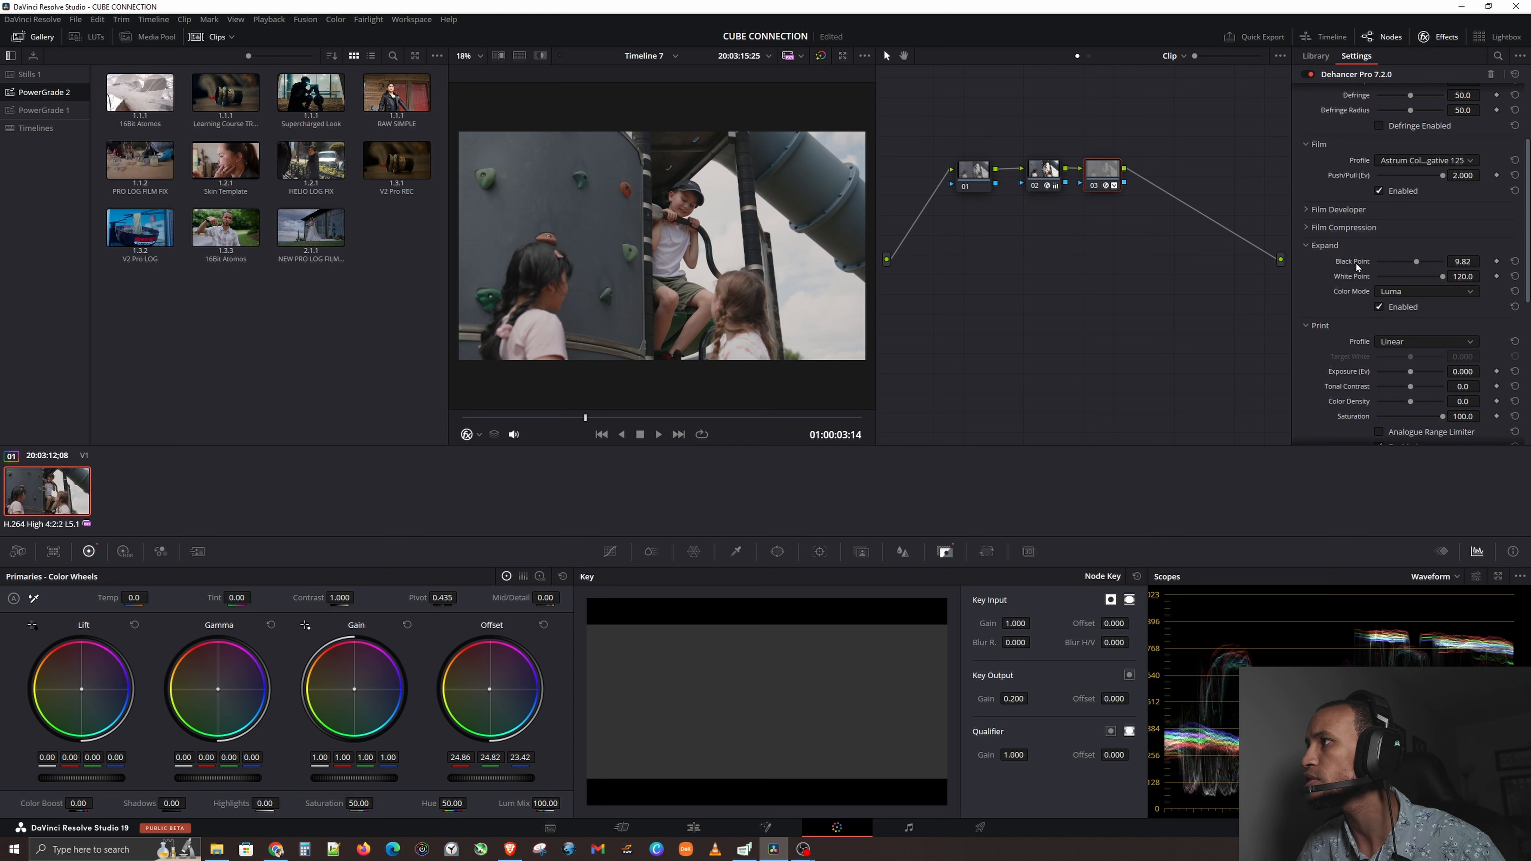
click(1350, 249)
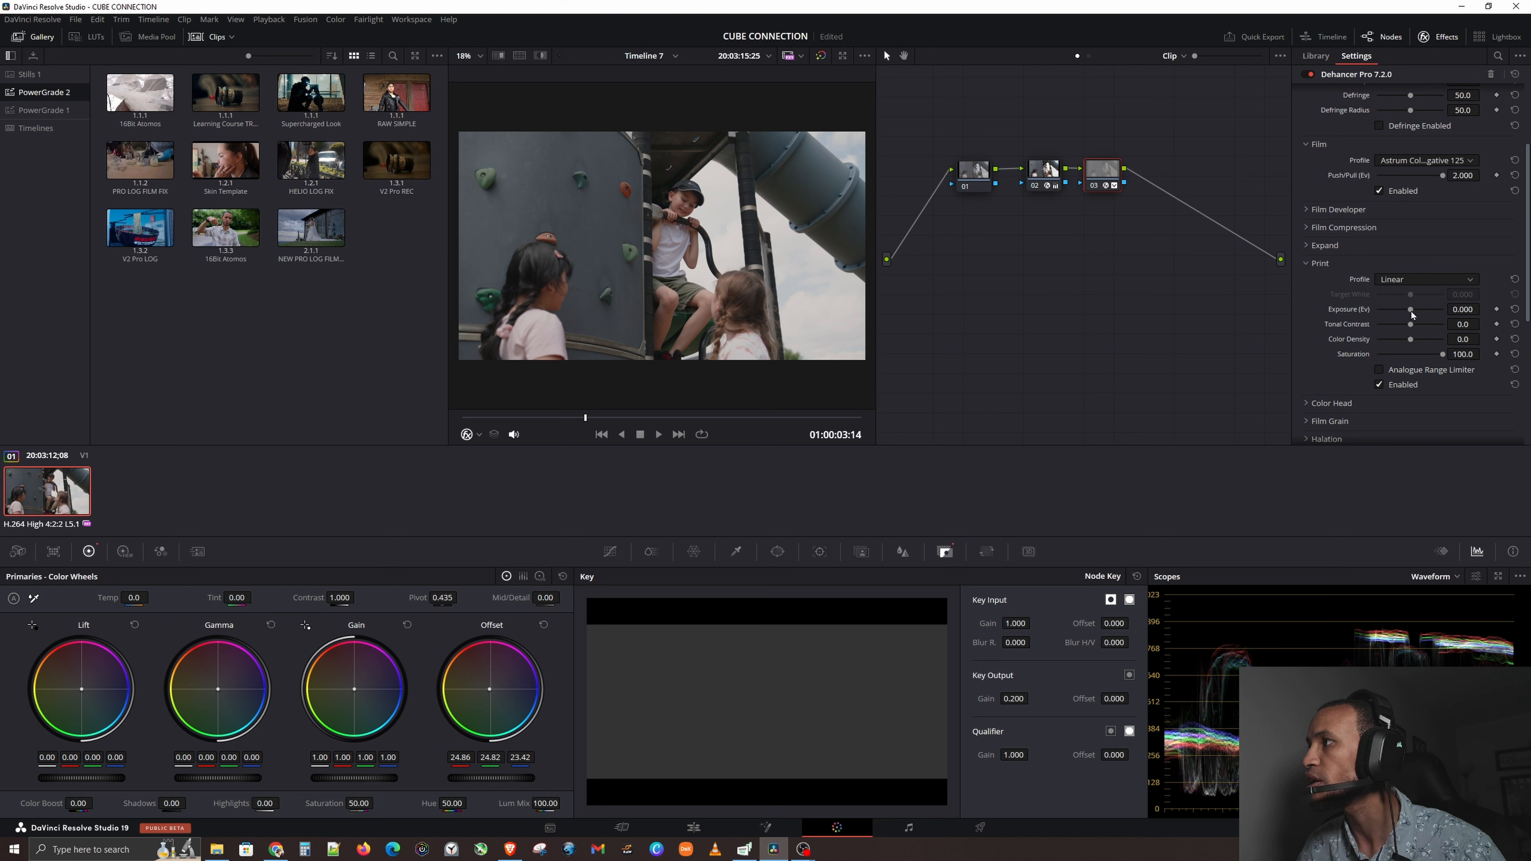
drag(1412, 312, 1426, 314)
scroll(1405, 301, down, 1)
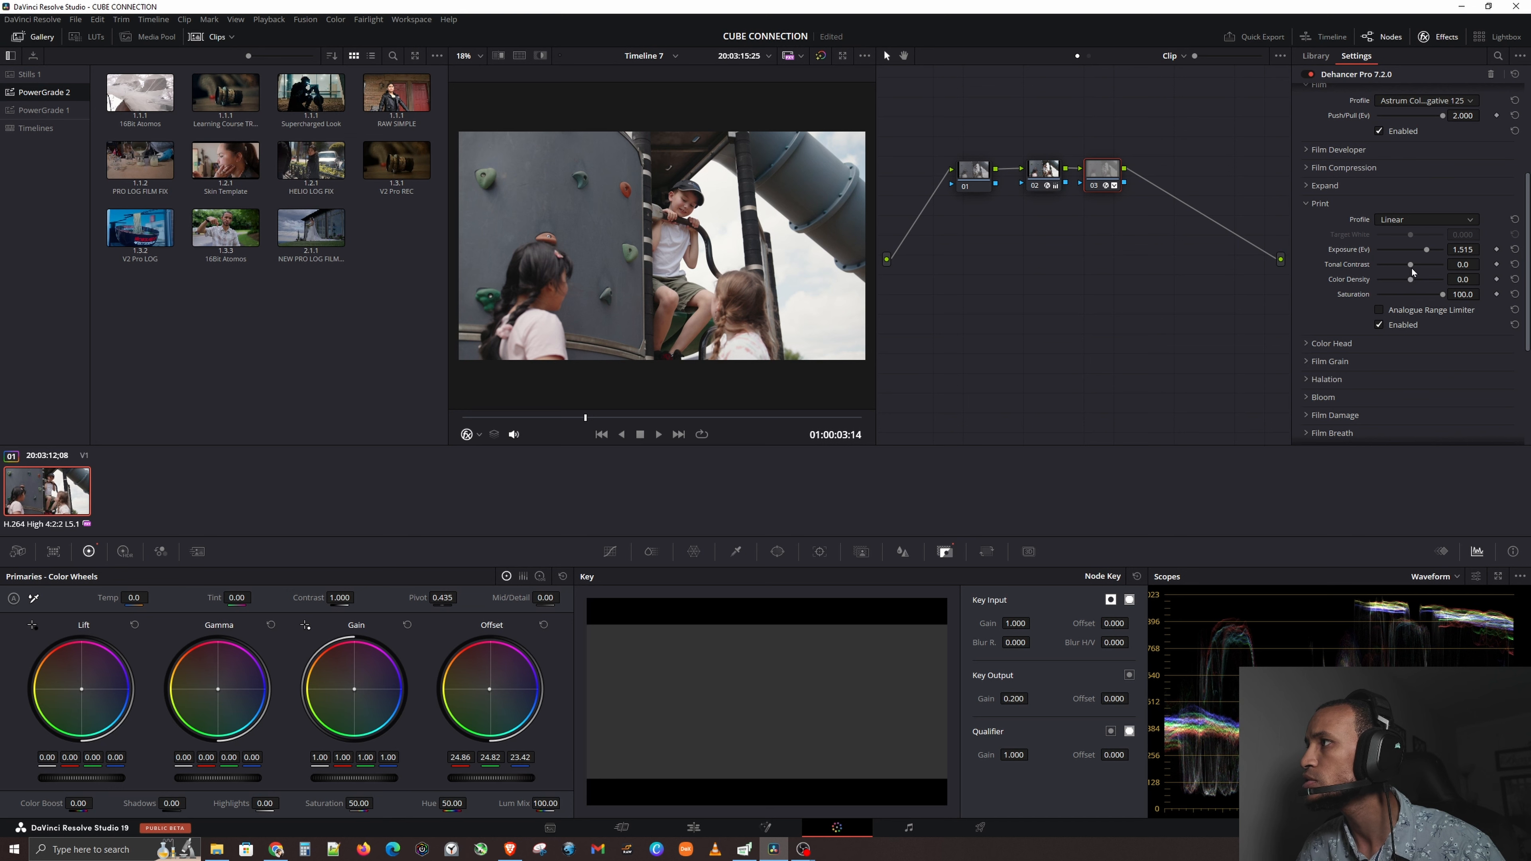
drag(1411, 268, 1398, 278)
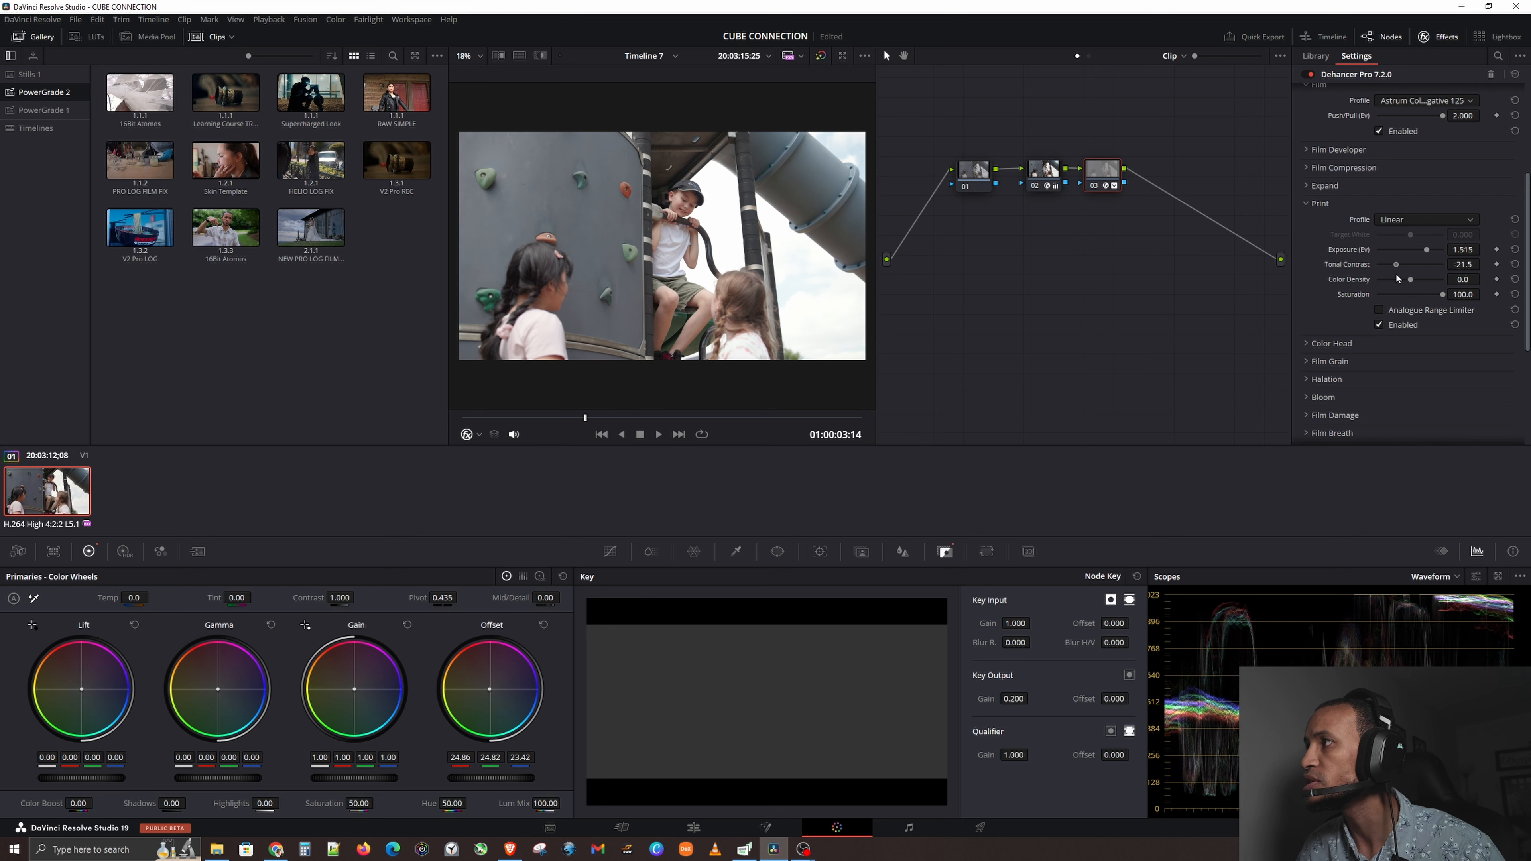
double_click(1360, 266)
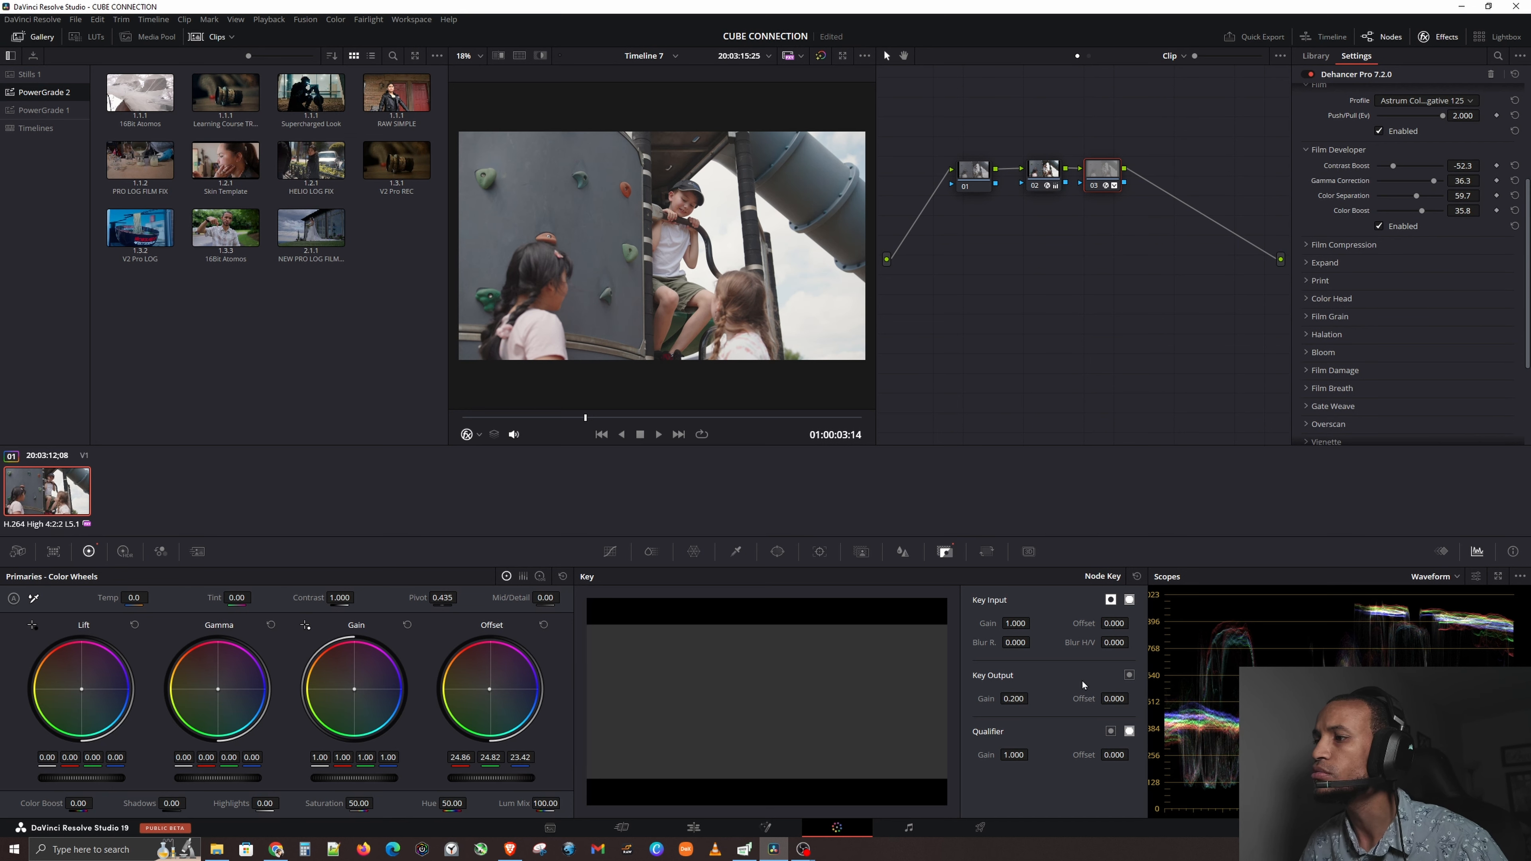
Set the Key Output Gain of the last Dehancer node to 0.5.
click(1014, 699)
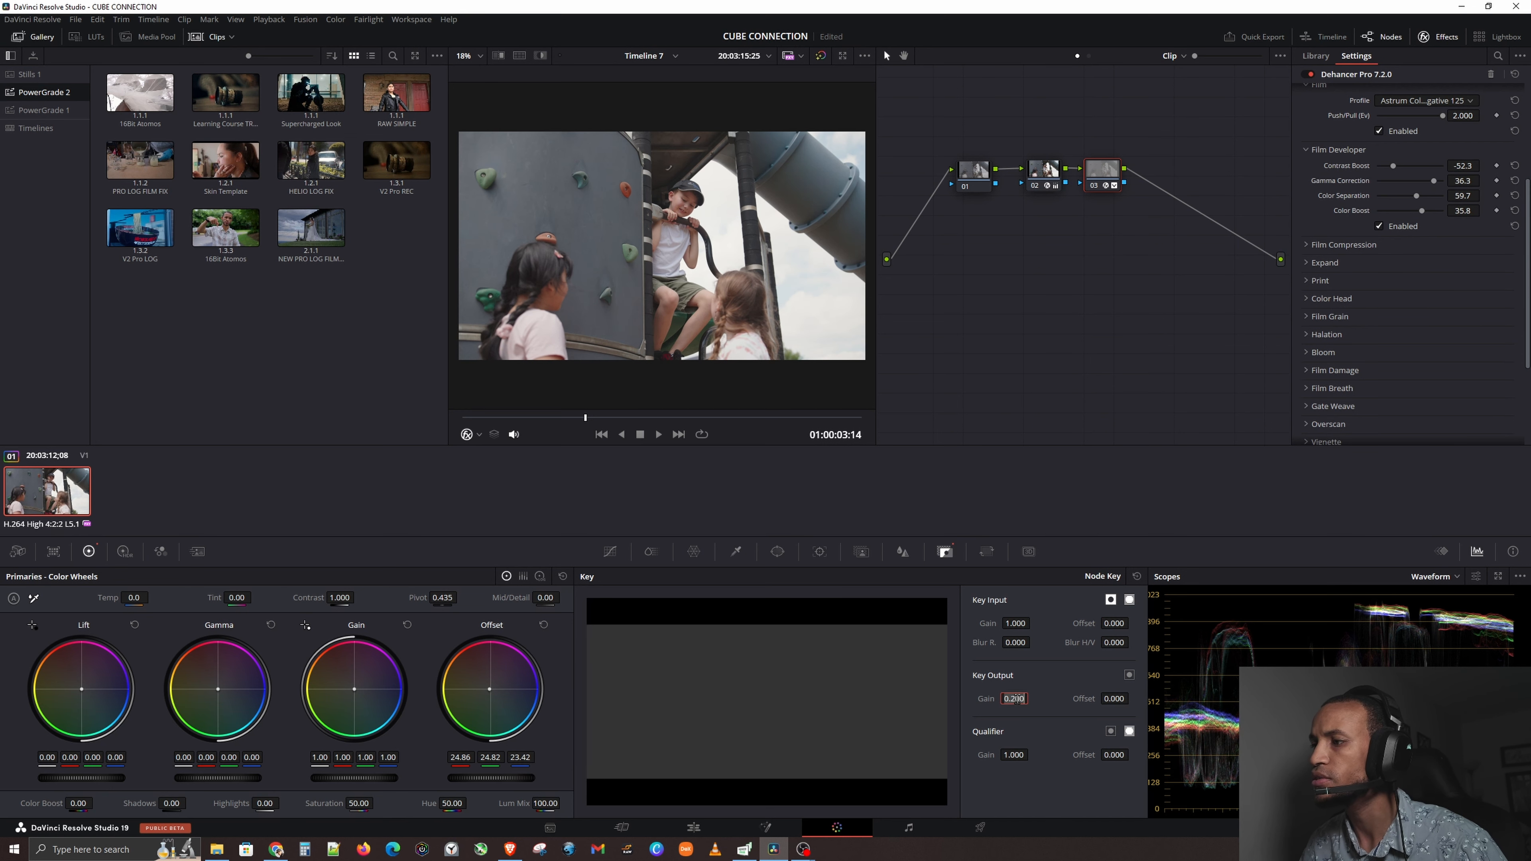
text(.5)
key(Return)
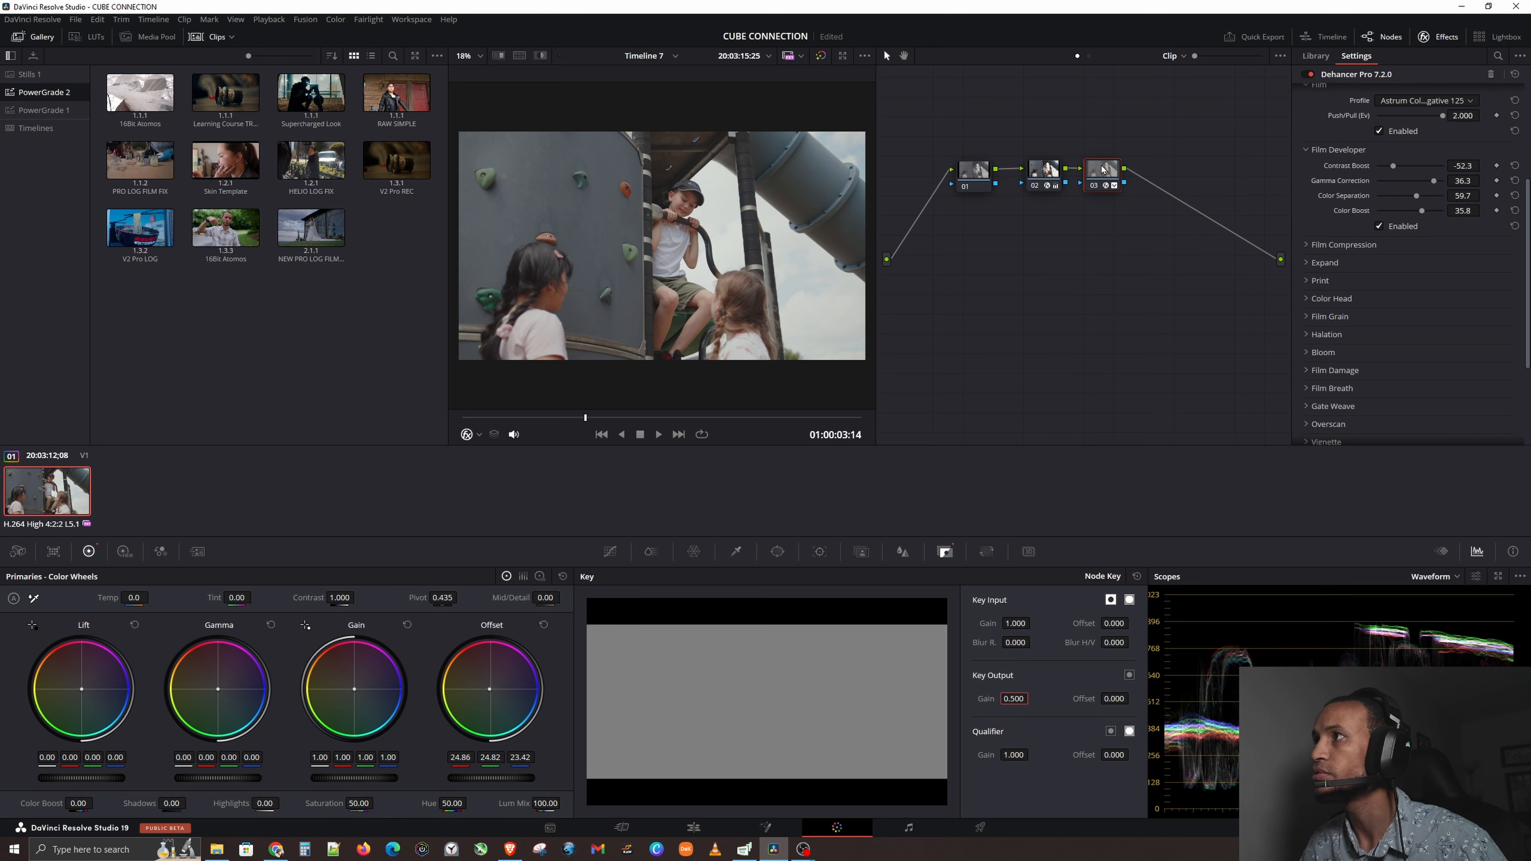
Compare the picture with the last node's Dehancer Pro effect turned off and on.
click(1310, 75)
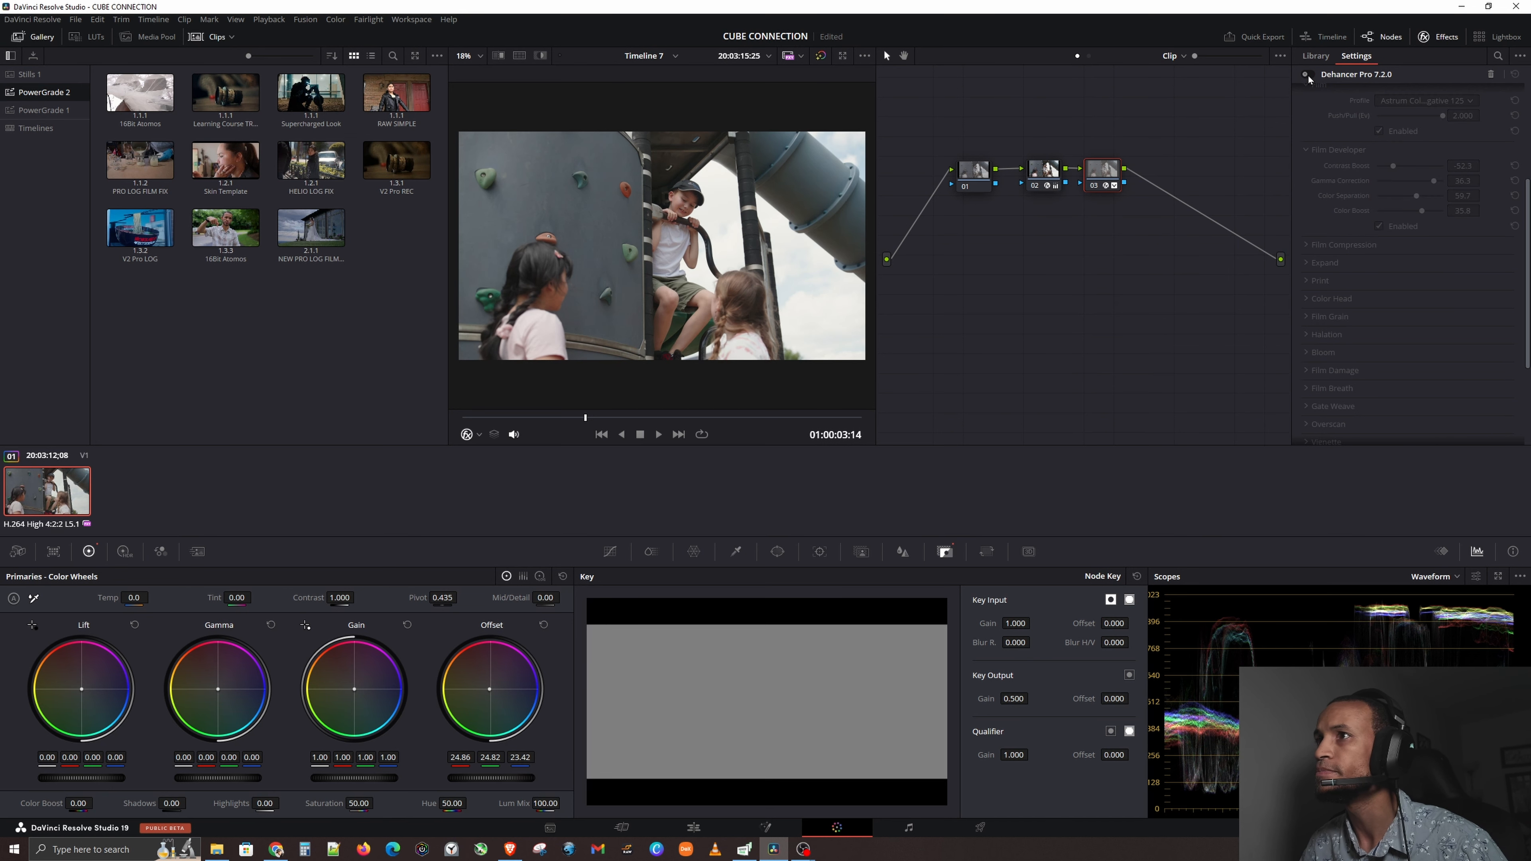
click(1309, 75)
scroll(1345, 161, up, 3)
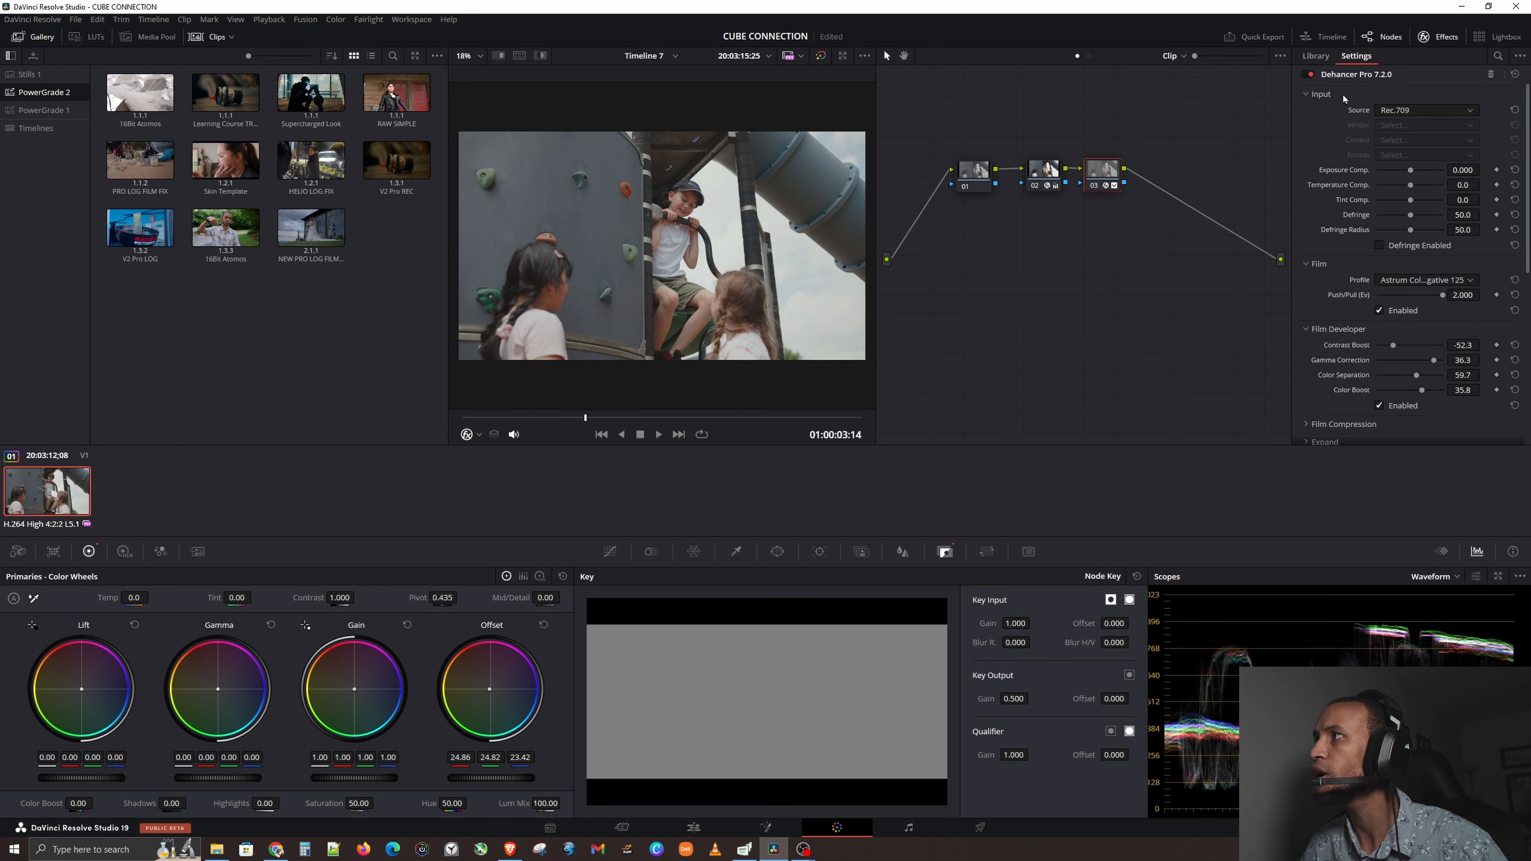
Add a serial node after the first node and place it just below the node chain.
click(124, 551)
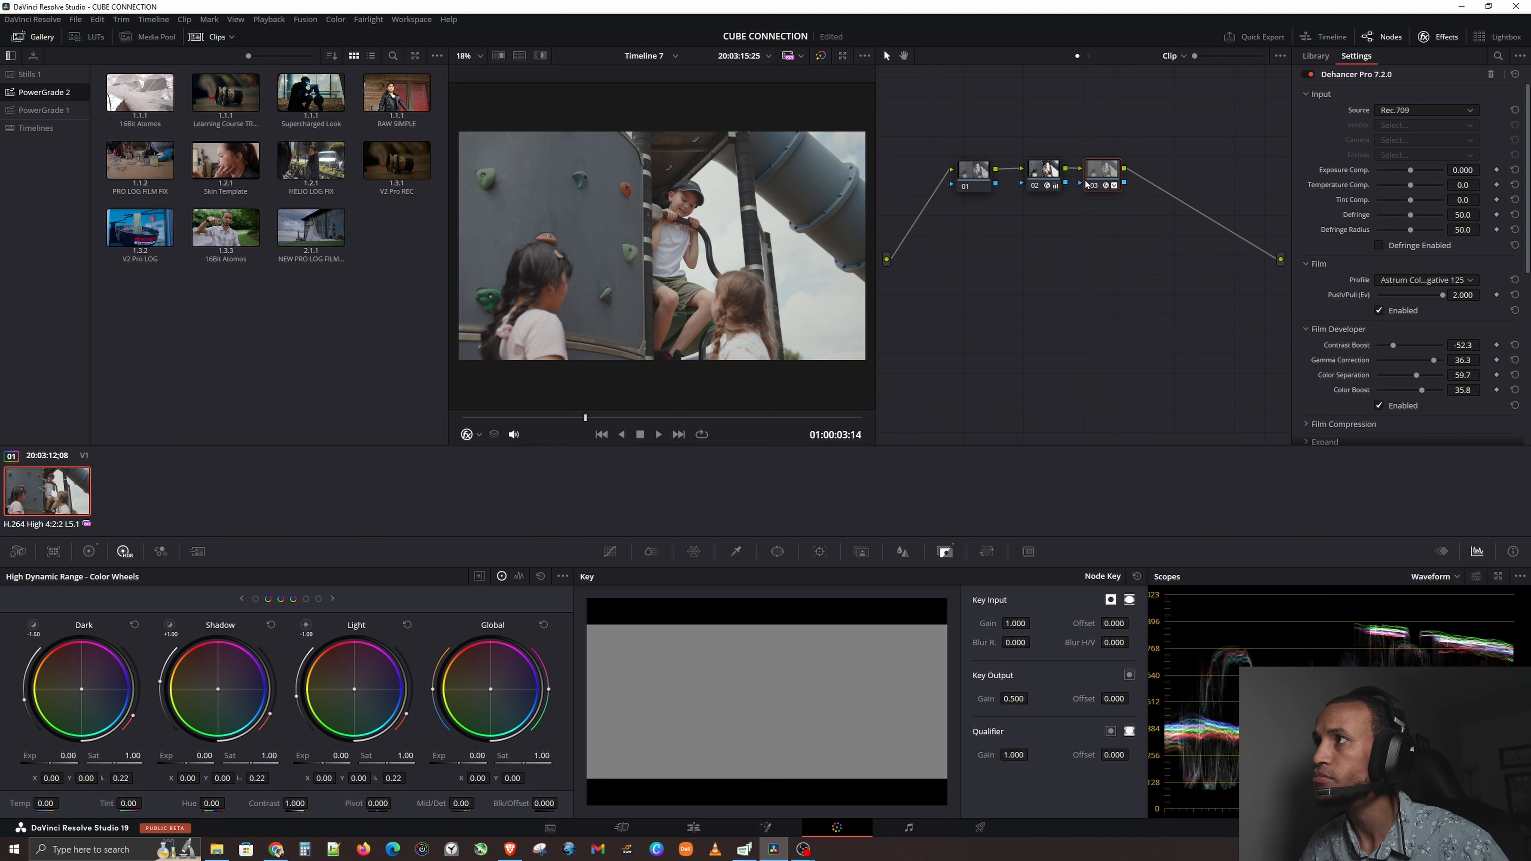
drag(978, 178, 940, 179)
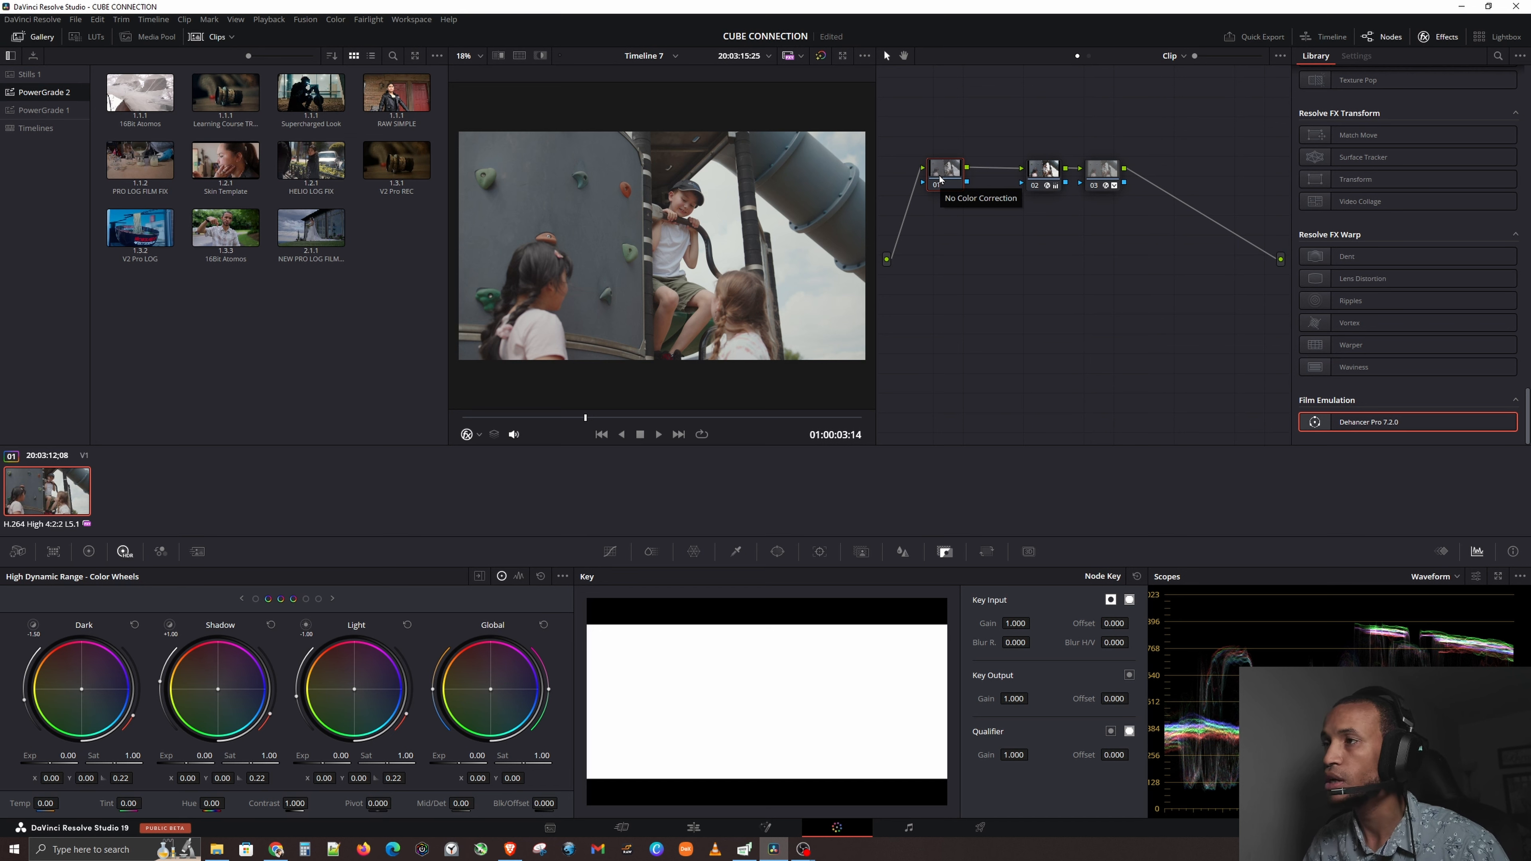
key(alt+s)
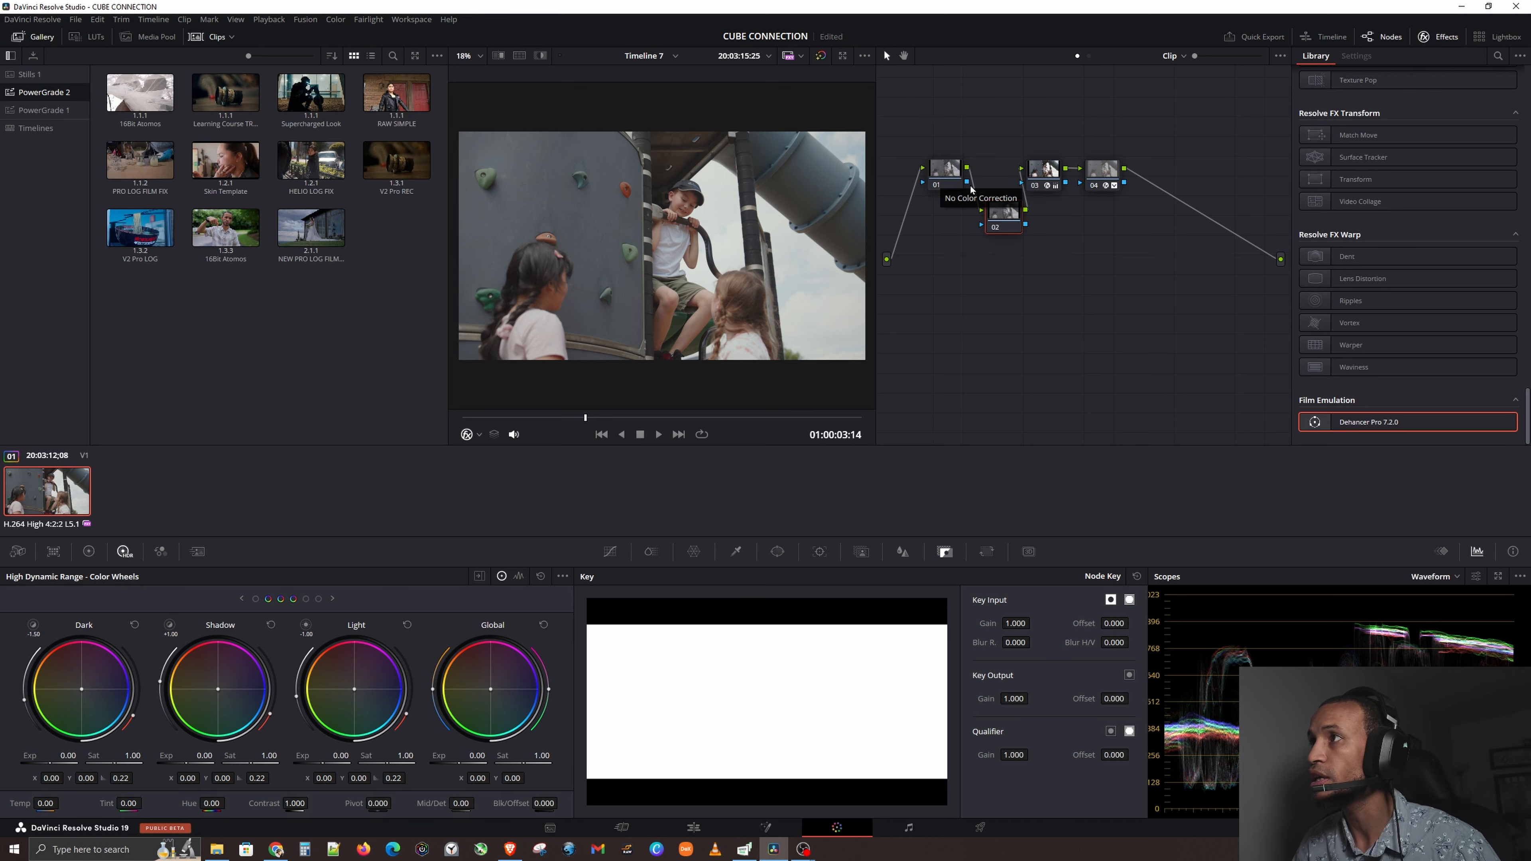
drag(1004, 217, 994, 212)
Set the color space of the new node 02 to HSV.
right_click(996, 215)
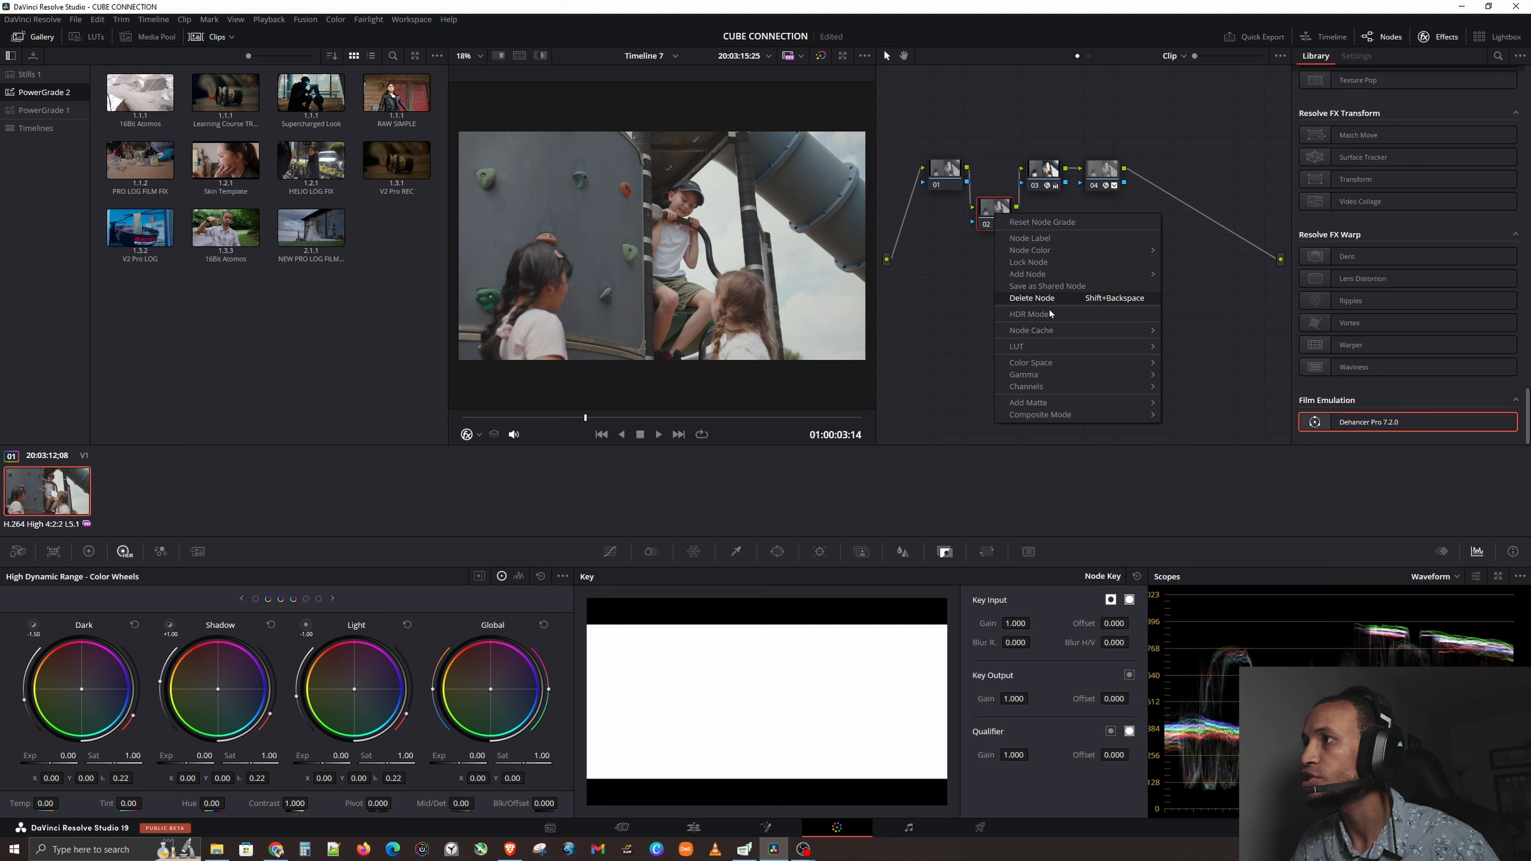
mouse_move(1065, 350)
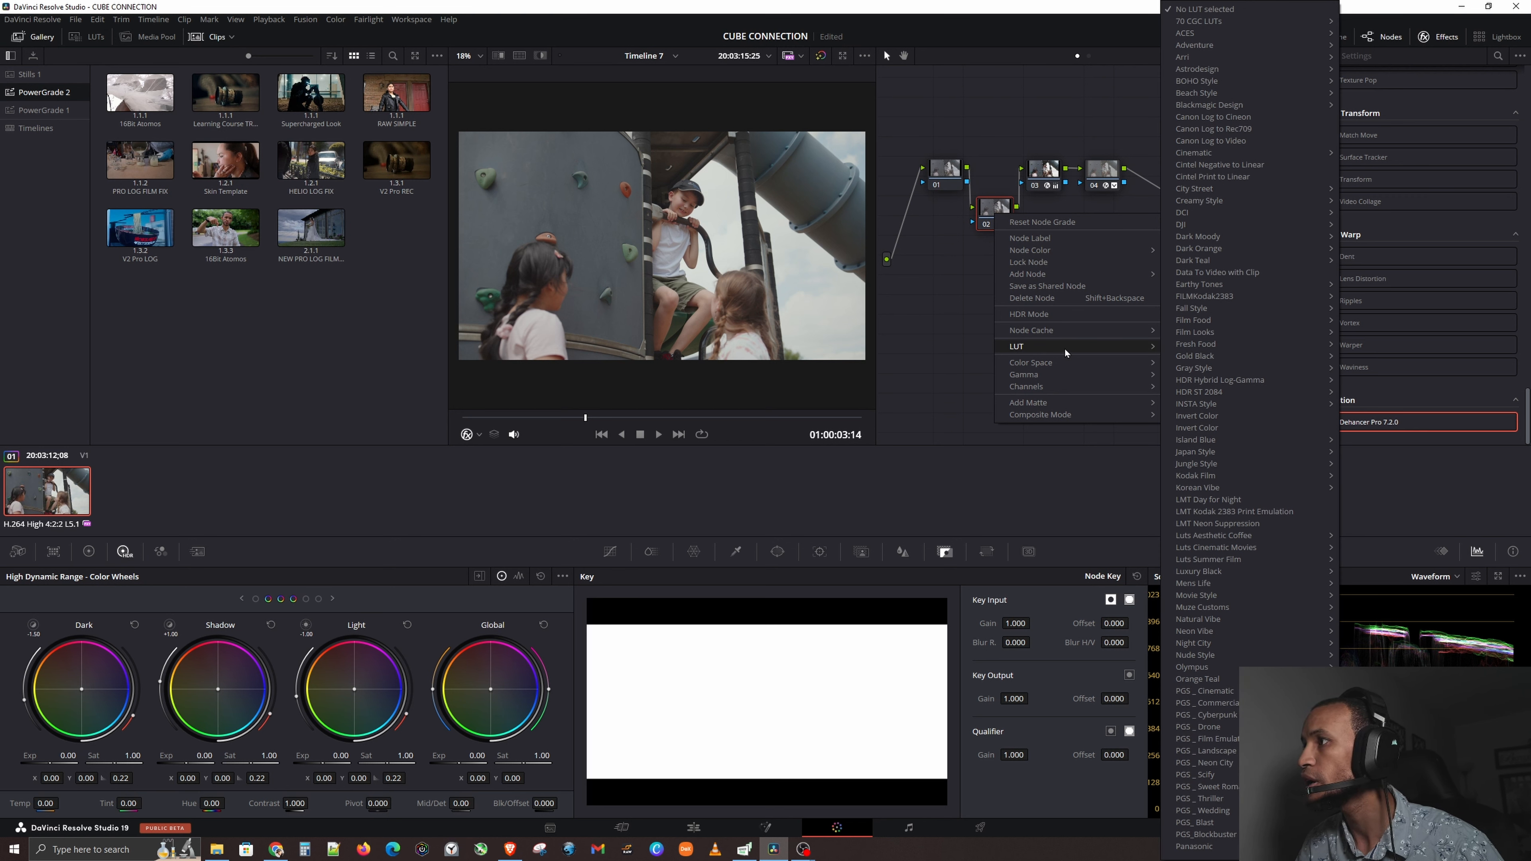
click(1064, 349)
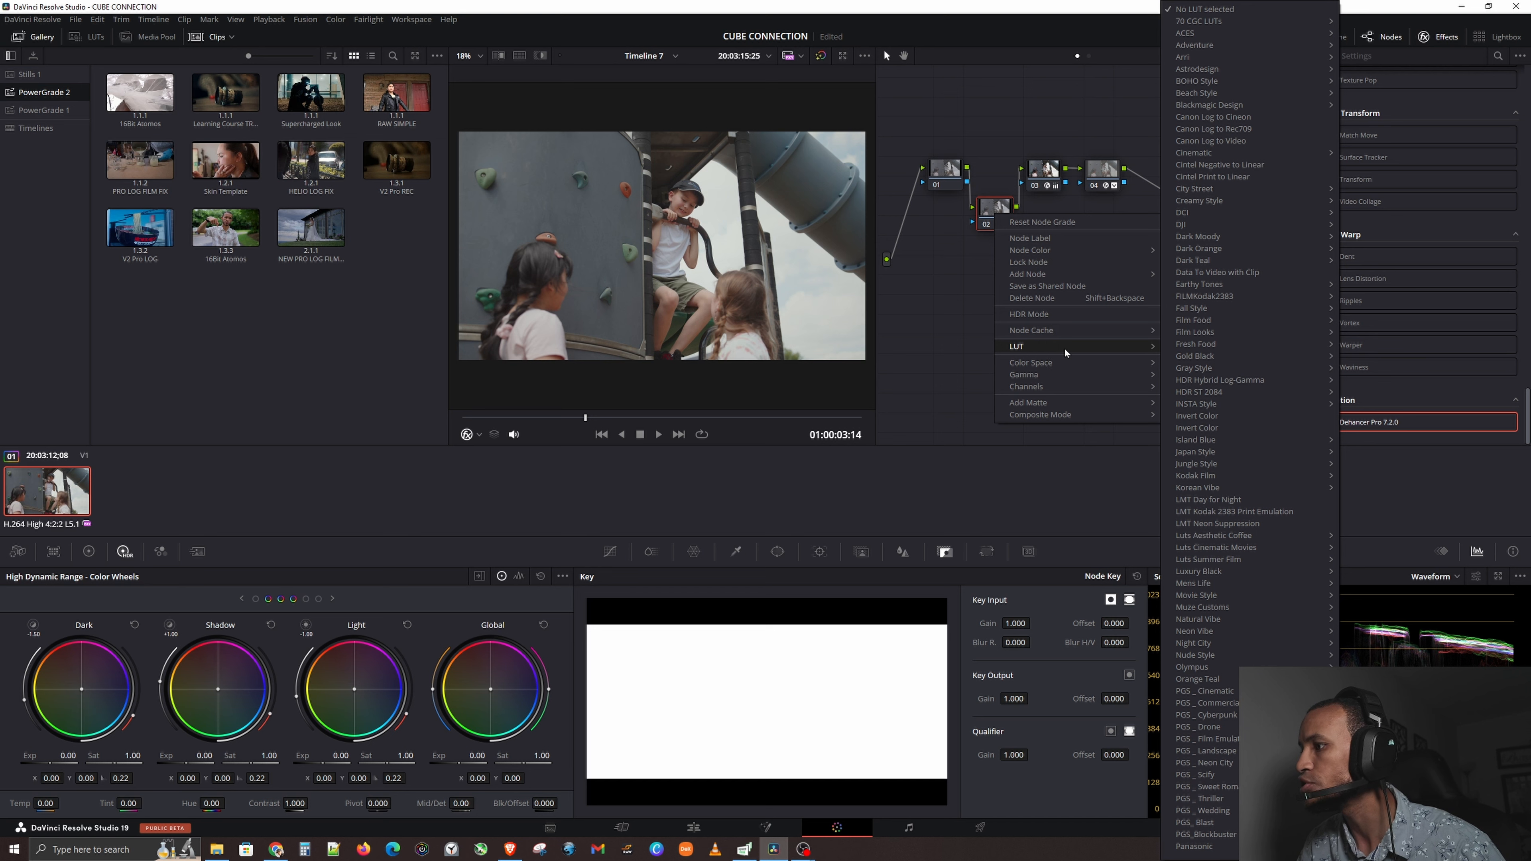
mouse_move(1082, 362)
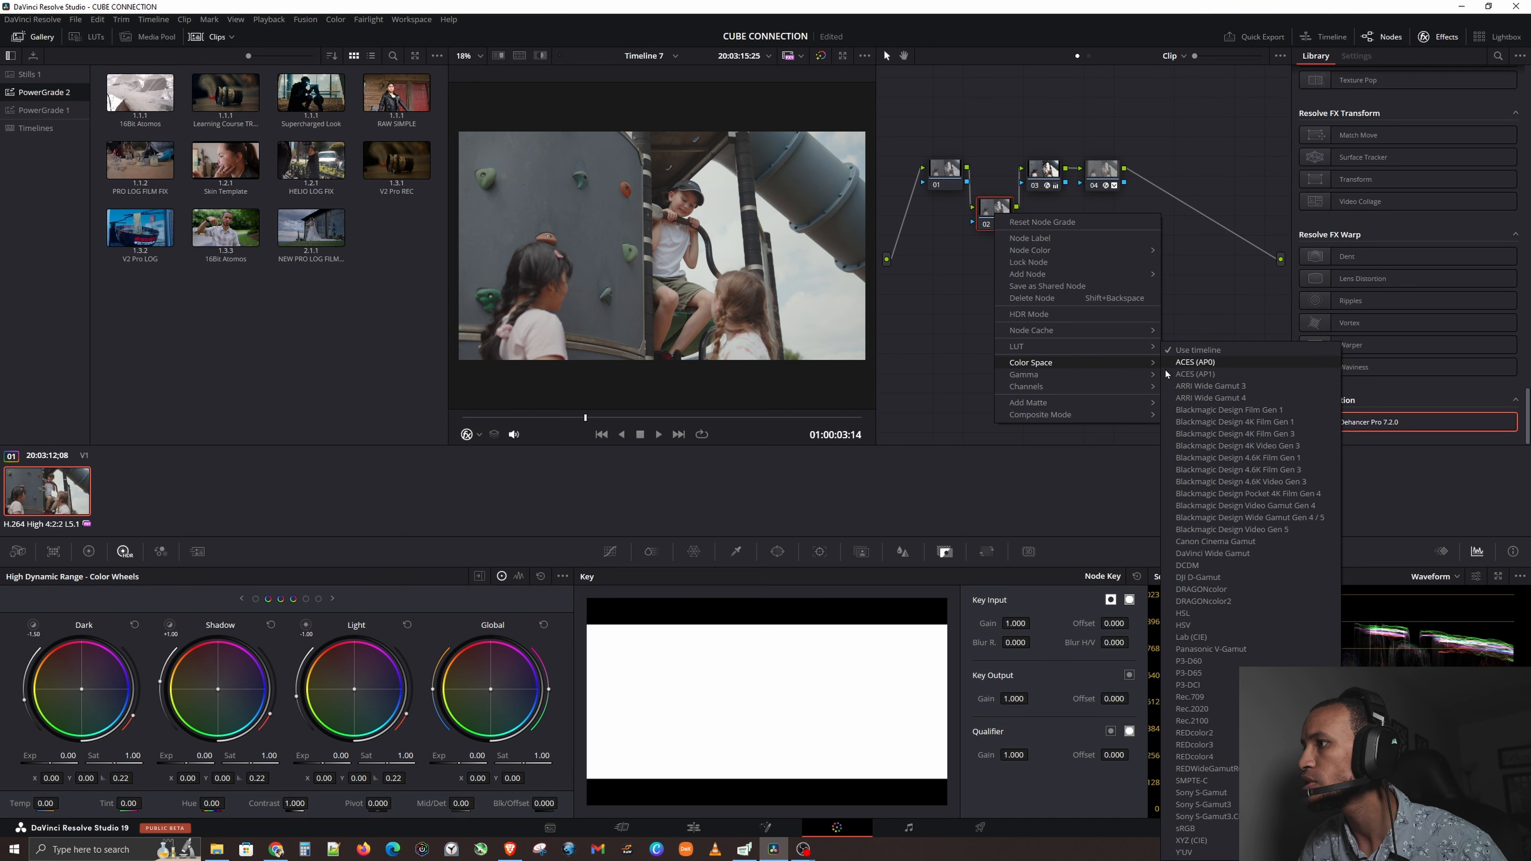
click(1212, 624)
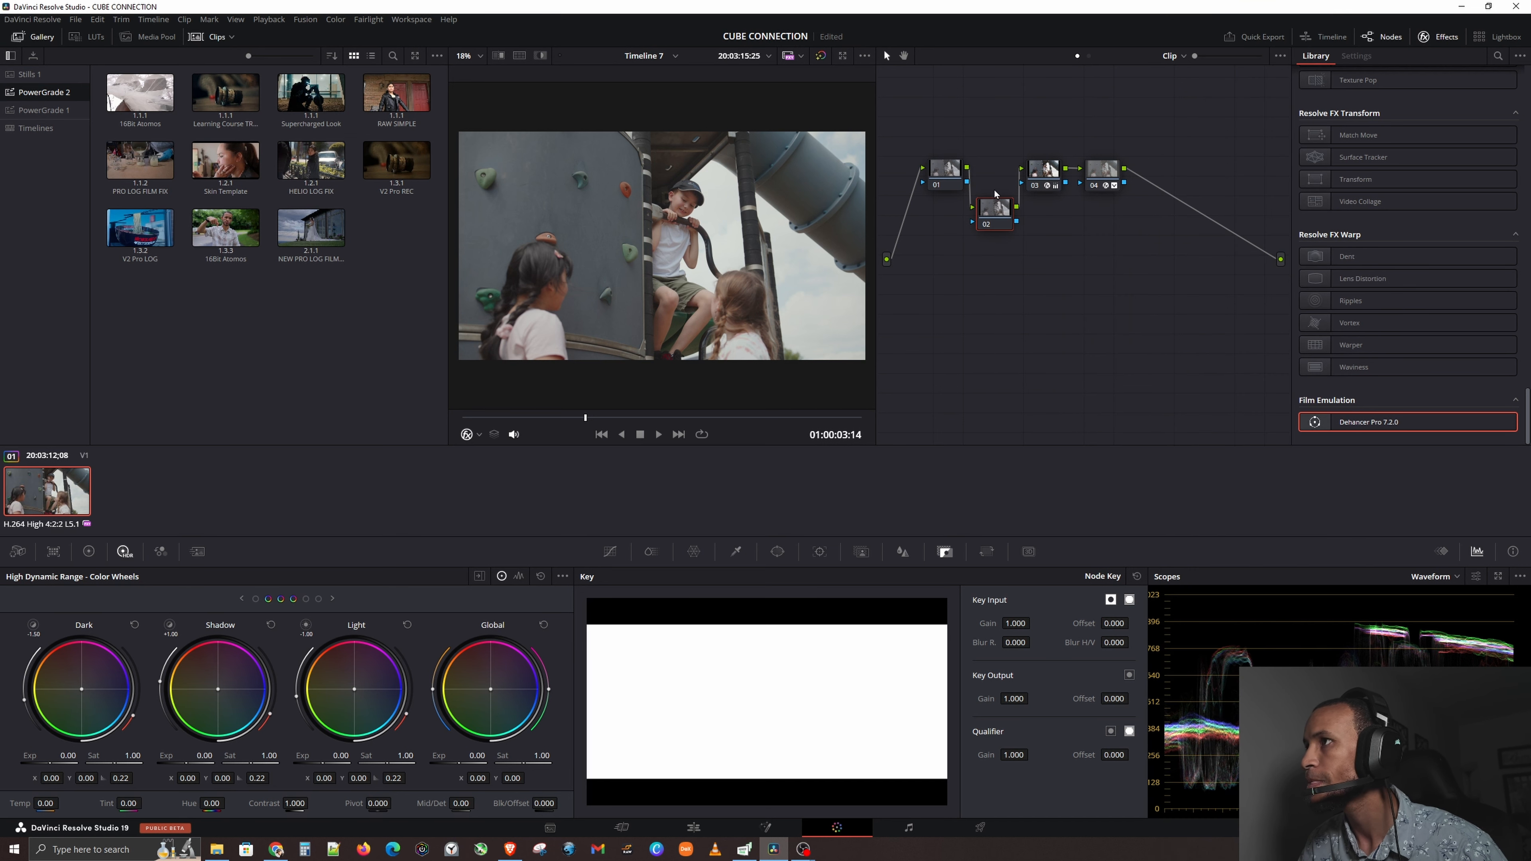
Disable Channel 1 and Channel 3 on the HSV node and raise its Gamma to 0.03.
right_click(993, 214)
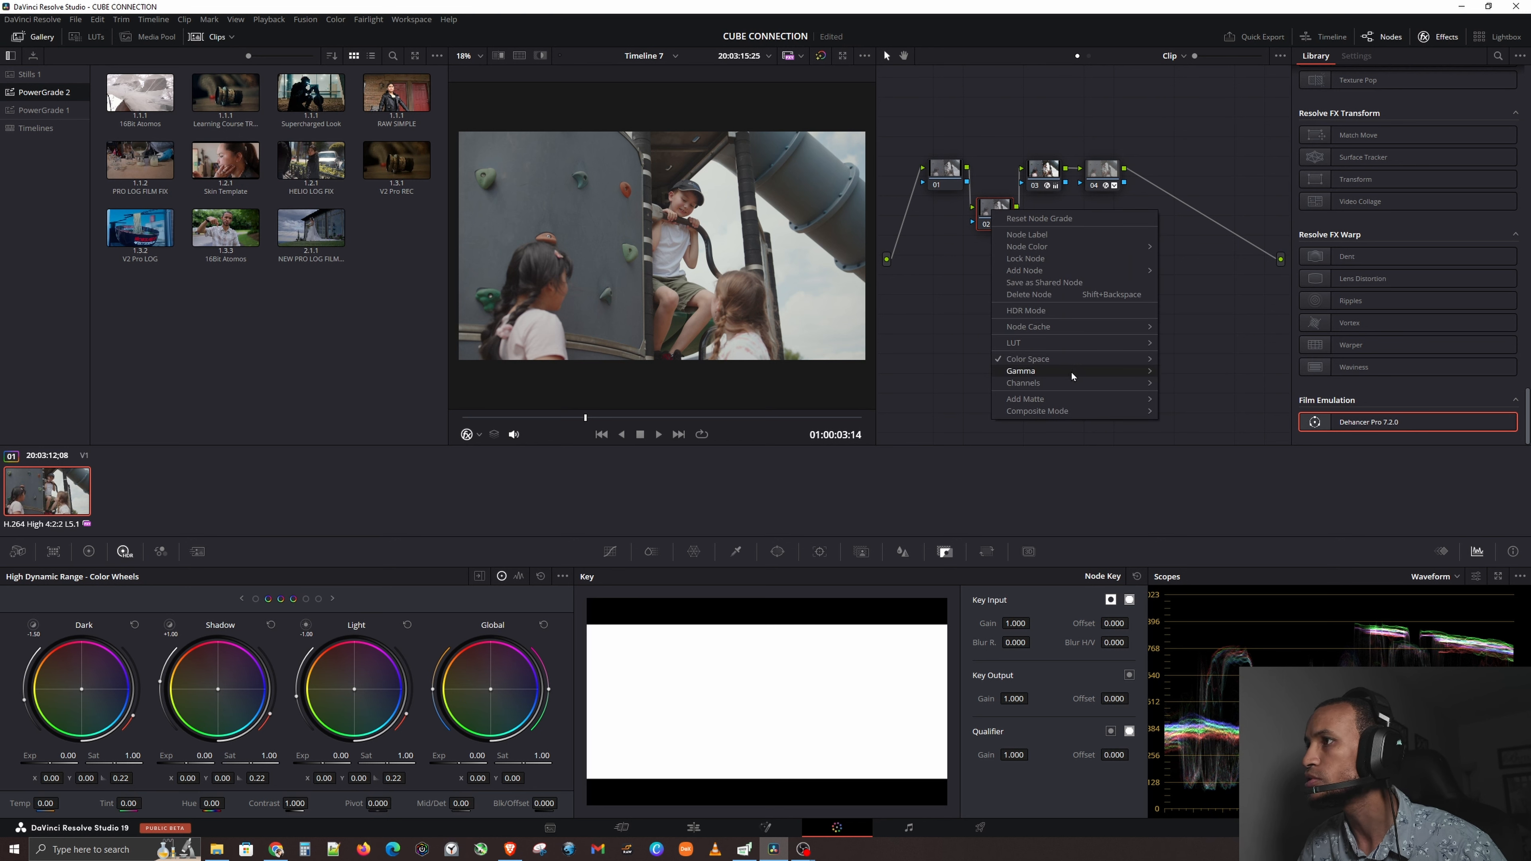
mouse_move(1141, 386)
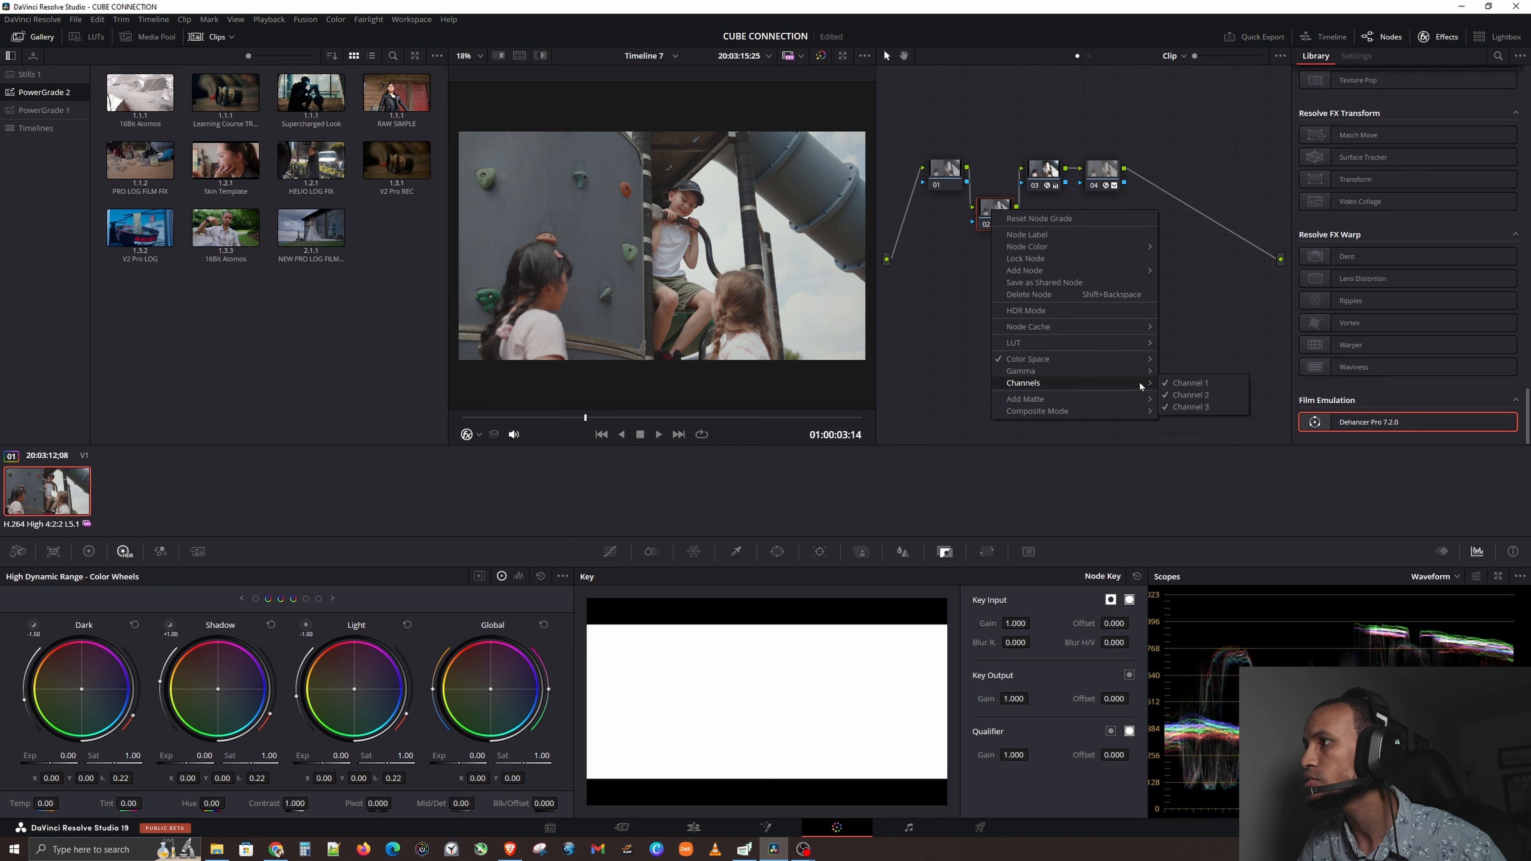
click(1178, 383)
right_click(987, 205)
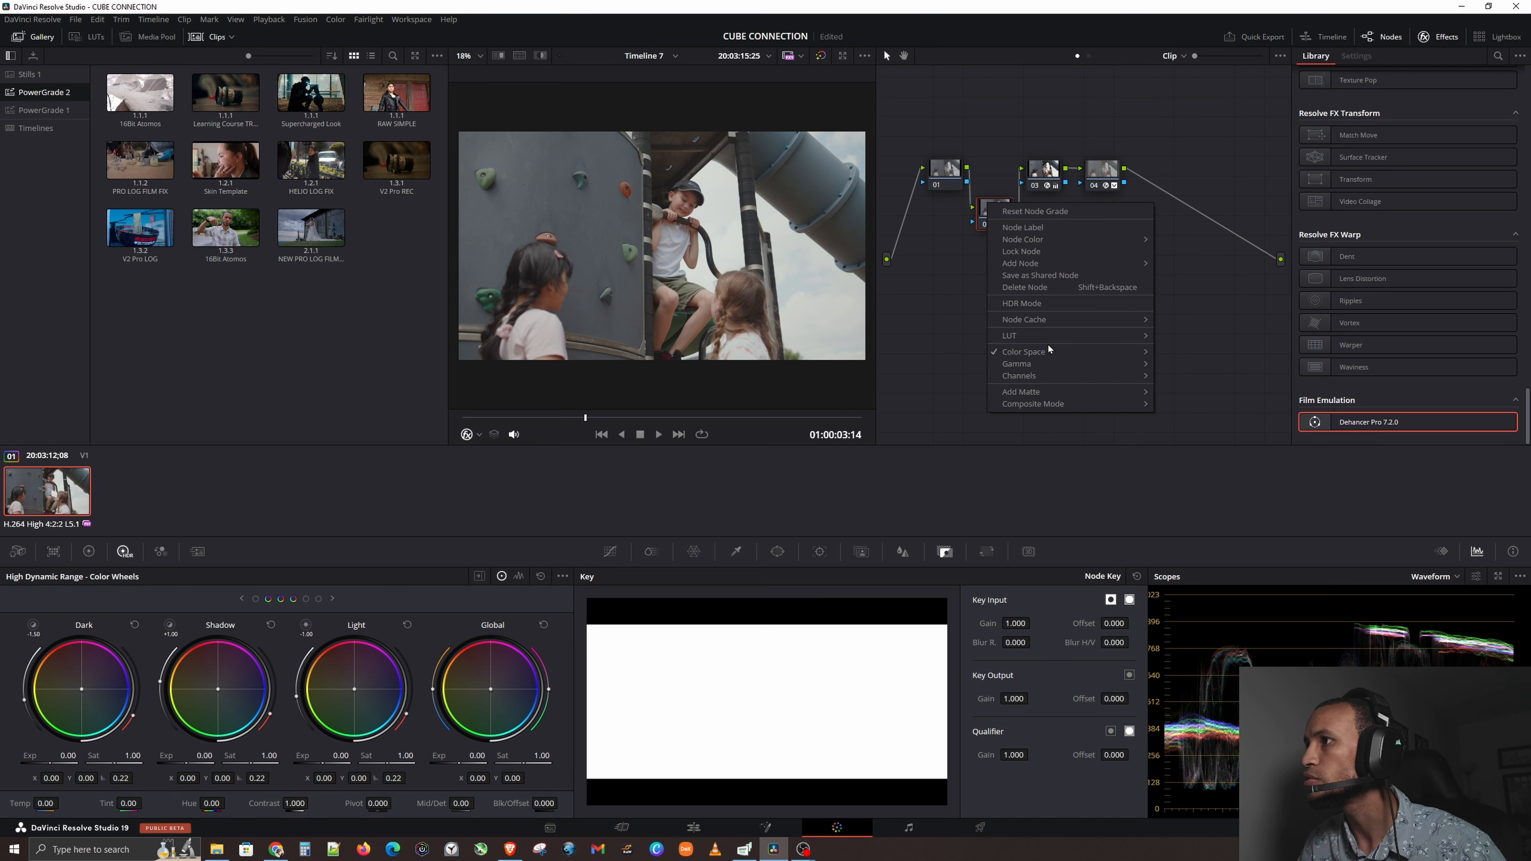
mouse_move(1073, 378)
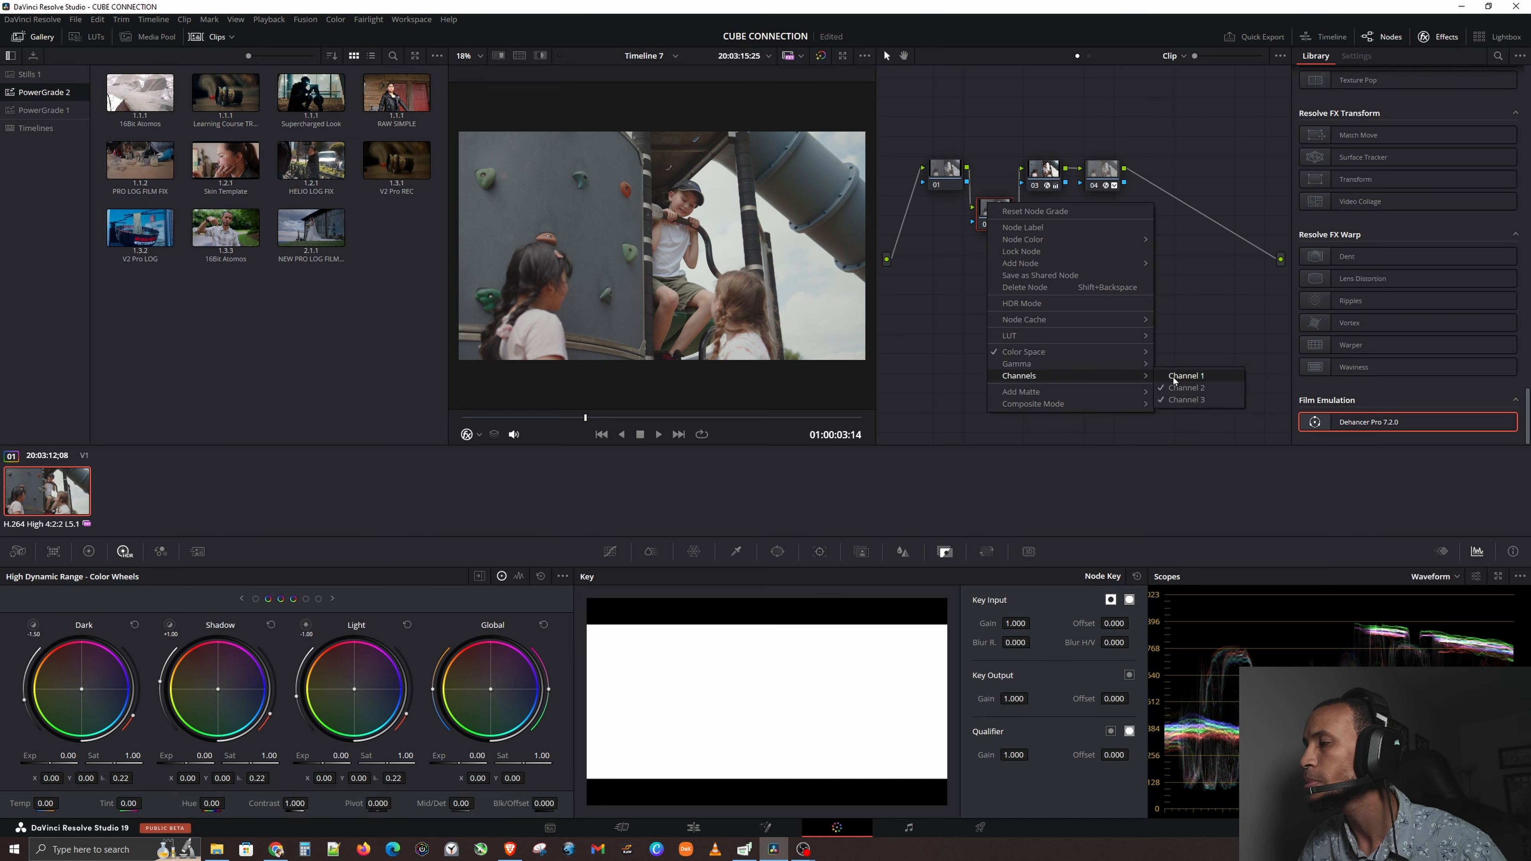
click(1180, 400)
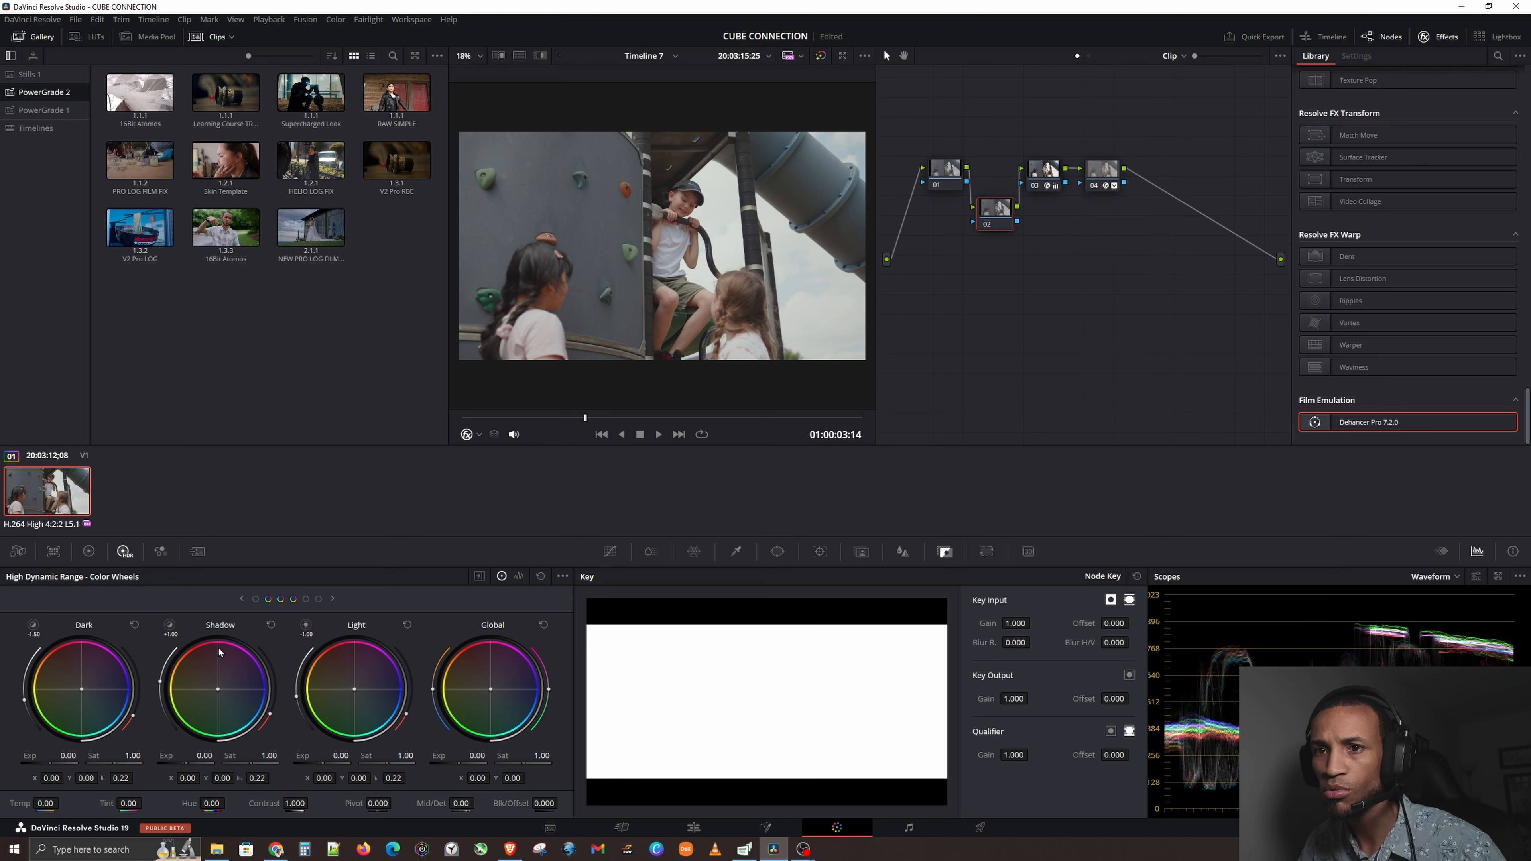
click(89, 552)
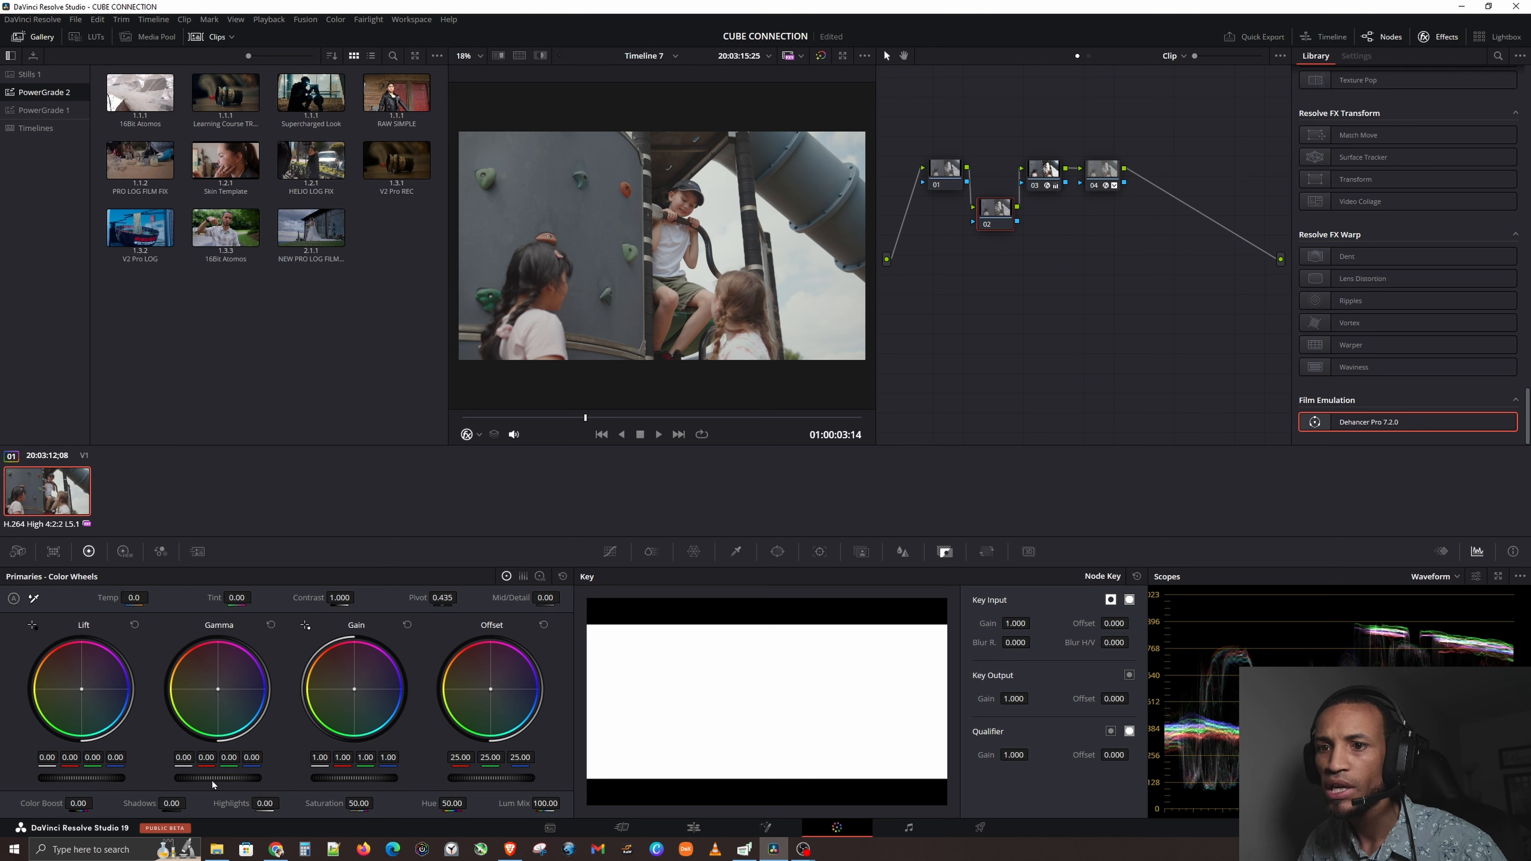
drag(218, 778, 224, 778)
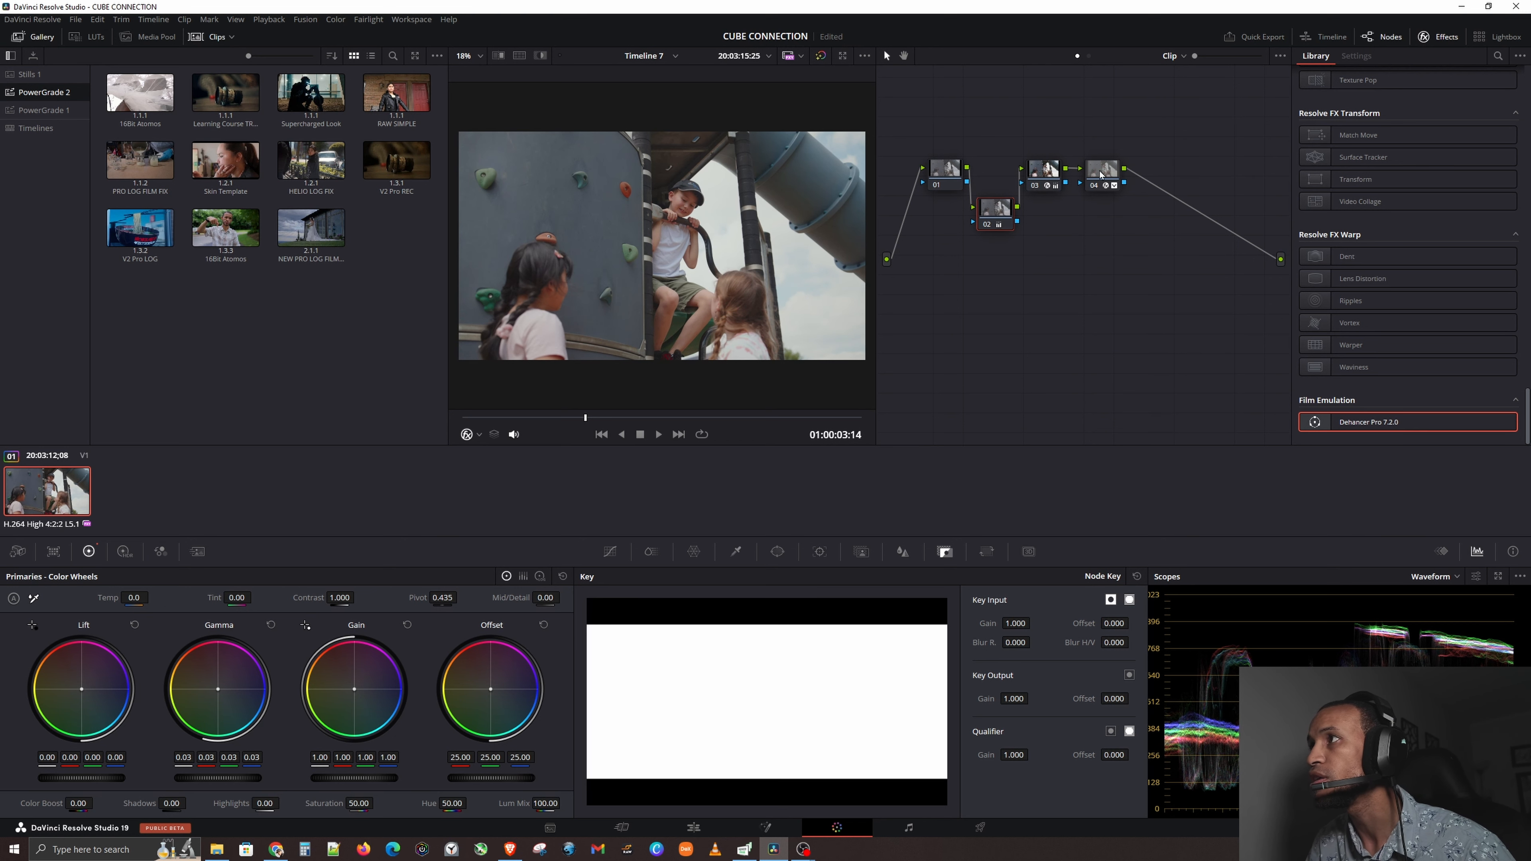
Make room before the last Dehancer node and add a serial node after the log conversion node.
drag(1101, 175, 1180, 172)
click(1053, 169)
key(alt+s)
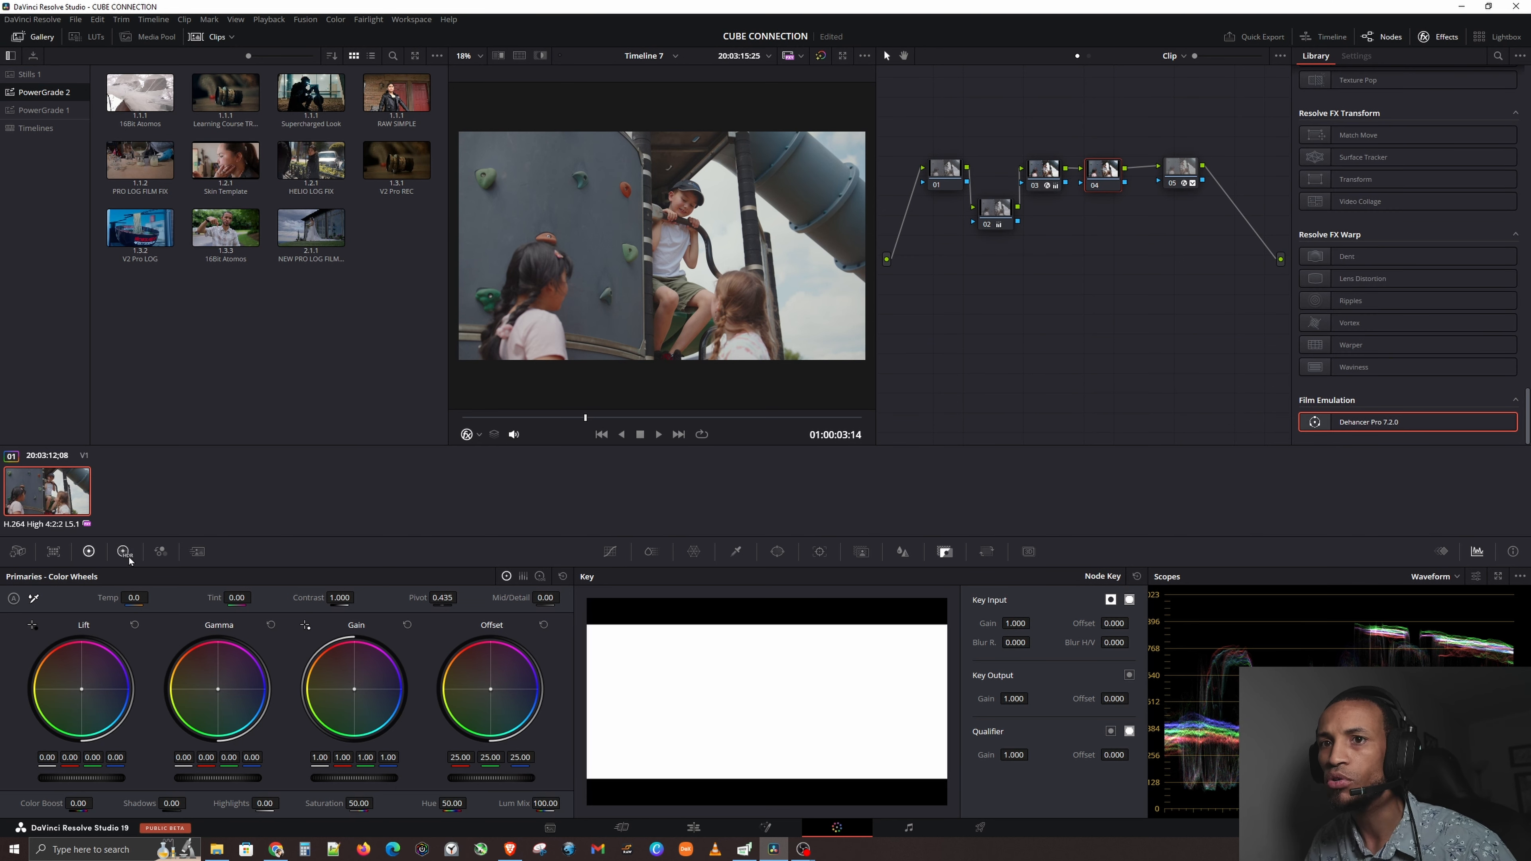
Lower the saturation of the reds to 0.91 at Input Hue 259.58 with the new node's Hue Vs Sat curve.
click(693, 553)
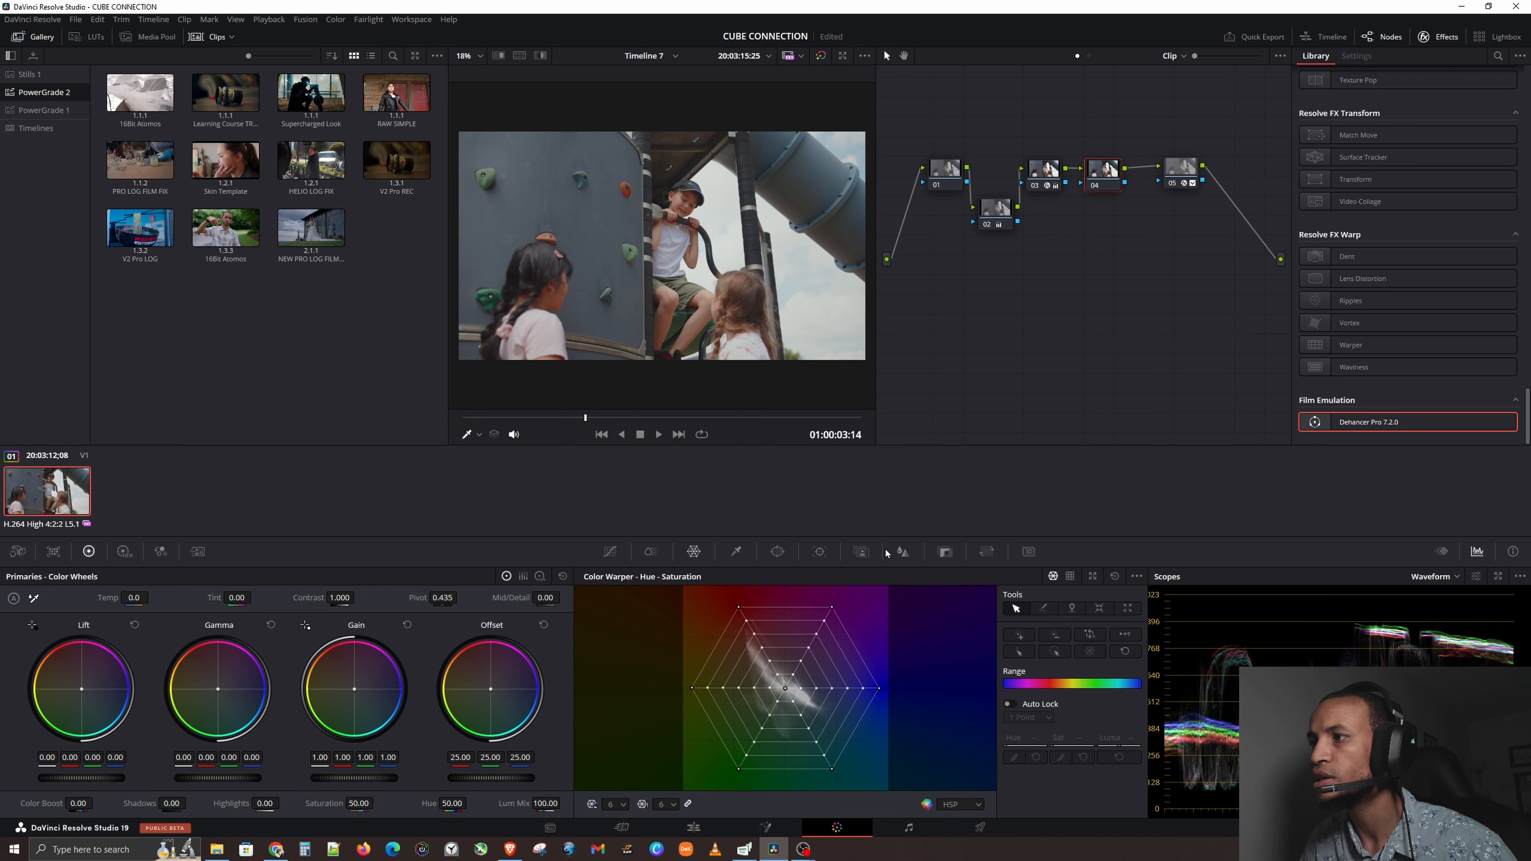
click(897, 553)
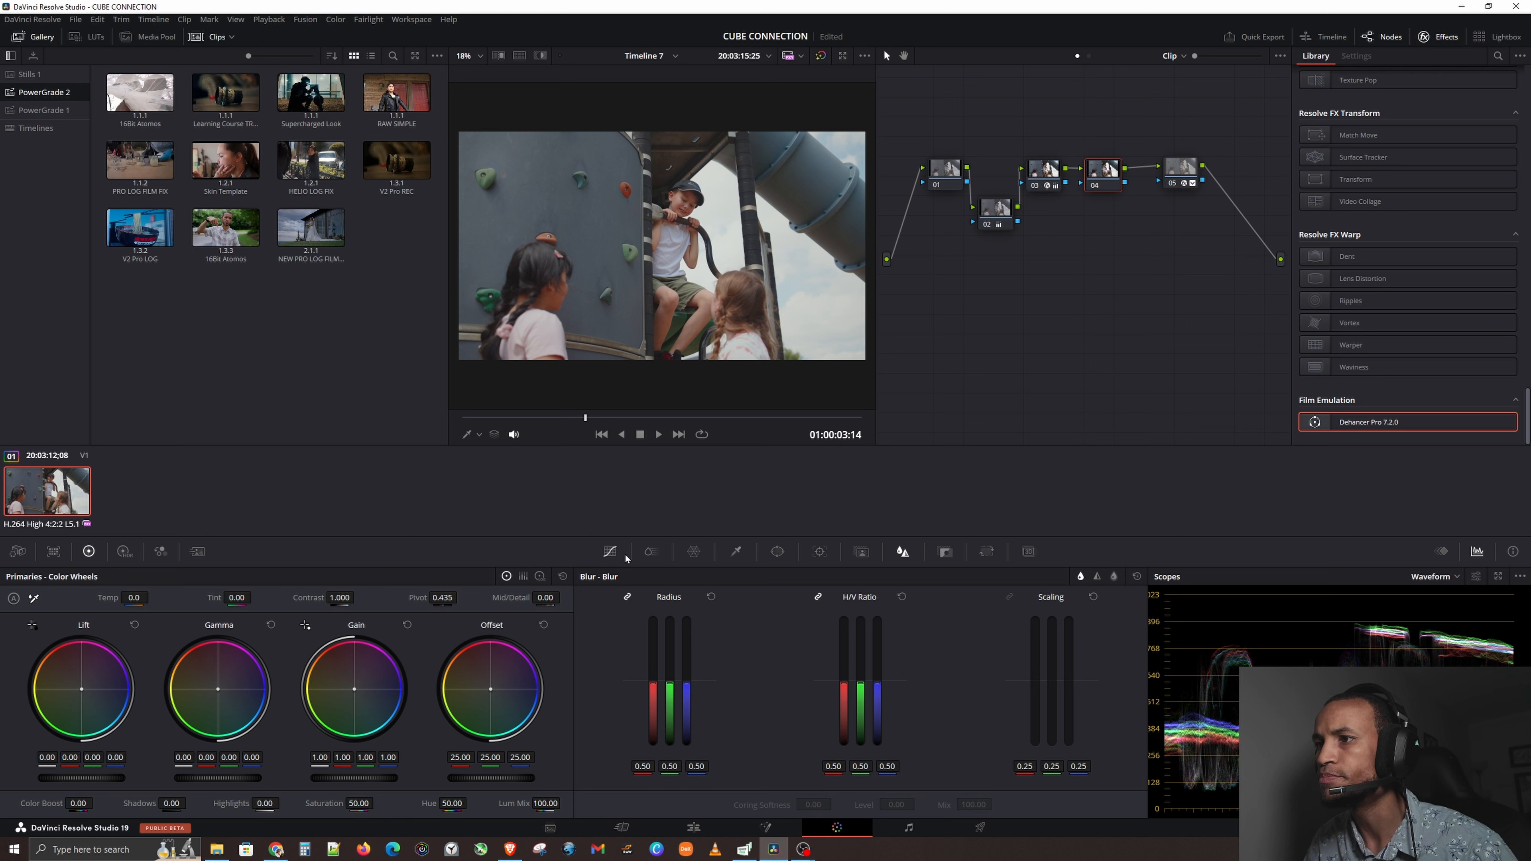
click(610, 552)
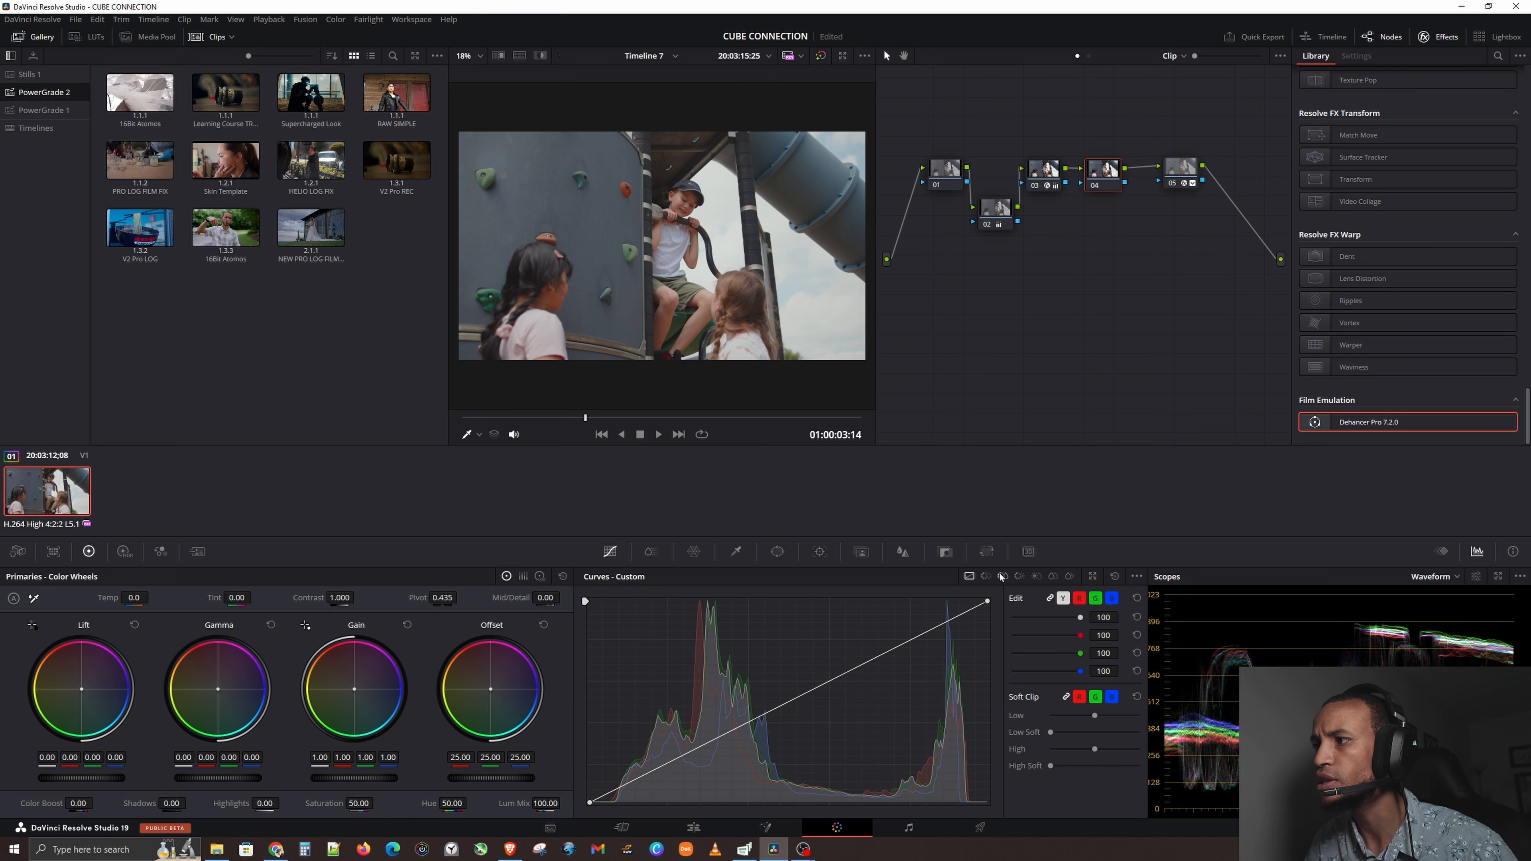
click(1002, 576)
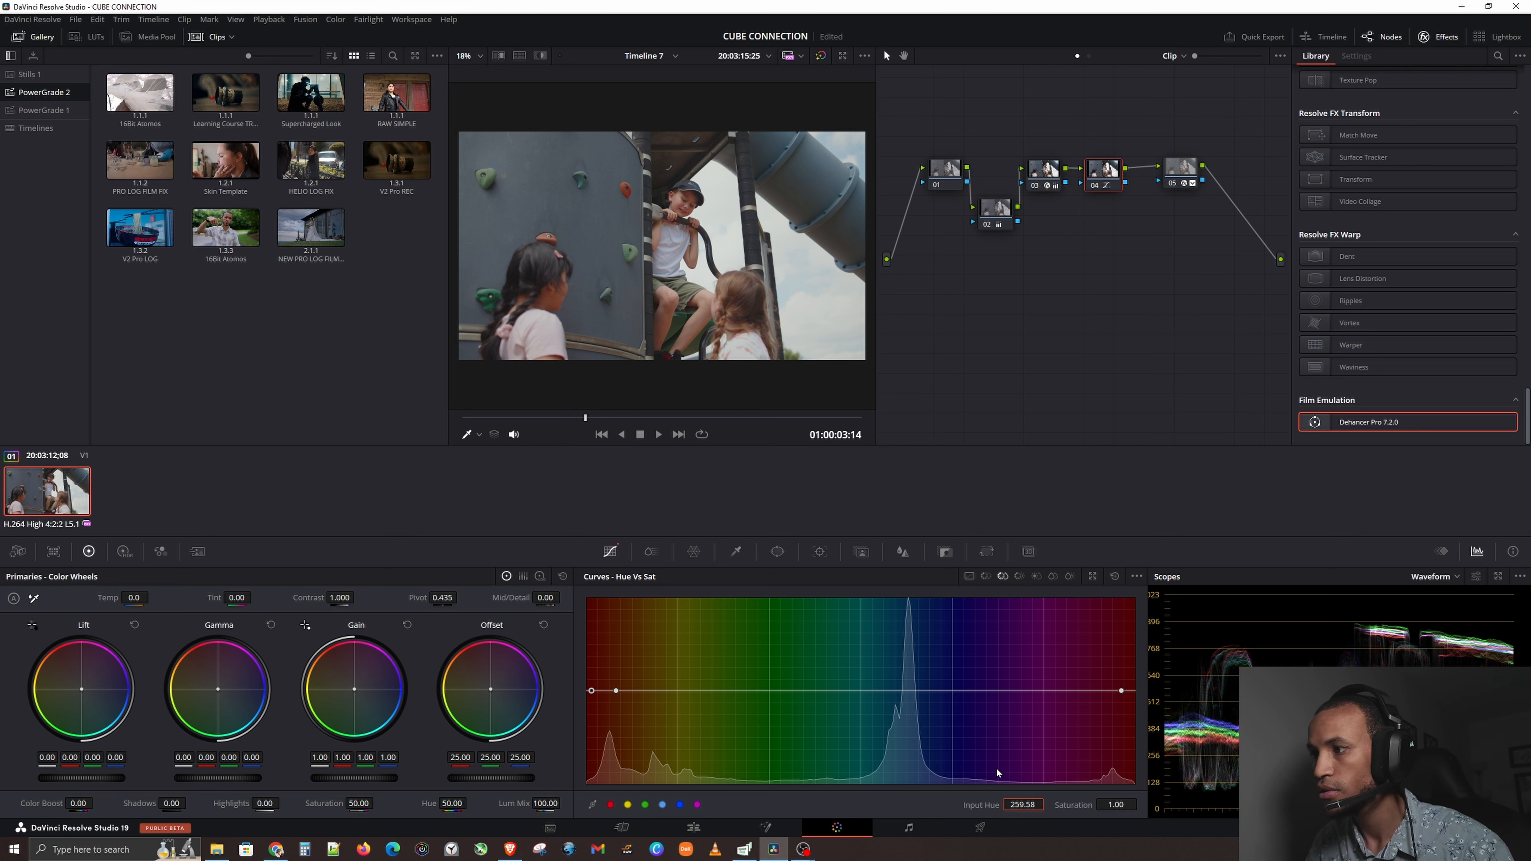
mouse_move(1122, 804)
mouse_down()
mouse_move(1109, 805)
mouse_move(1141, 805)
mouse_up()
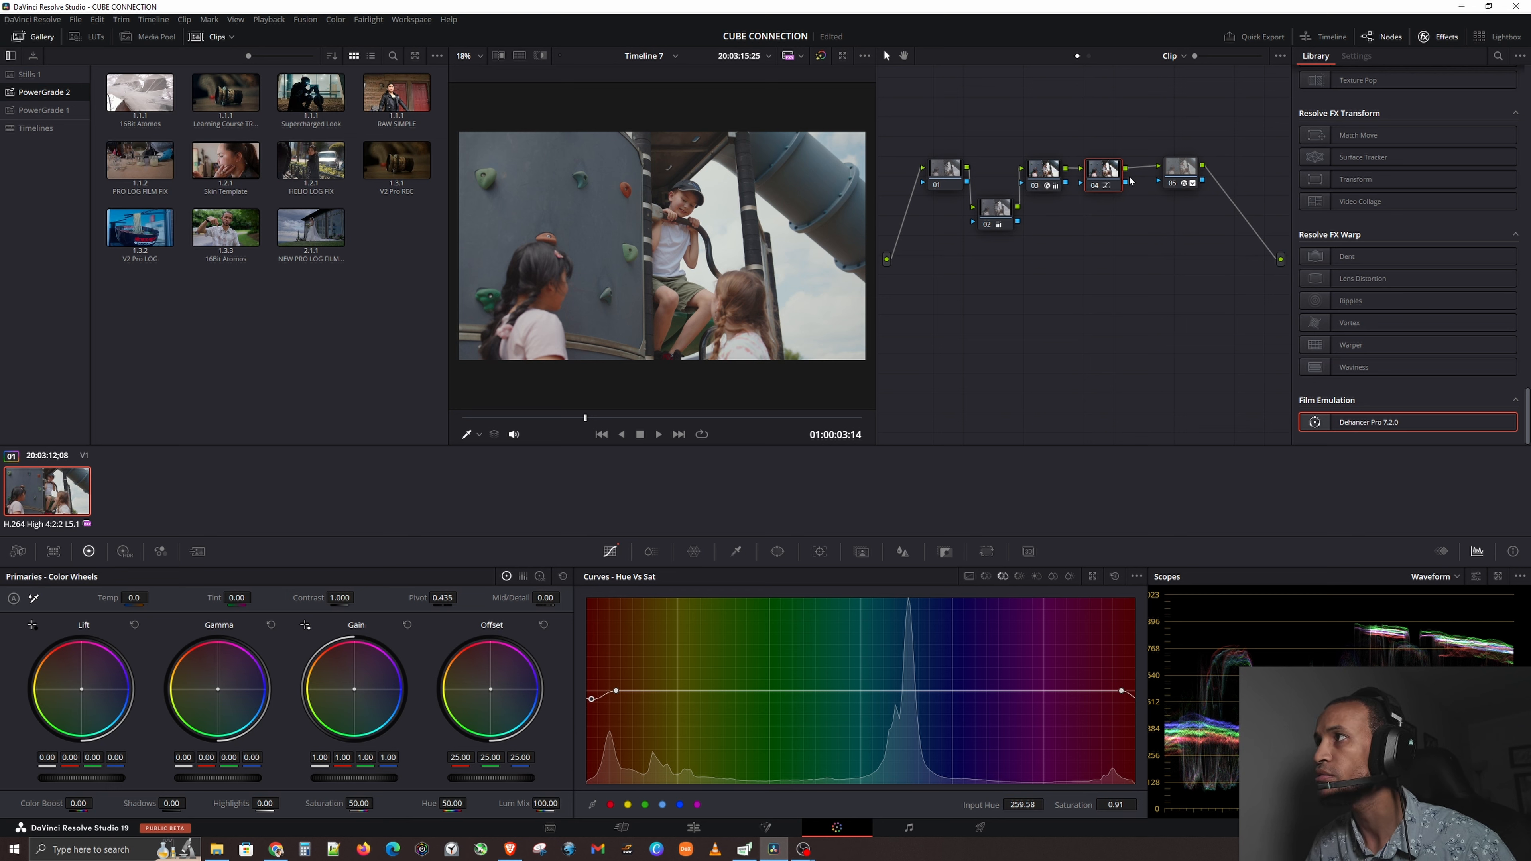
Add a layer node parallel to the HSV node, shift the following nodes clear of the layer mixer, and select the new node.
click(996, 213)
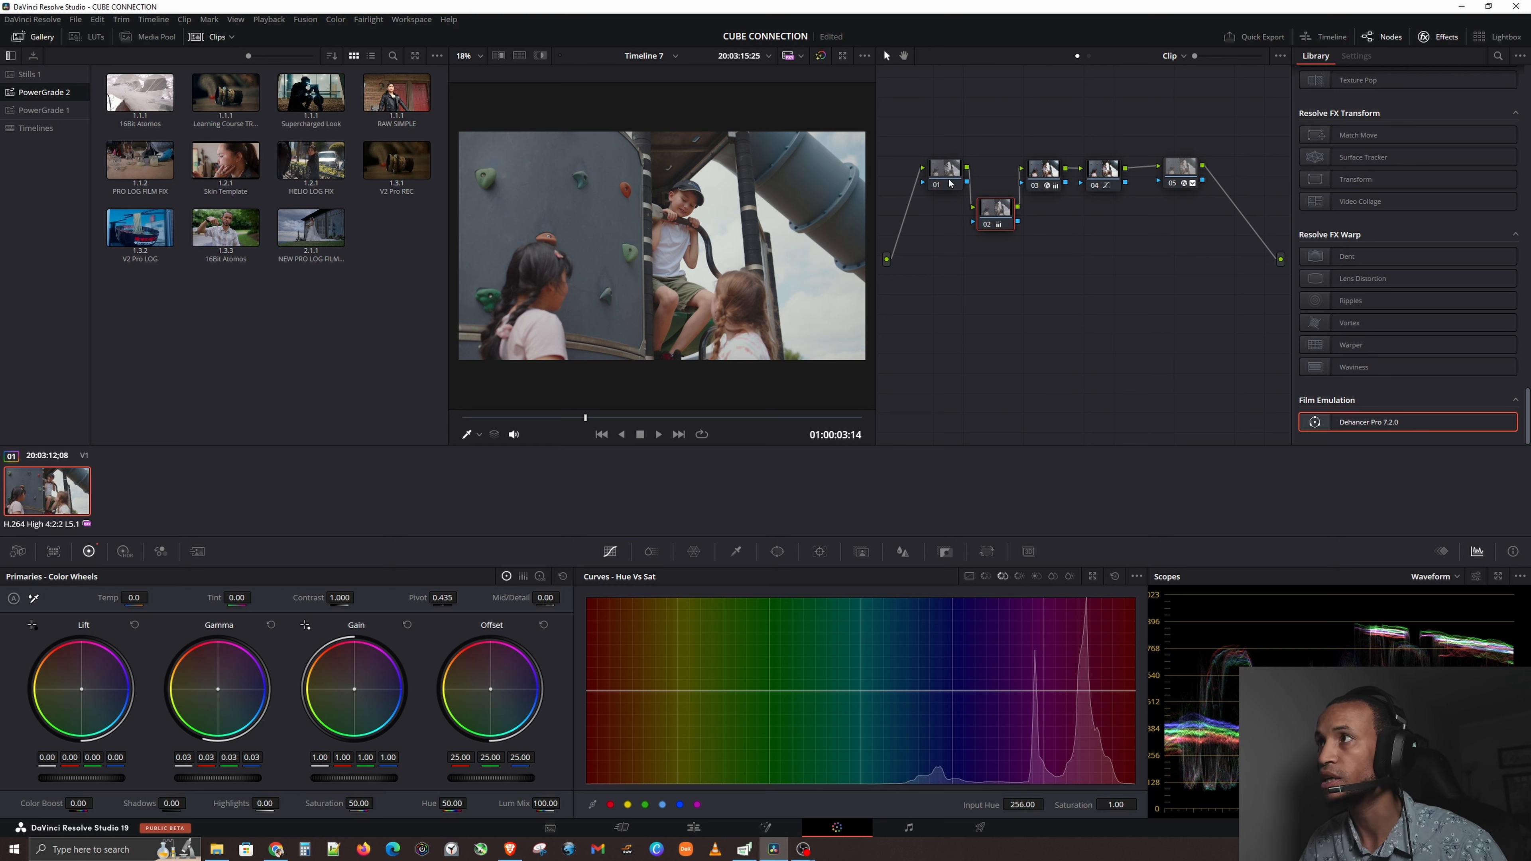
key(alt+l)
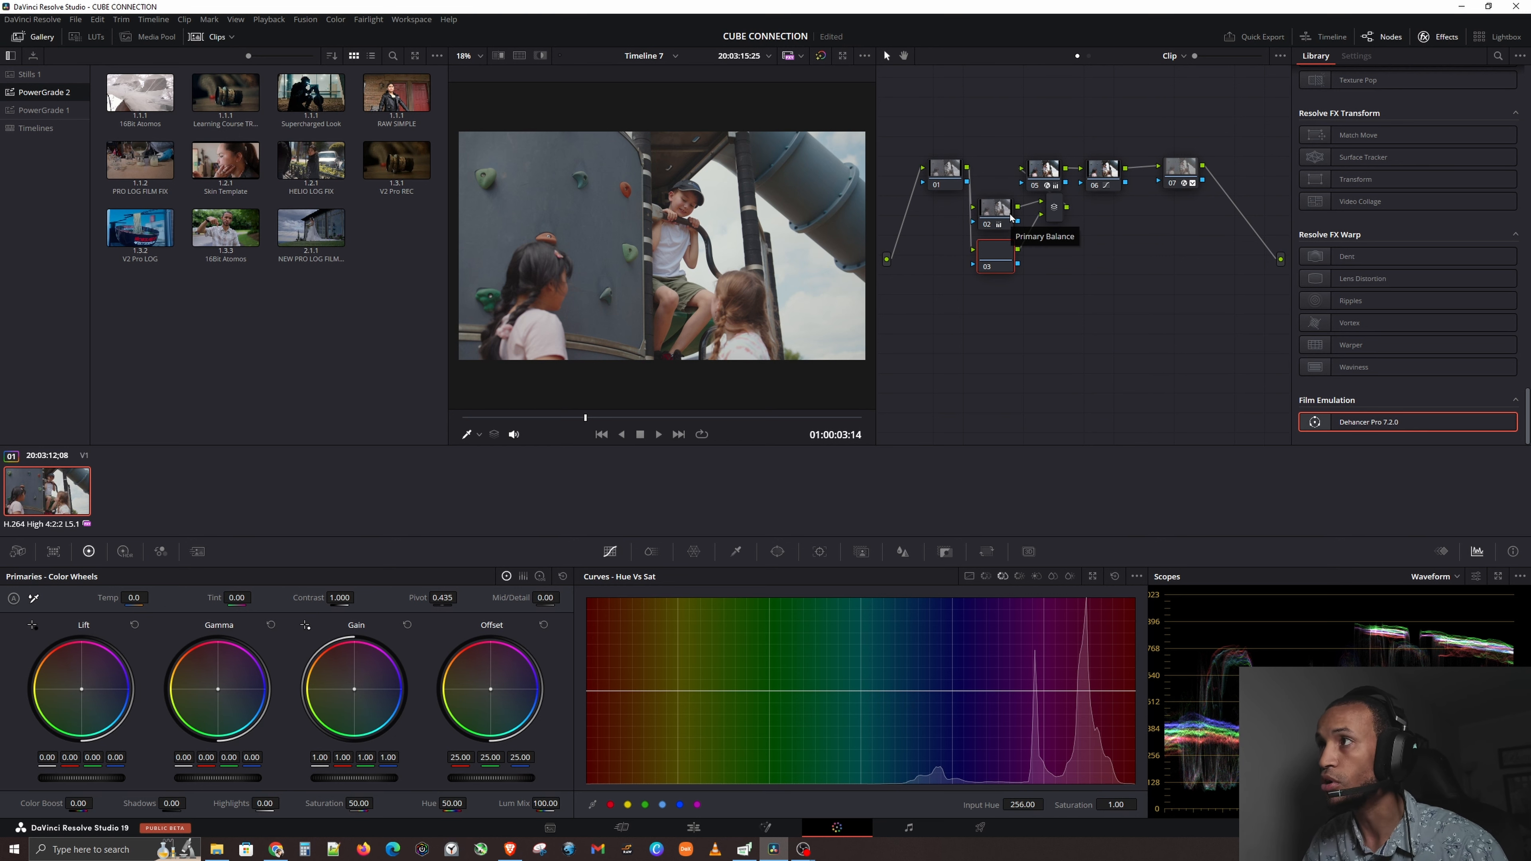
drag(1029, 181, 1093, 210)
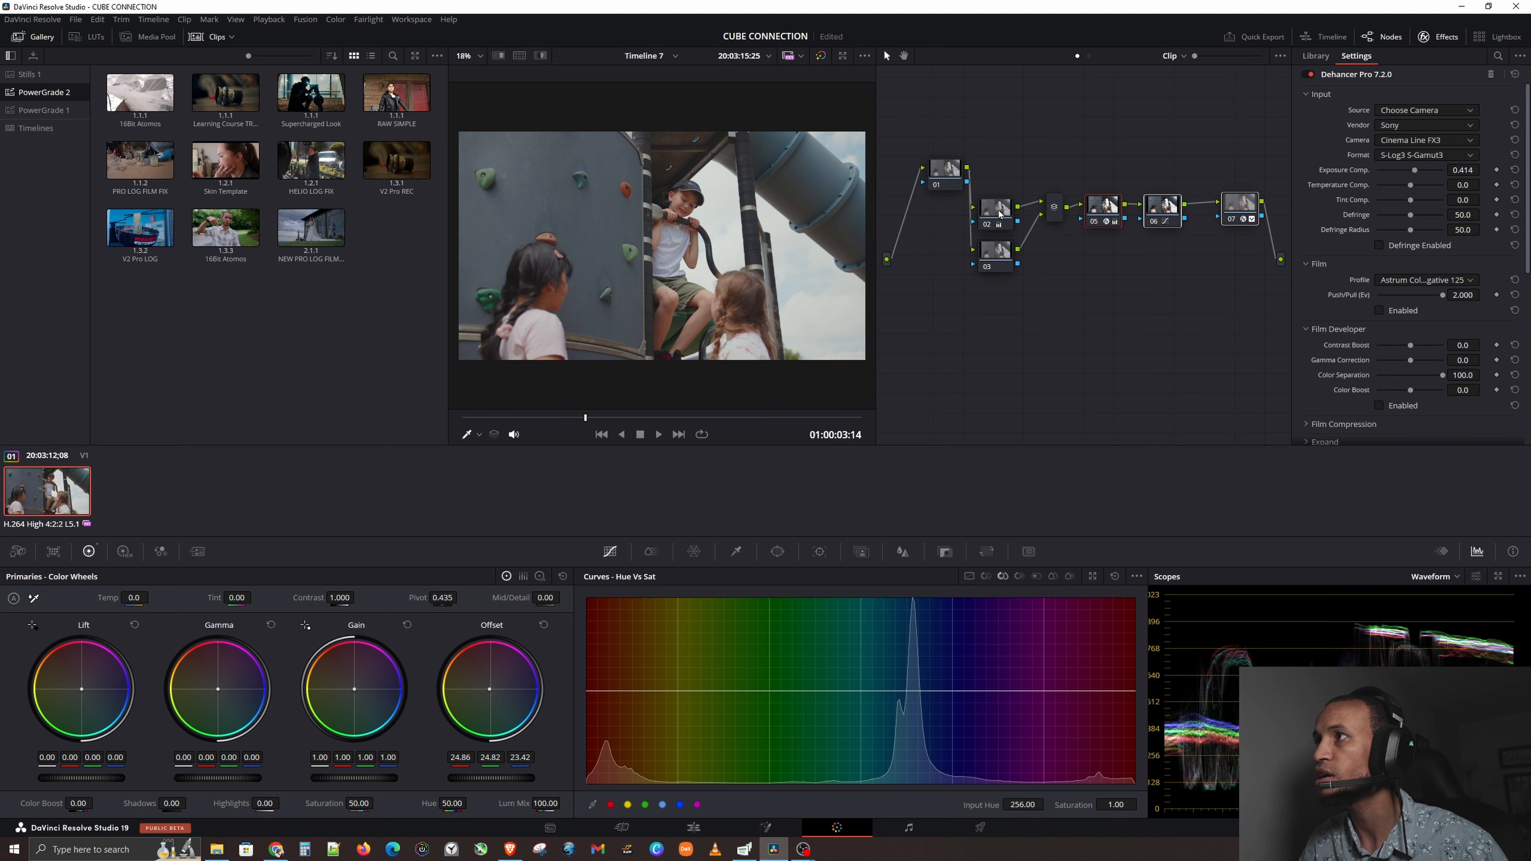
click(996, 251)
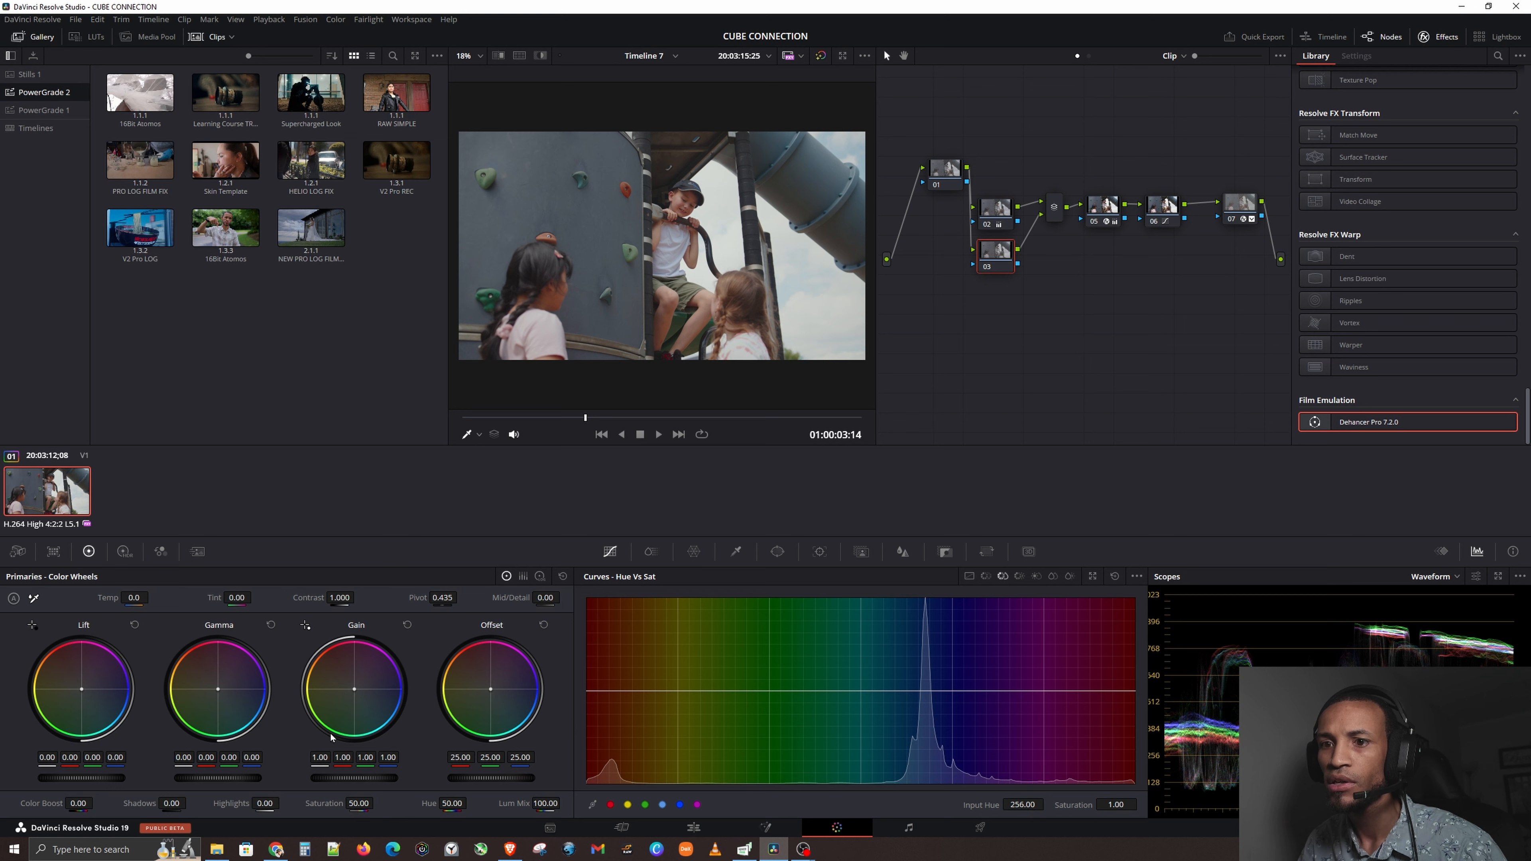
Lower the Highlights of the new layer node to -63.50 in the primaries.
drag(266, 803, 277, 803)
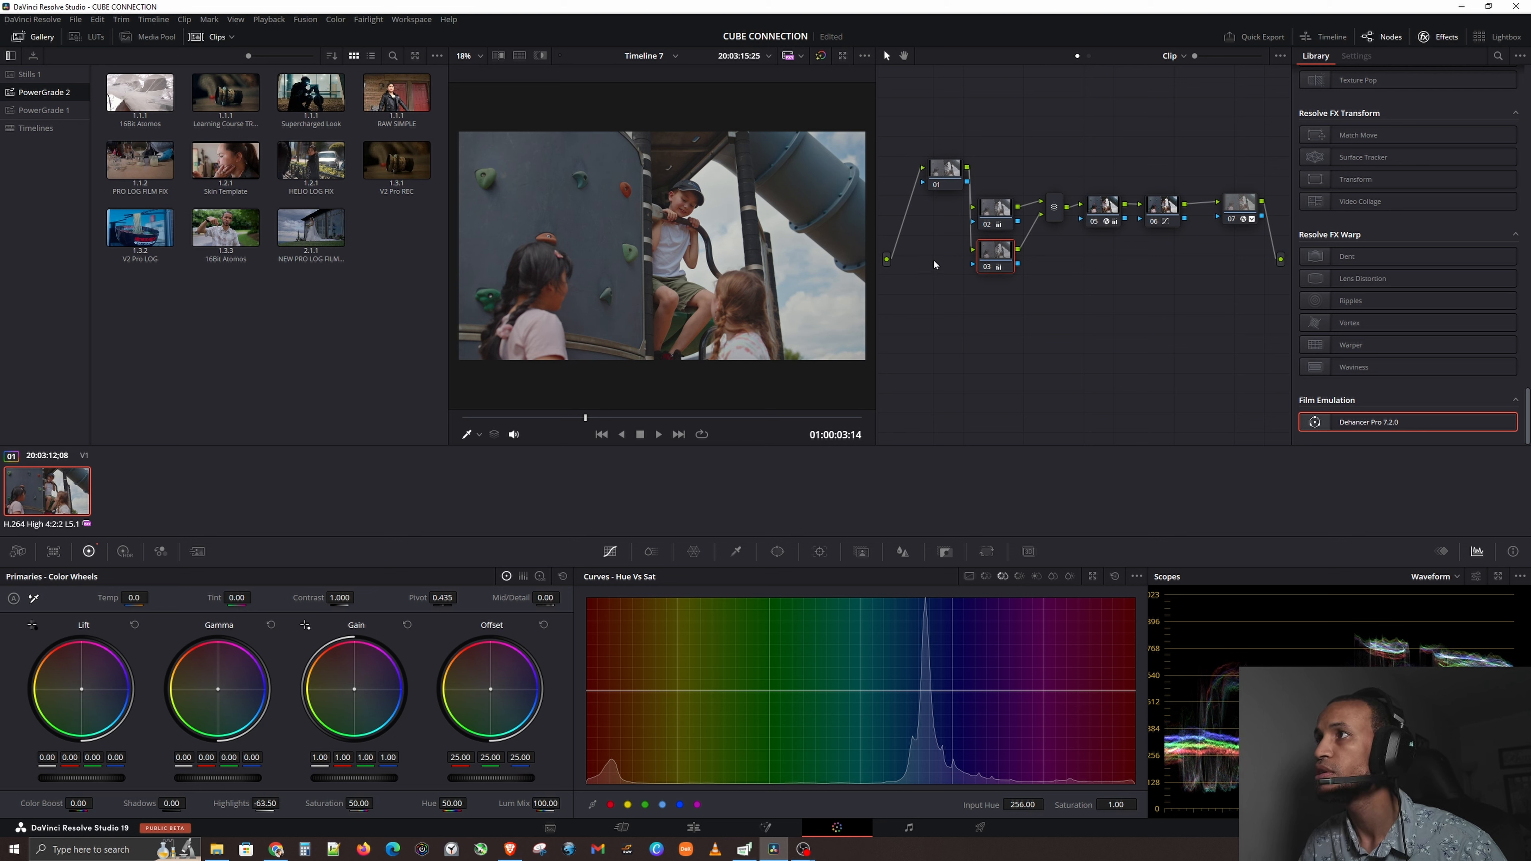
Align the first node with the main row, add a third layer node, and set its HDR Global exposure to 0.21.
drag(946, 173, 926, 214)
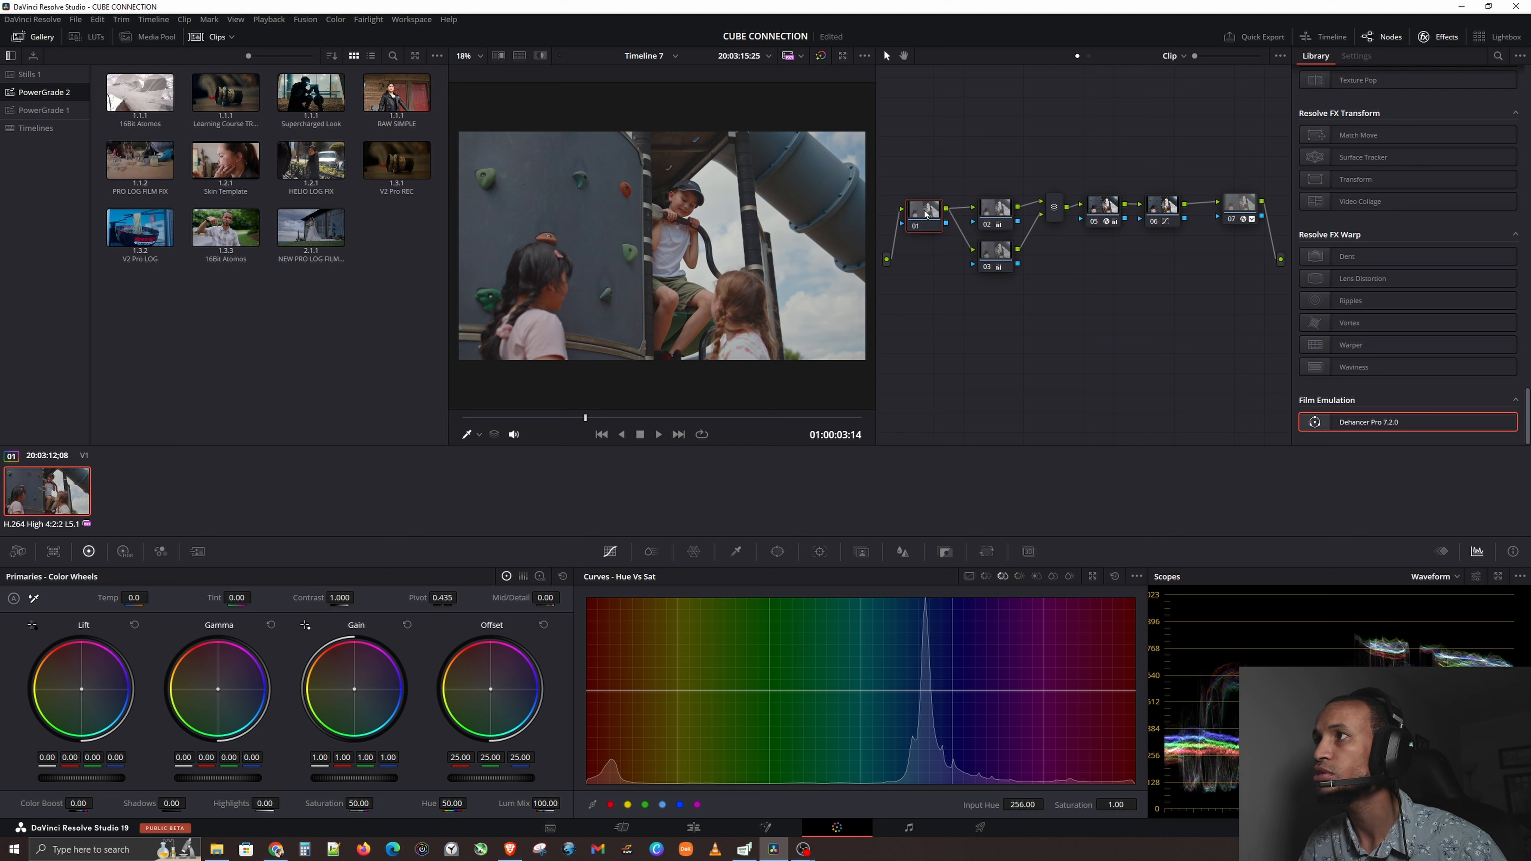
click(998, 252)
key(alt+p)
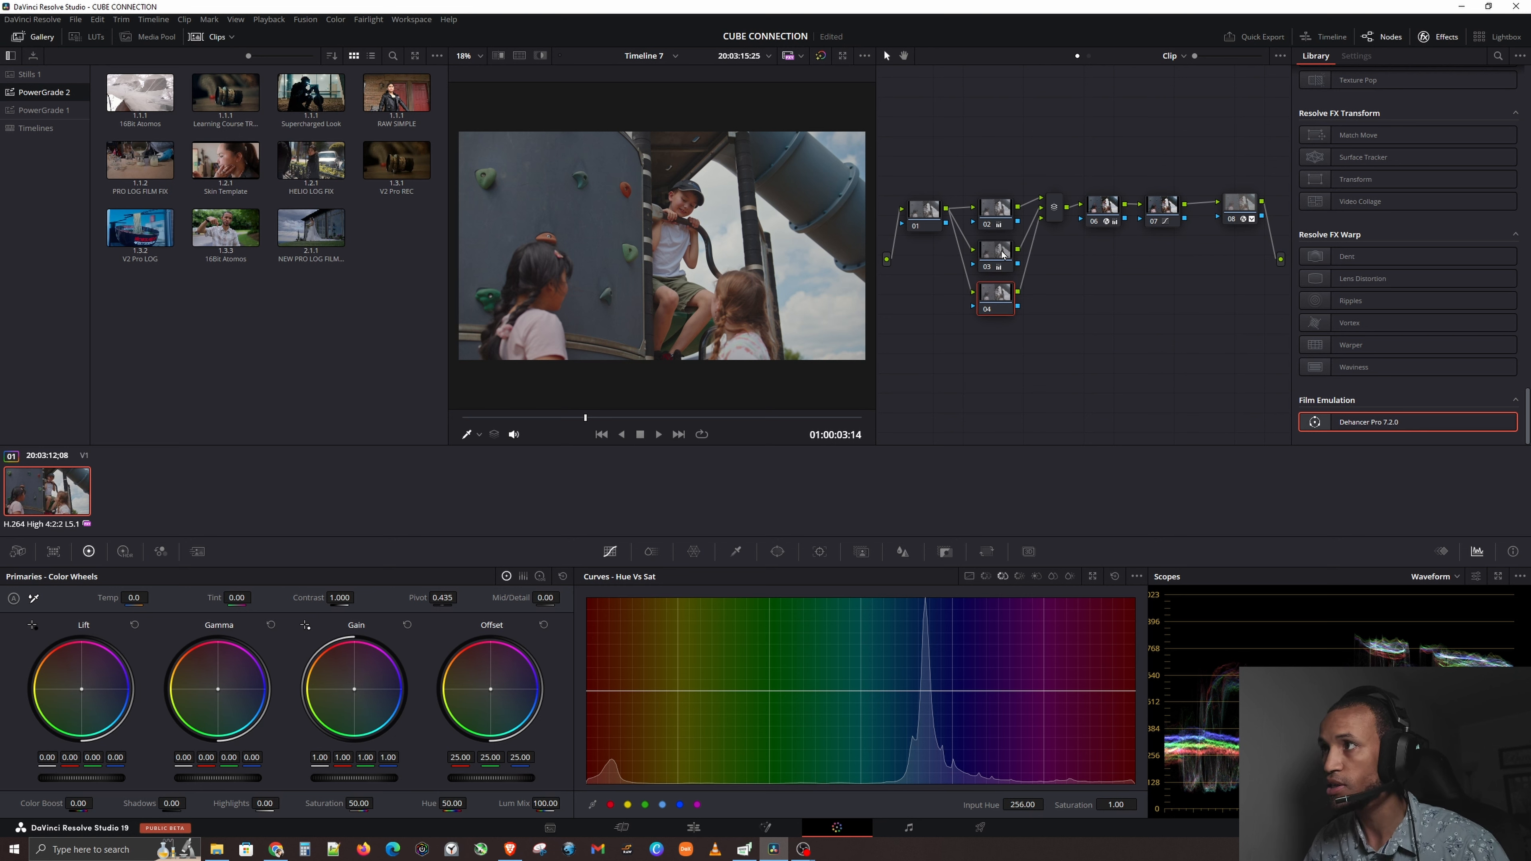
click(123, 551)
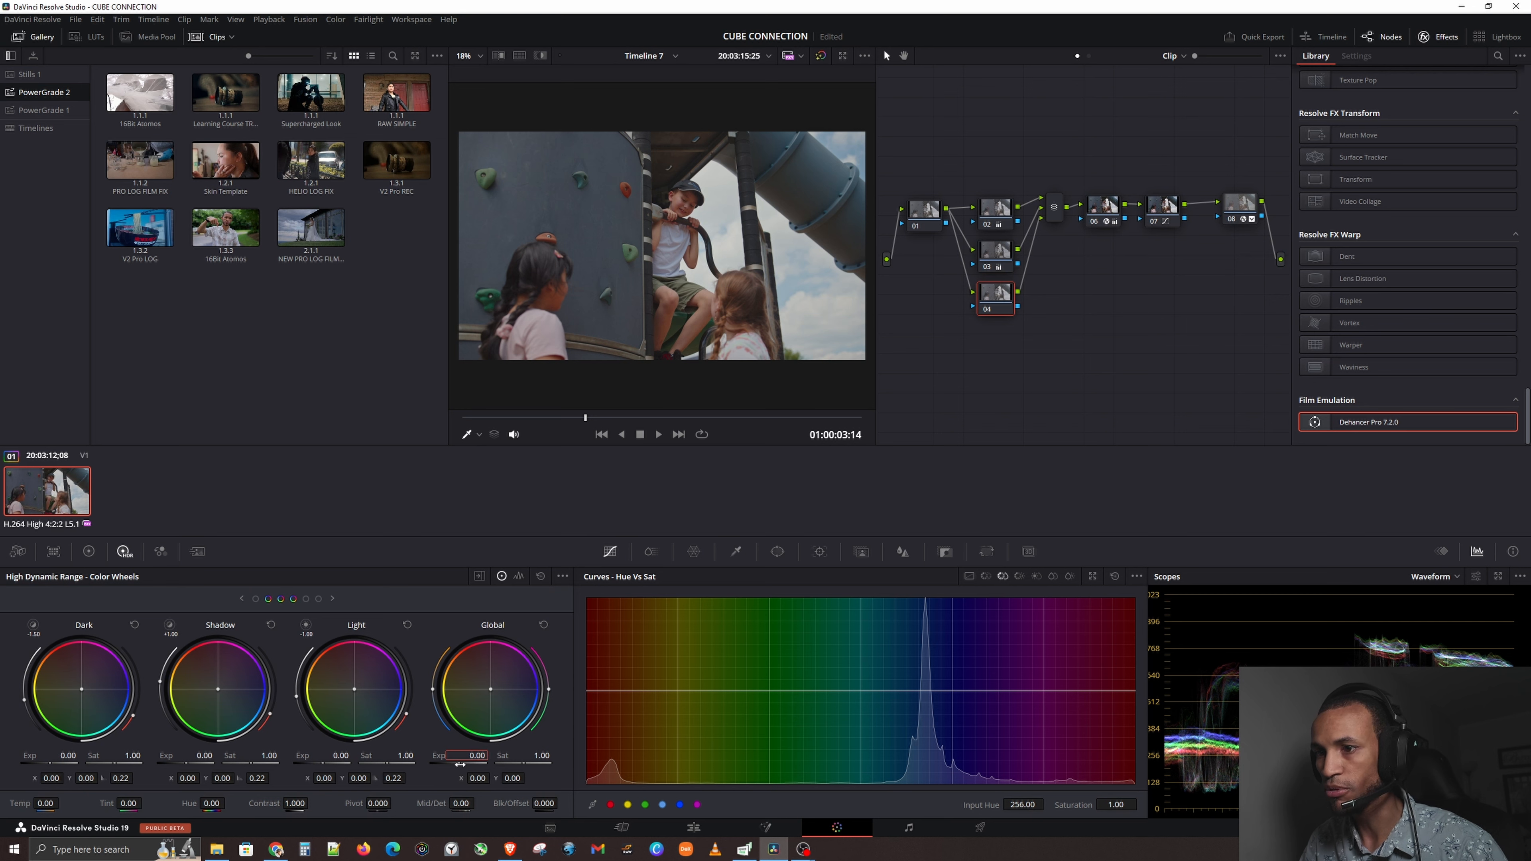
drag(460, 765, 474, 764)
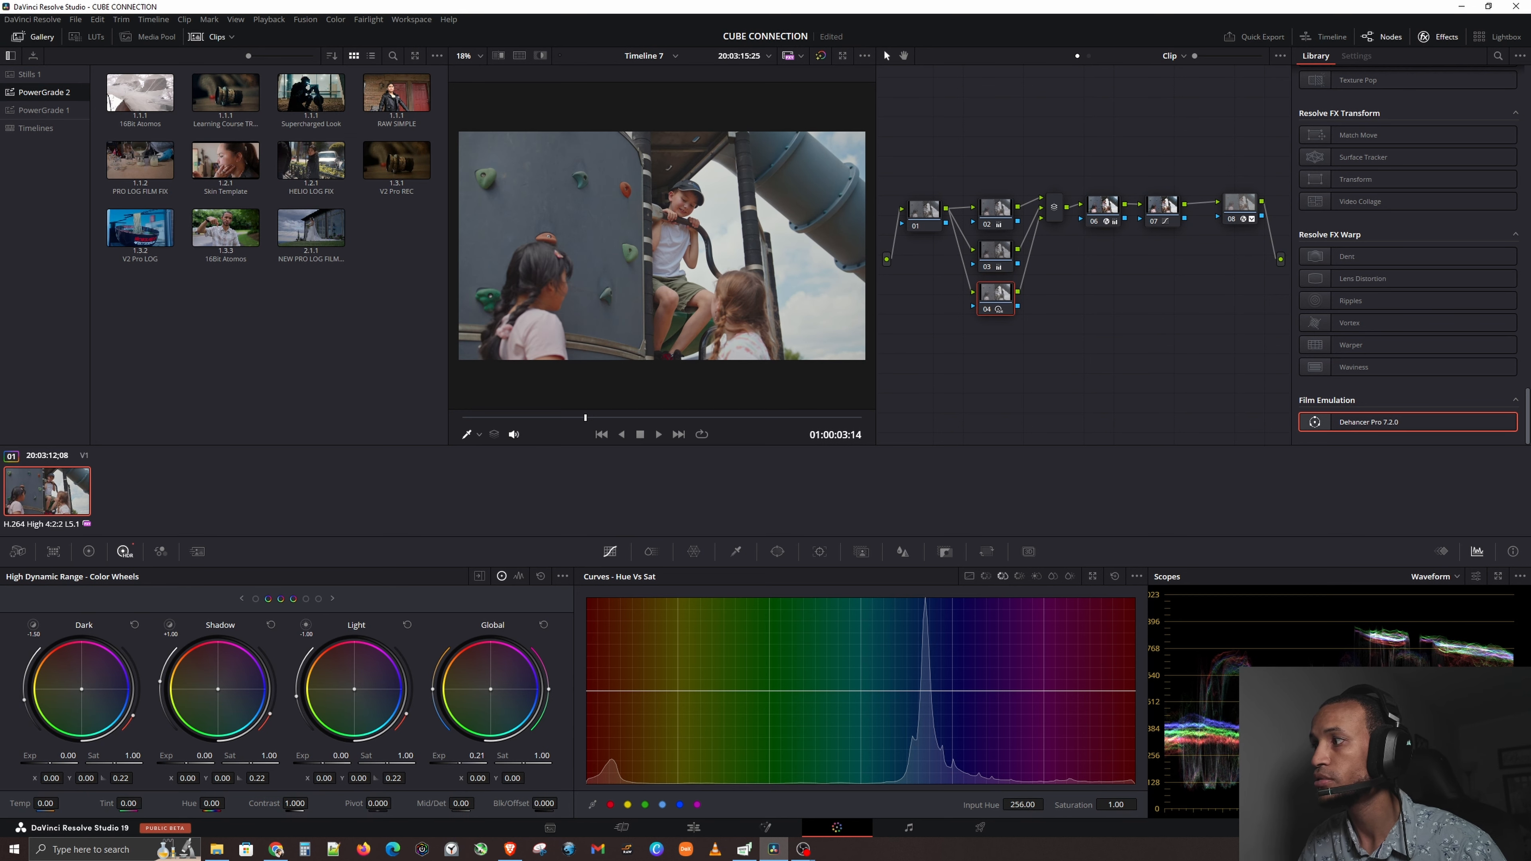
Reset the Highlights on layer node 03, try lowering its log Highlights wheel to -1.00, and undo the wheel change.
click(998, 251)
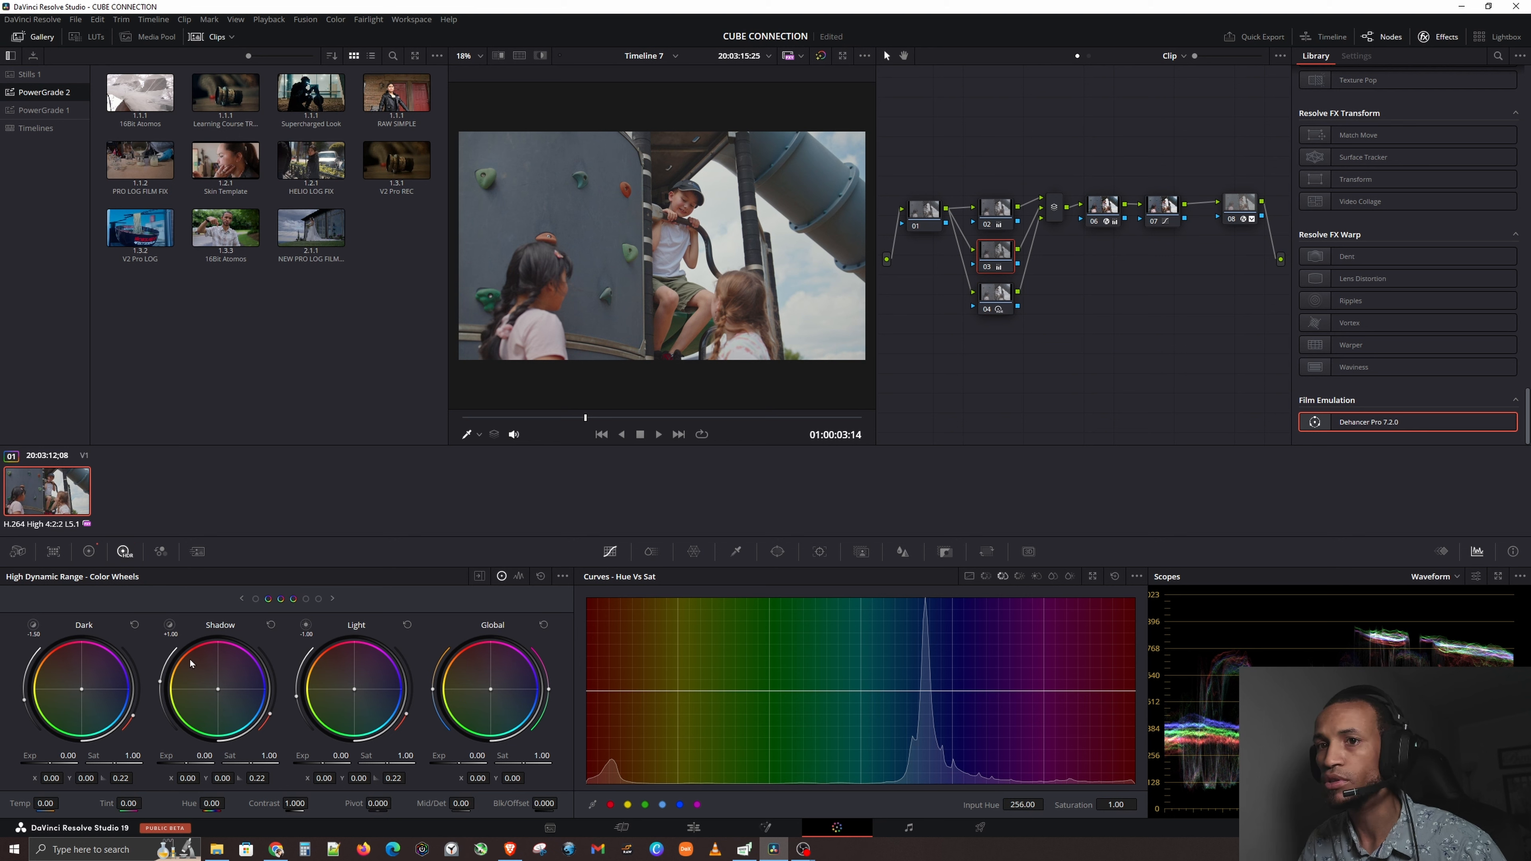
click(88, 551)
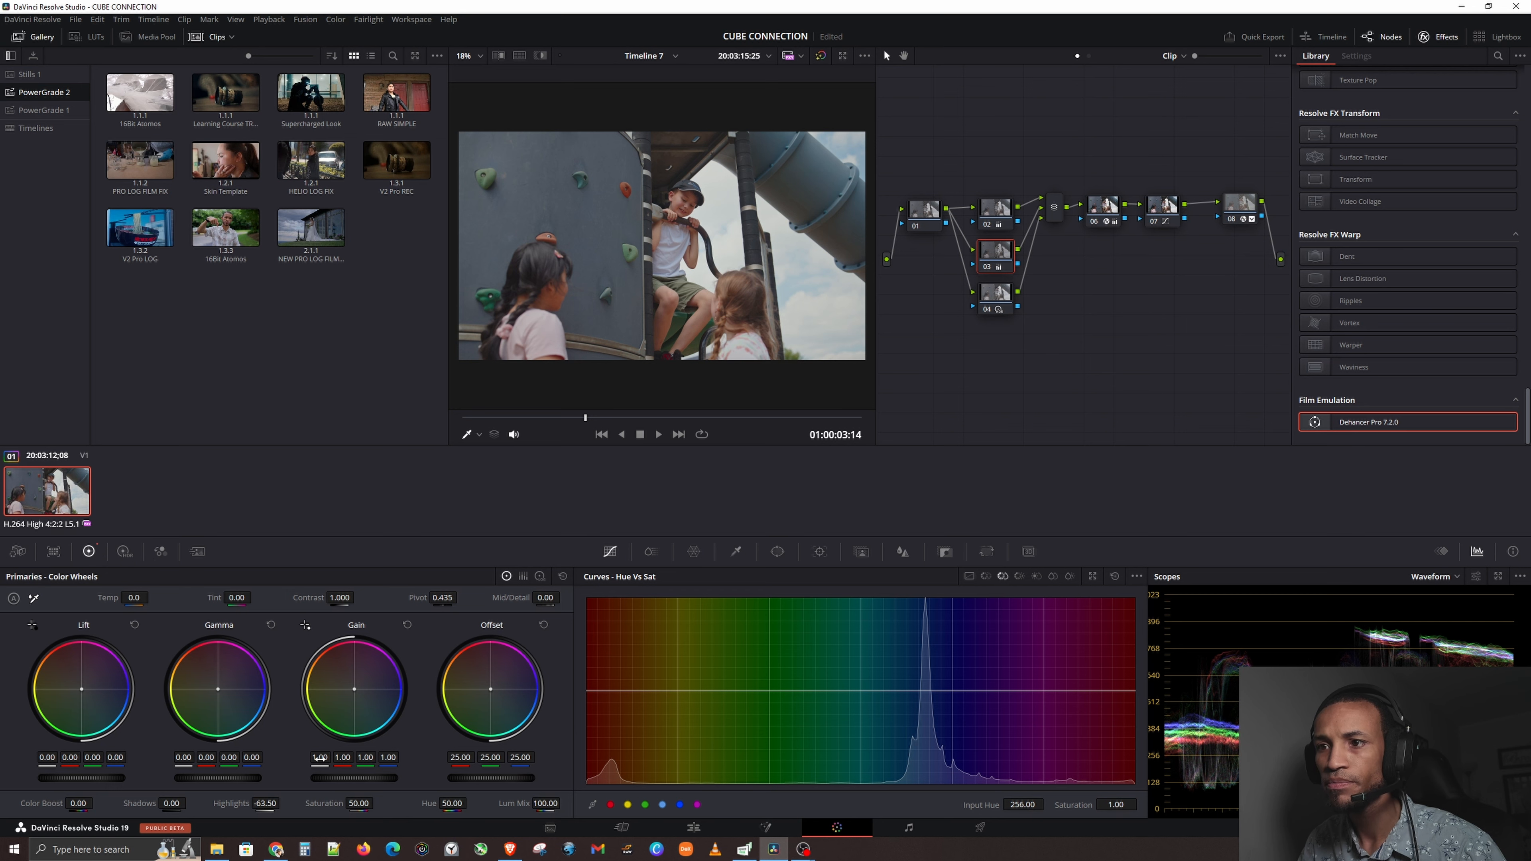
double_click(226, 802)
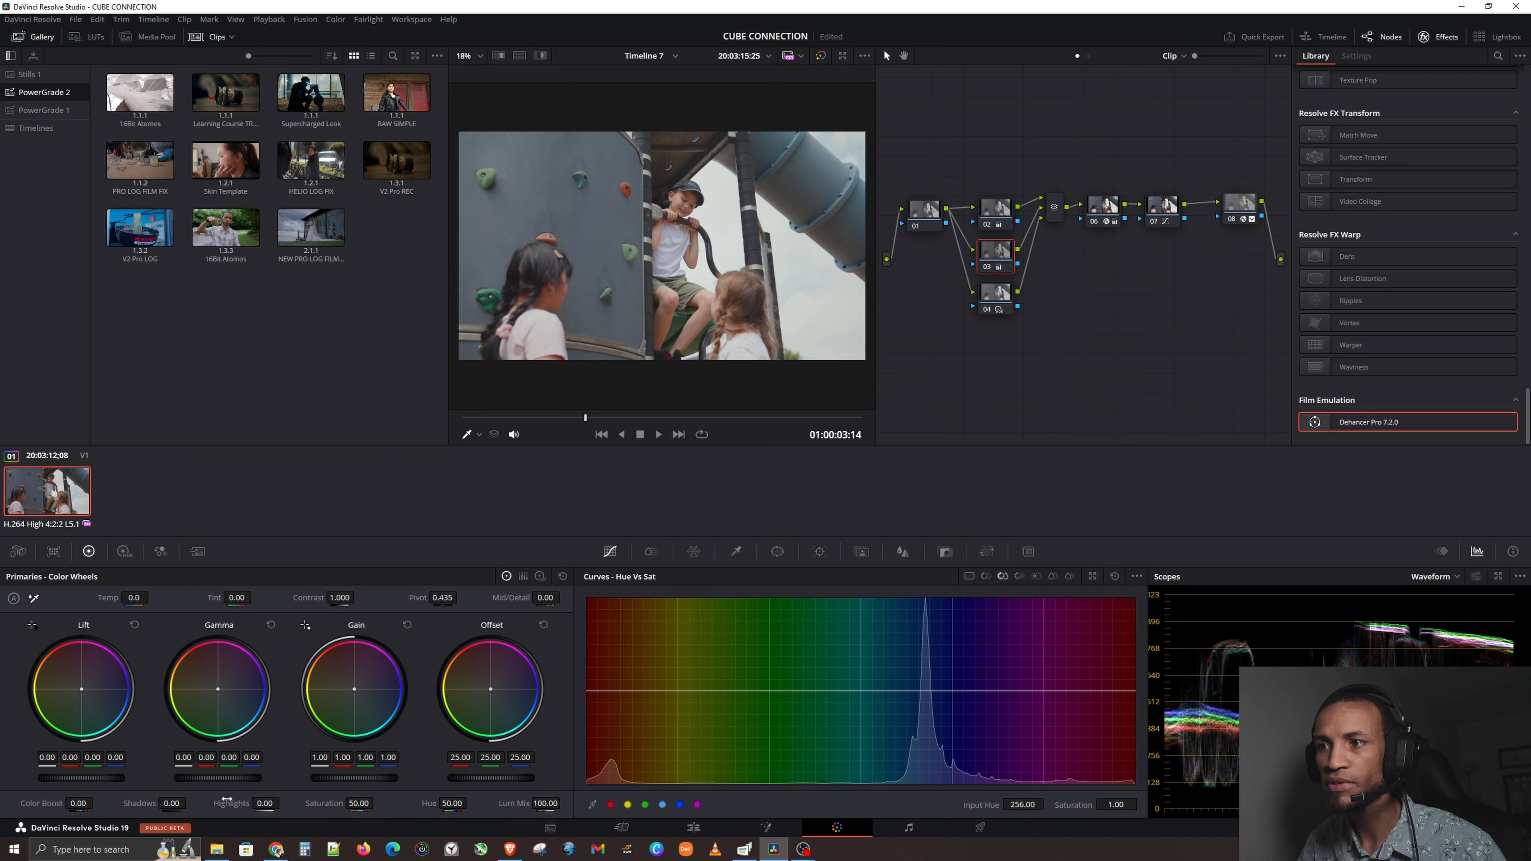
click(540, 576)
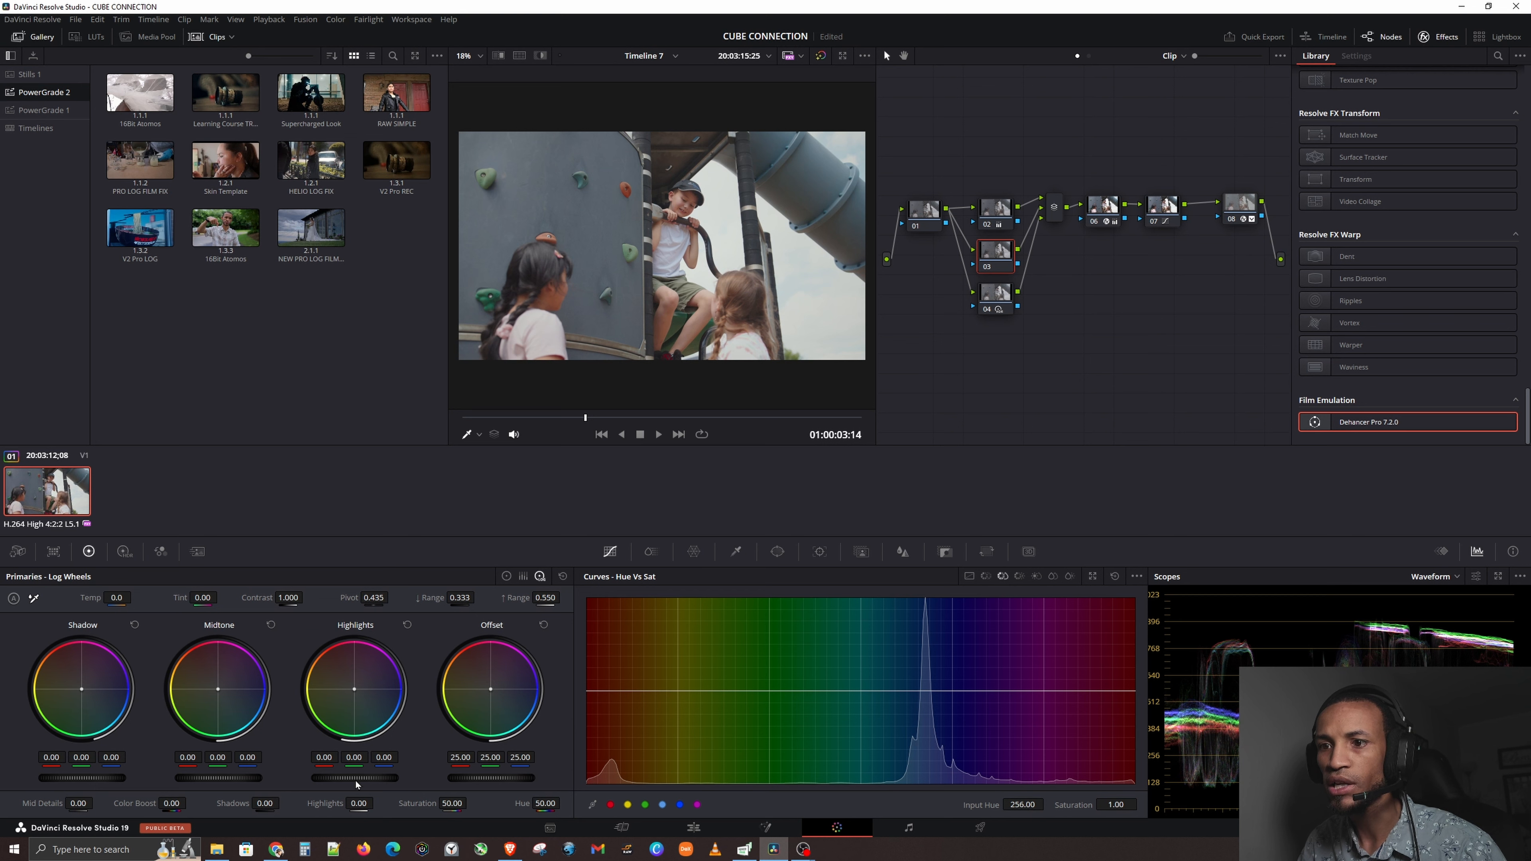
drag(355, 778, 287, 777)
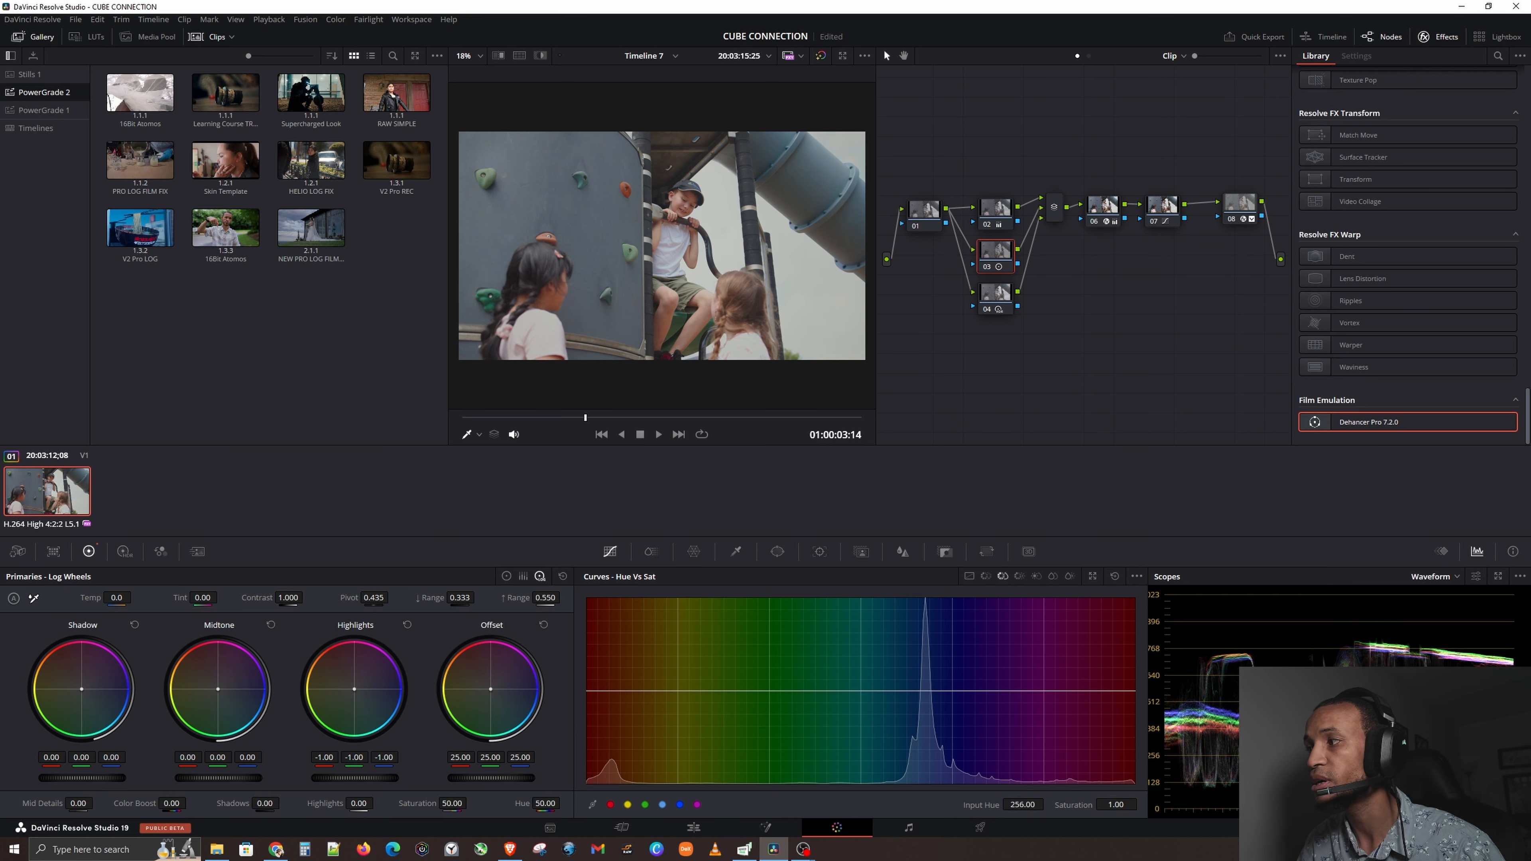
key(ctrl+z)
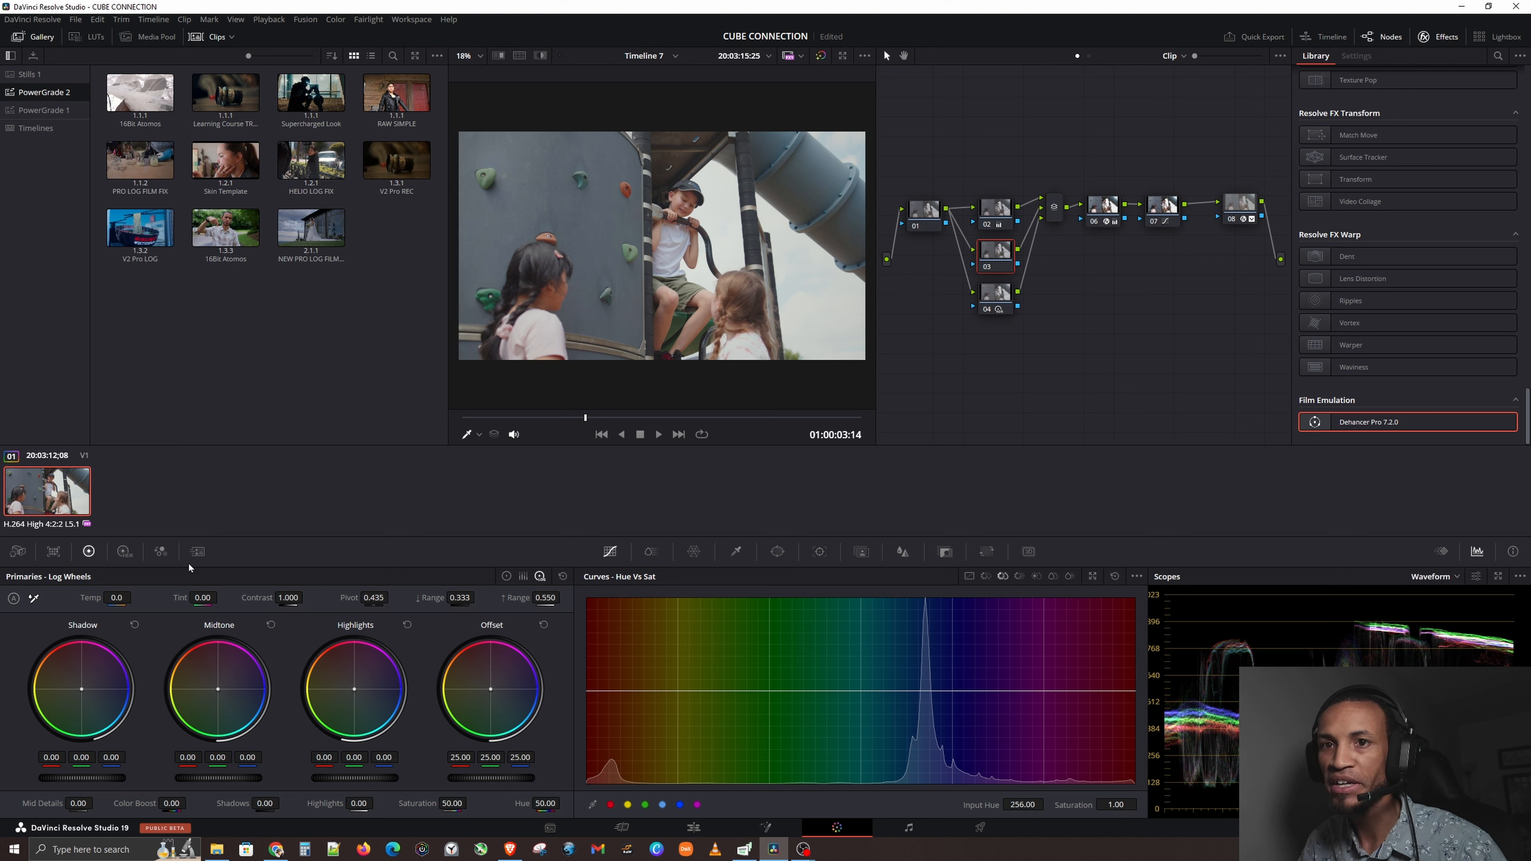
Set the primaries Highlights of layer node 03 to -100 and compare the grade with the bypassed image.
click(507, 576)
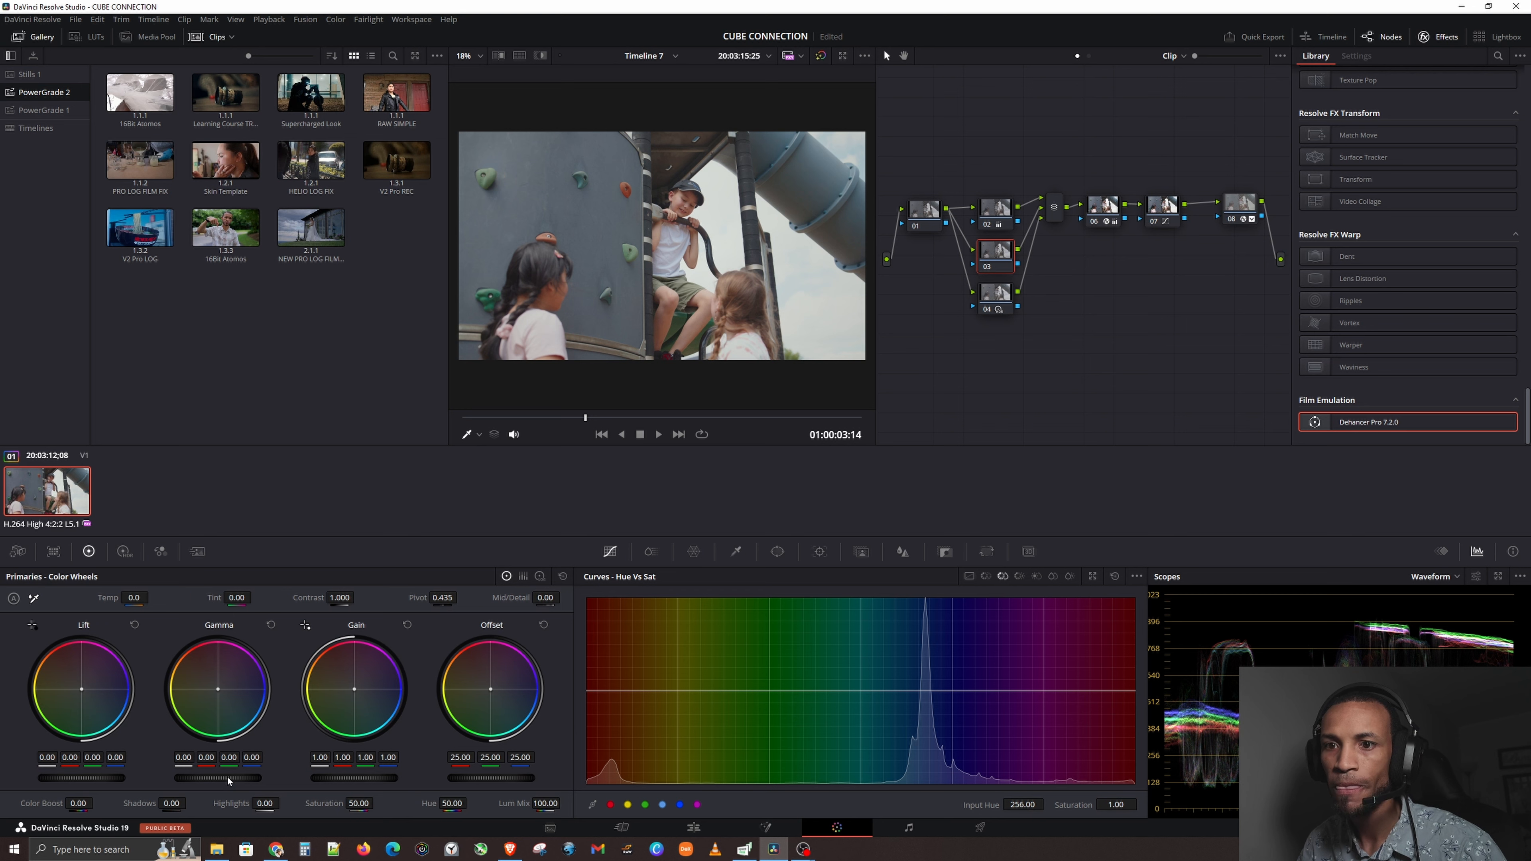
drag(265, 802, 205, 803)
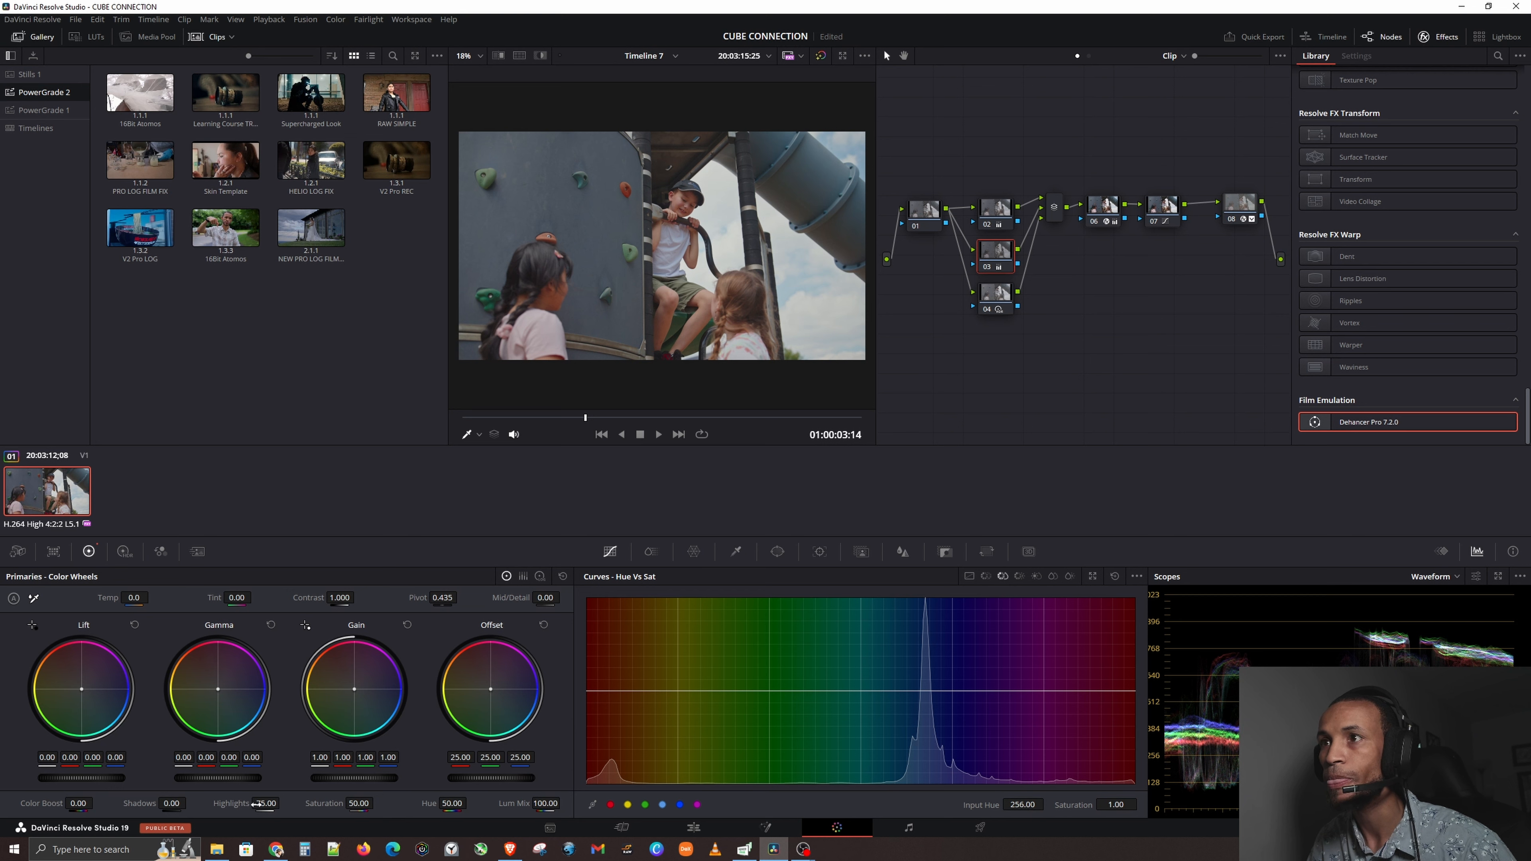
mouse_move(257, 804)
mouse_down()
mouse_move(293, 802)
mouse_move(260, 803)
mouse_up()
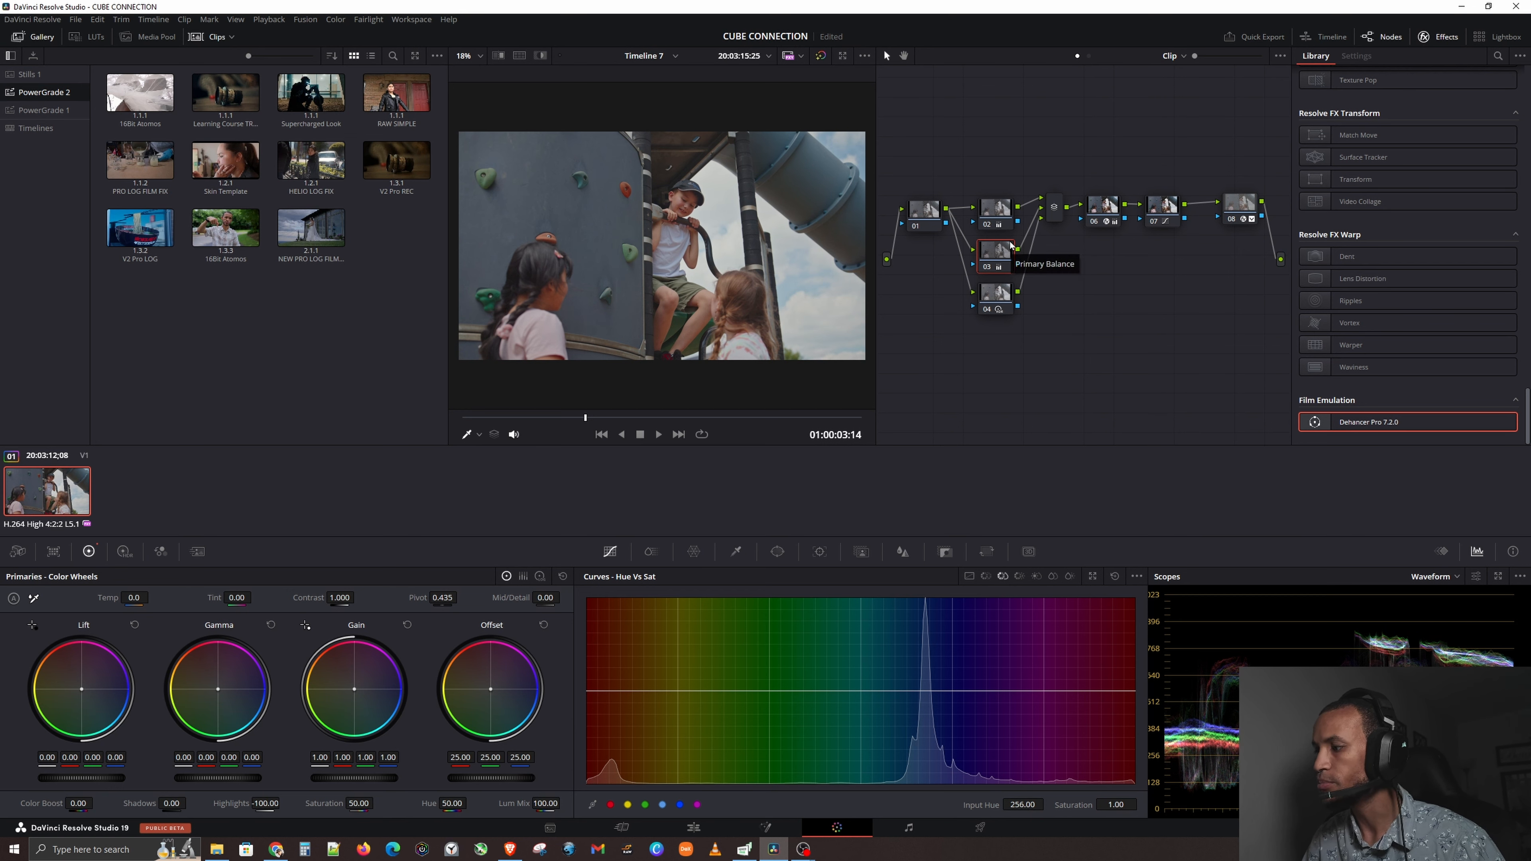
click(821, 55)
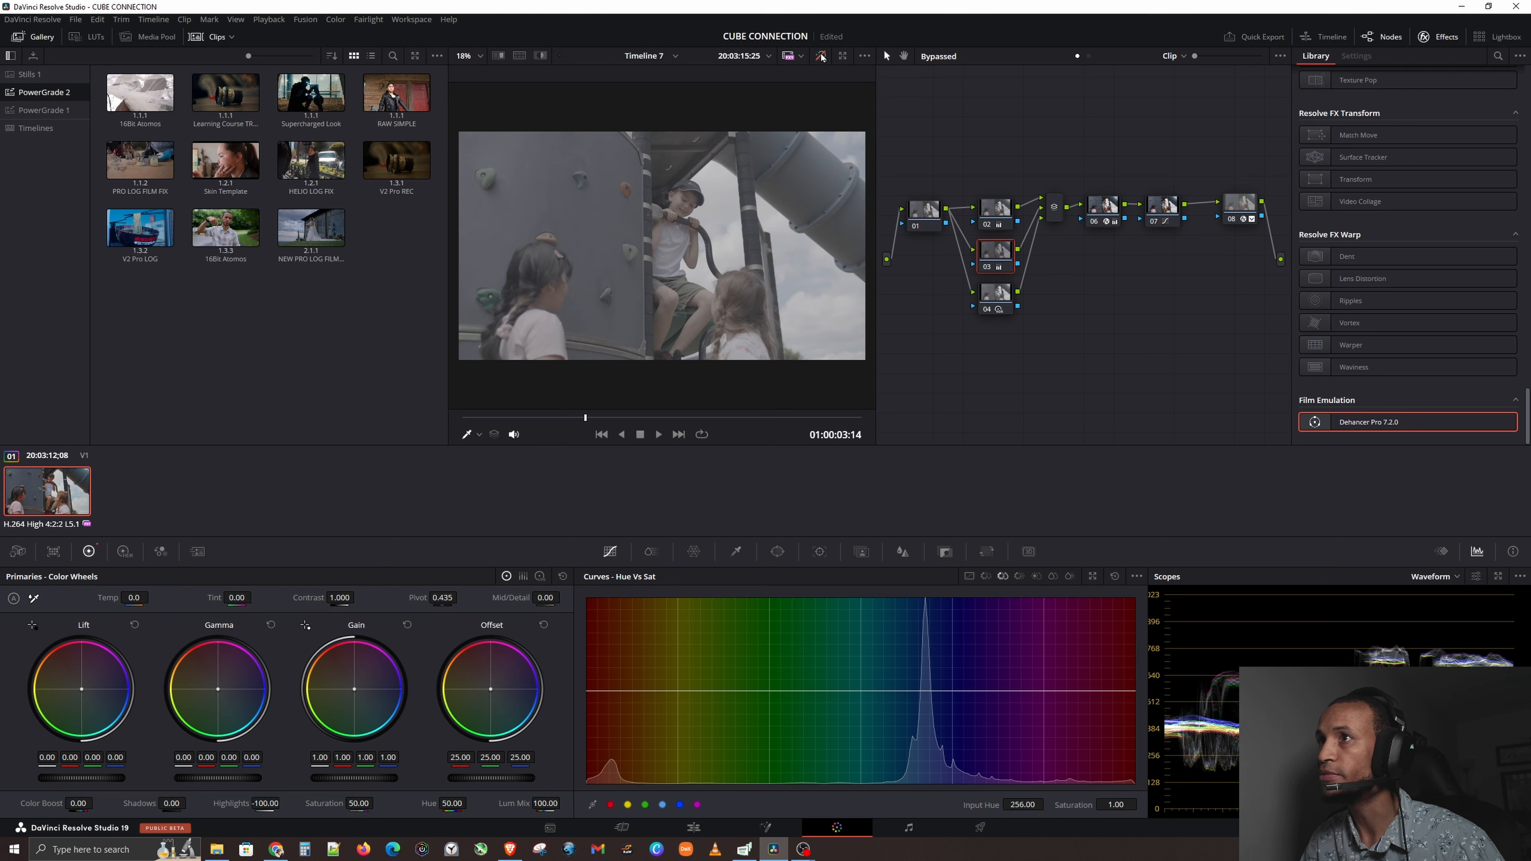
click(821, 55)
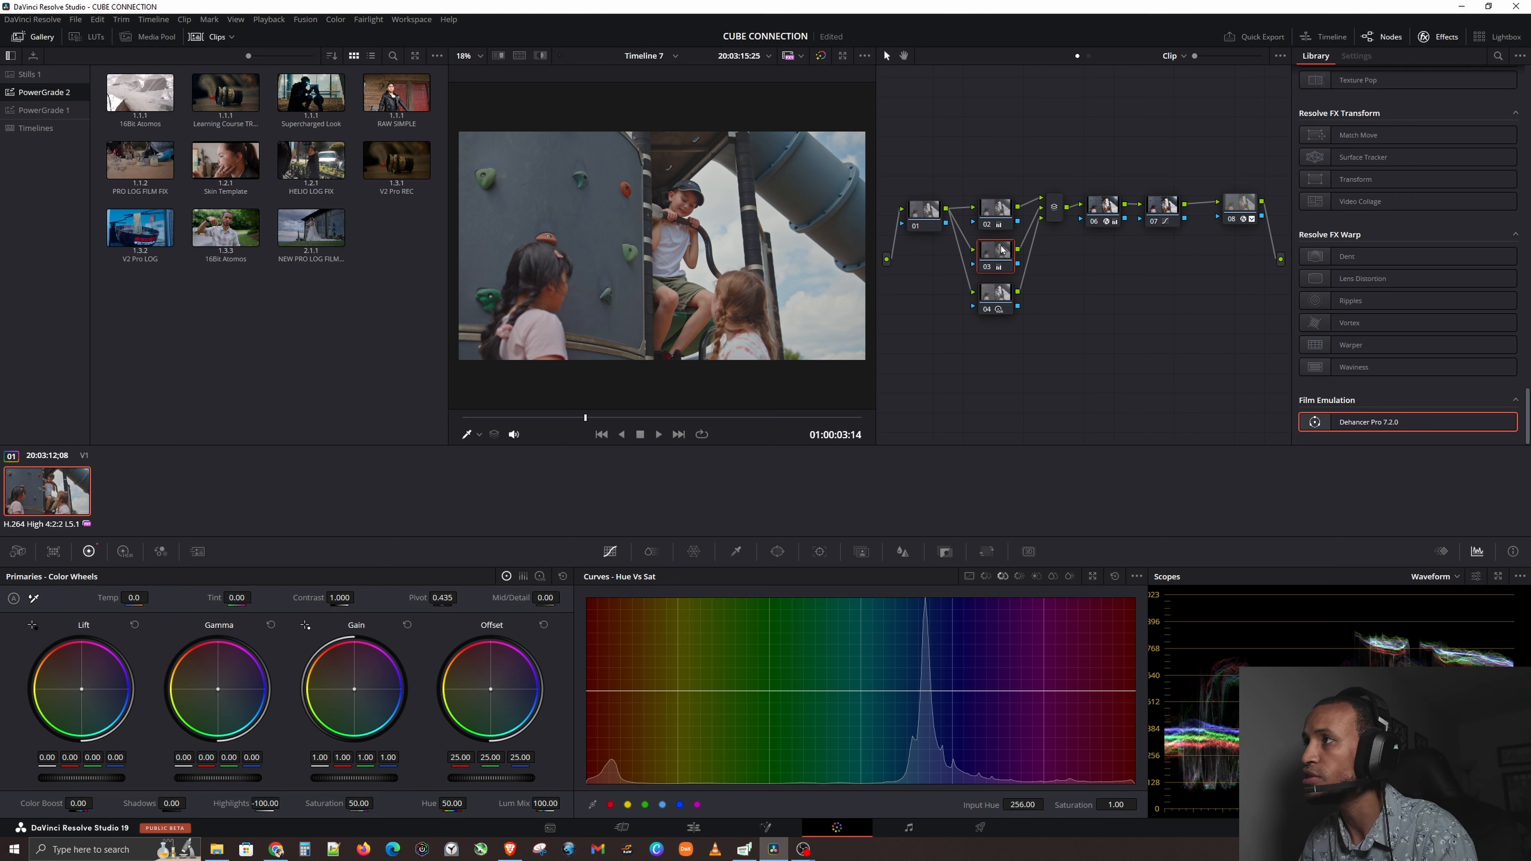
Raise the Print Tonal Contrast to 13.3 on the Dehancer Pro node directly after the layer mixer.
click(1103, 207)
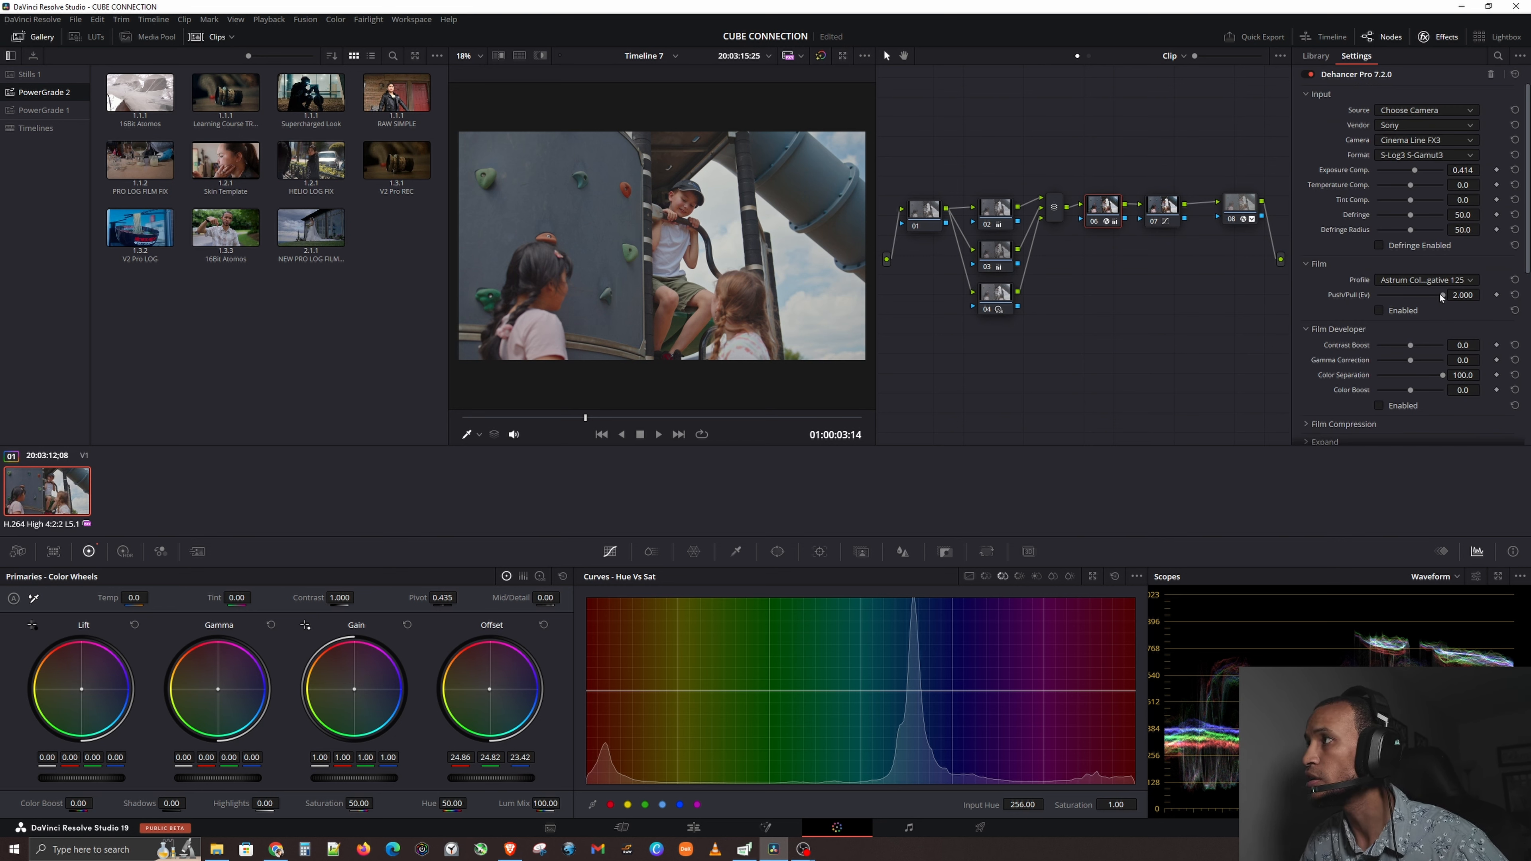
scroll(1442, 298, down, 3)
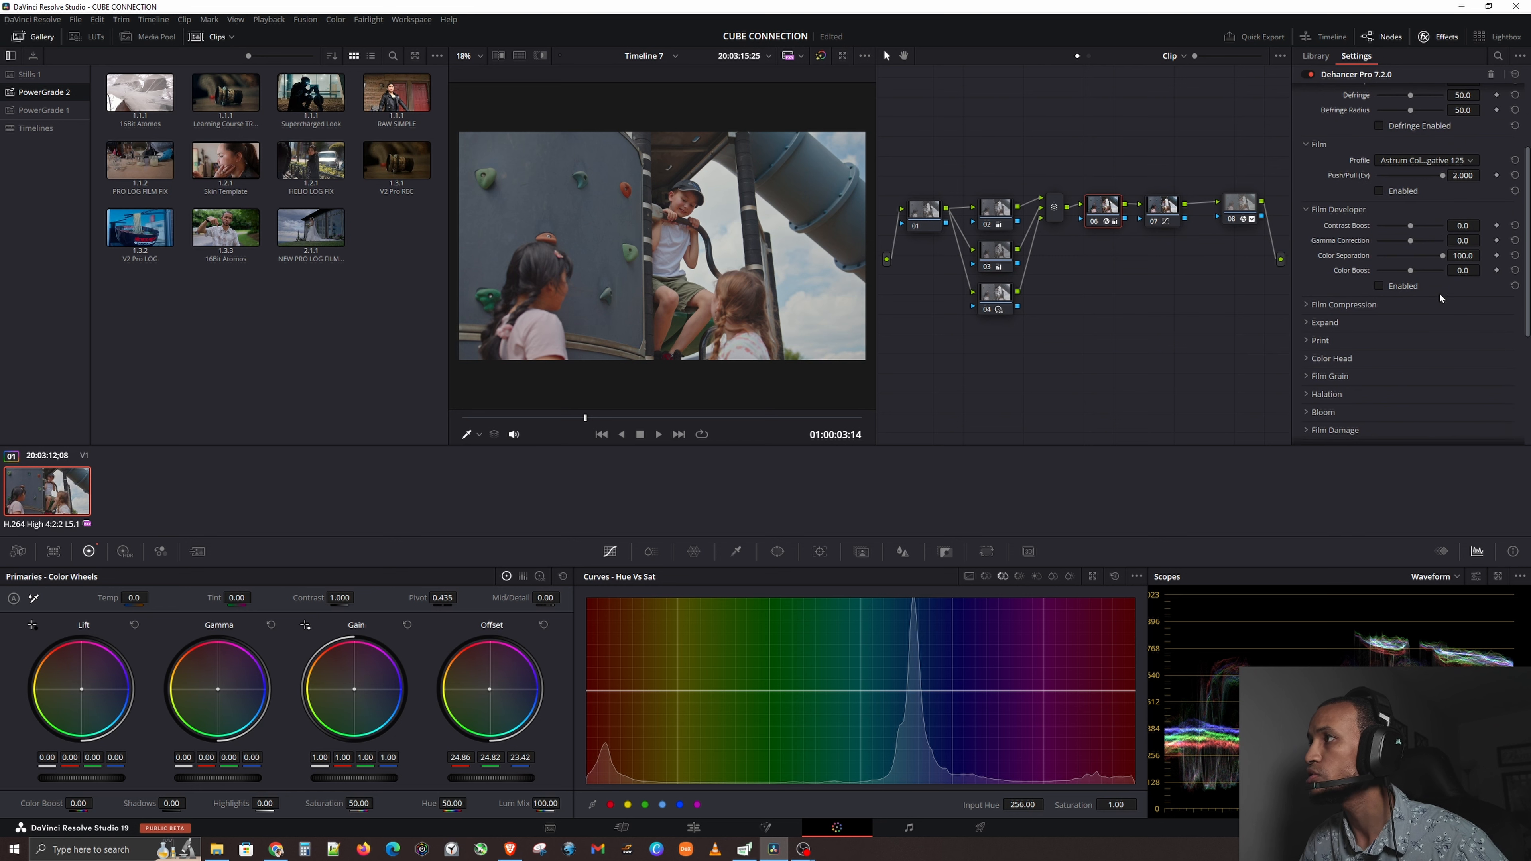
click(1346, 340)
scroll(1426, 290, down, 3)
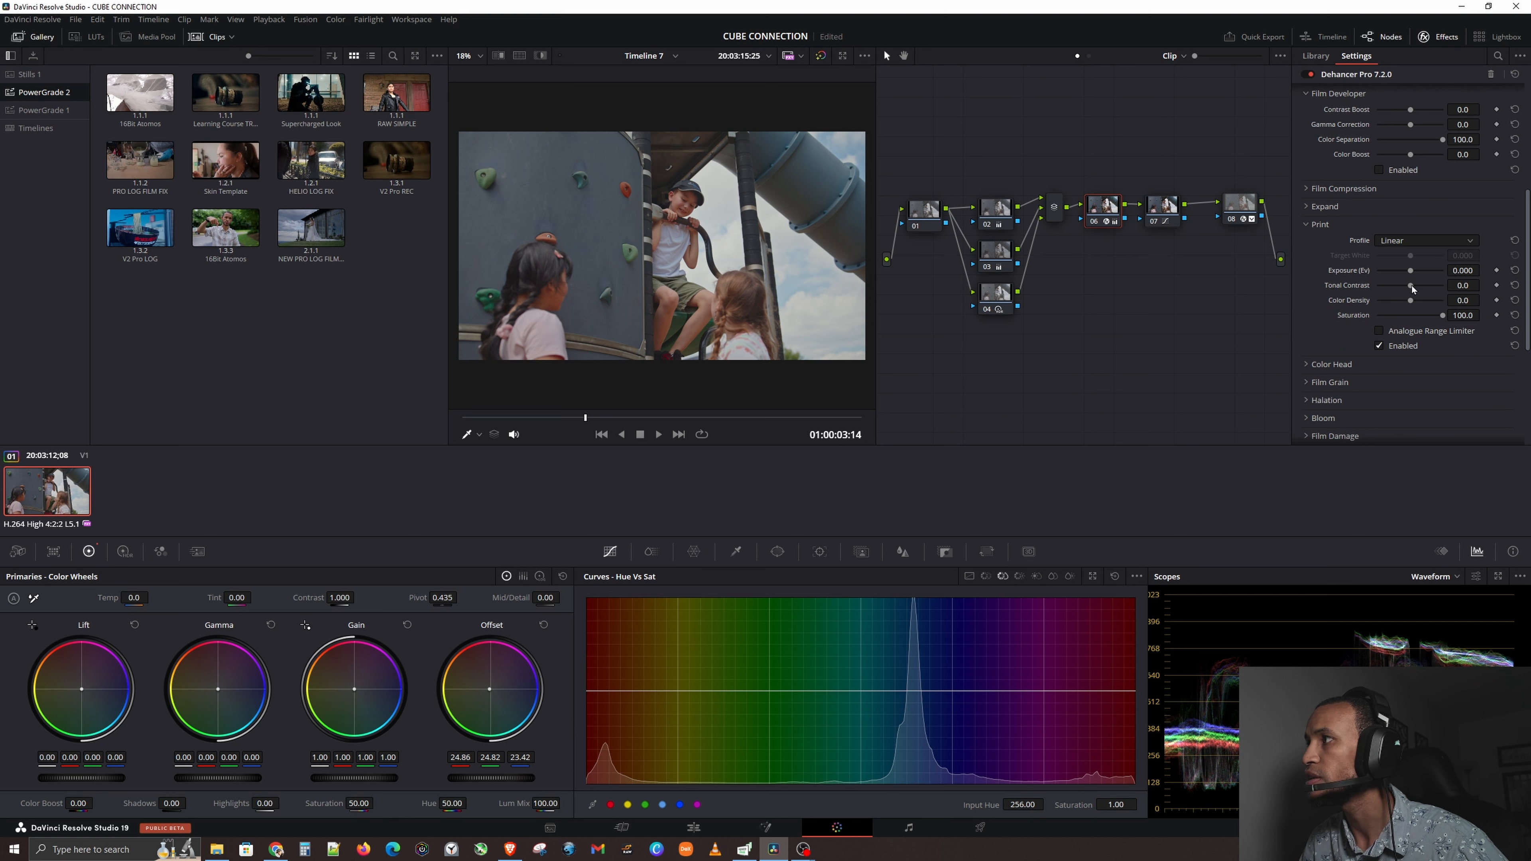
drag(1411, 286, 1419, 294)
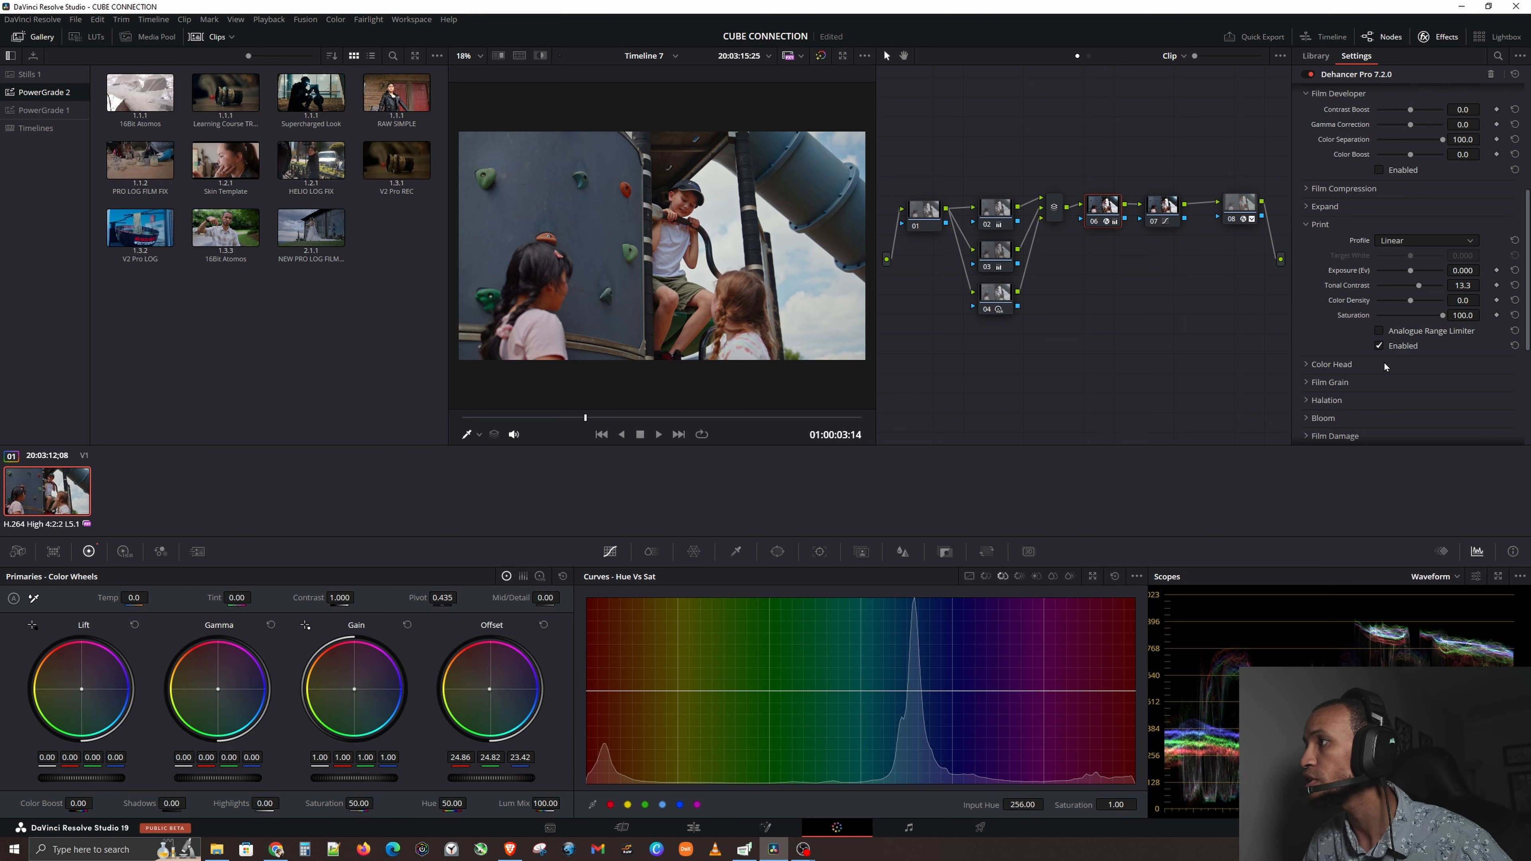
Review this Dehancer node's remaining sections, including Color Head, Film Grain, Bloom, Film Damage, Film Breath and Film Compression.
scroll(1376, 401, down, 2)
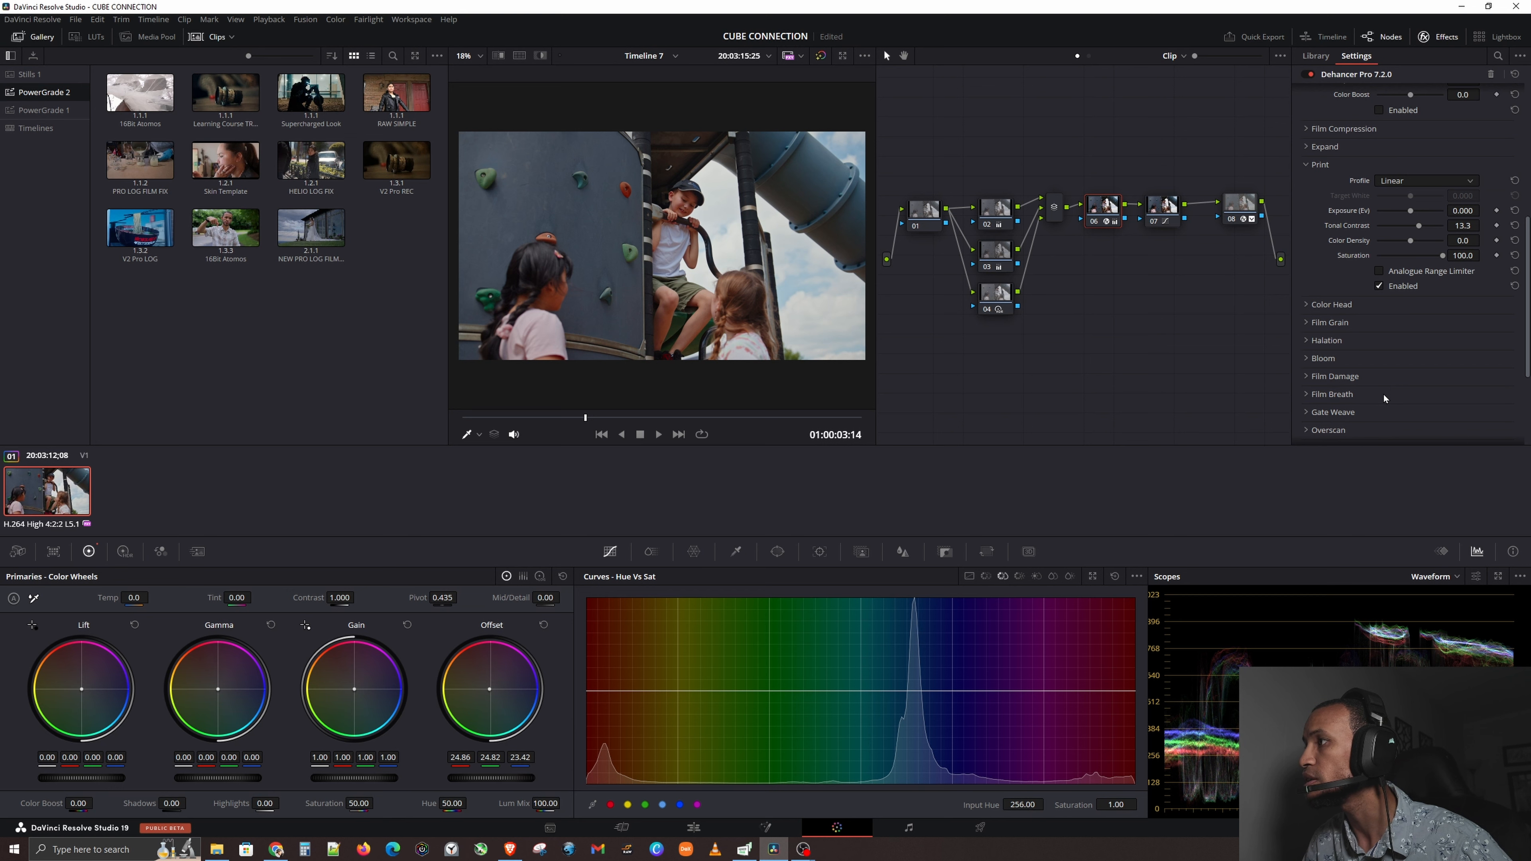
scroll(1391, 355, down, 2)
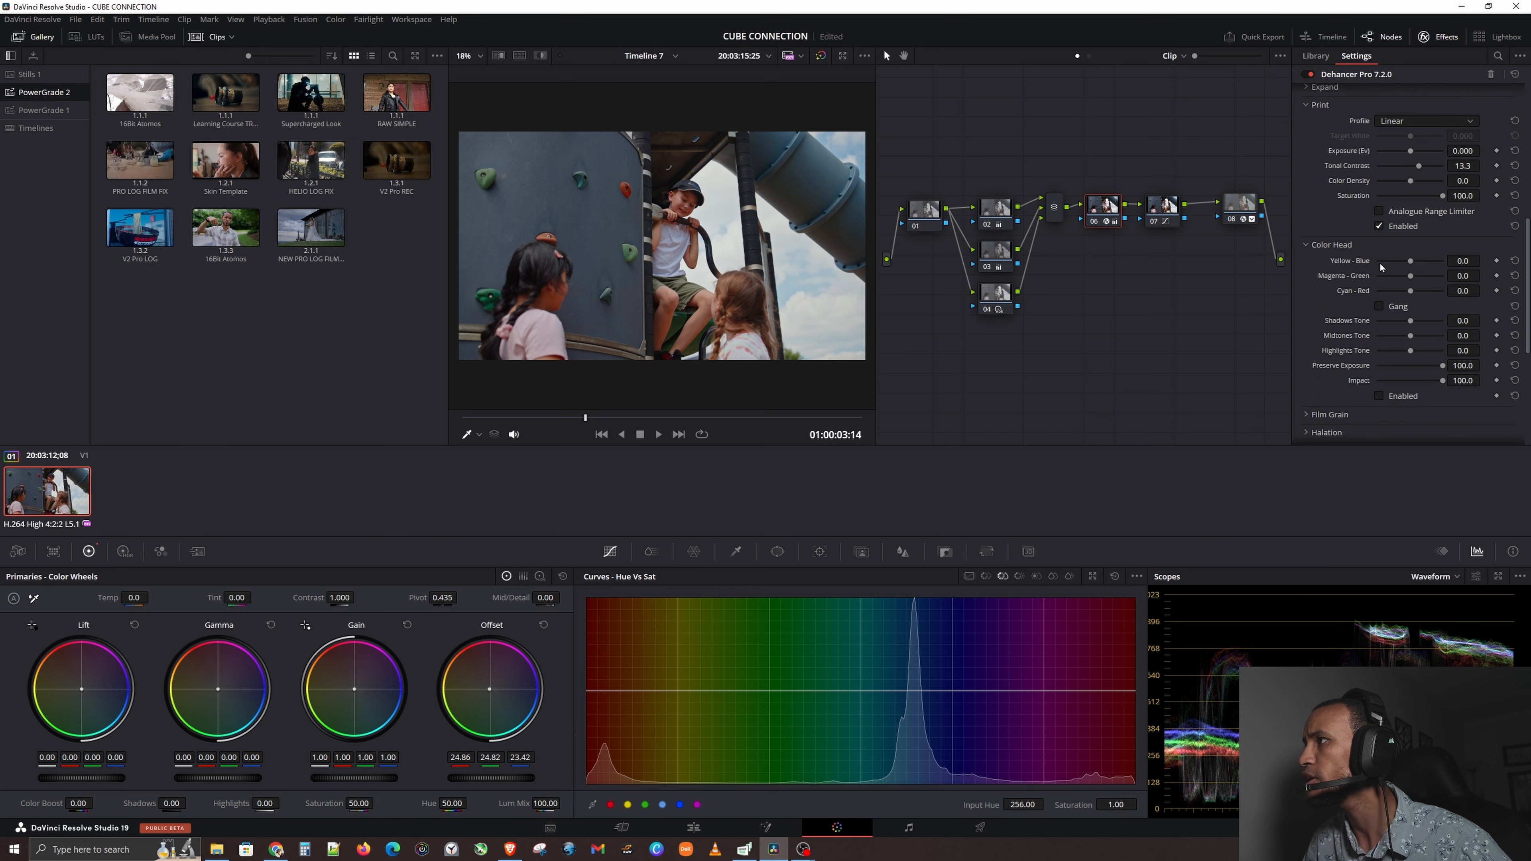
click(1369, 266)
click(1369, 266)
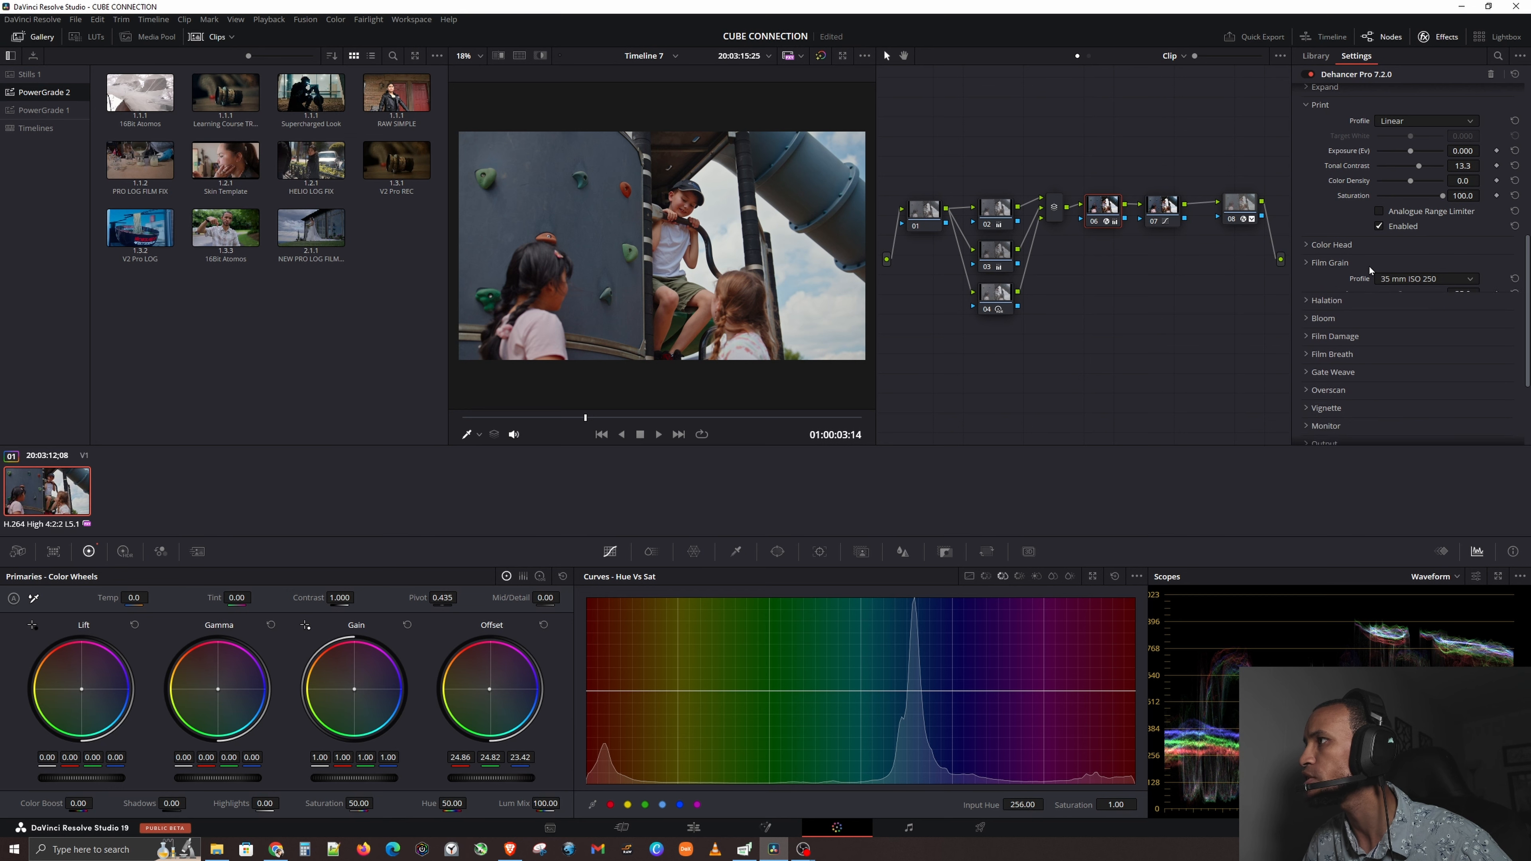
click(1357, 281)
click(1362, 279)
click(1360, 301)
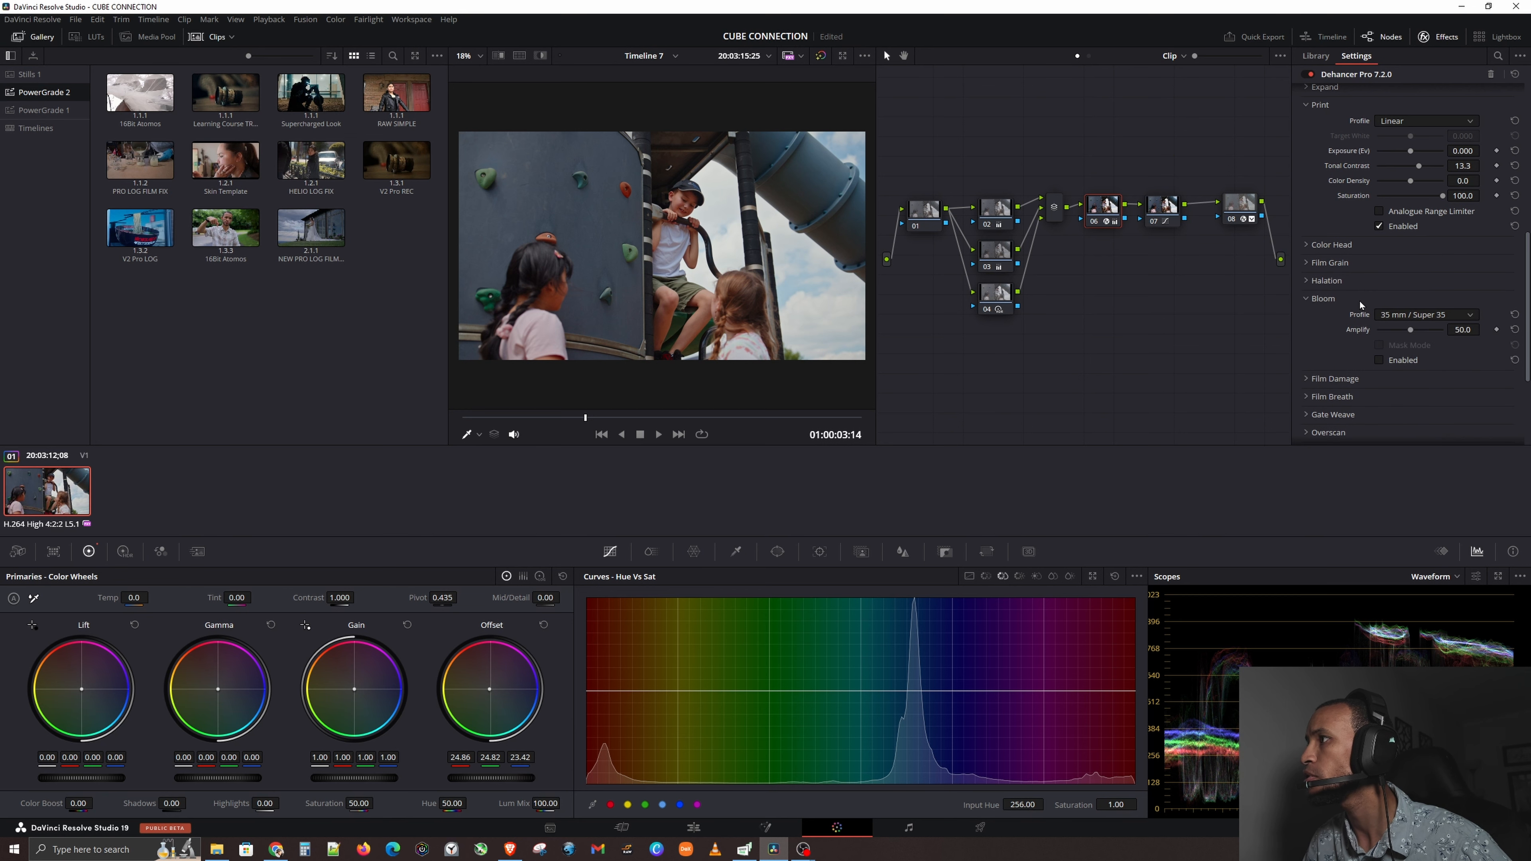
click(1365, 298)
click(1366, 317)
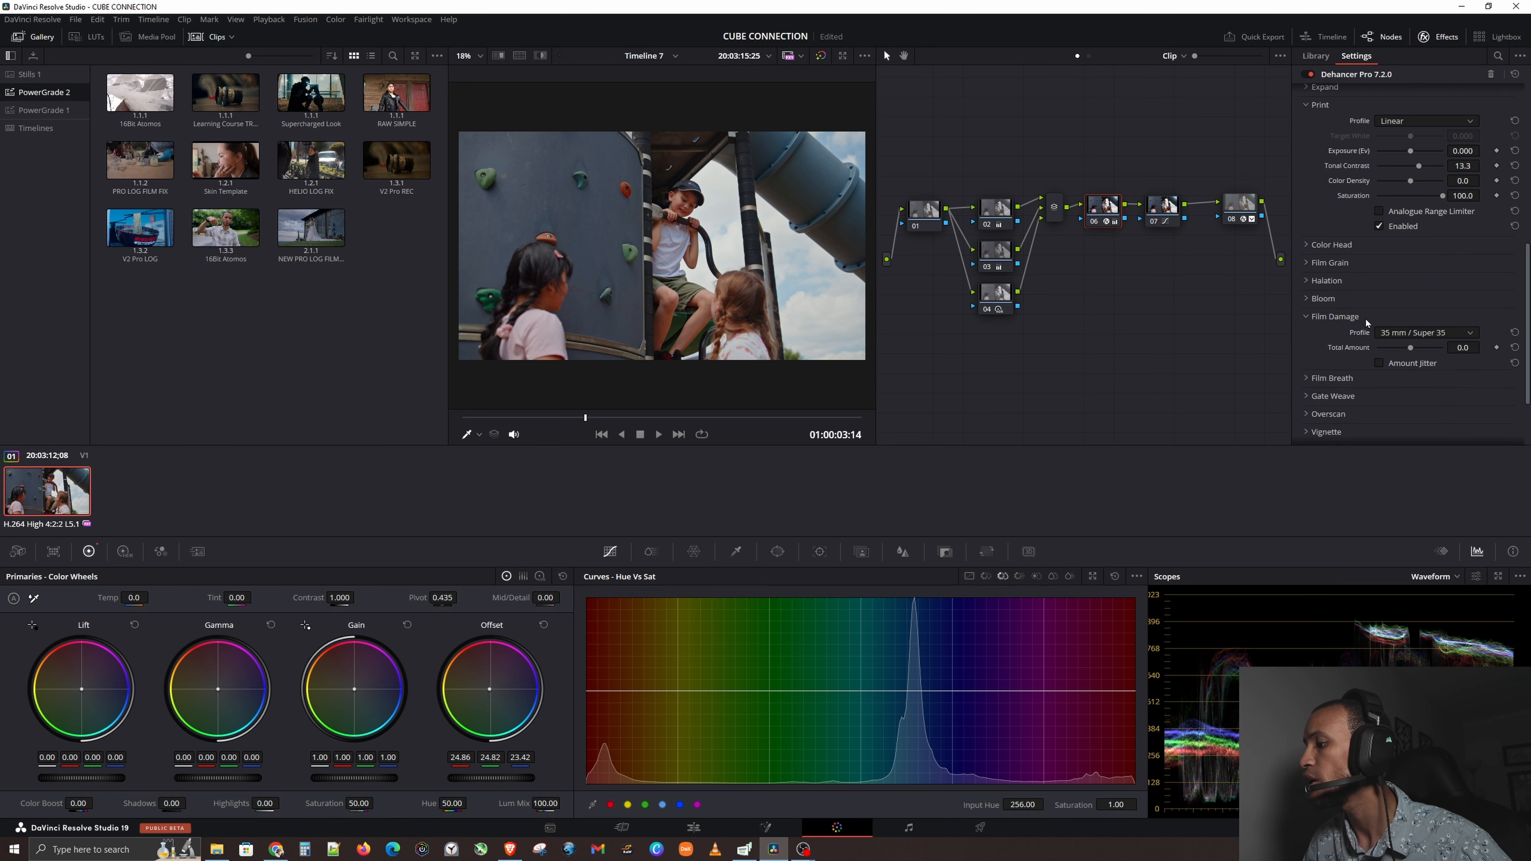
click(1367, 318)
click(1367, 334)
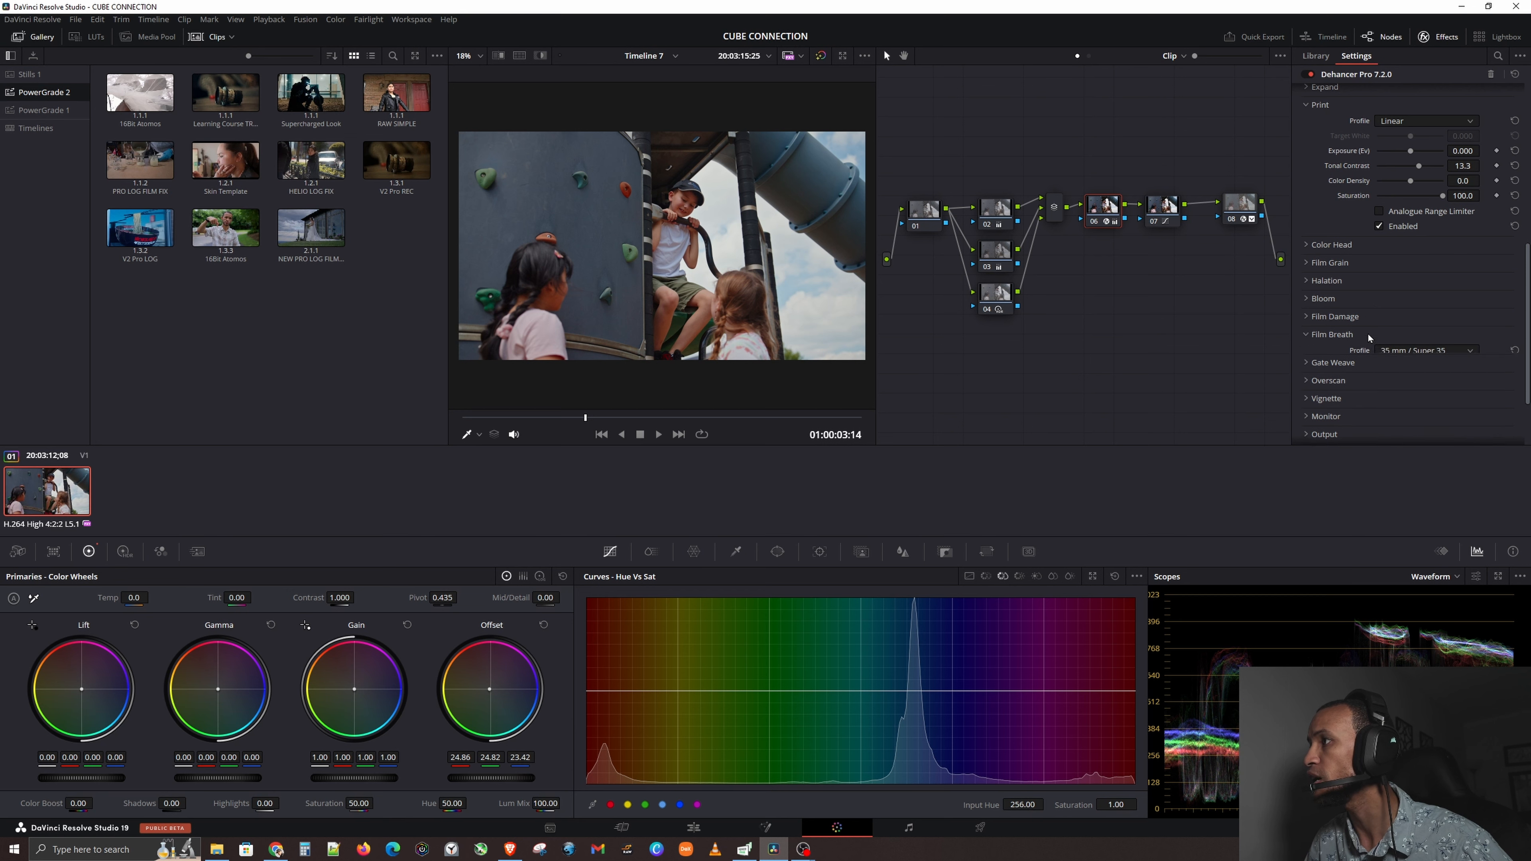
click(1372, 337)
scroll(1402, 283, down, 2)
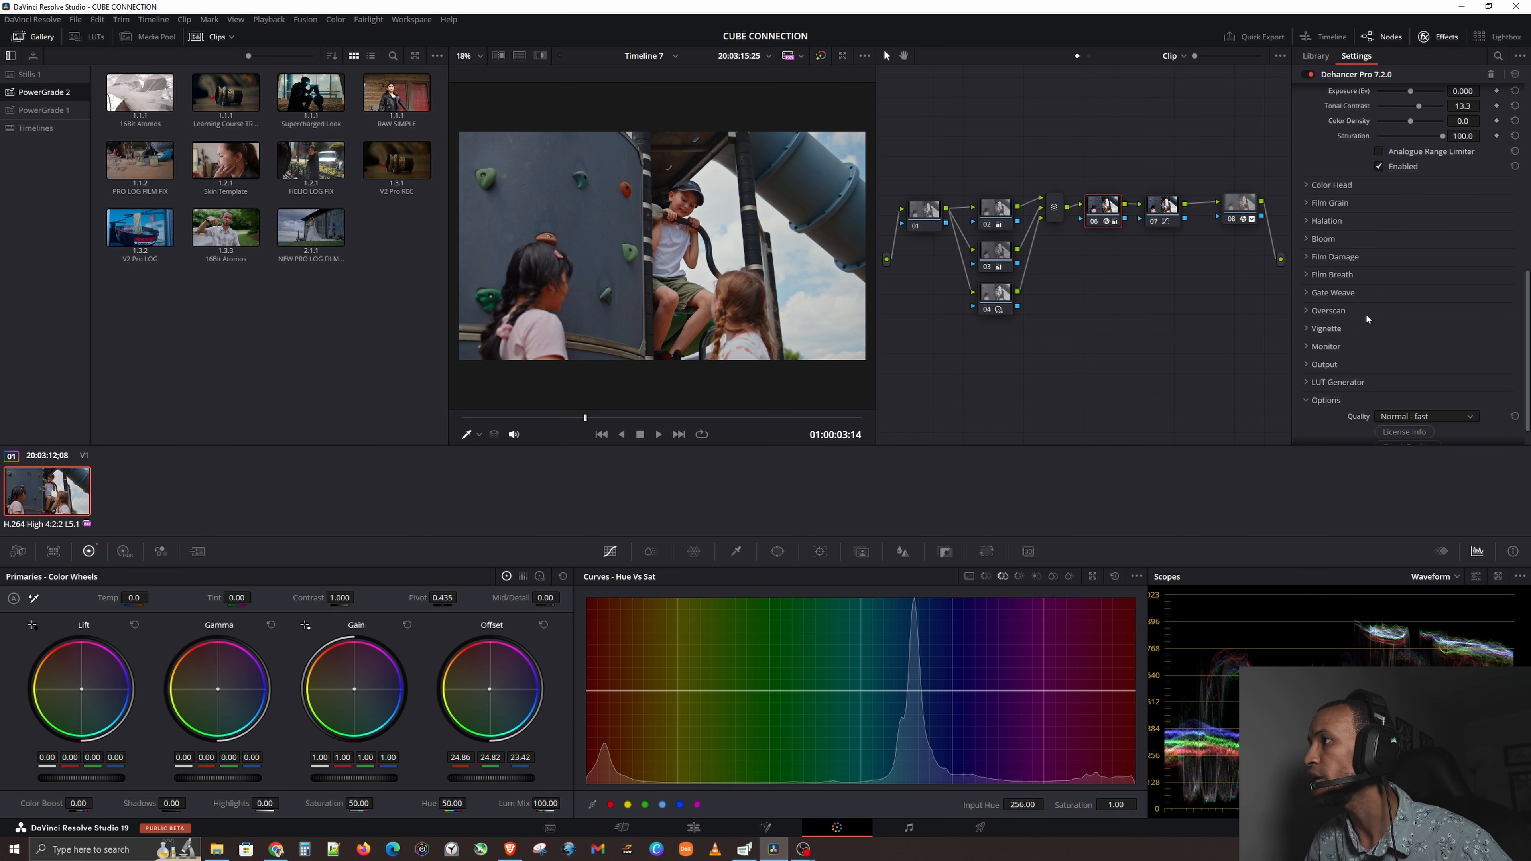
scroll(1396, 360, up, 8)
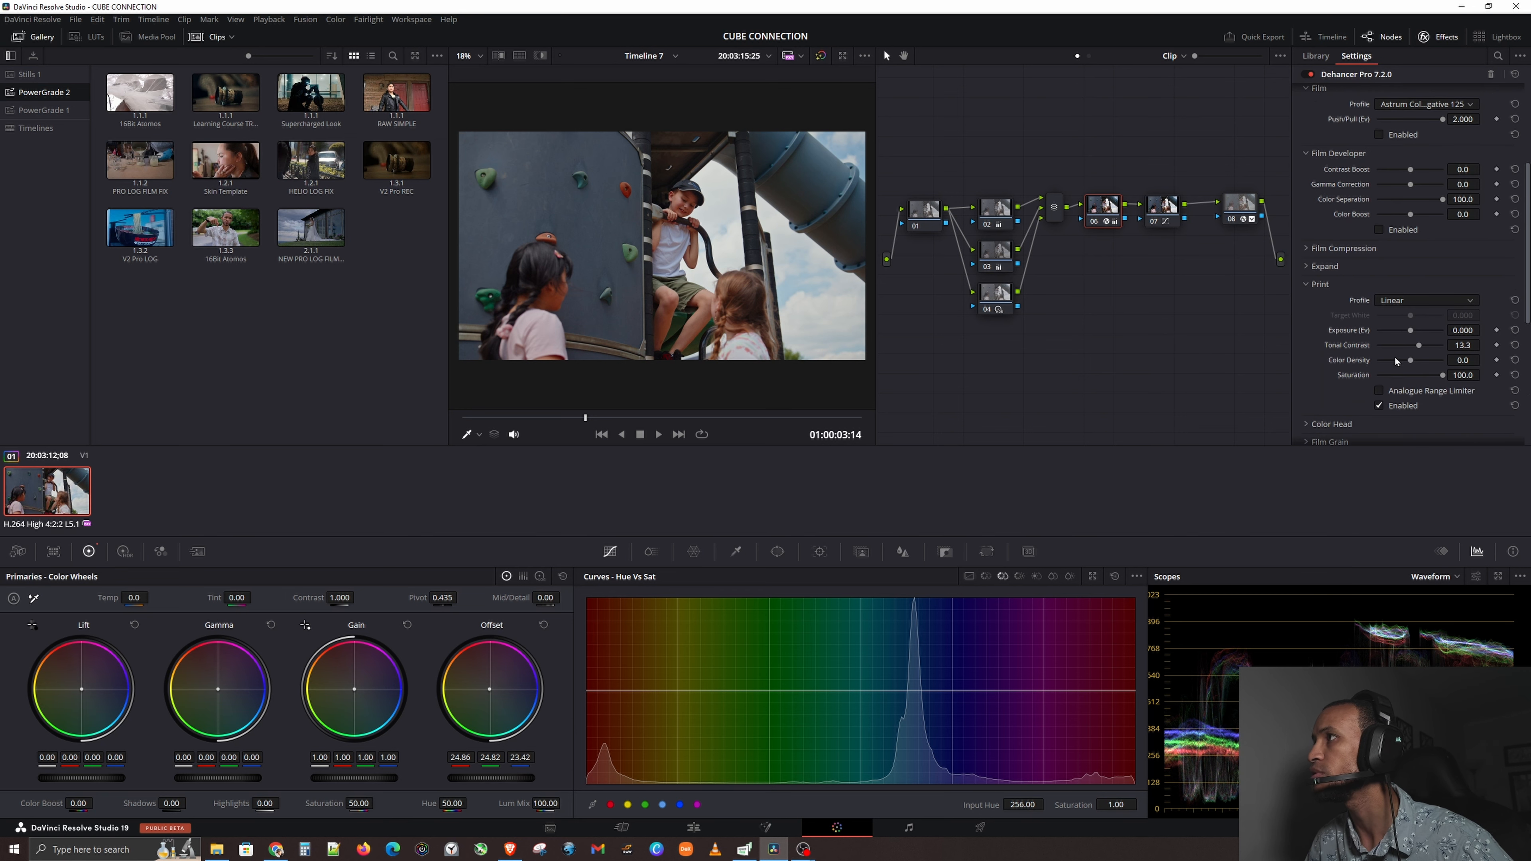
click(1385, 249)
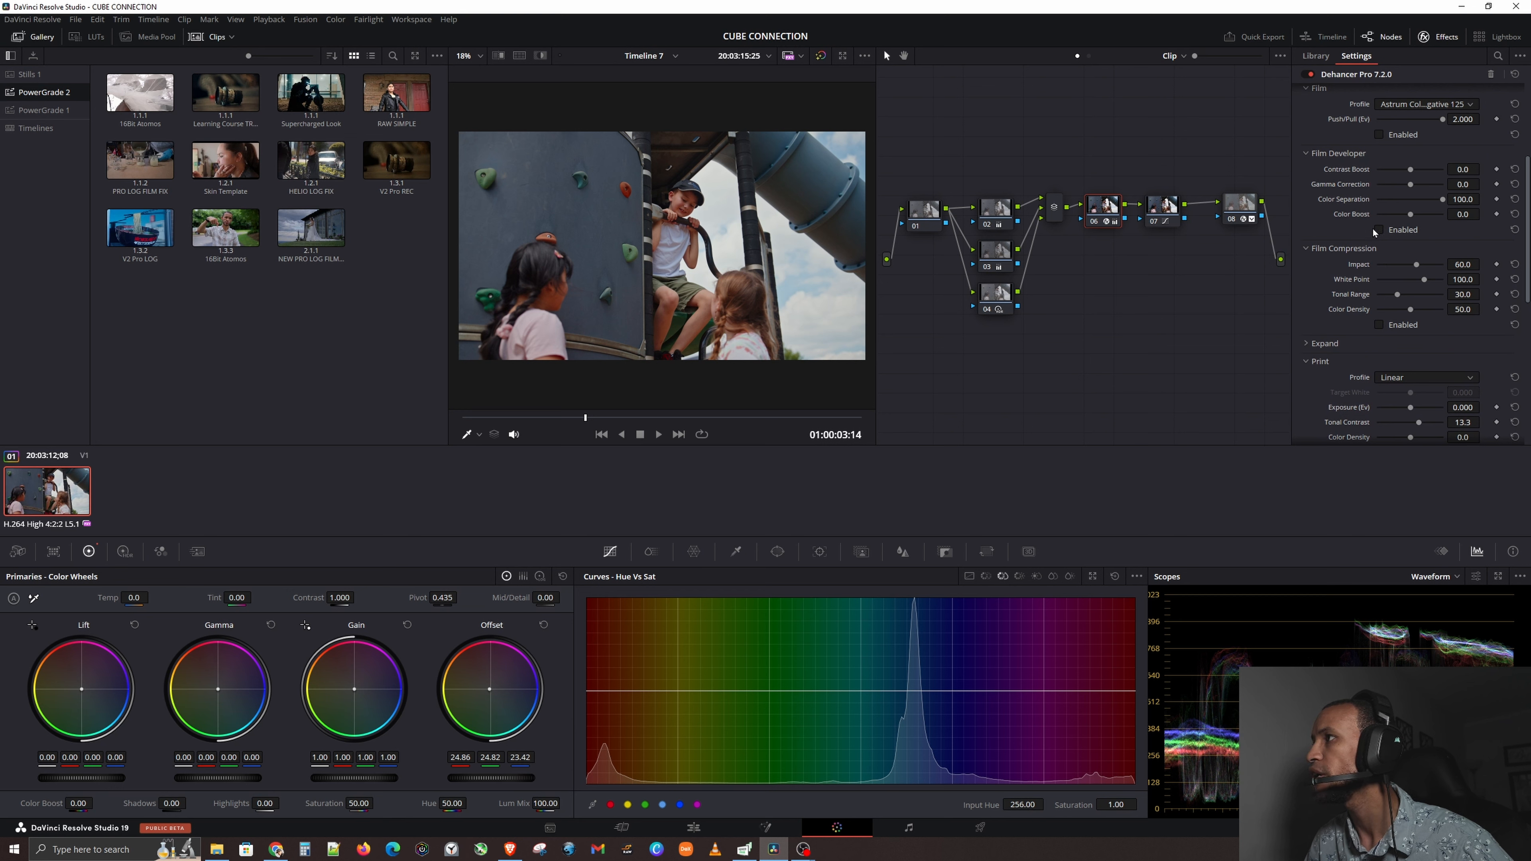
click(1338, 249)
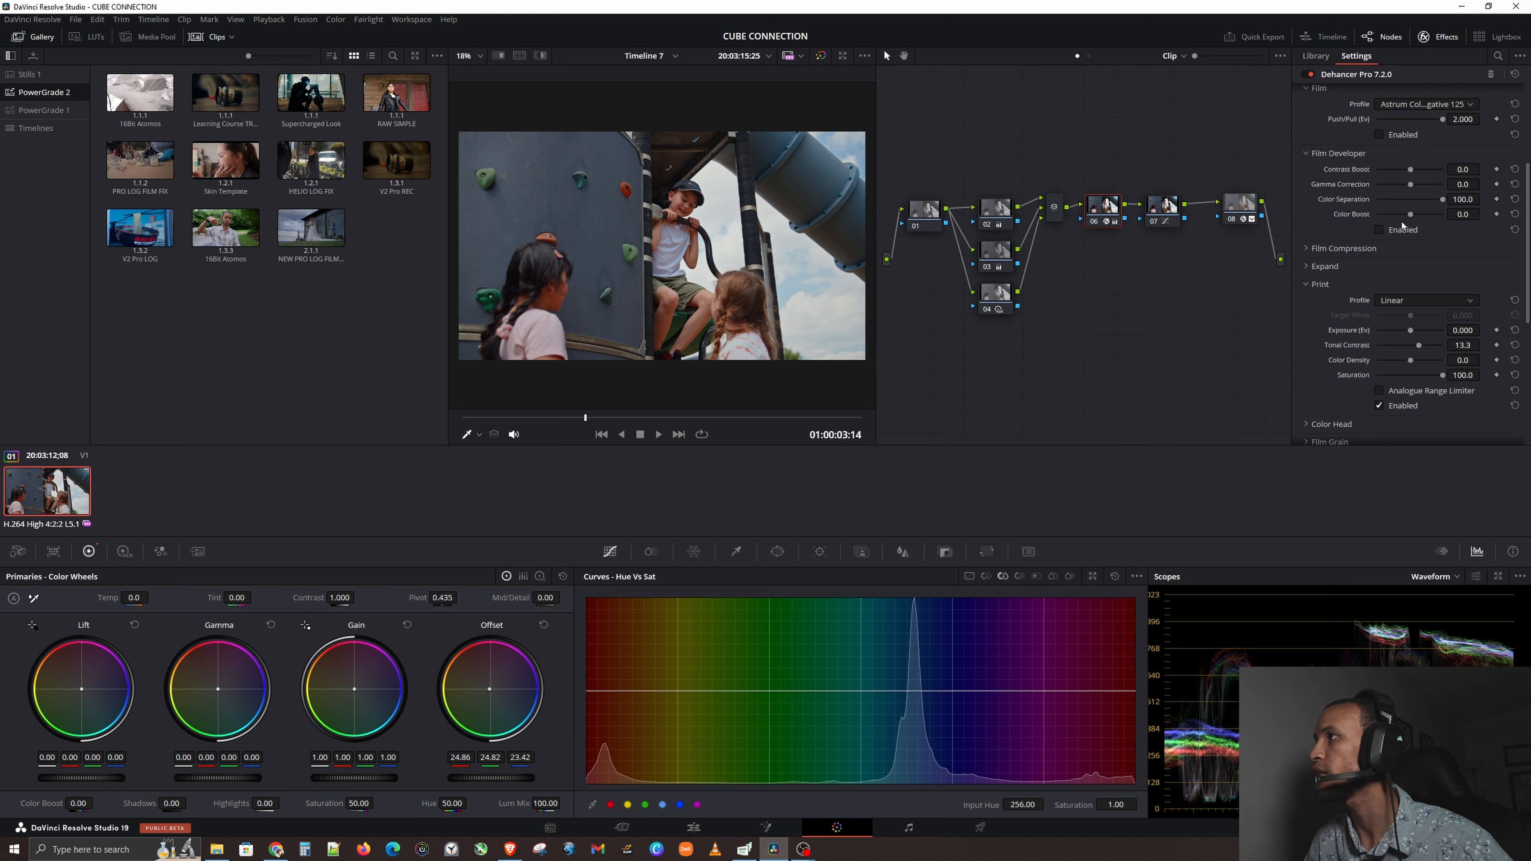
scroll(1390, 224, up, 2)
scroll(1389, 224, up, 2)
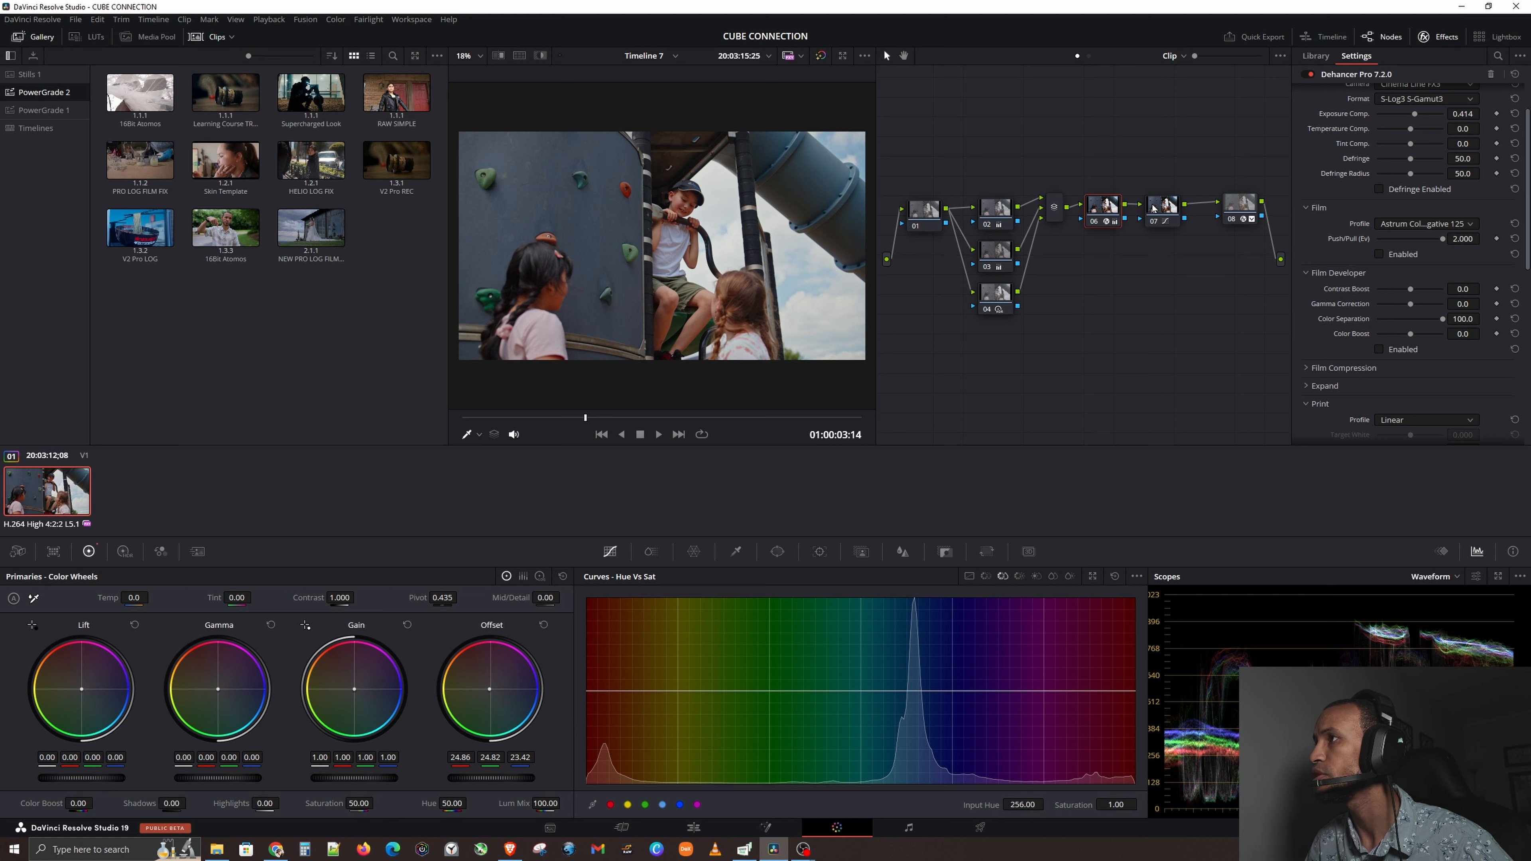
Try resetting the Film Developer Contrast Boost on the last Dehancer node, and undo the reset.
click(1160, 206)
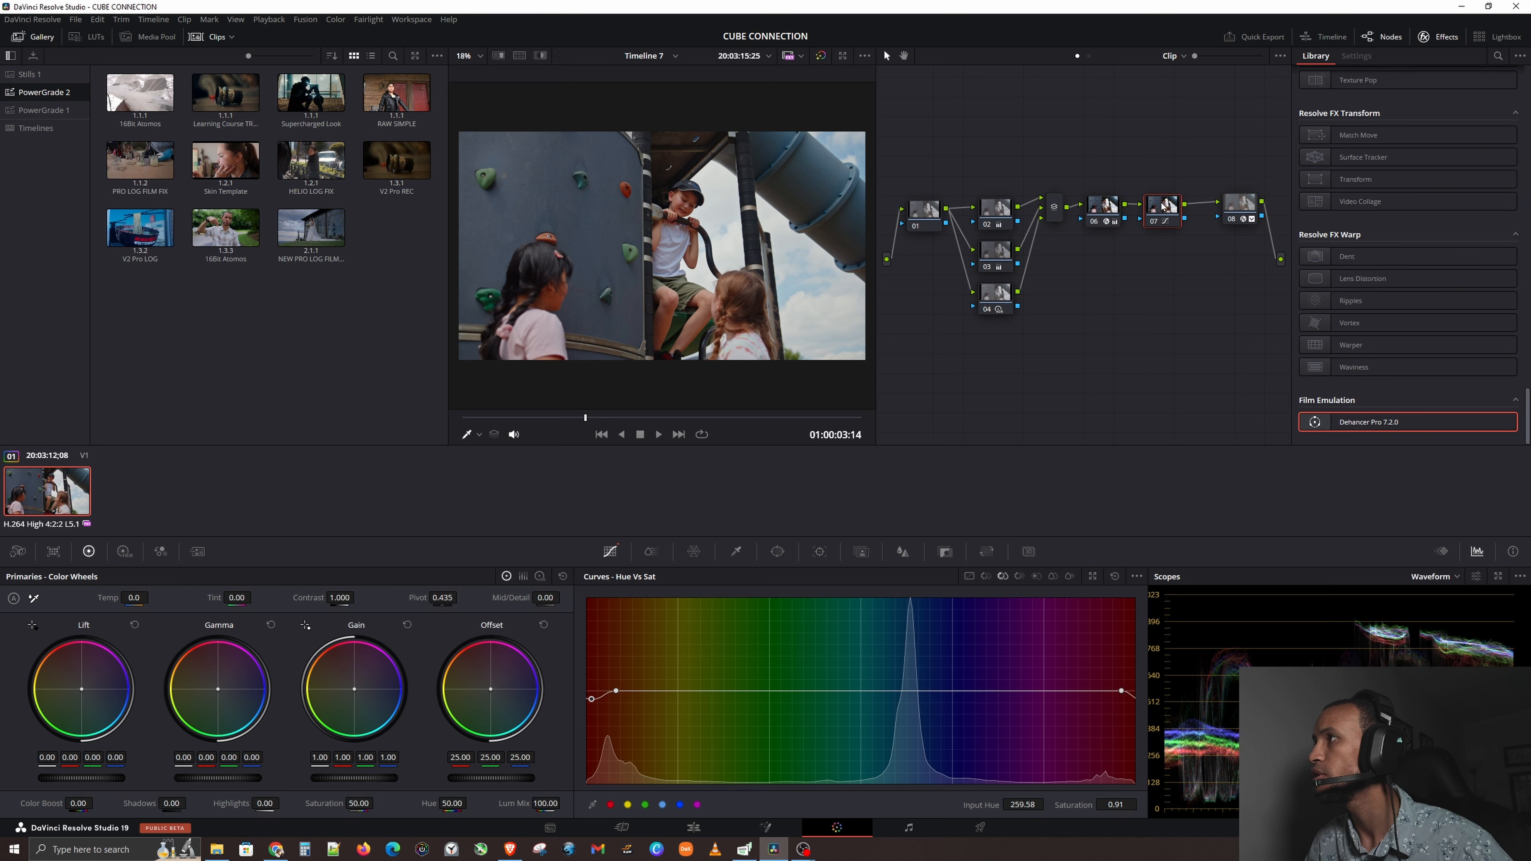
click(1236, 206)
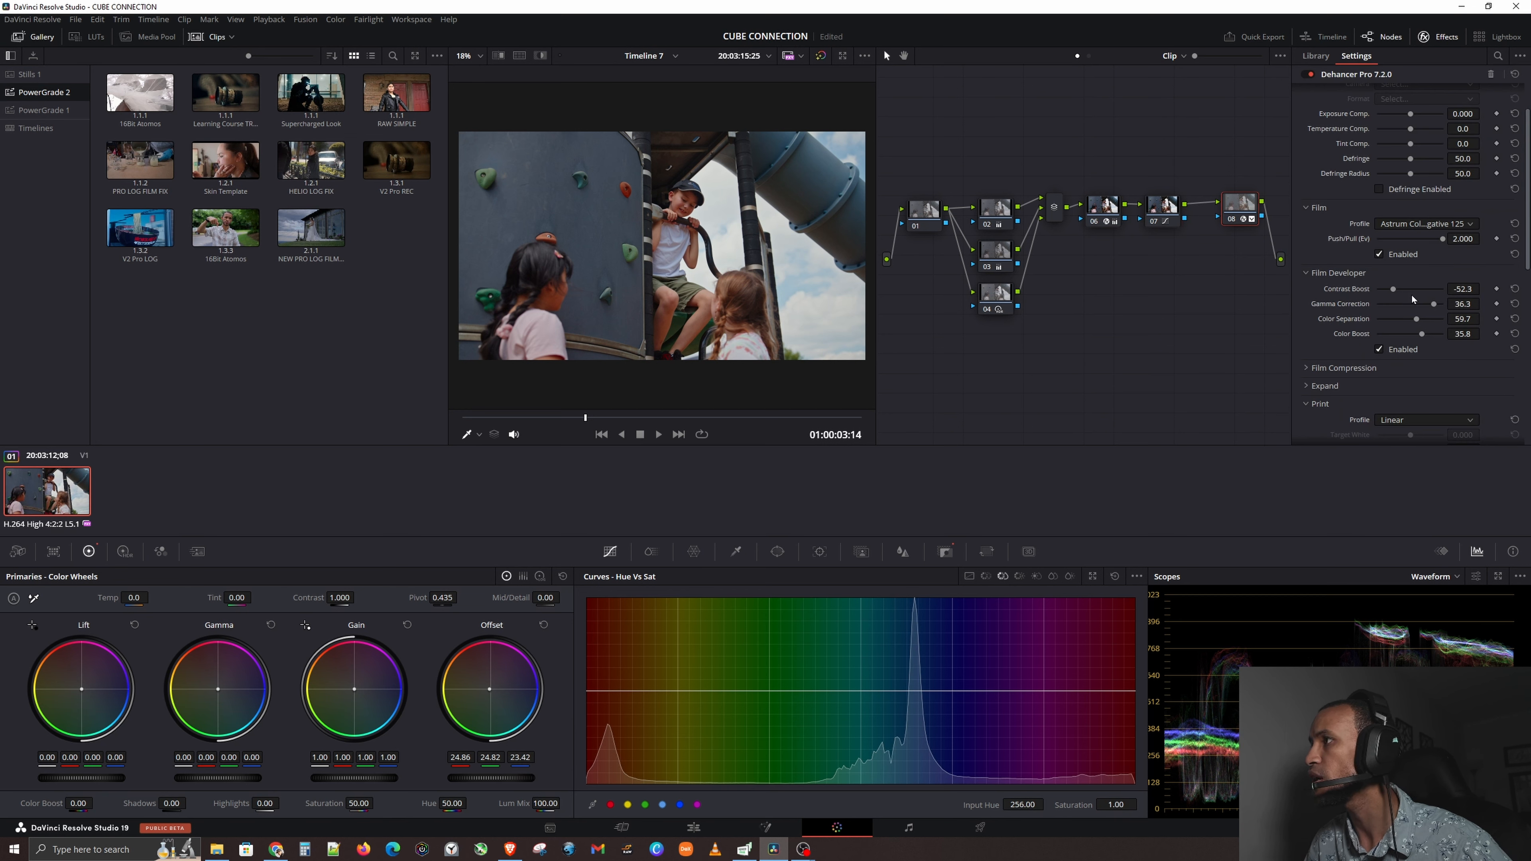
click(1515, 289)
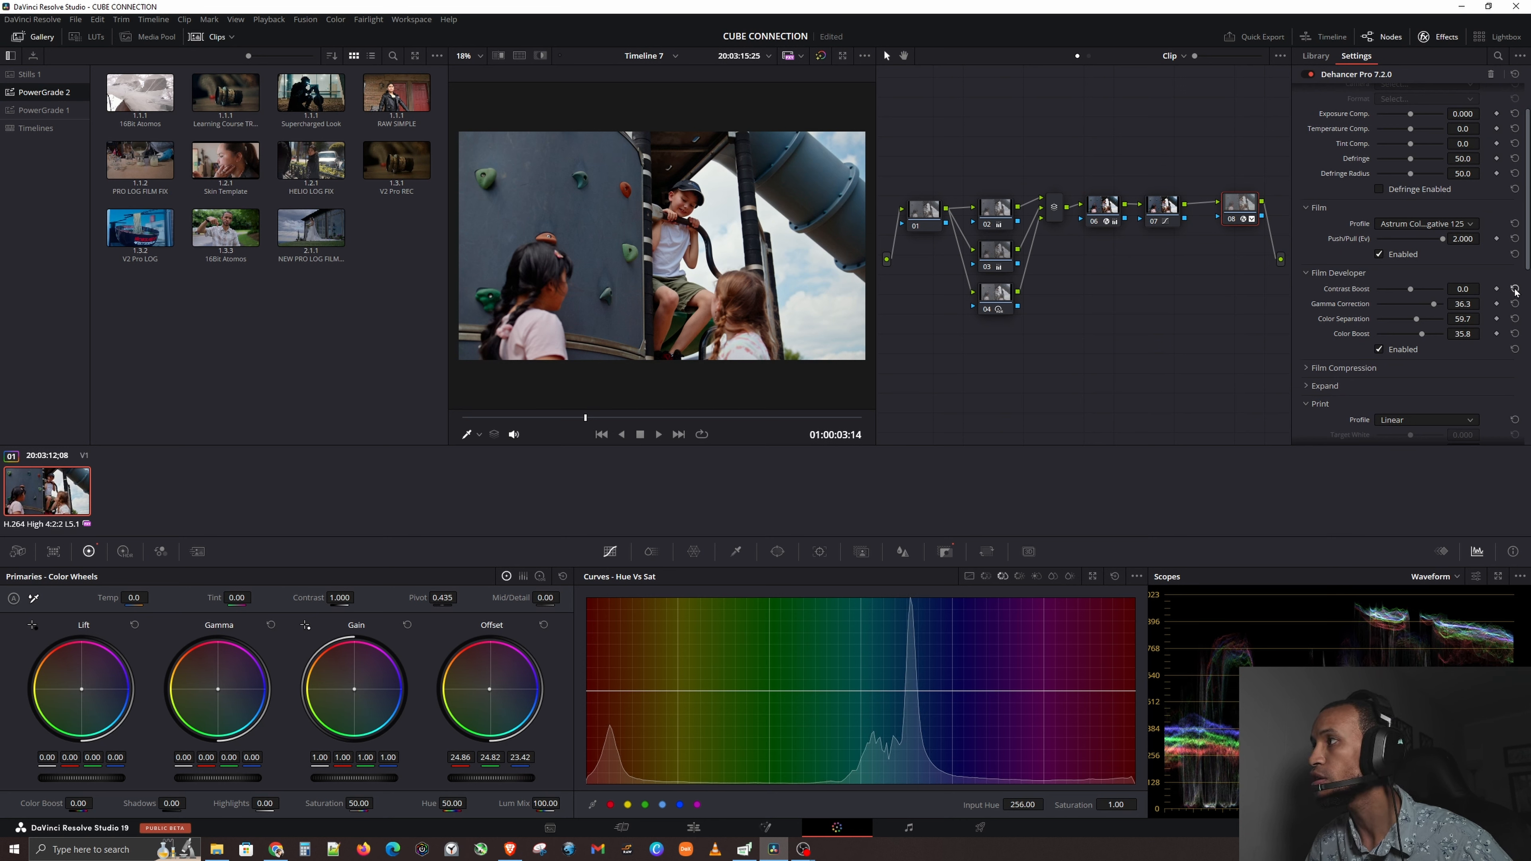
key(ctrl+z)
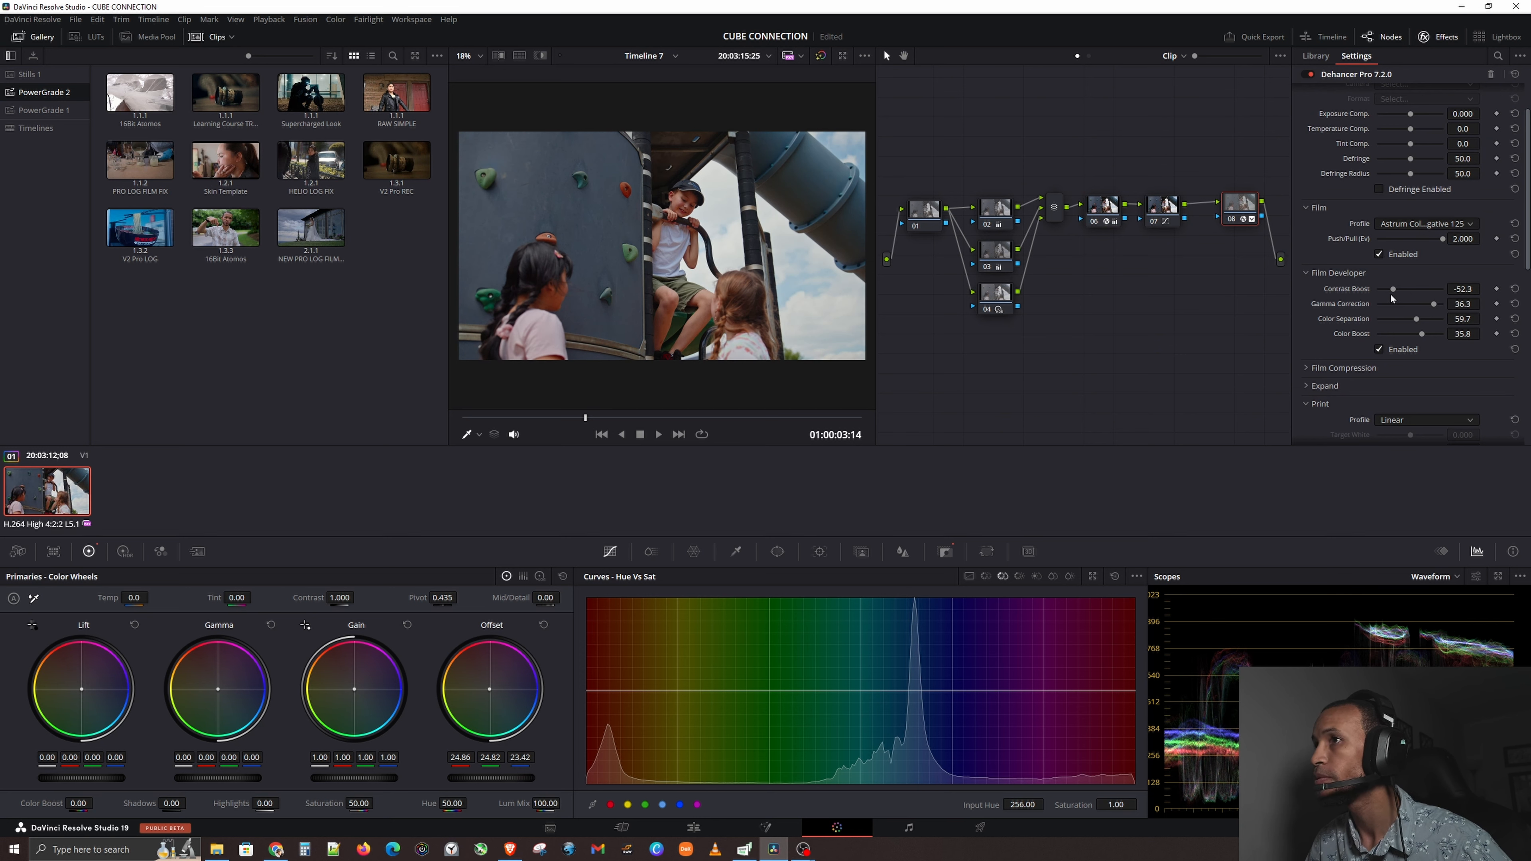
In the last Dehancer node's Film Developer, set Gamma Correction to 24.3, Color Separation to 100 and Color Boost to -17.4.
drag(1433, 304, 1426, 303)
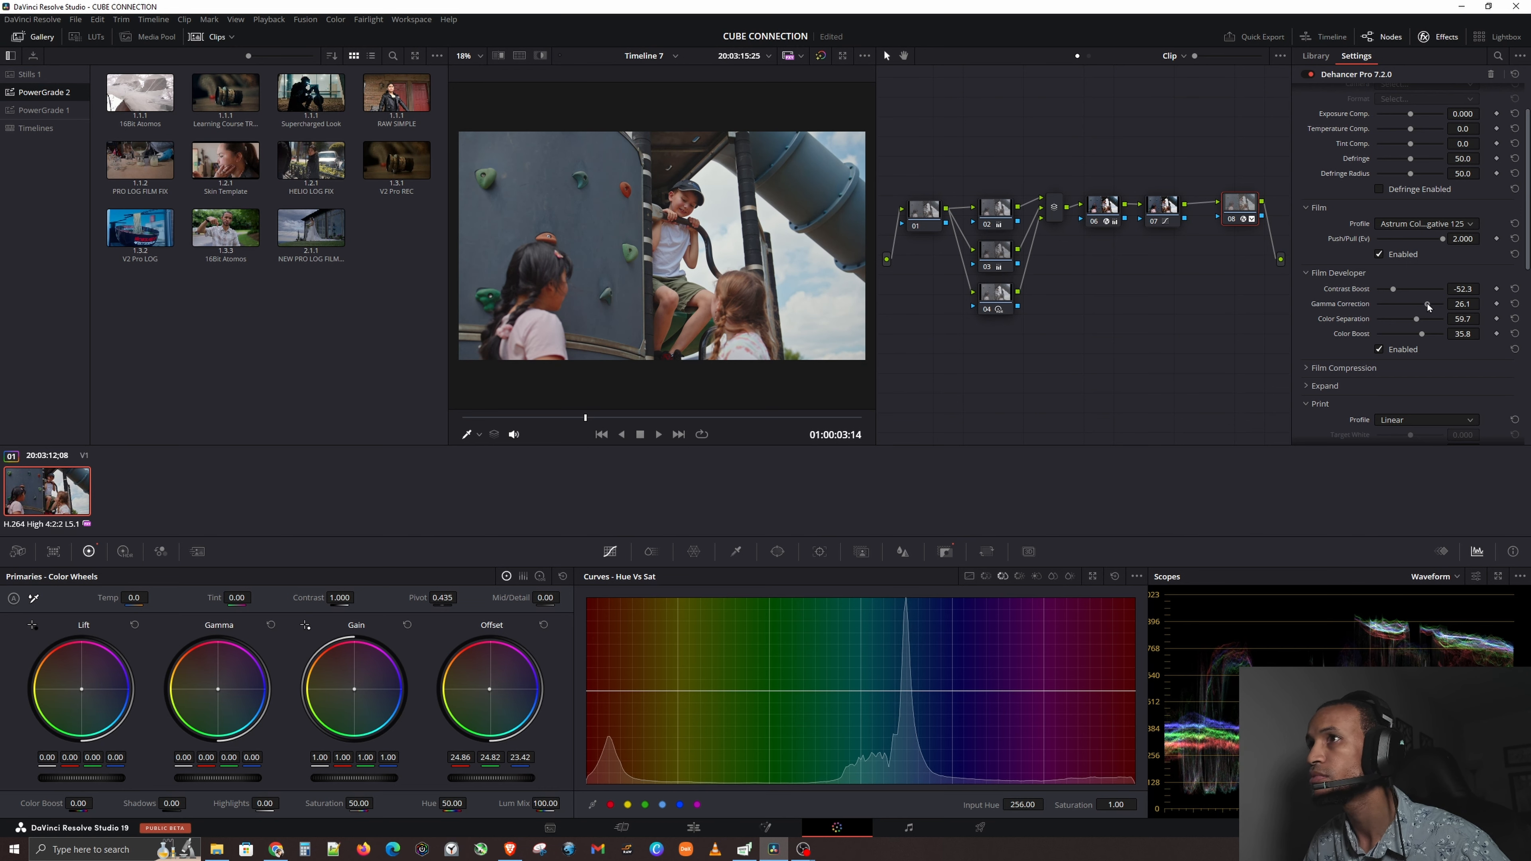
drag(1428, 305, 1405, 336)
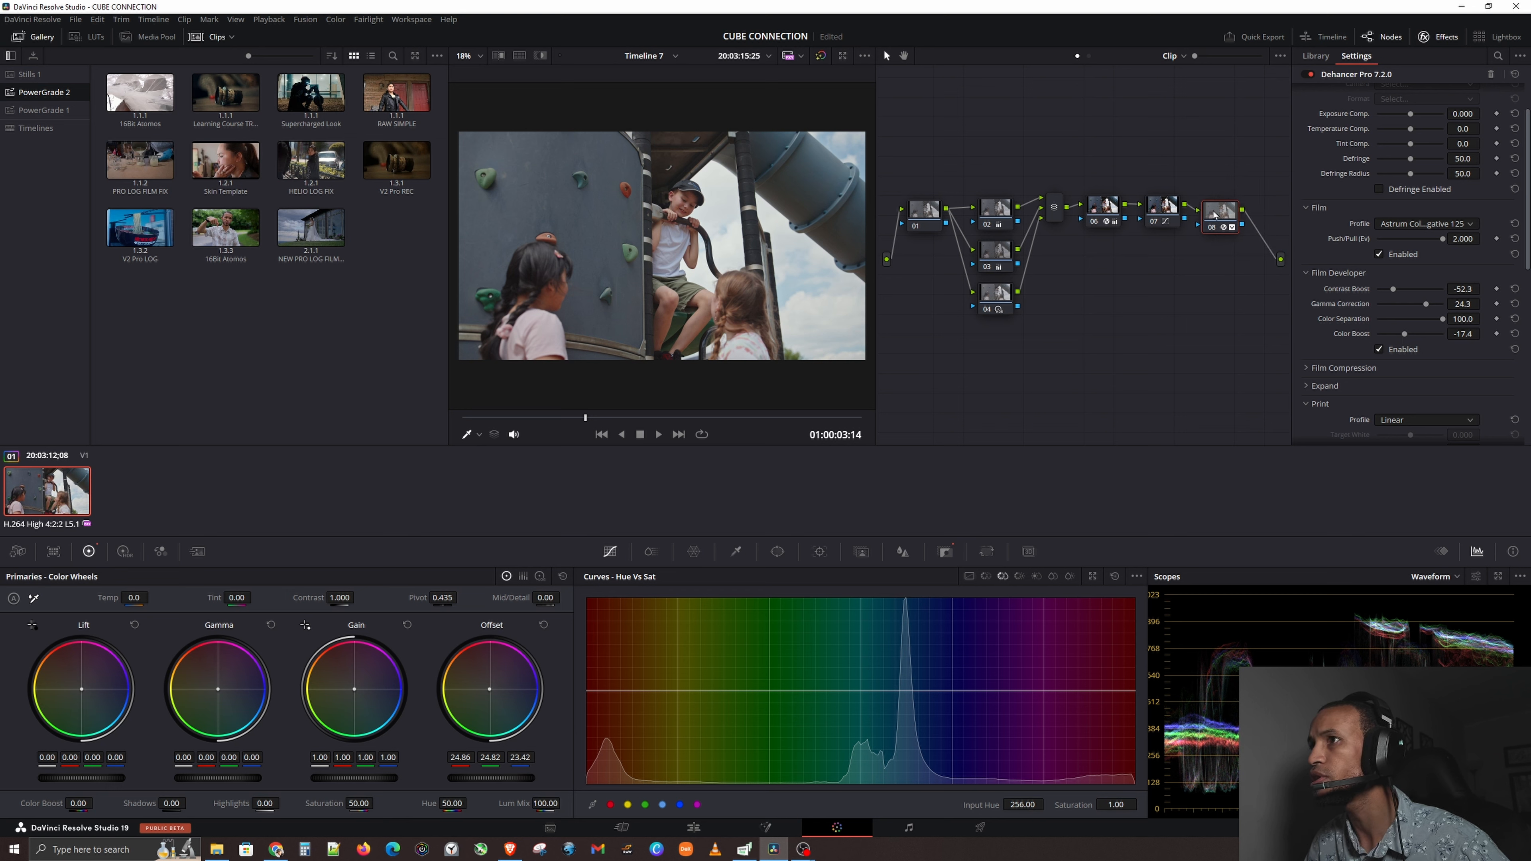
Lower the primaries Highlights of layer node 04 to -23.
click(996, 217)
click(996, 254)
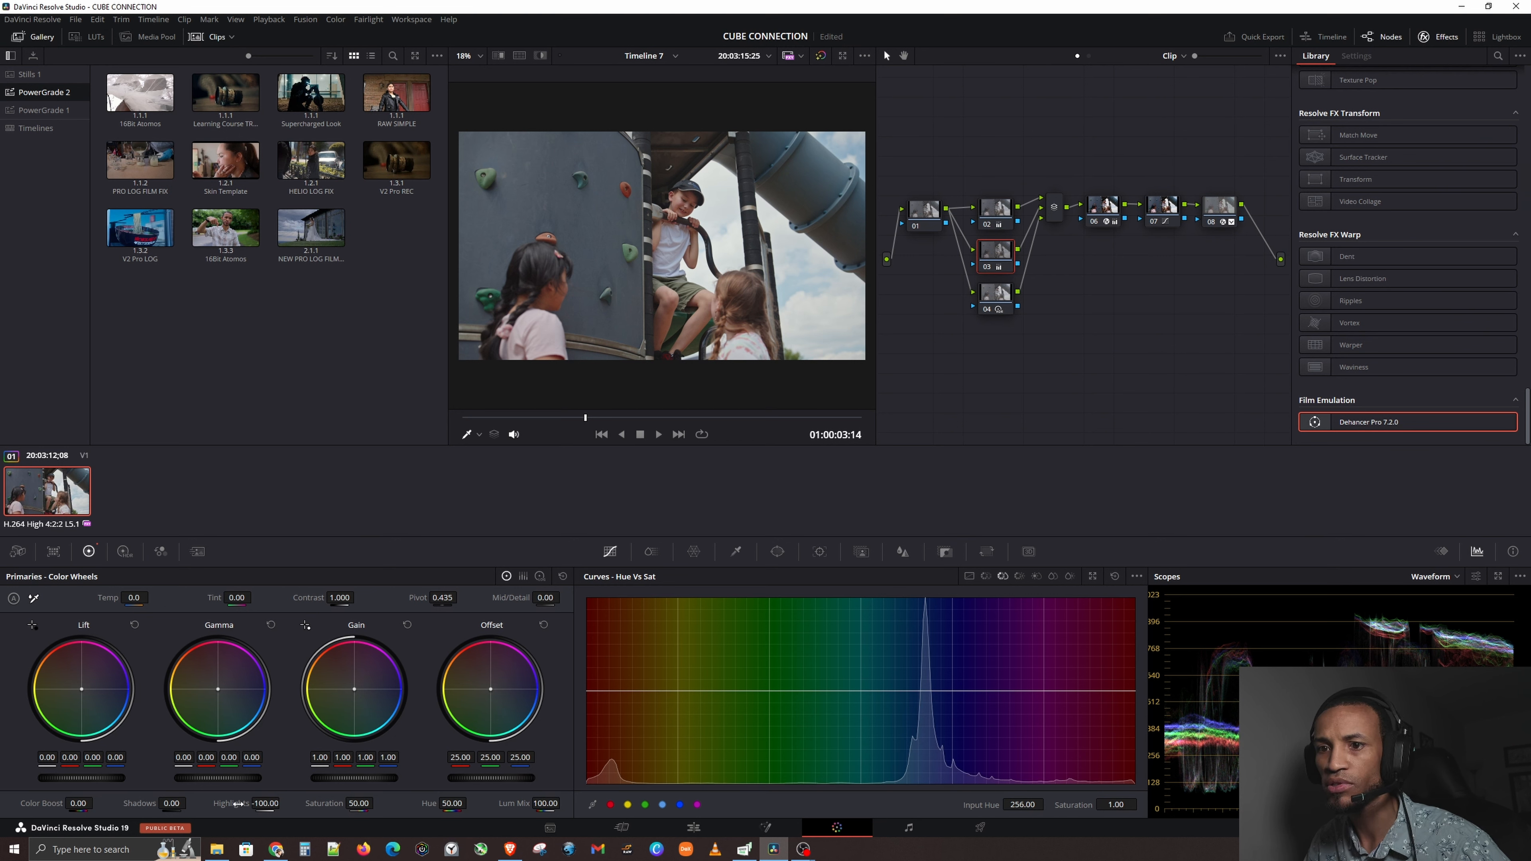
click(997, 290)
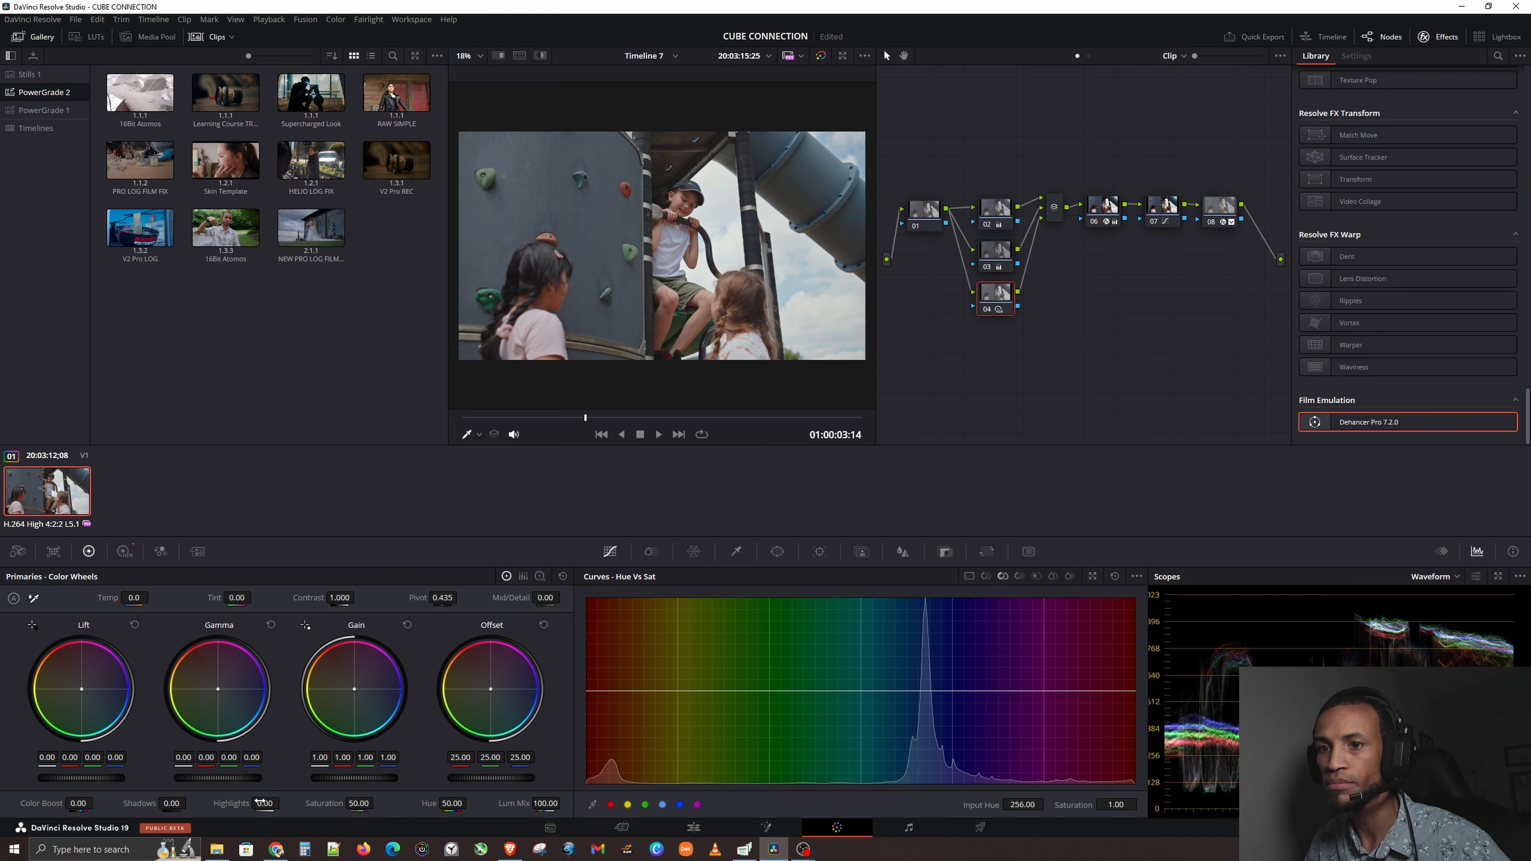
drag(262, 804, 251, 804)
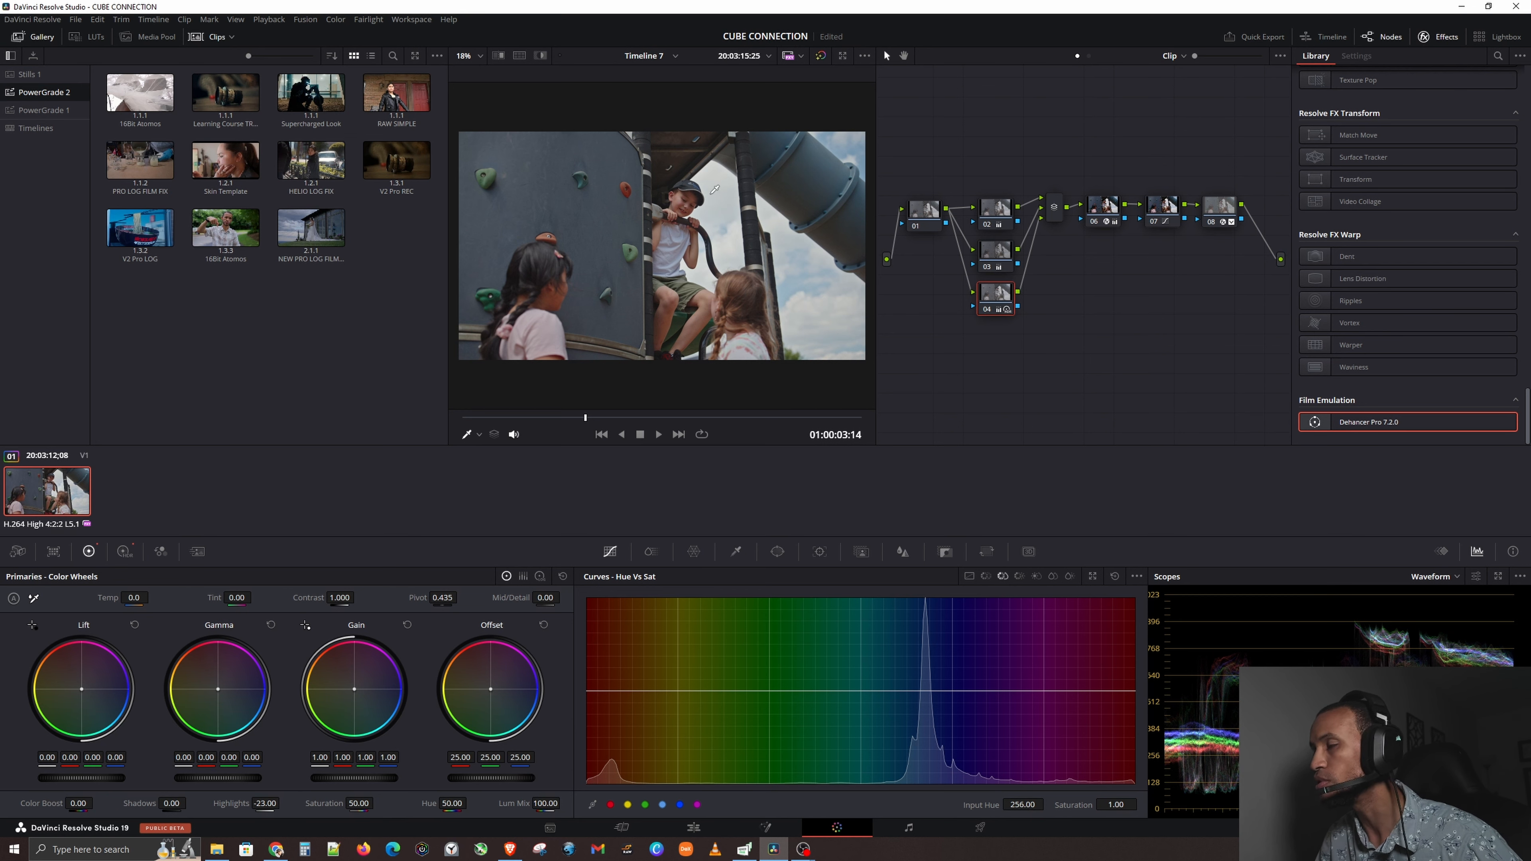
Compare the grade with the bypassed image, and play the clip from its start to review the film look in motion.
click(820, 56)
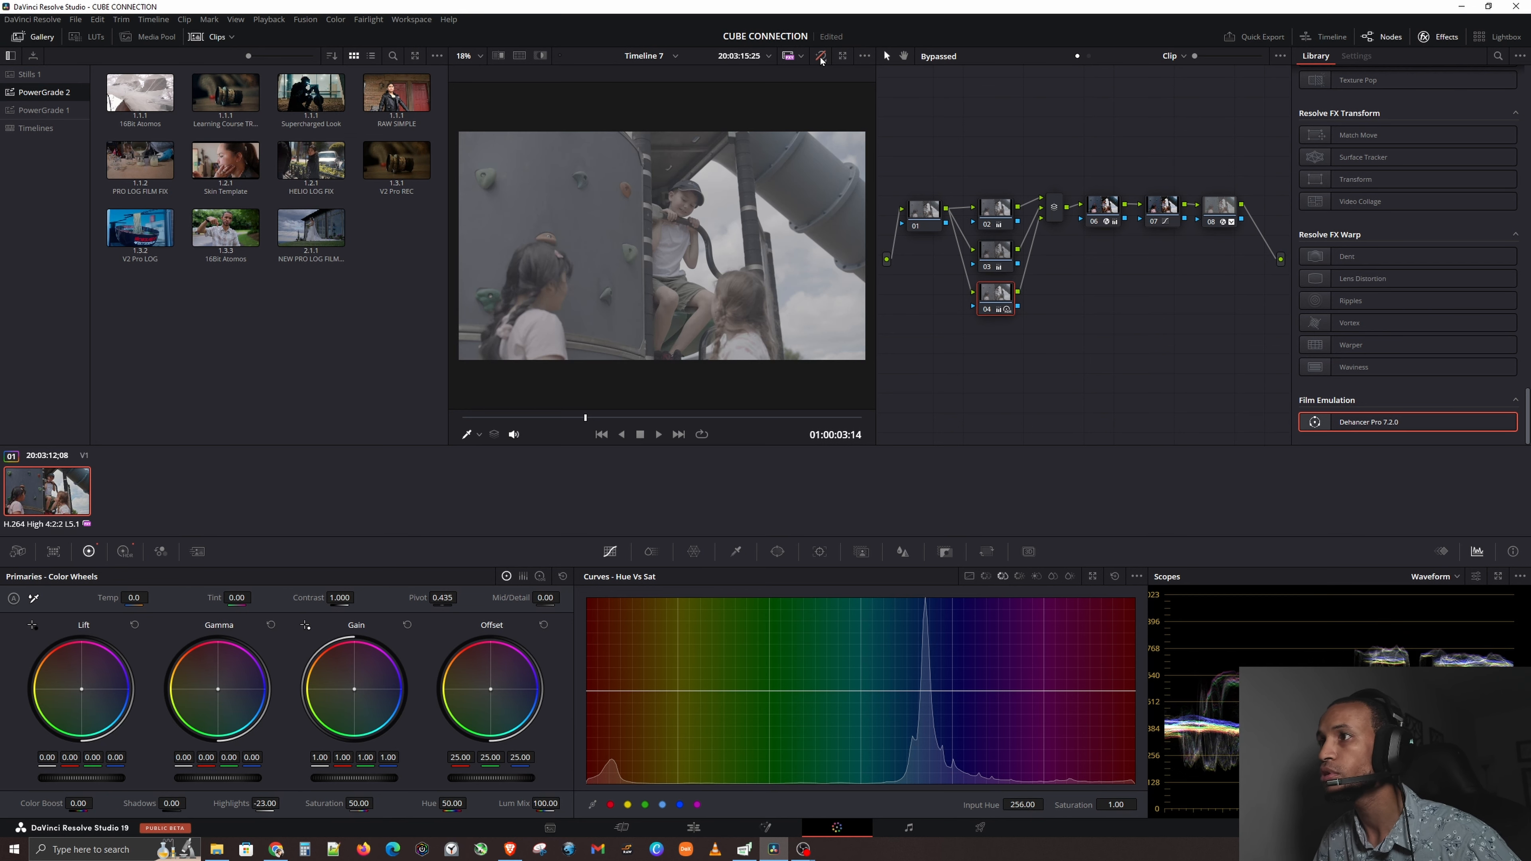
click(820, 56)
click(821, 56)
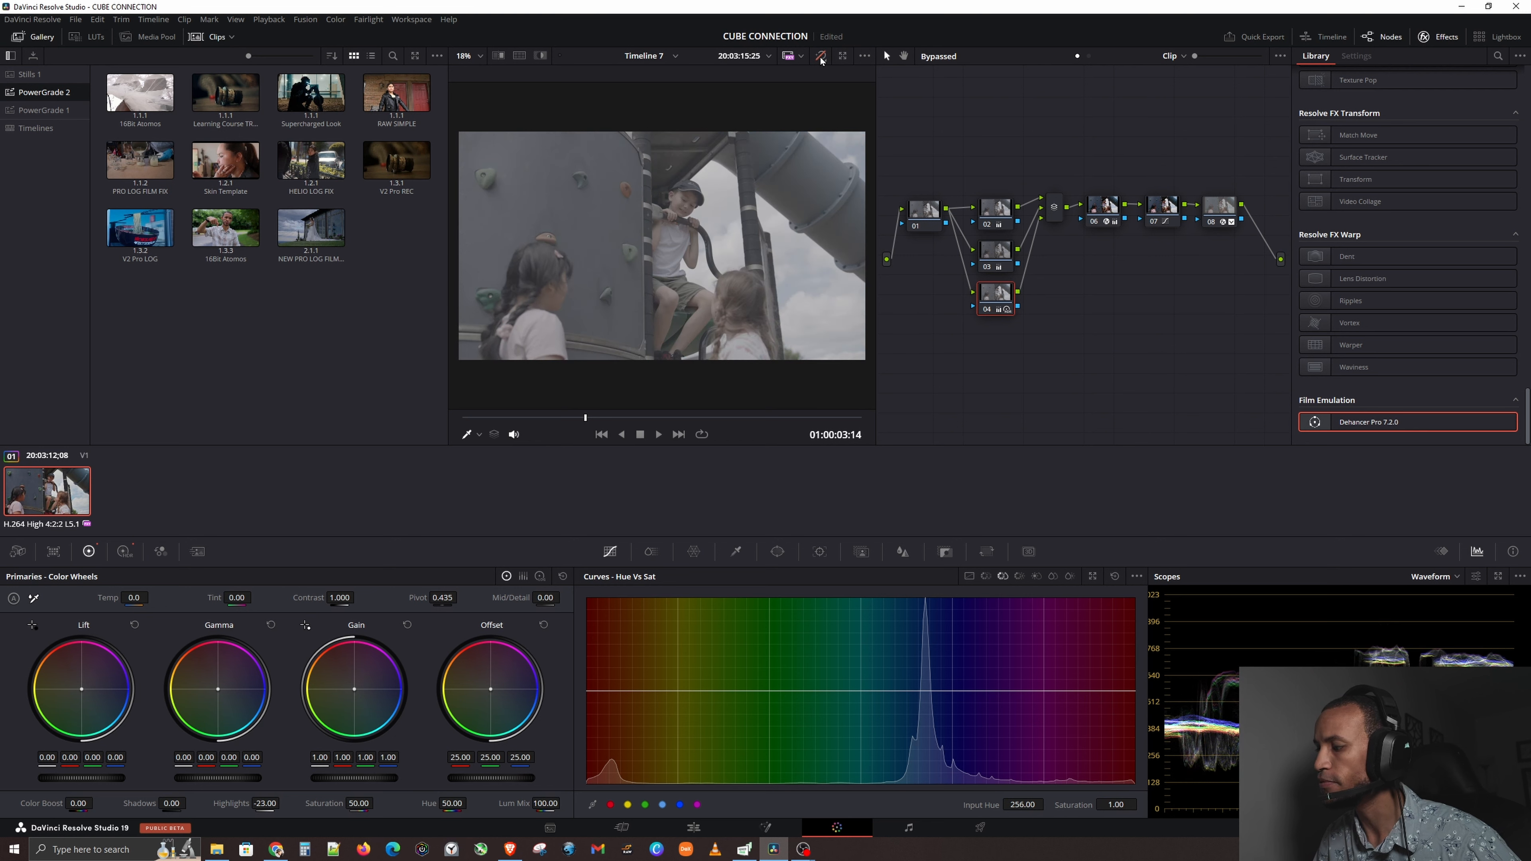
click(821, 56)
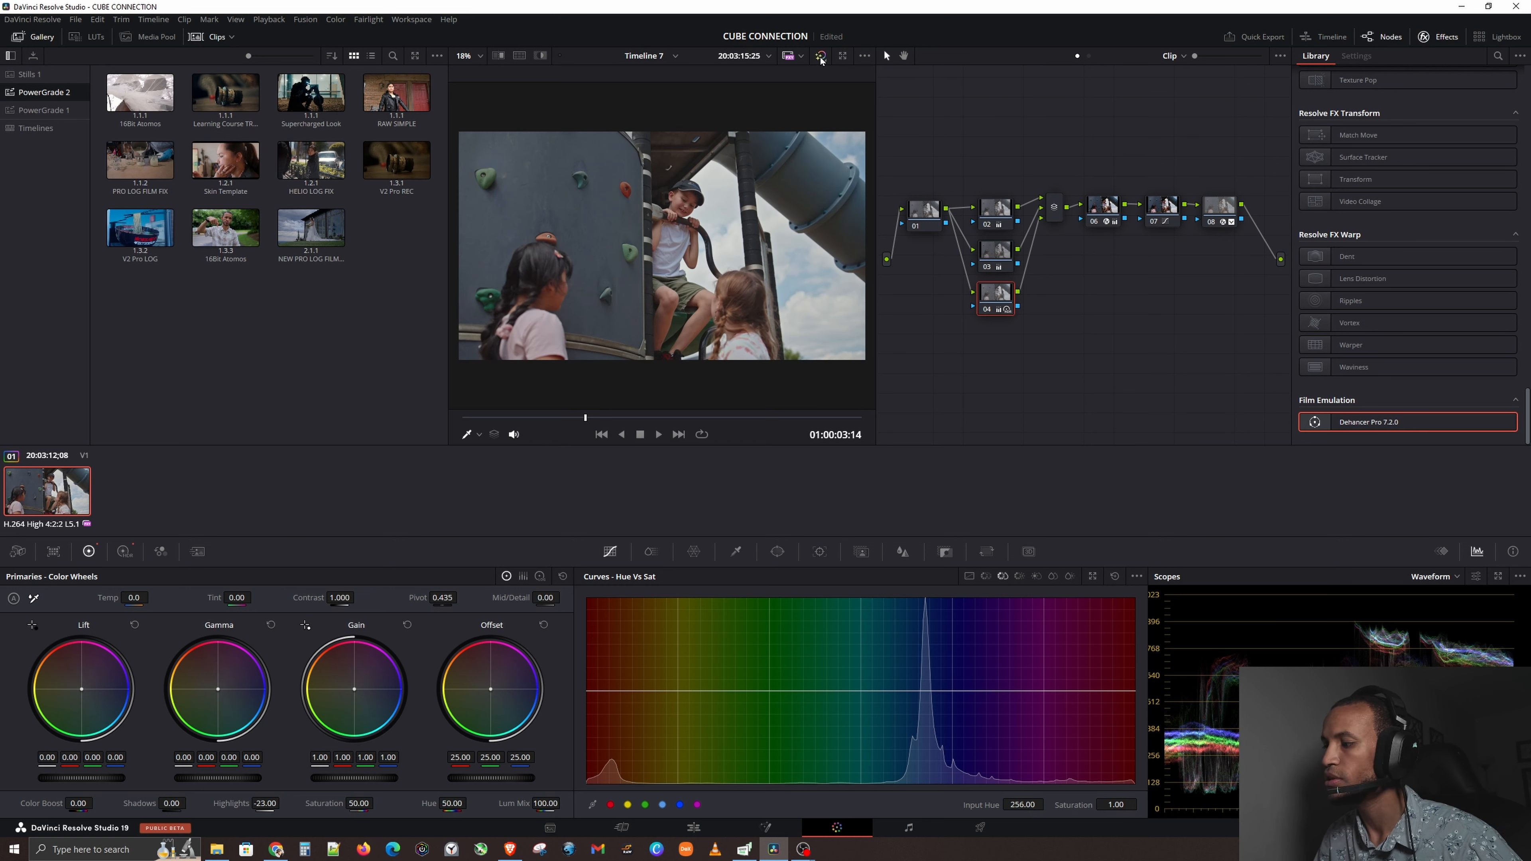
click(469, 418)
key(space)
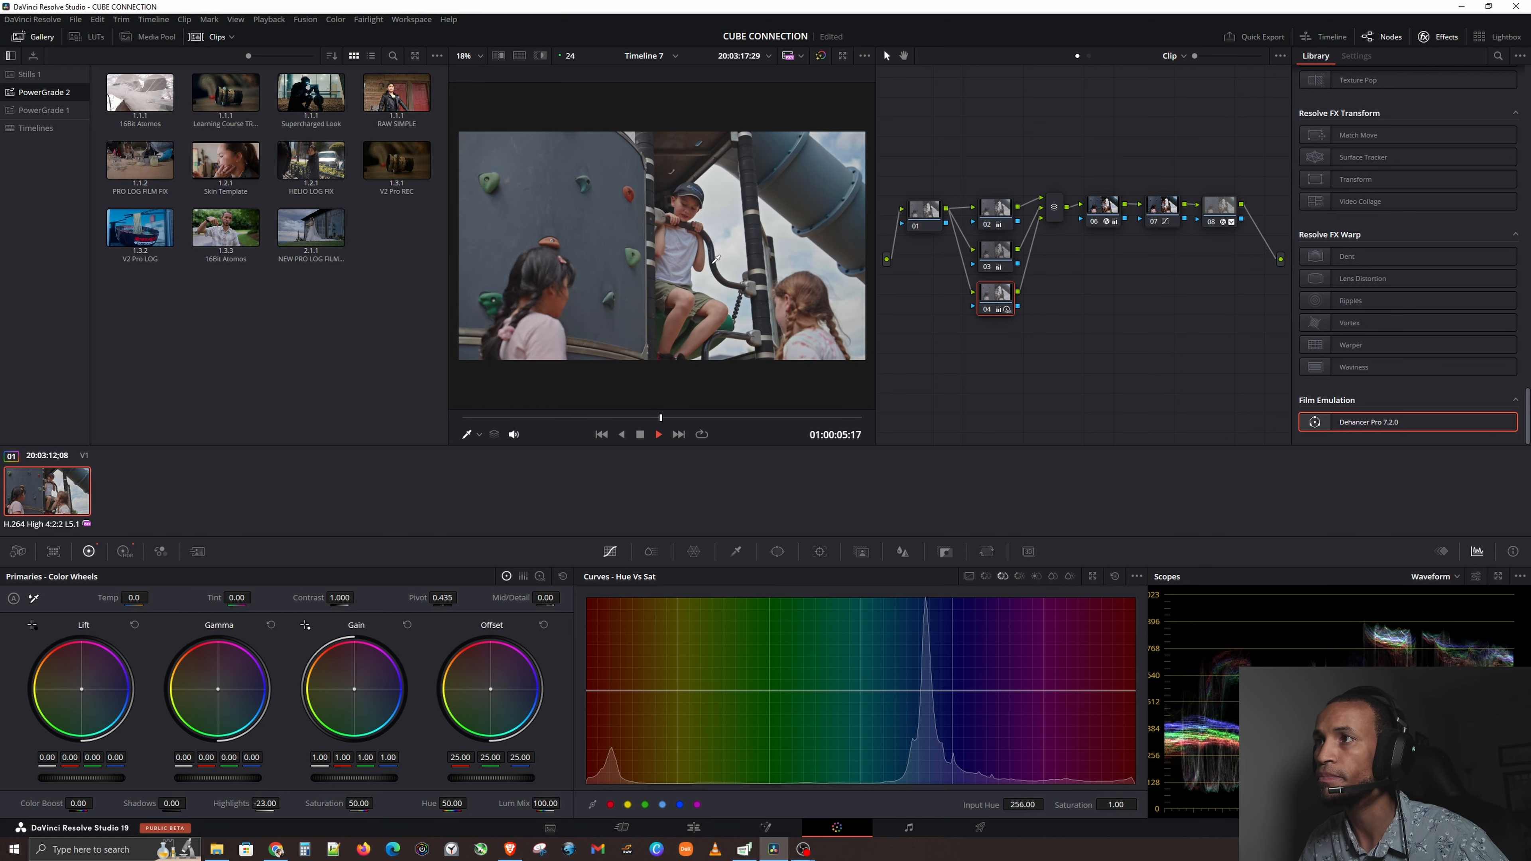
key(space)
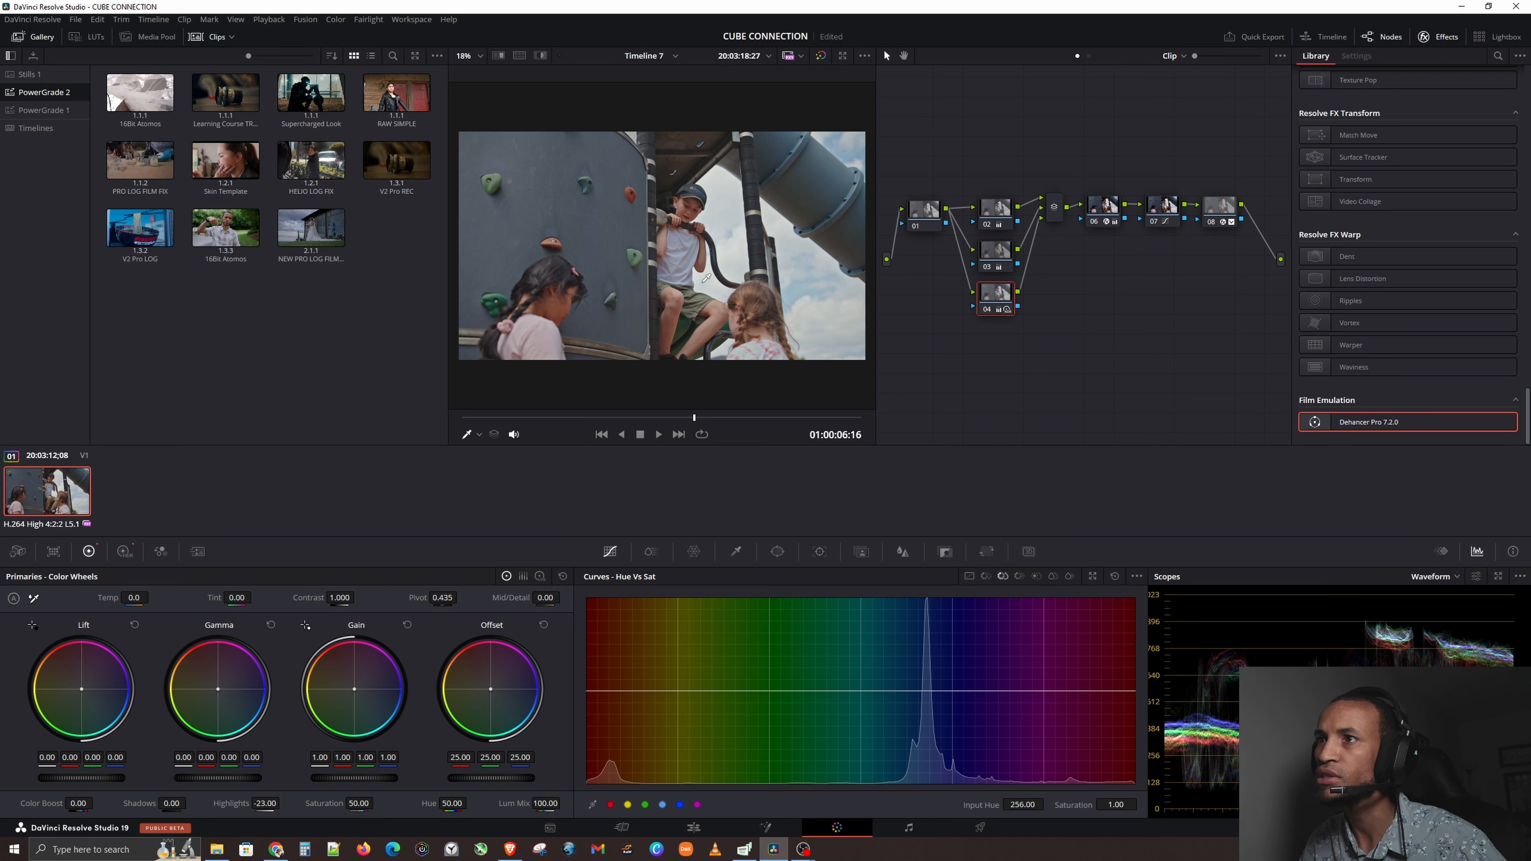
key(space)
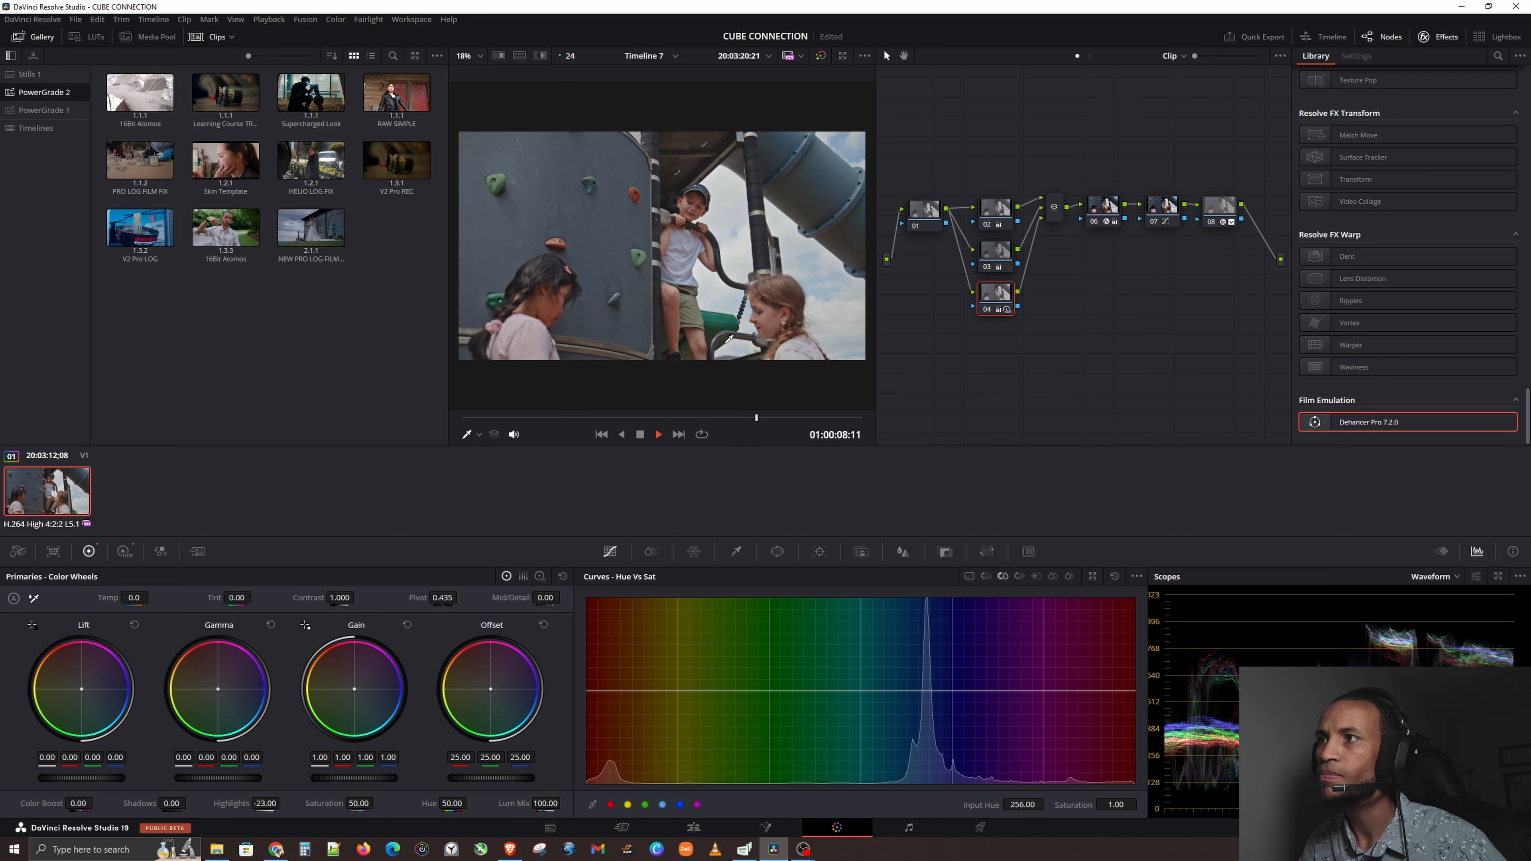
key(space)
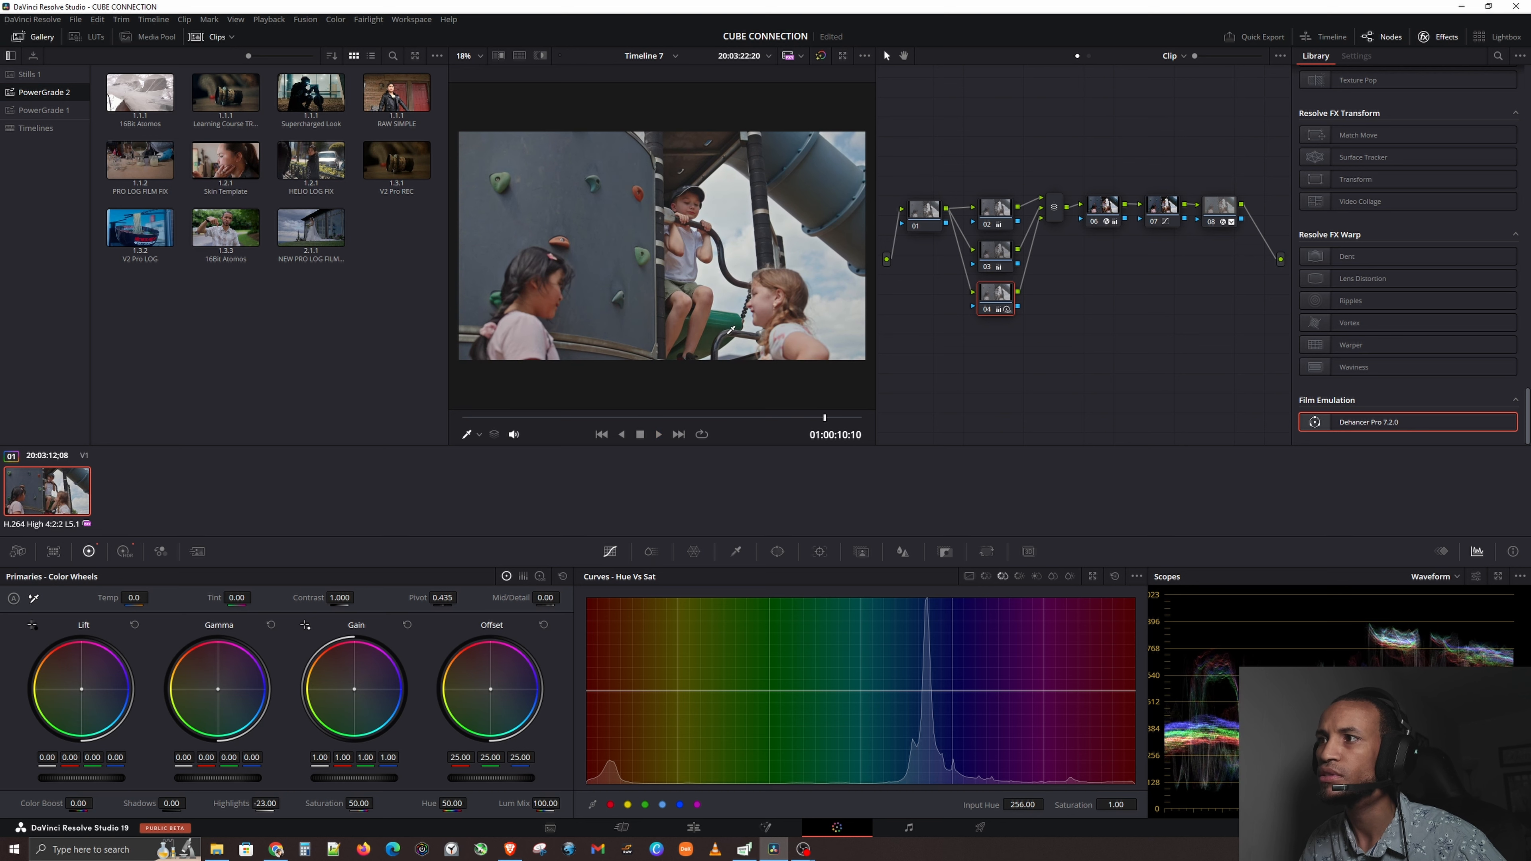